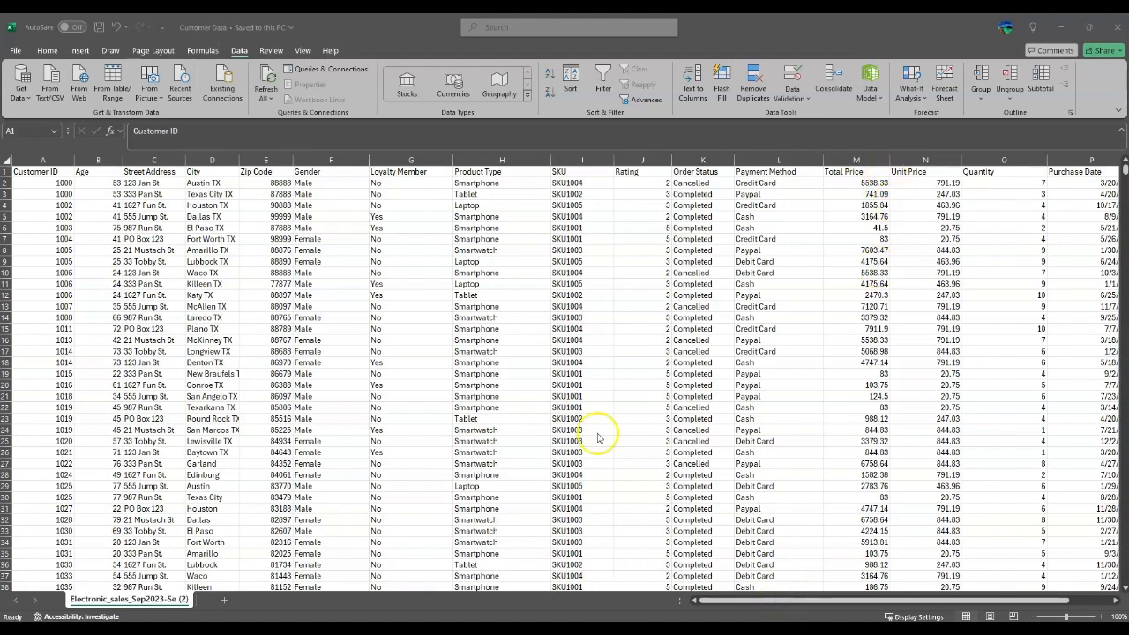
# Look over the customer sales data columns, from Customer ID across to Shipping Type
pyautogui.click(504, 171)
pyautogui.doubleClick(506, 183)
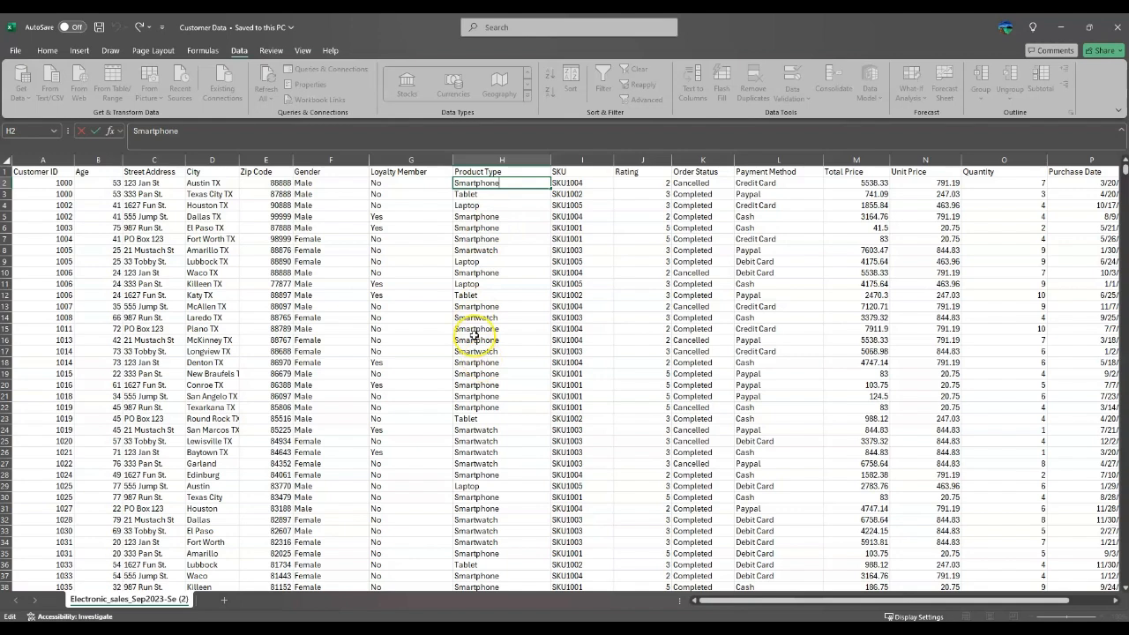
pyautogui.click(698, 173)
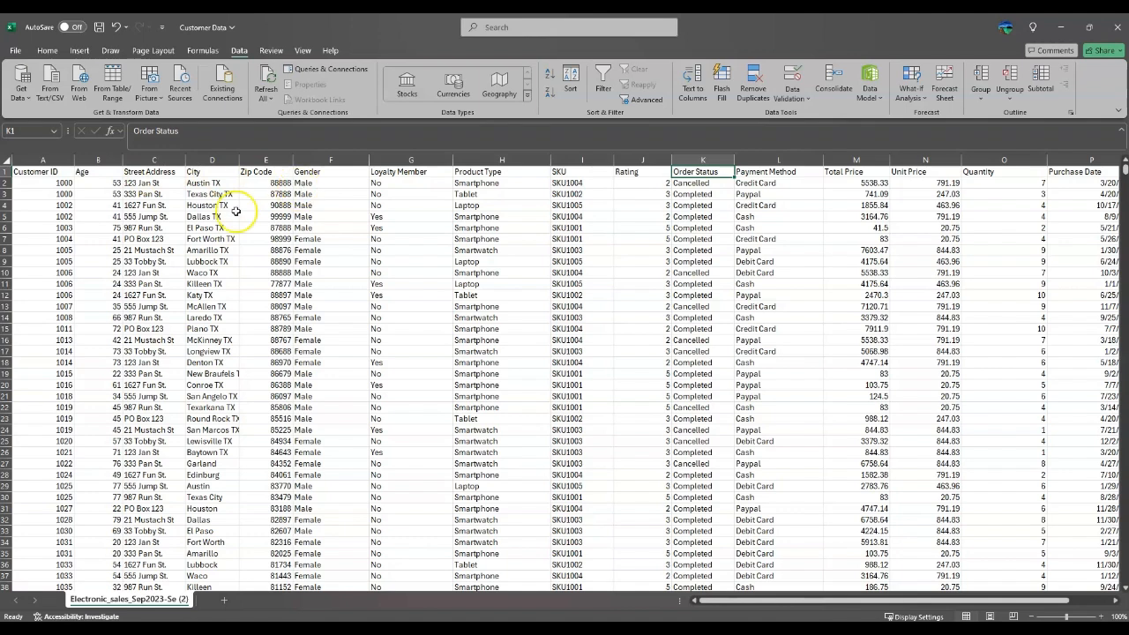
pyautogui.click(89, 171)
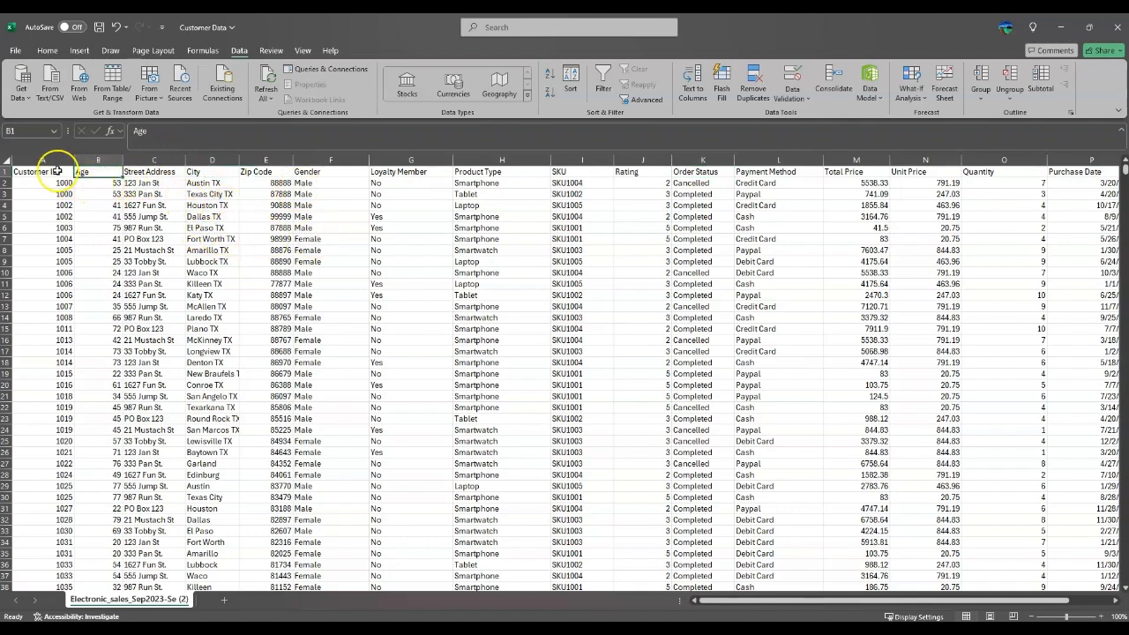
pyautogui.moveTo(158, 168); pyautogui.dragTo(225, 164)
pyautogui.click(261, 239)
pyautogui.click(426, 172)
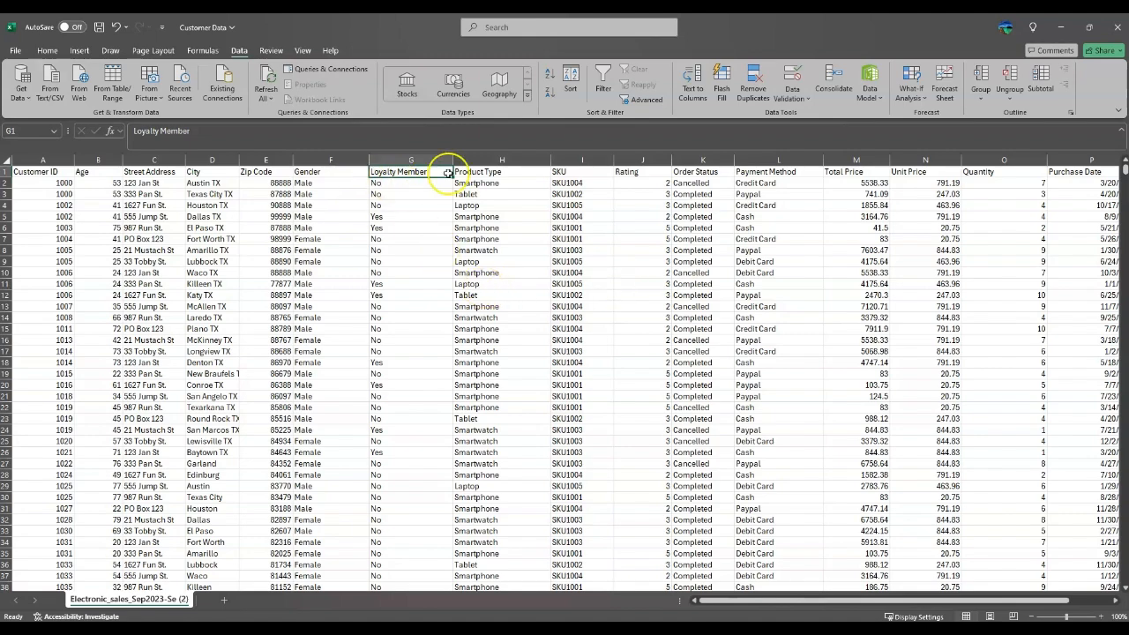
pyautogui.moveTo(778, 605); pyautogui.dragTo(832, 601)
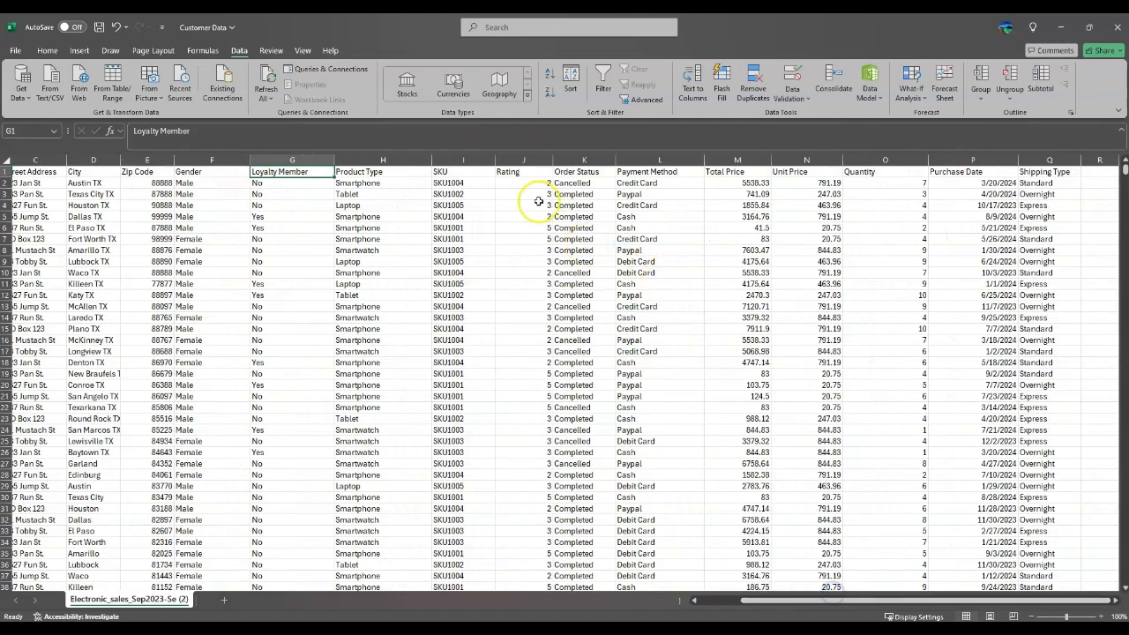
pyautogui.click(462, 172)
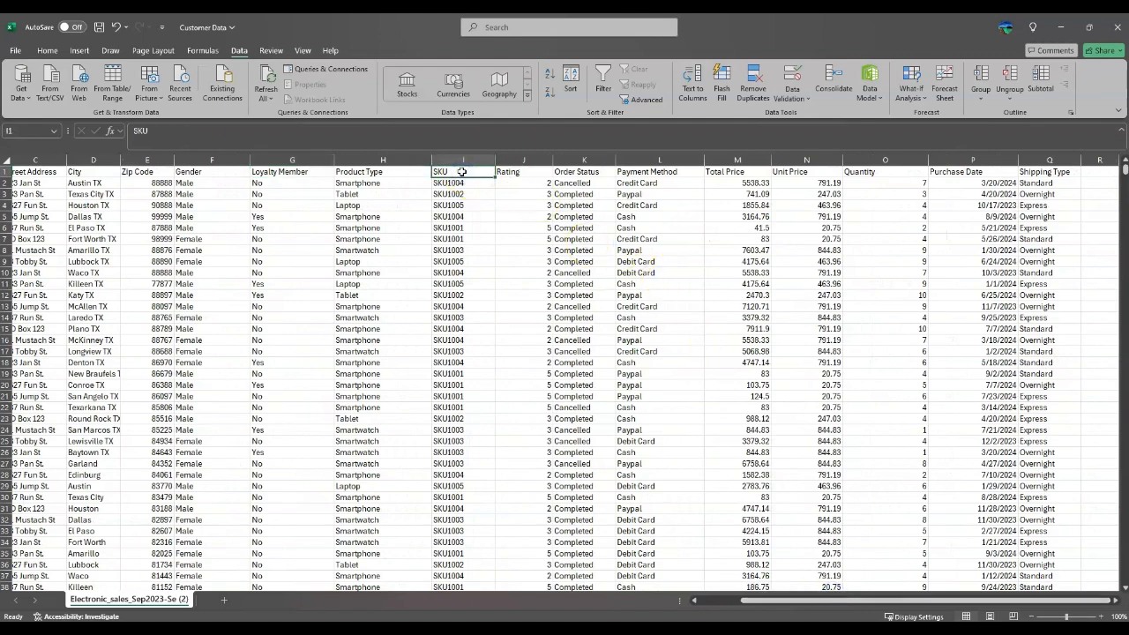
pyautogui.click(582, 172)
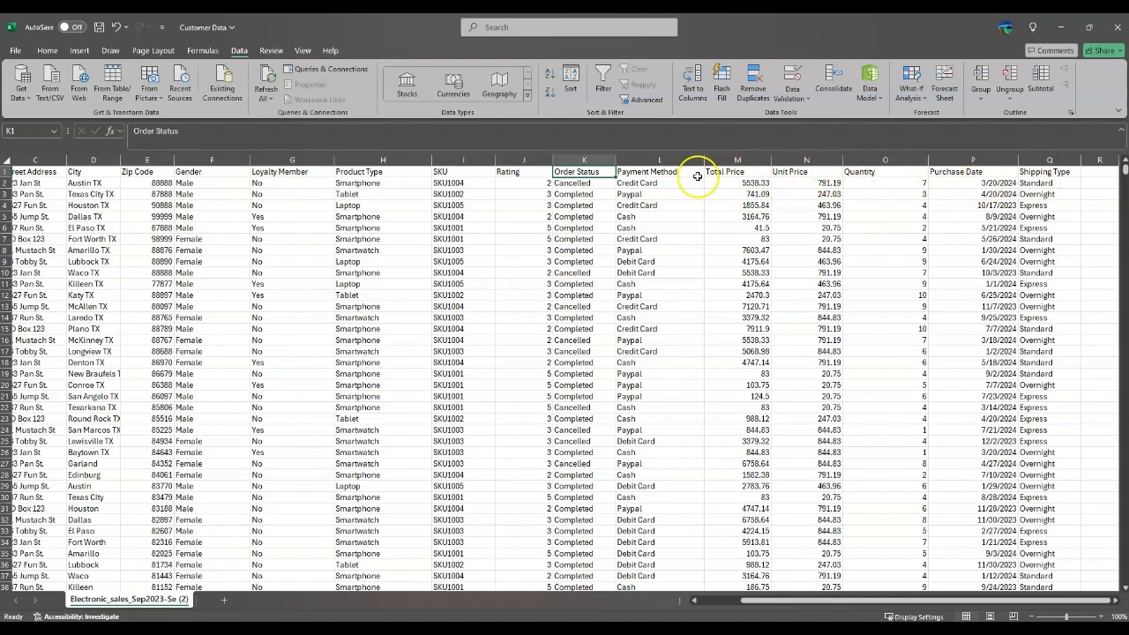
pyautogui.moveTo(671, 172); pyautogui.dragTo(1037, 242)
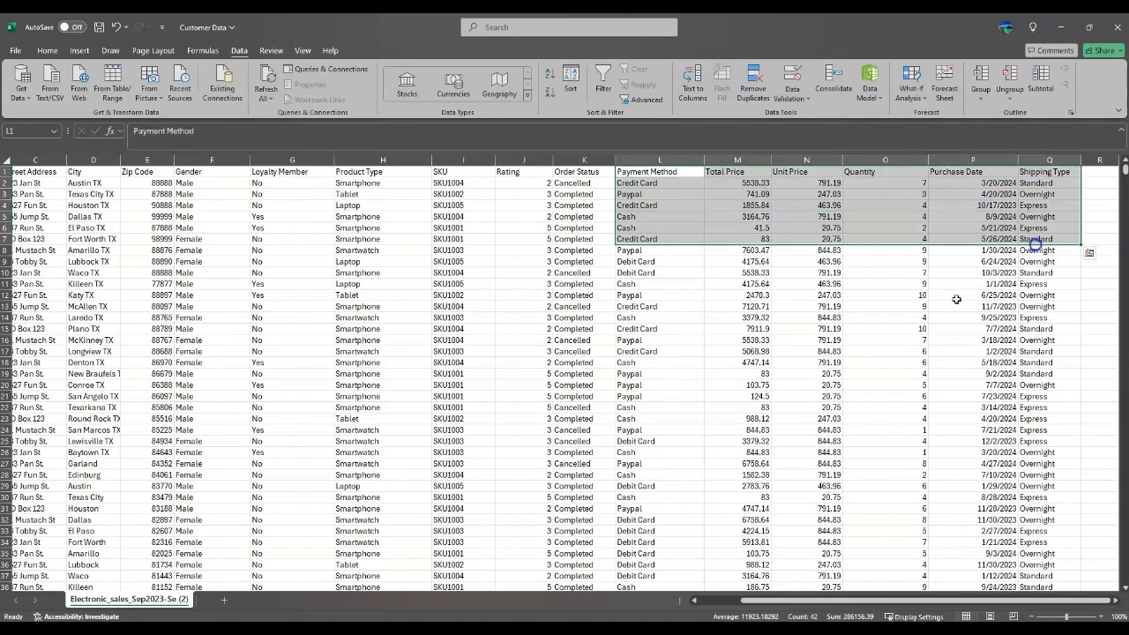
pyautogui.click(902, 327)
pyautogui.moveTo(836, 604); pyautogui.dragTo(765, 605)
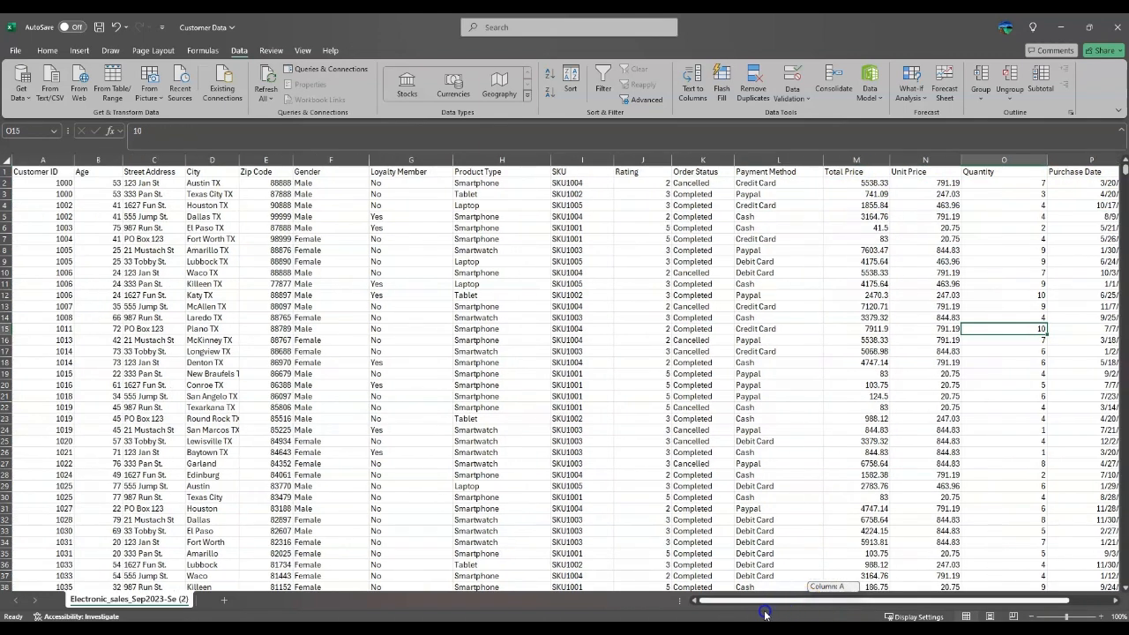
# Turn on filtering for the header row, starting from the Customer ID heading in A1
pyautogui.click(46, 173)
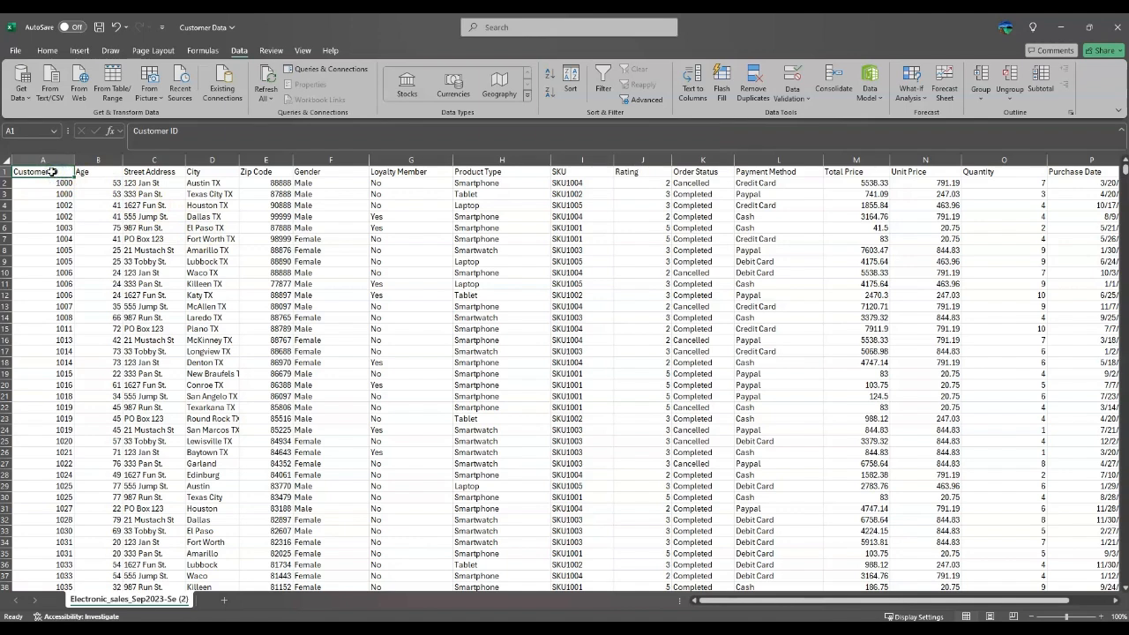
pyautogui.click(604, 86)
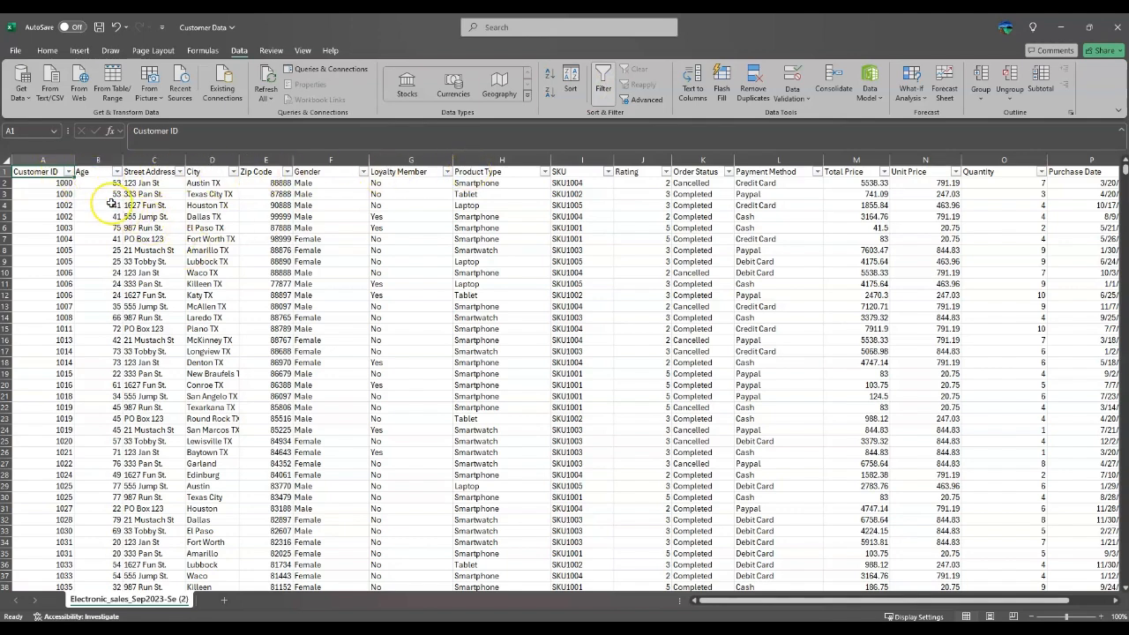
# Examine the column headings from Customer ID through Product Type in the filtered header row
pyautogui.click(90, 171)
pyautogui.click(145, 171)
pyautogui.click(194, 171)
pyautogui.click(250, 171)
pyautogui.click(320, 171)
pyautogui.click(399, 171)
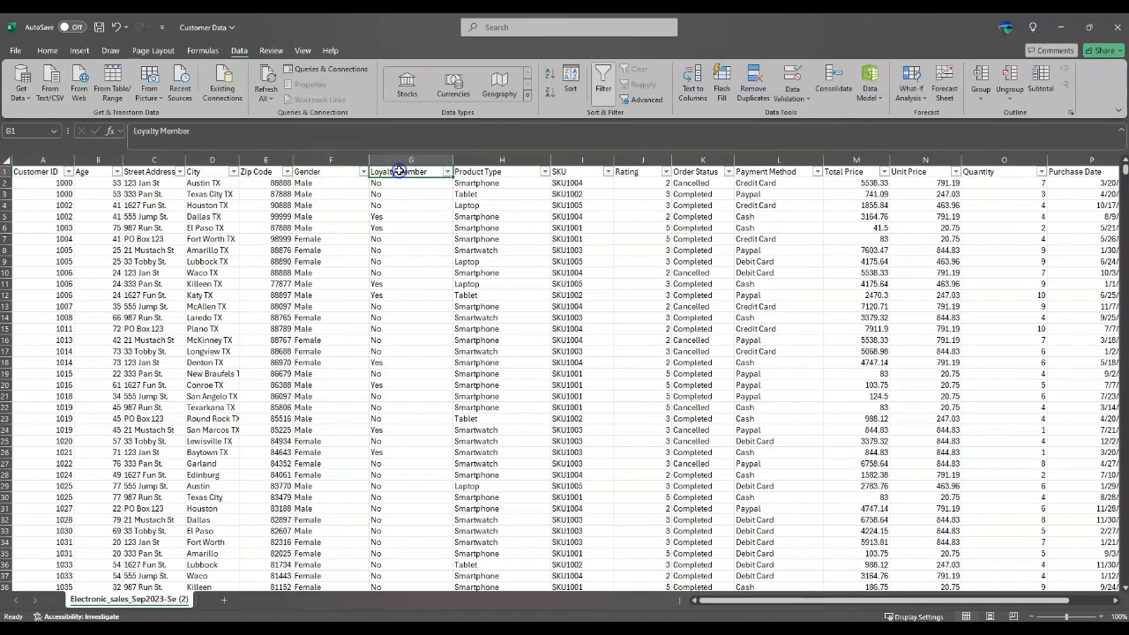
pyautogui.click(514, 172)
pyautogui.click(54, 174)
pyautogui.click(99, 172)
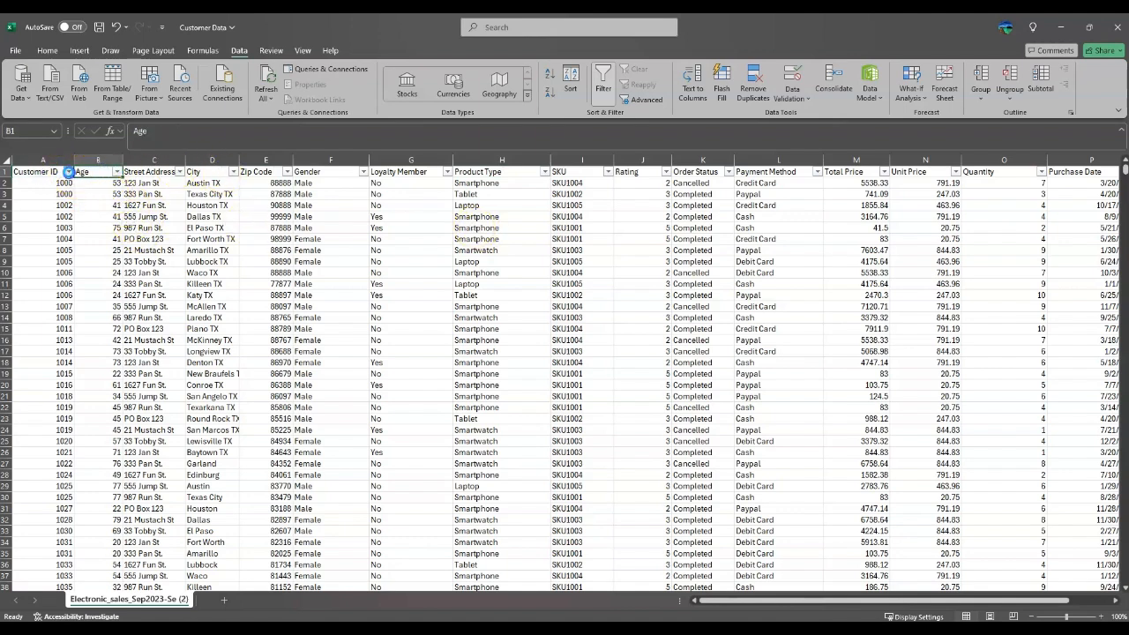
# Check the Customer ID column's filter value list through to its end for missing or invalid entries, leaving all values selected
pyautogui.click(68, 171)
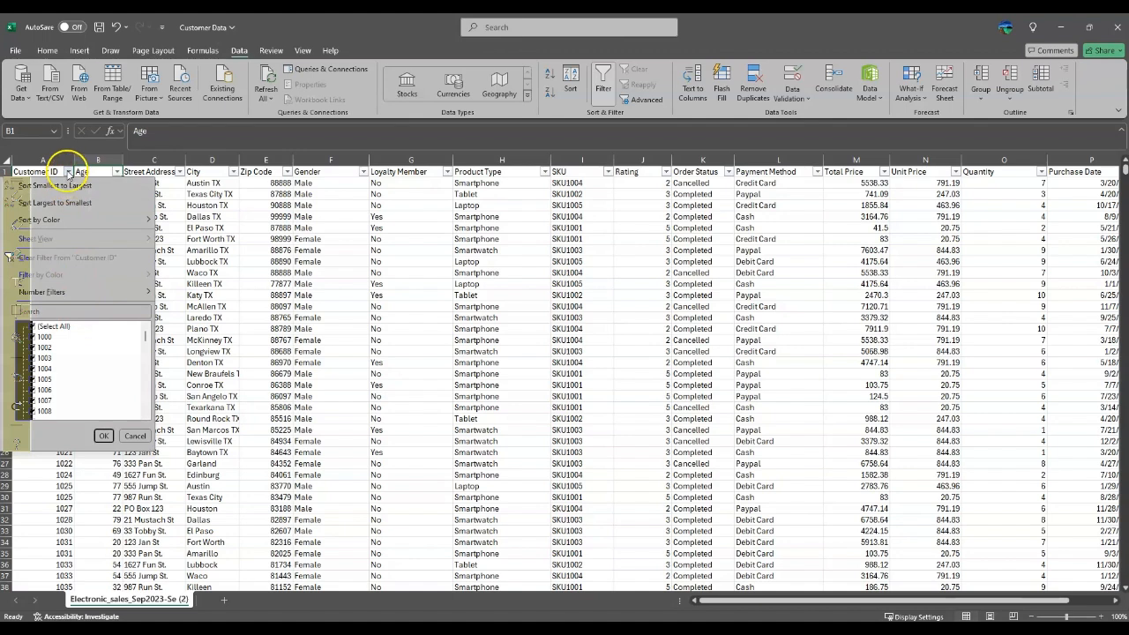
pyautogui.scroll(-5, 81, 335)
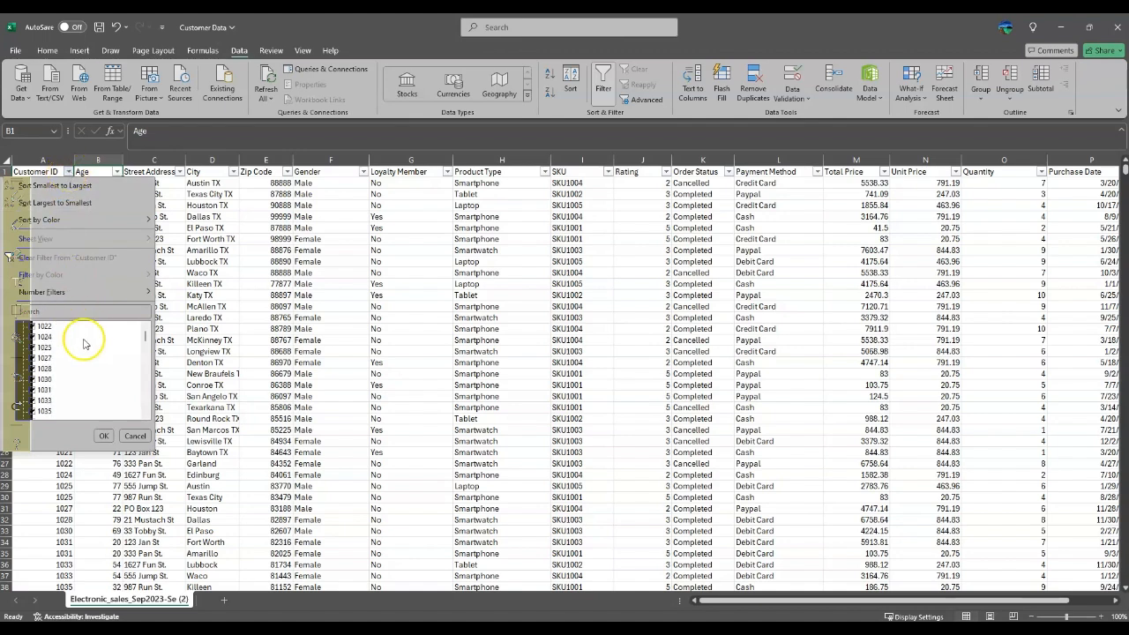
pyautogui.moveTo(147, 338); pyautogui.dragTo(148, 388)
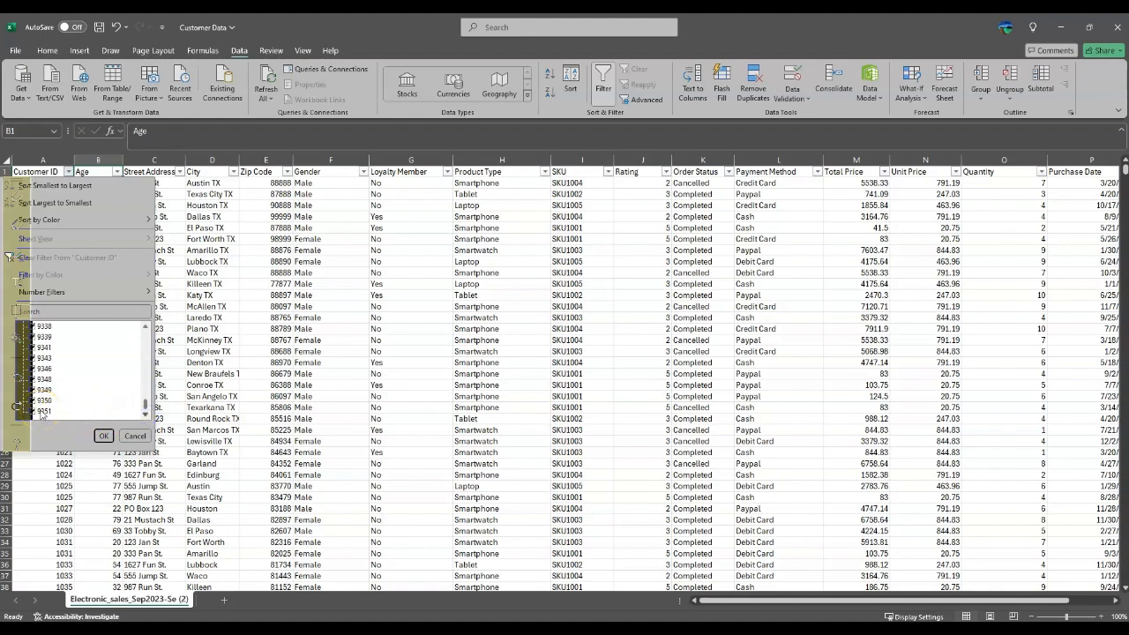
pyautogui.click(63, 411)
pyautogui.click(104, 434)
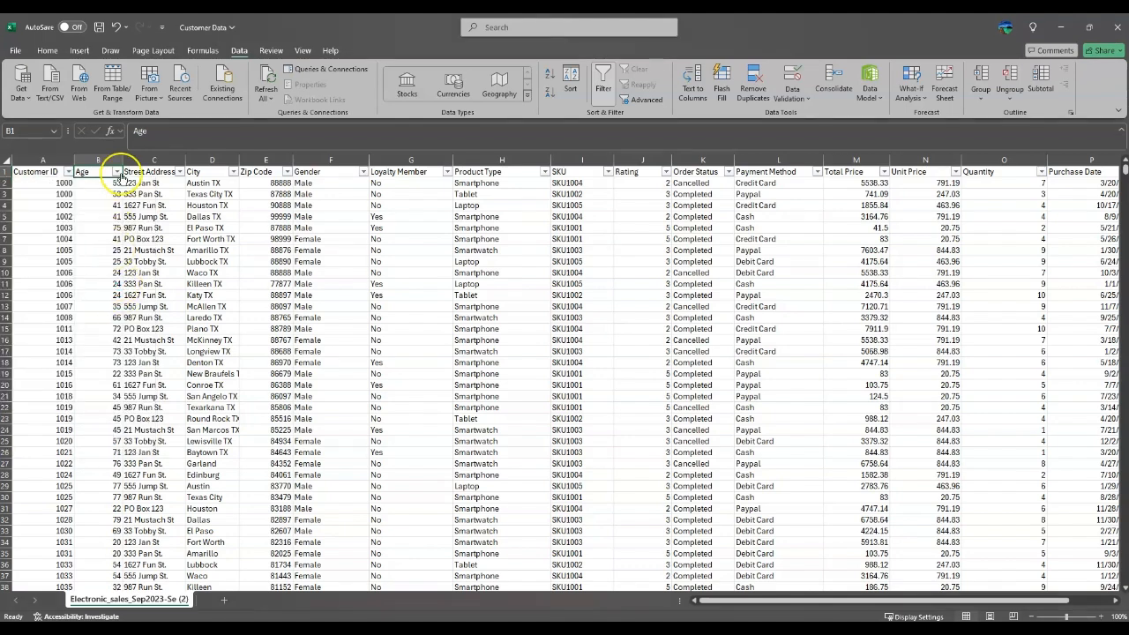
# Check the filter value lists of the Age and Street Address columns through to their ends, keeping all values selected
pyautogui.click(116, 171)
pyautogui.scroll(-5, 125, 383)
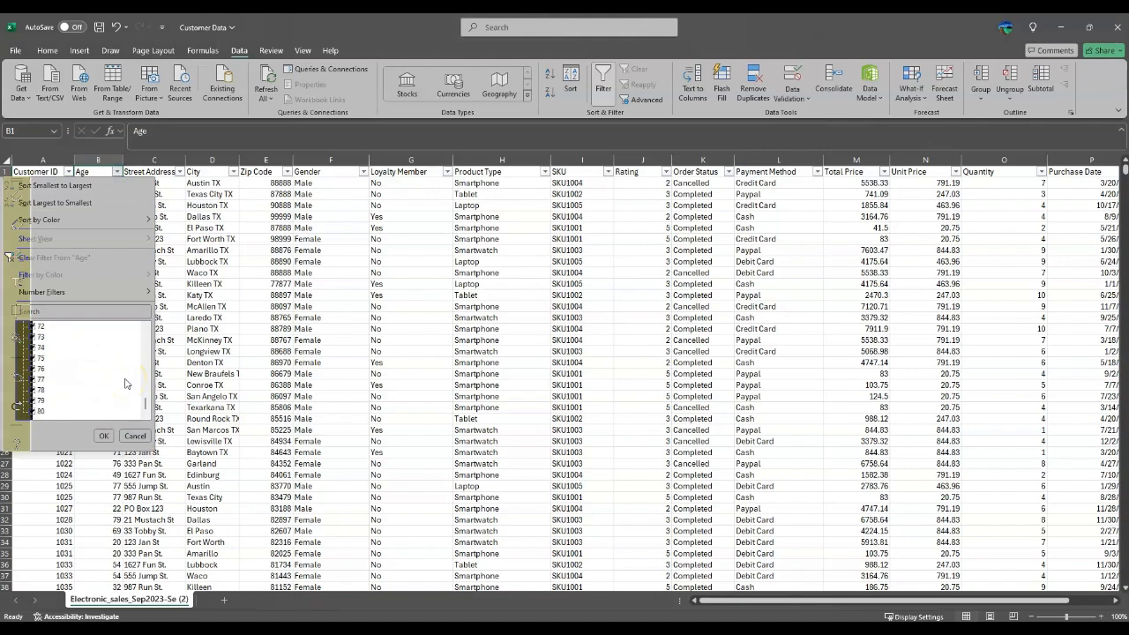
pyautogui.click(103, 435)
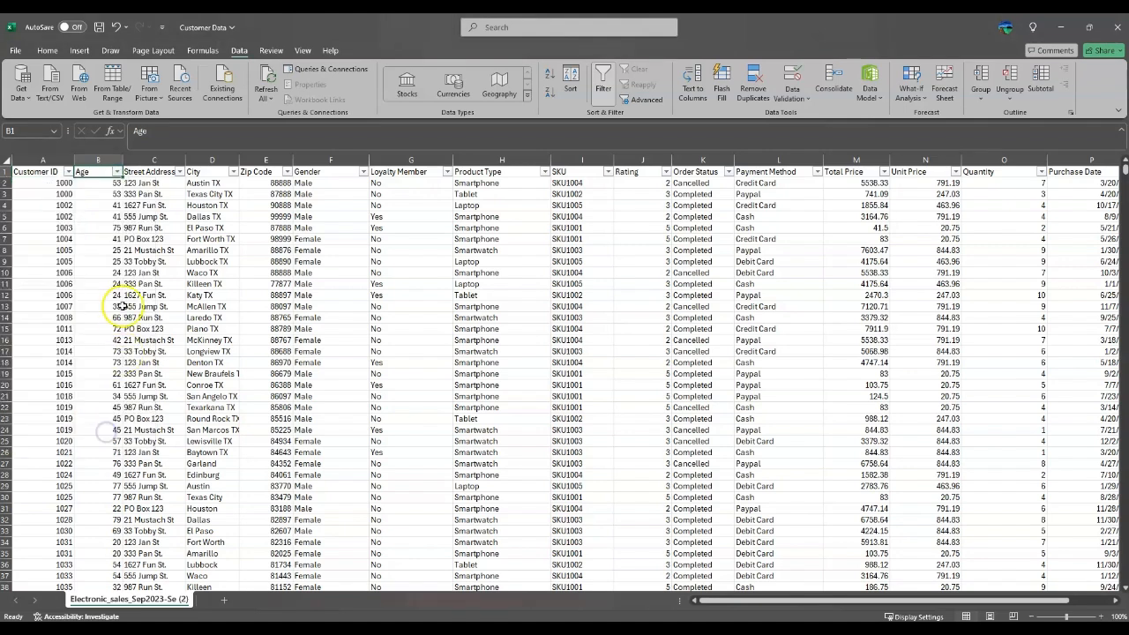
pyautogui.click(180, 172)
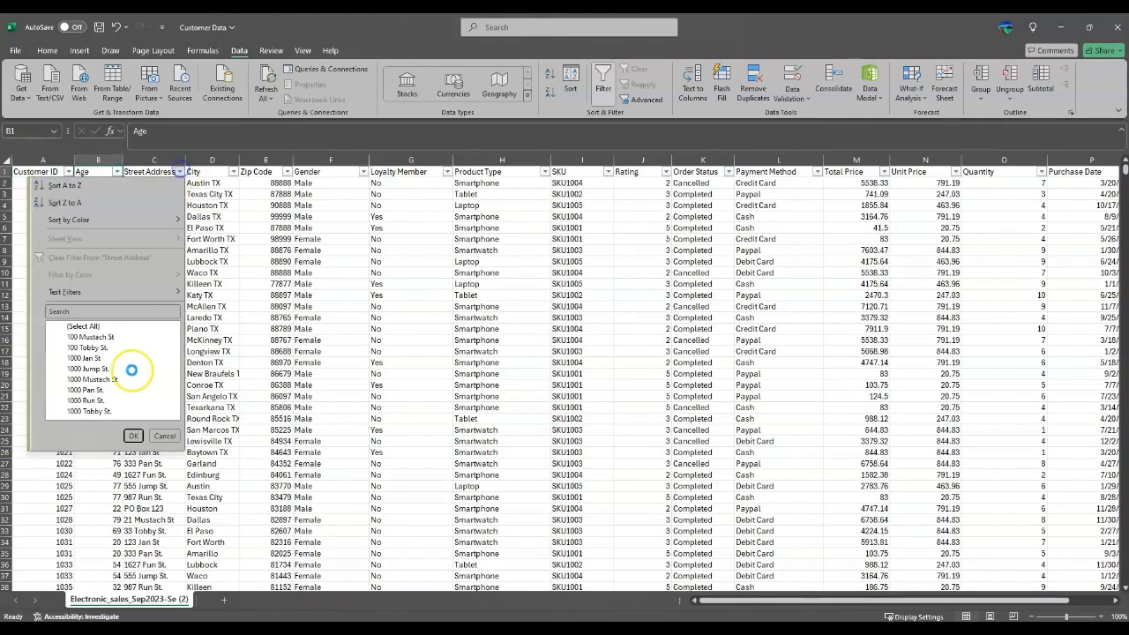
pyautogui.scroll(-6, 122, 365)
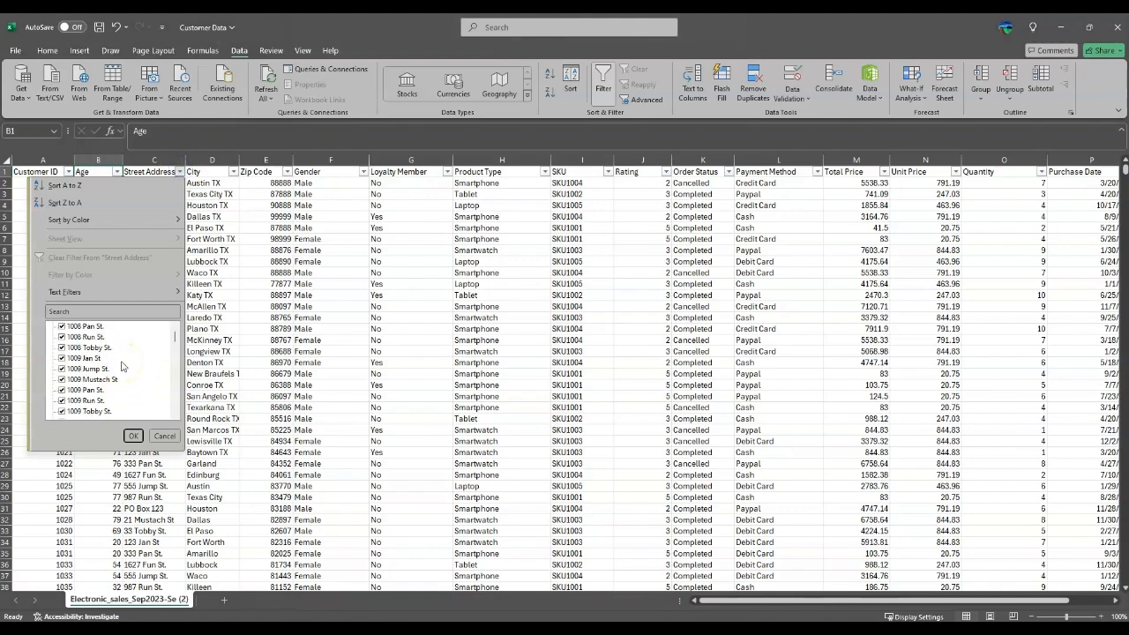
pyautogui.moveTo(174, 336); pyautogui.dragTo(178, 411)
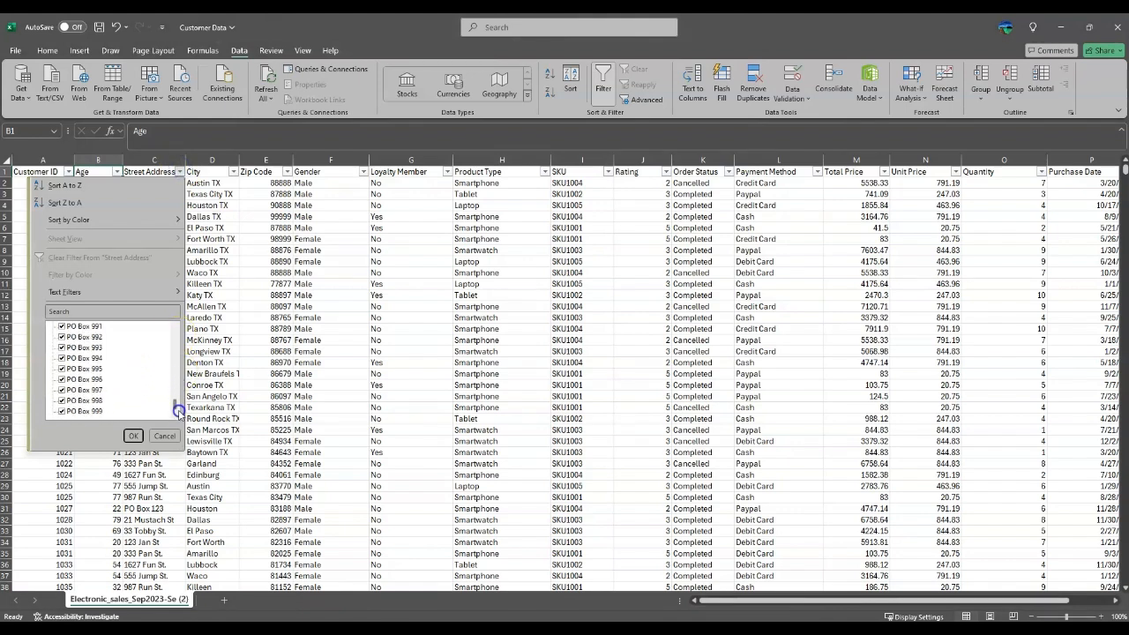
pyautogui.click(131, 436)
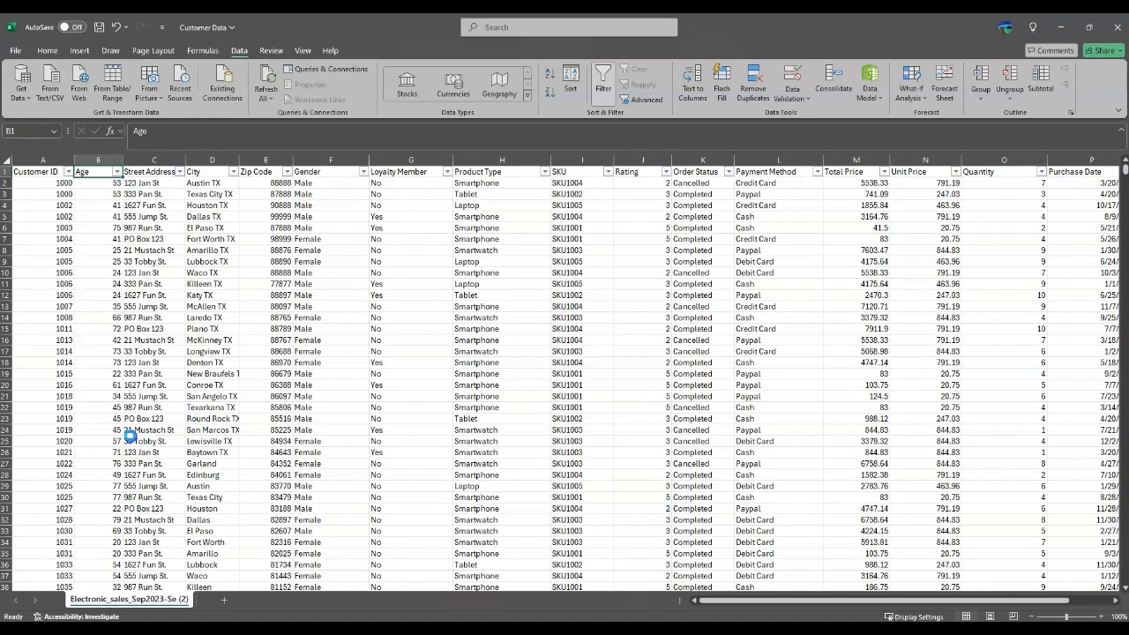
# Search the City column's filter values for "N/a", then clear the search and keep all cities selected
pyautogui.click(232, 171)
pyautogui.click(168, 313)
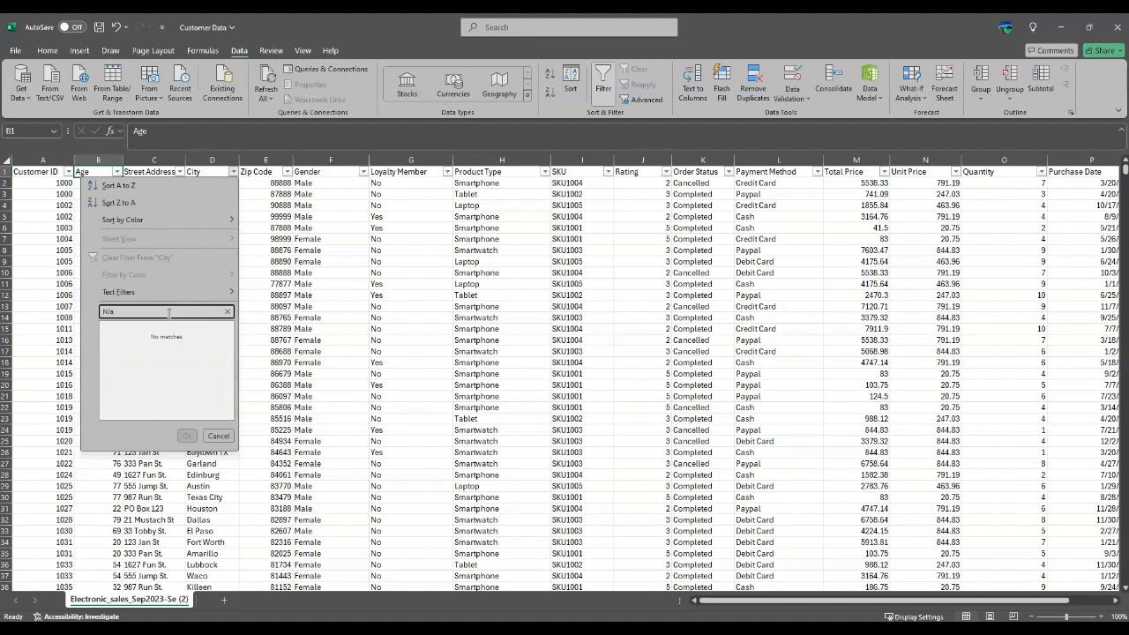
pyautogui.press('BackSpace')
pyautogui.press('BackSpace')
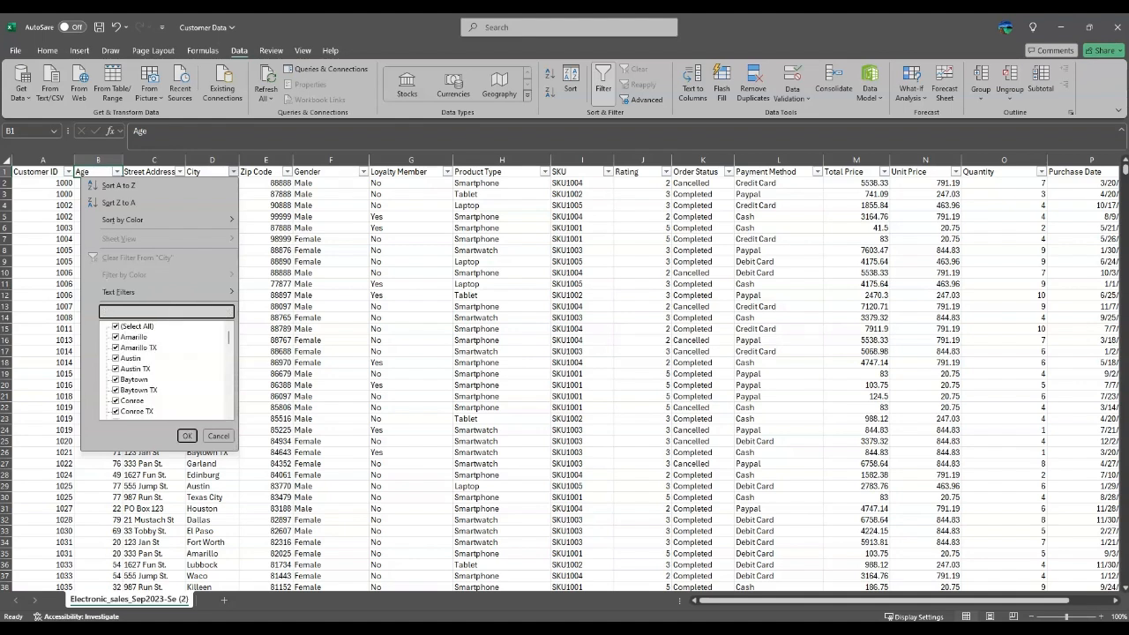
pyautogui.click(187, 436)
pyautogui.click(305, 226)
# Check the Zip Code column's filter value list, keeping all values selected
pyautogui.click(287, 171)
pyautogui.scroll(-10, 269, 353)
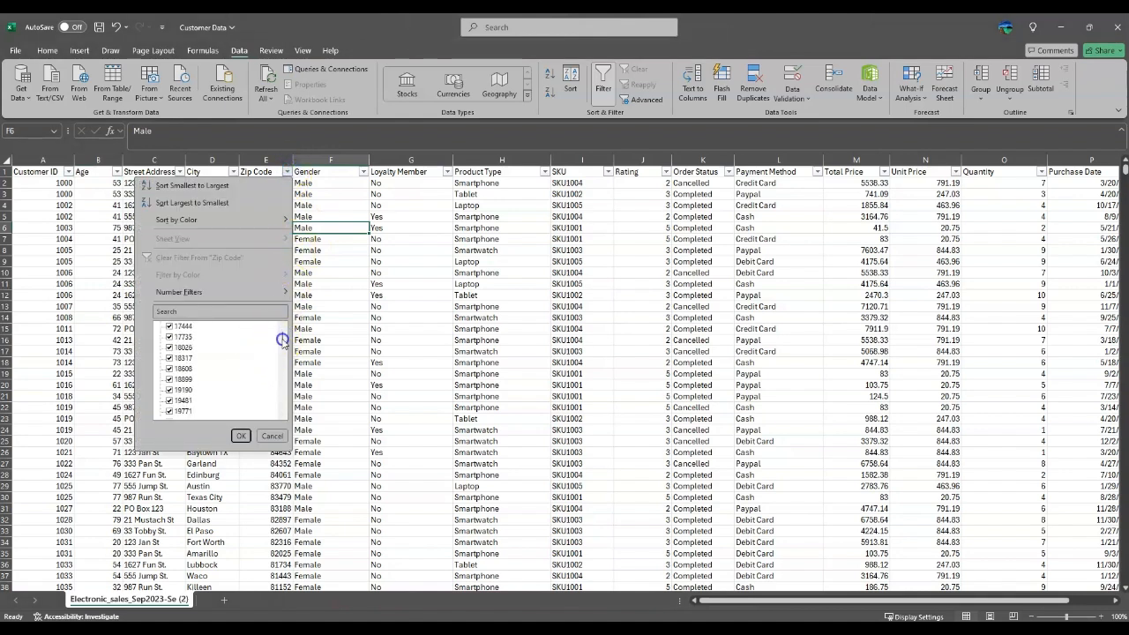
pyautogui.click(241, 435)
pyautogui.click(340, 360)
# Review the city names in the City column's filter list, keeping all of them selected
pyautogui.click(234, 172)
pyautogui.scroll(-2, 149, 377)
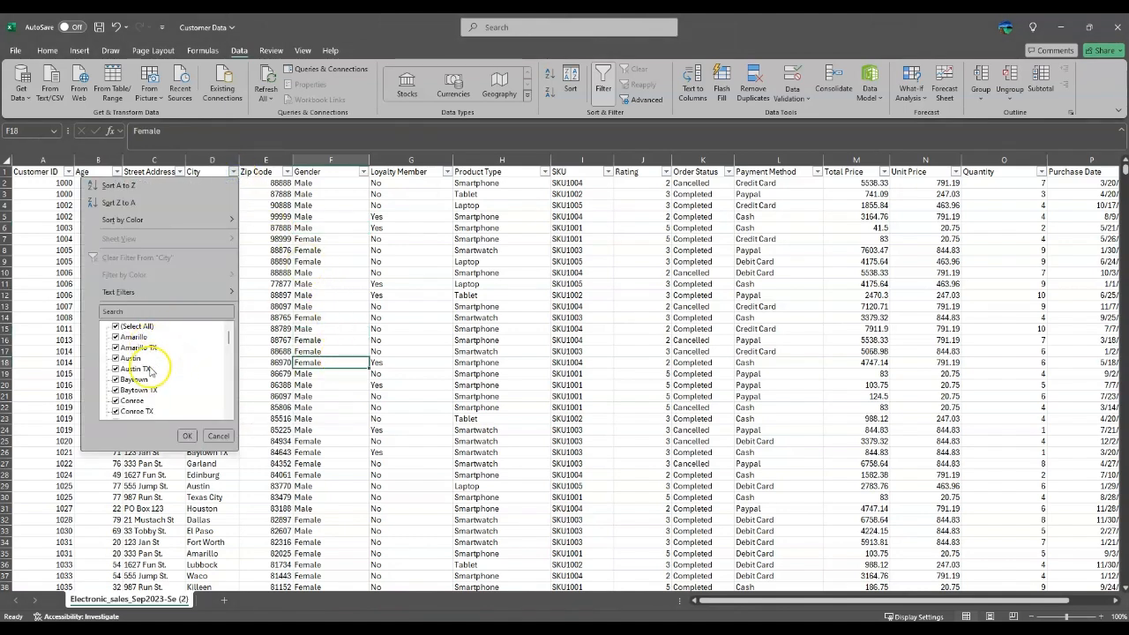
pyautogui.scroll(-3, 150, 378)
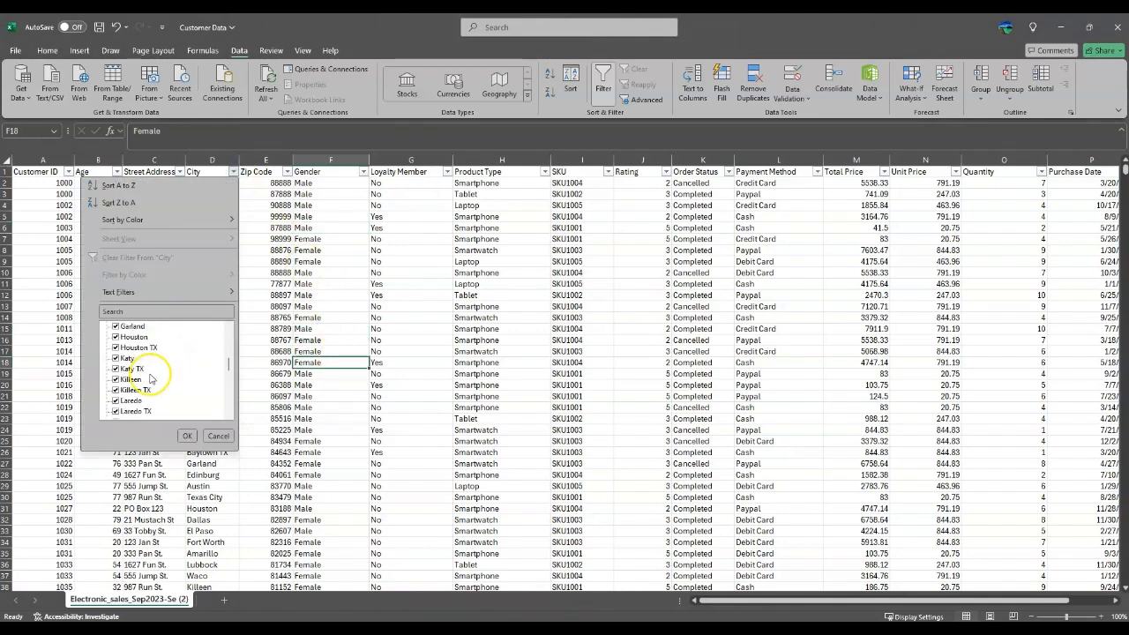
pyautogui.click(186, 436)
# Recheck the Zip Code filter list further down for missing or invalid entries, keeping all values selected
pyautogui.click(287, 171)
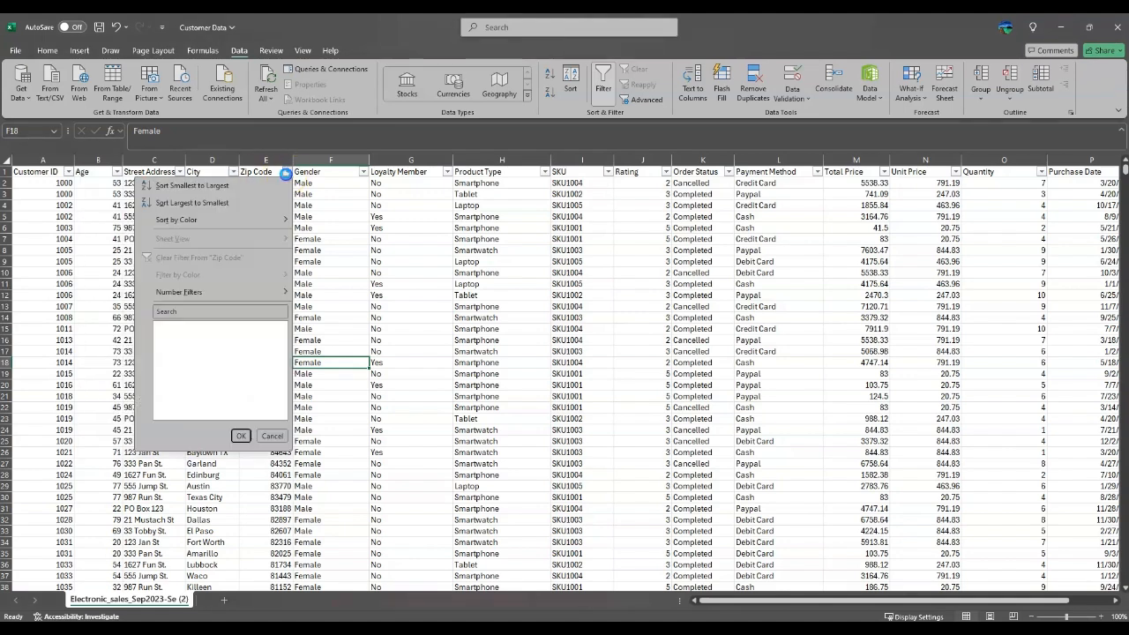
pyautogui.scroll(-12, 203, 366)
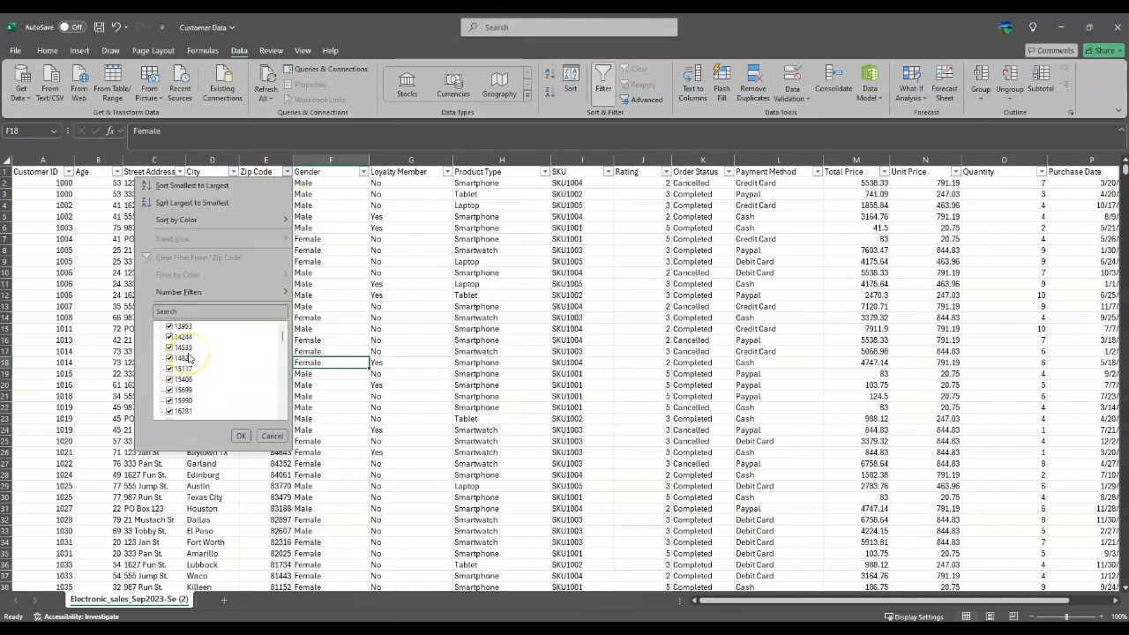
pyautogui.scroll(-10, 188, 357)
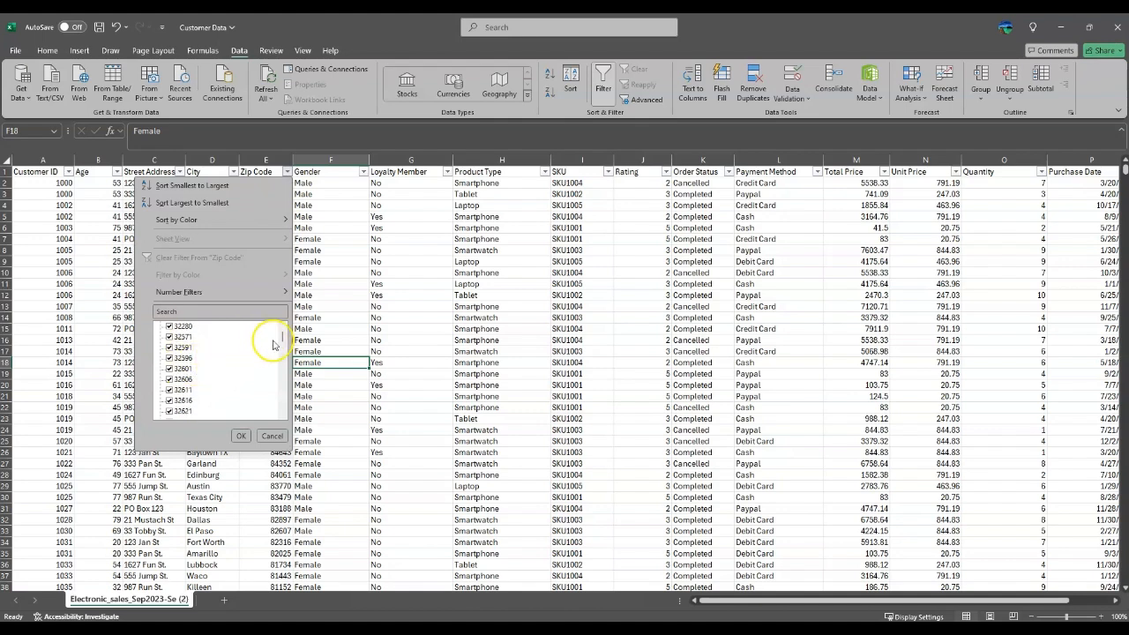
pyautogui.moveTo(282, 335)
pyautogui.mouseDown()
pyautogui.moveTo(277, 406)
pyautogui.moveTo(274, 335)
pyautogui.mouseUp()
pyautogui.click(240, 436)
pyautogui.click(351, 339)
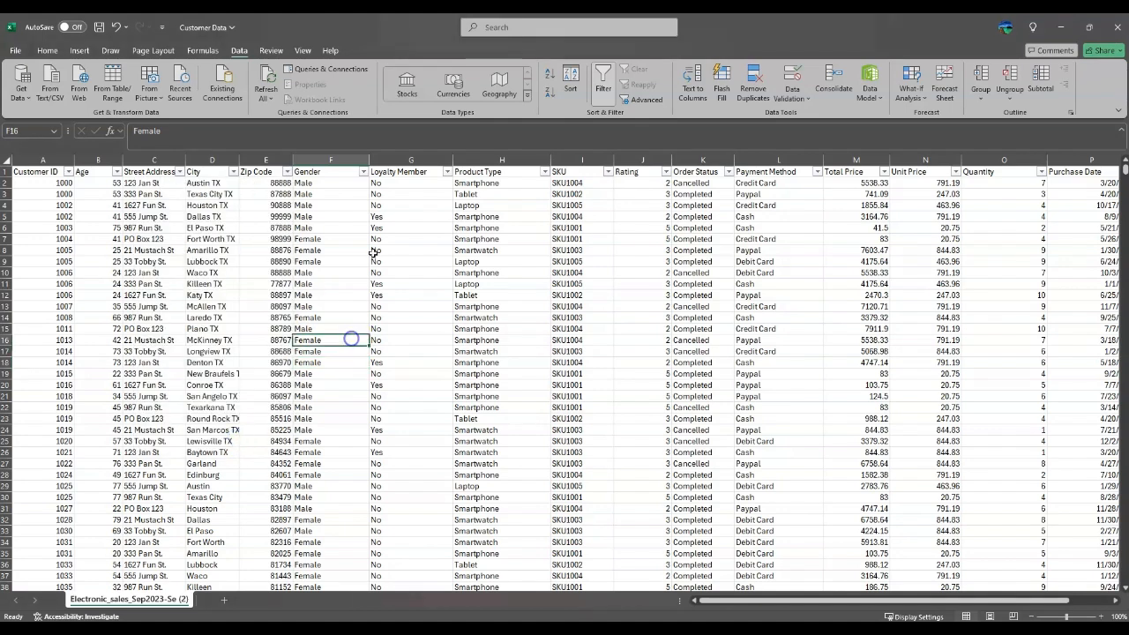
# Filter the Gender column to show only the #N/A rows
pyautogui.click(364, 173)
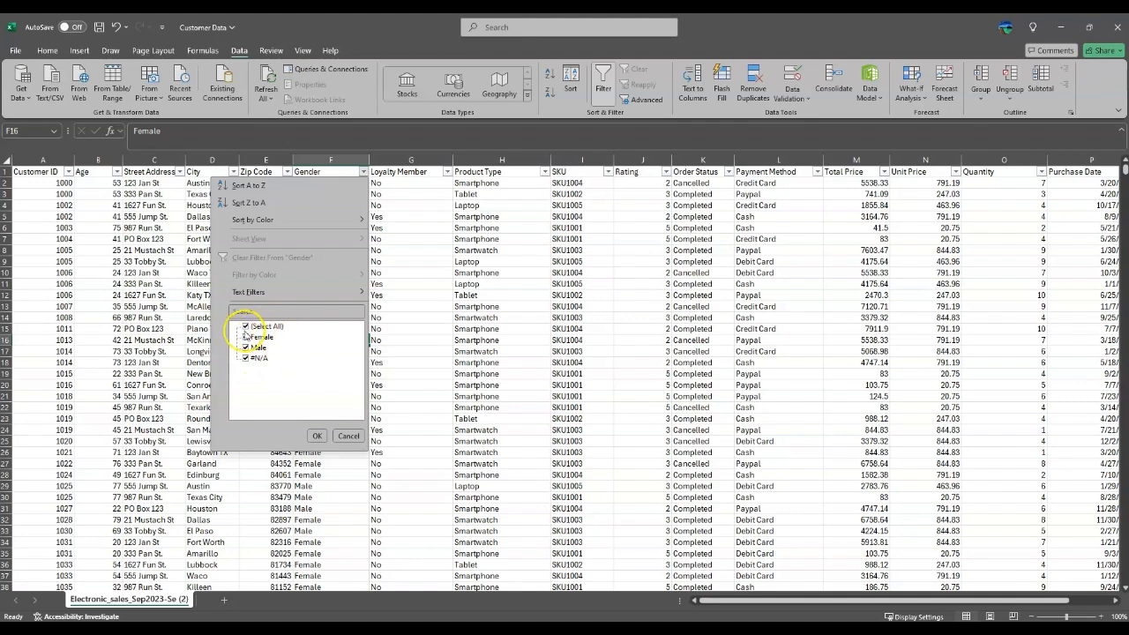
pyautogui.click(257, 358)
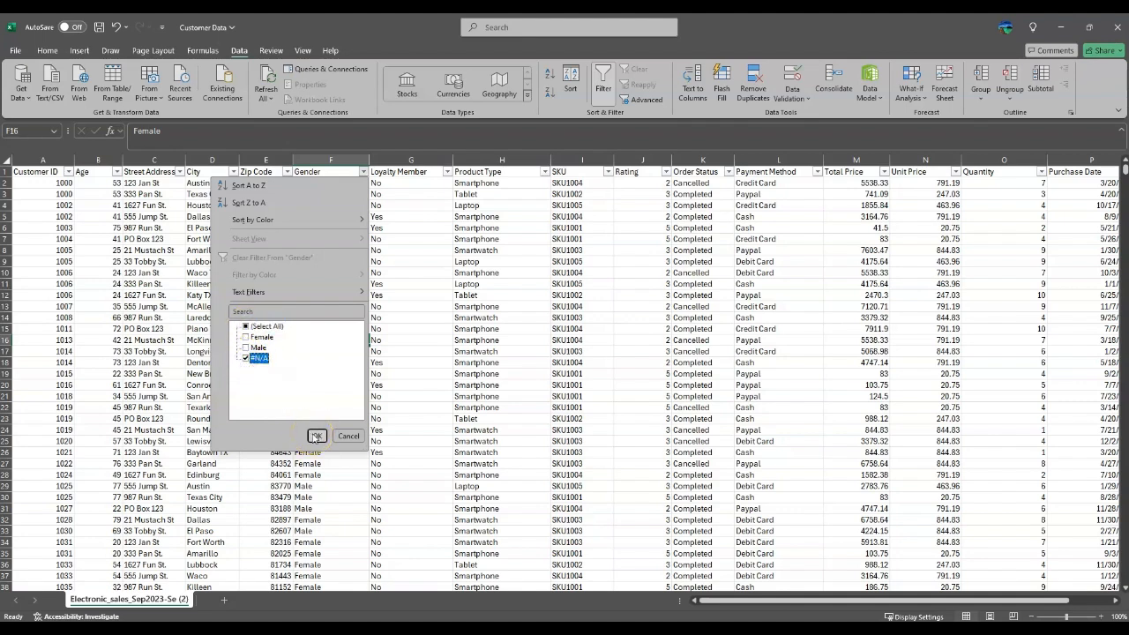
pyautogui.click(315, 437)
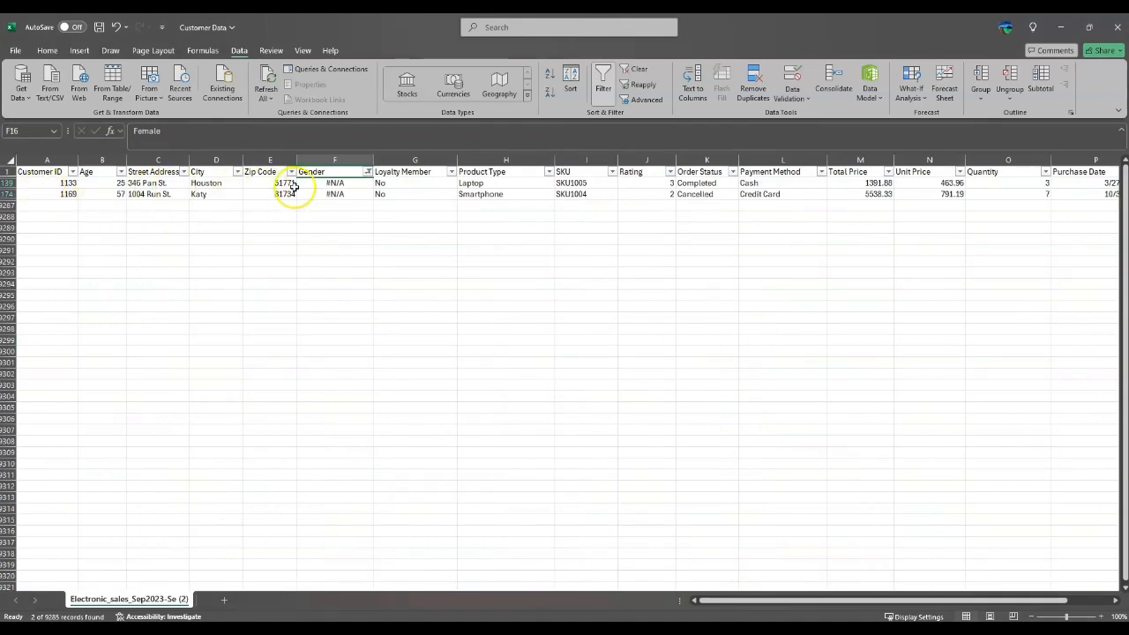
# Delete the two filtered rows that have #N/A in the Gender column
pyautogui.click(368, 172)
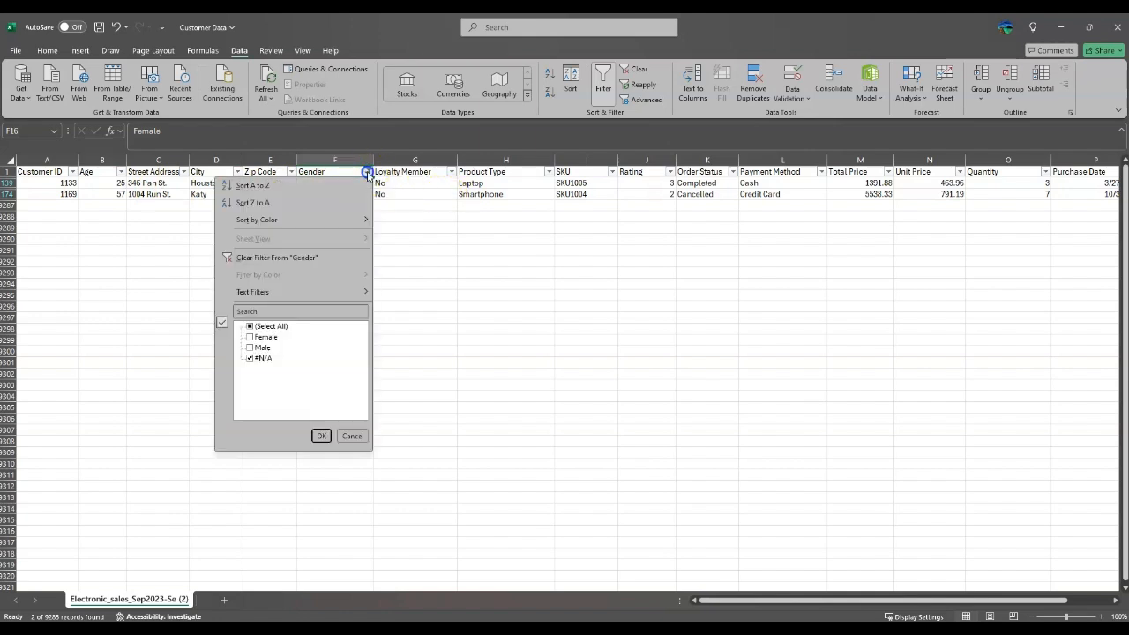
pyautogui.click(249, 326)
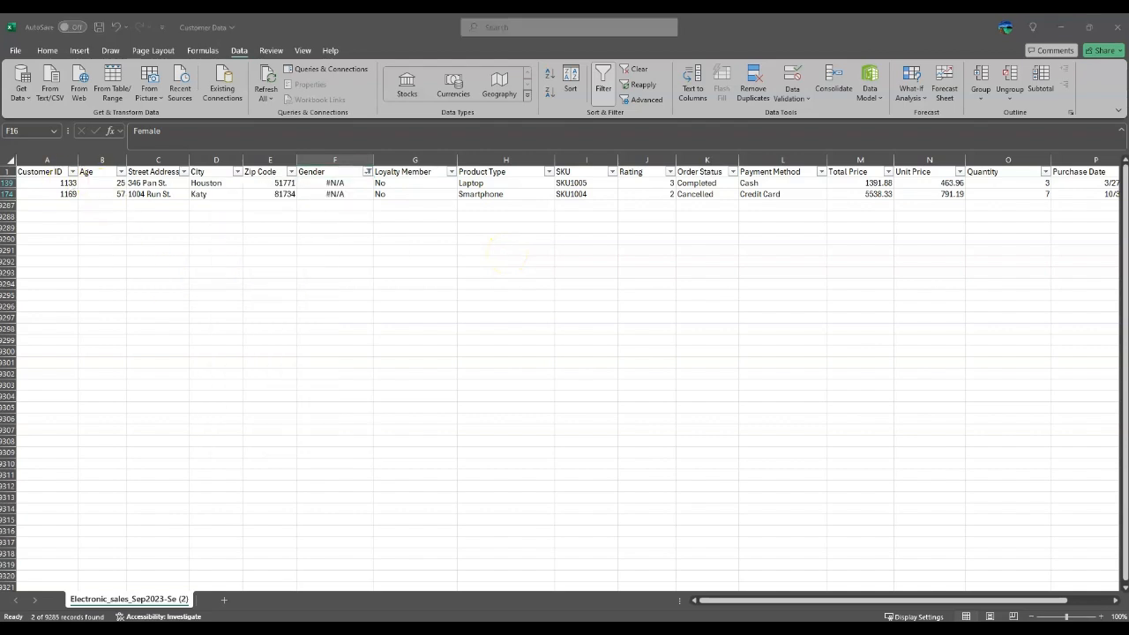
pyautogui.click(7, 184)
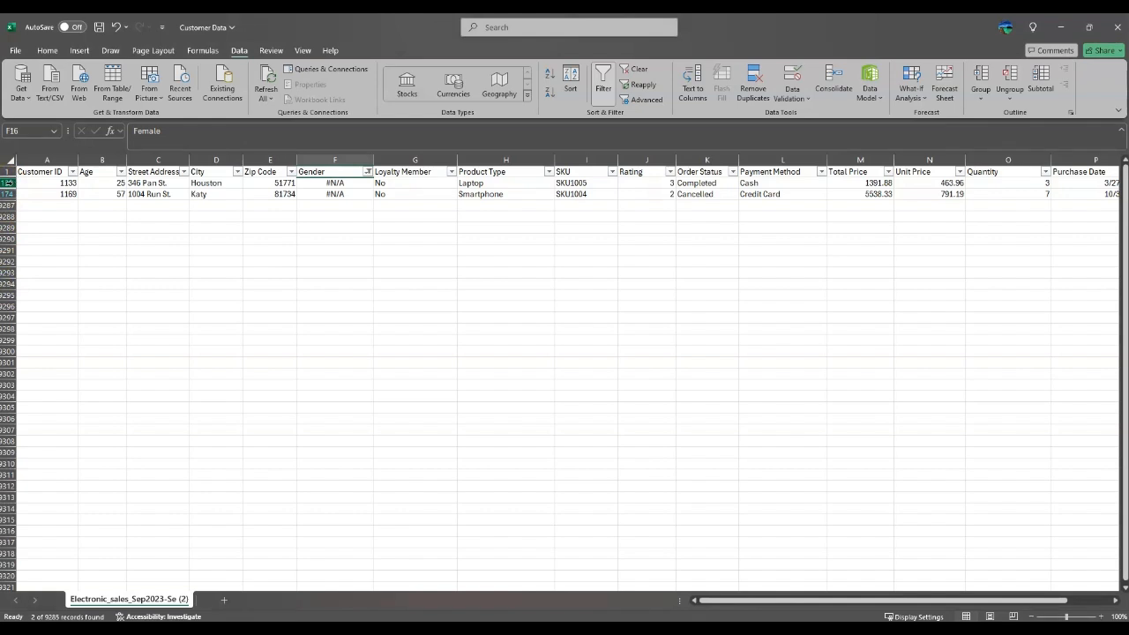
pyautogui.click(12, 182)
pyautogui.moveTo(4, 184); pyautogui.dragTo(6, 191)
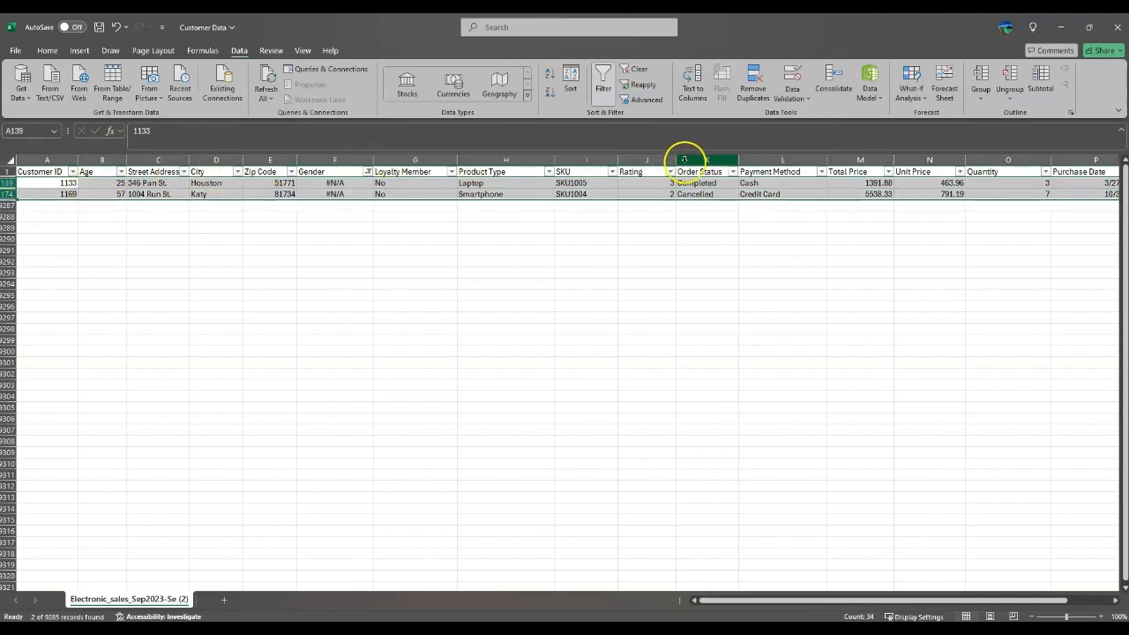
pyautogui.rightClick(403, 187)
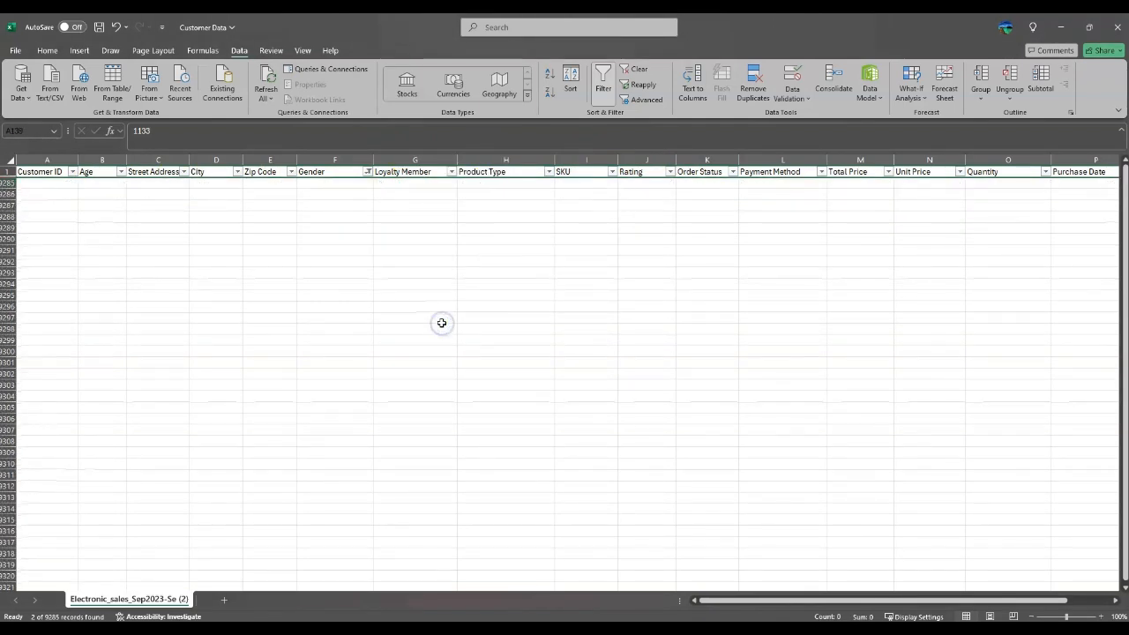
pyautogui.click(264, 306)
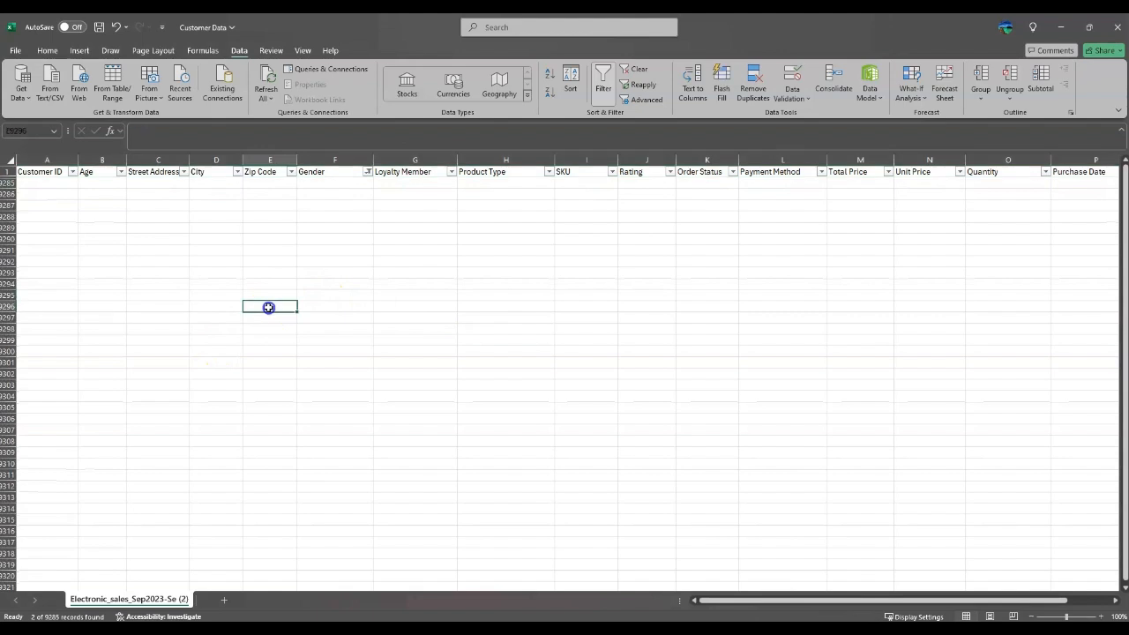
# Undo the deletion of the two #N/A rows
pyautogui.click(116, 27)
pyautogui.click(253, 243)
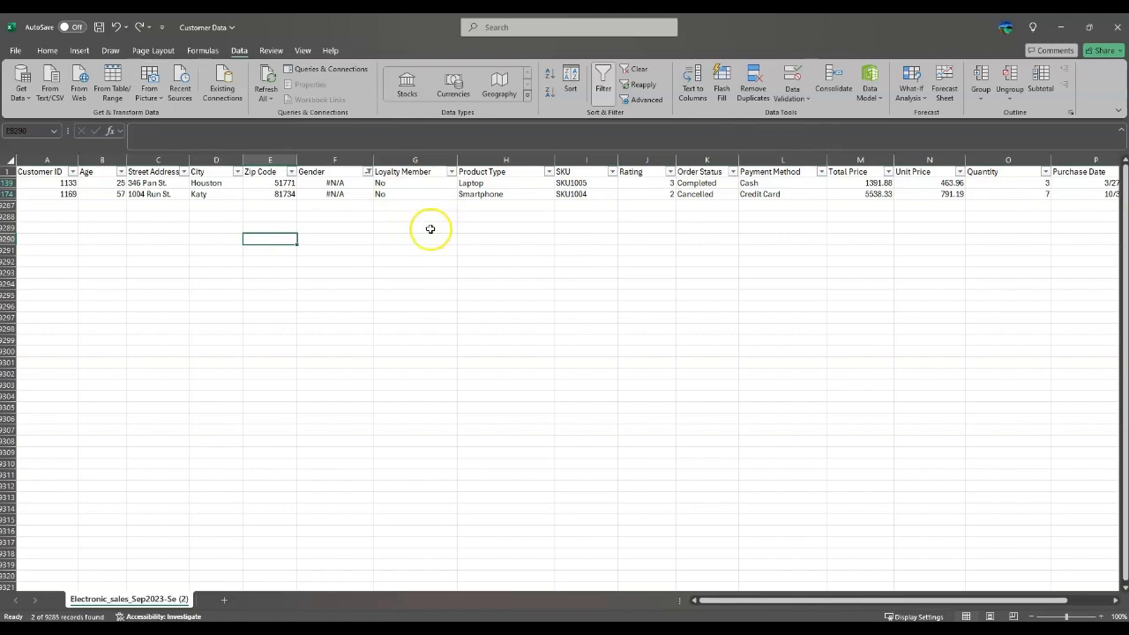
# Clear the Gender filter so the whole data set is shown
pyautogui.click(280, 190)
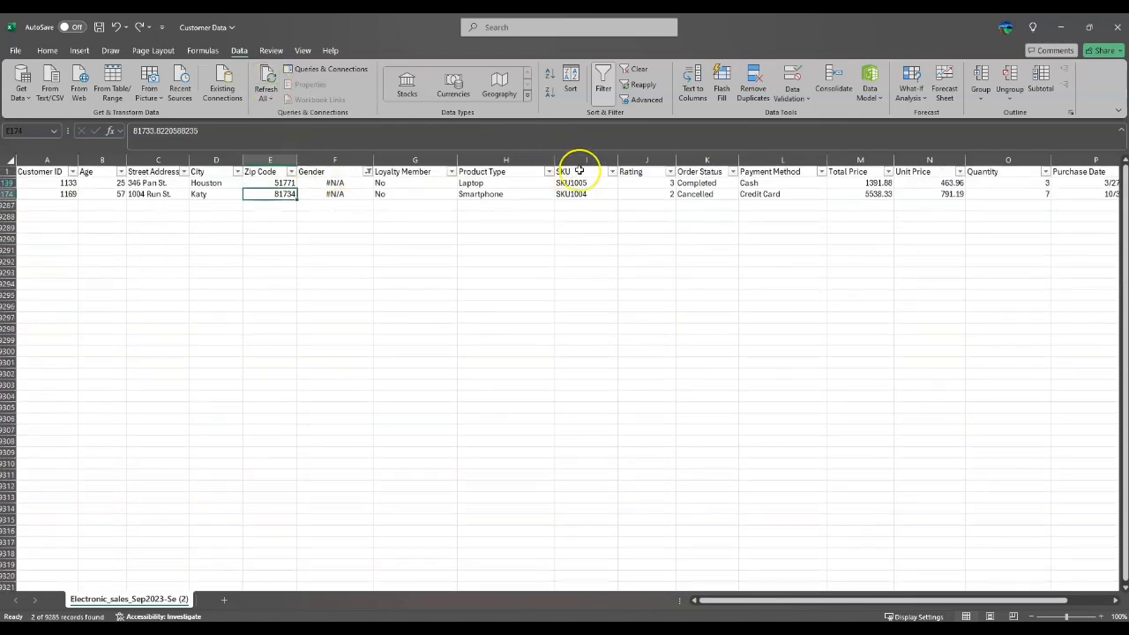
pyautogui.click(647, 73)
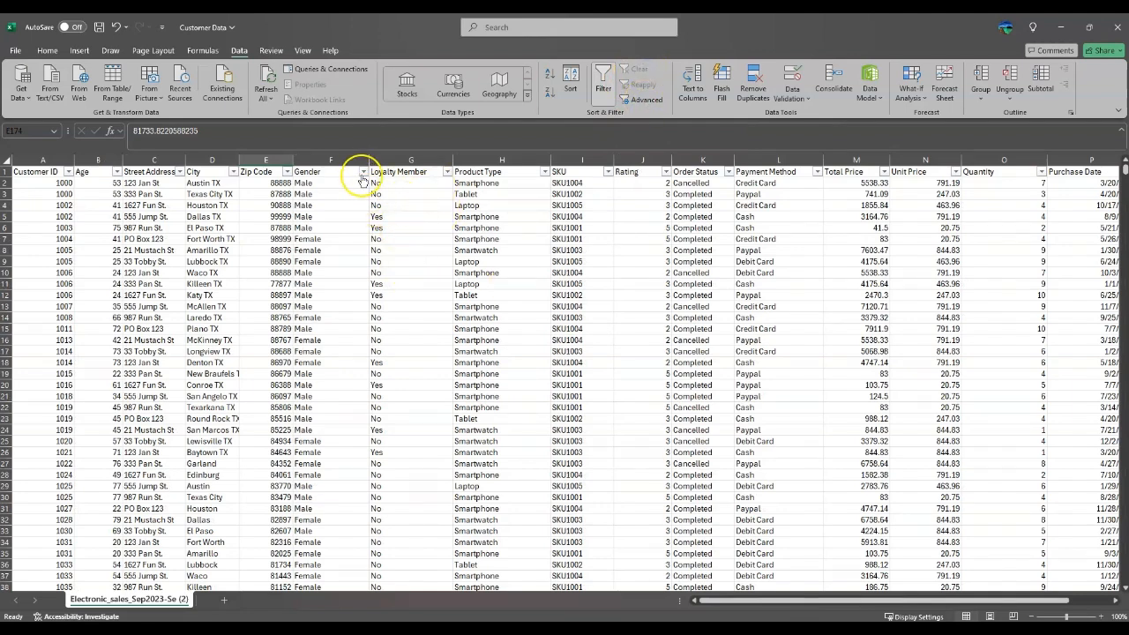
# Check the Loyalty Member and Product Type filter lists for missing or invalid values, leaving both unfiltered
pyautogui.click(447, 171)
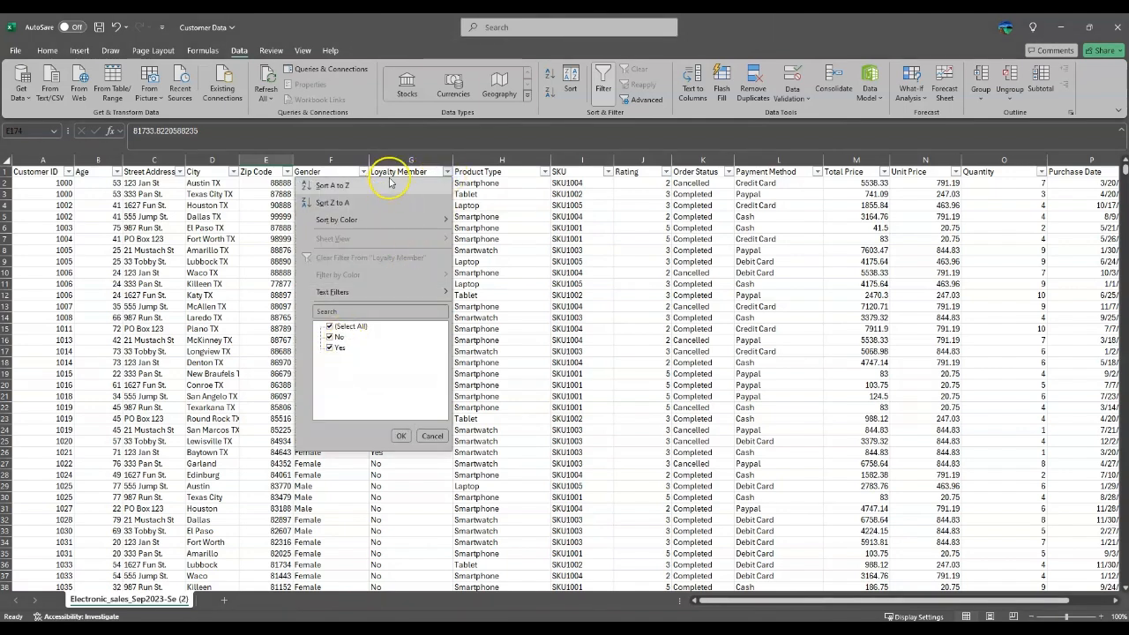
pyautogui.click(503, 186)
pyautogui.click(545, 172)
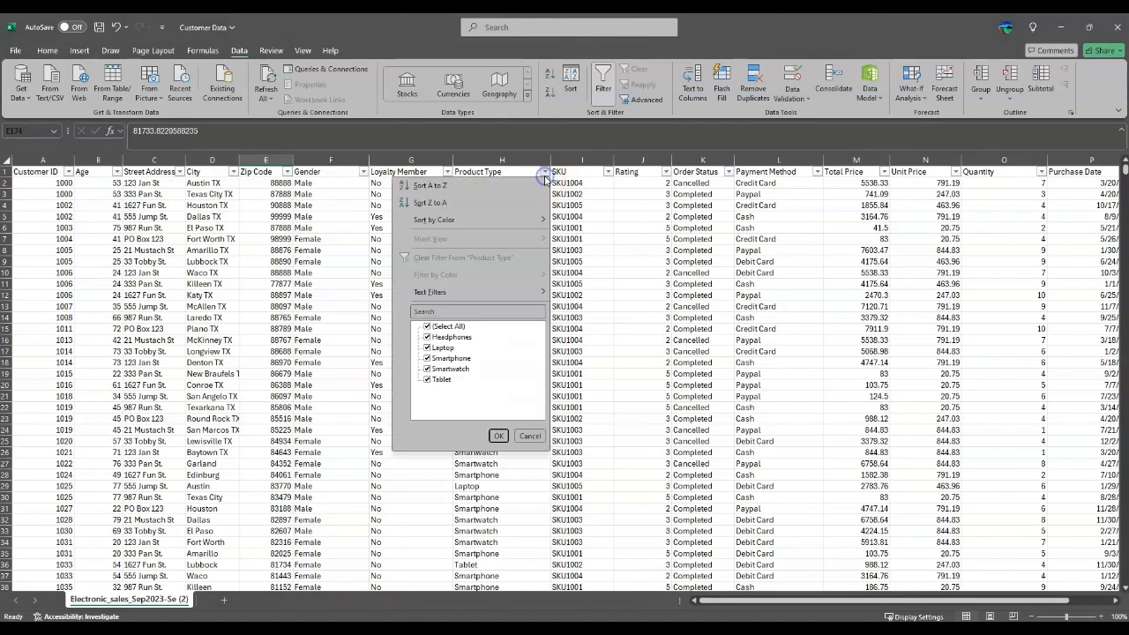
pyautogui.click(545, 176)
# Check the SKU and Rating filter lists for missing or invalid values without filtering anything
pyautogui.click(608, 172)
pyautogui.click(665, 172)
pyautogui.click(666, 172)
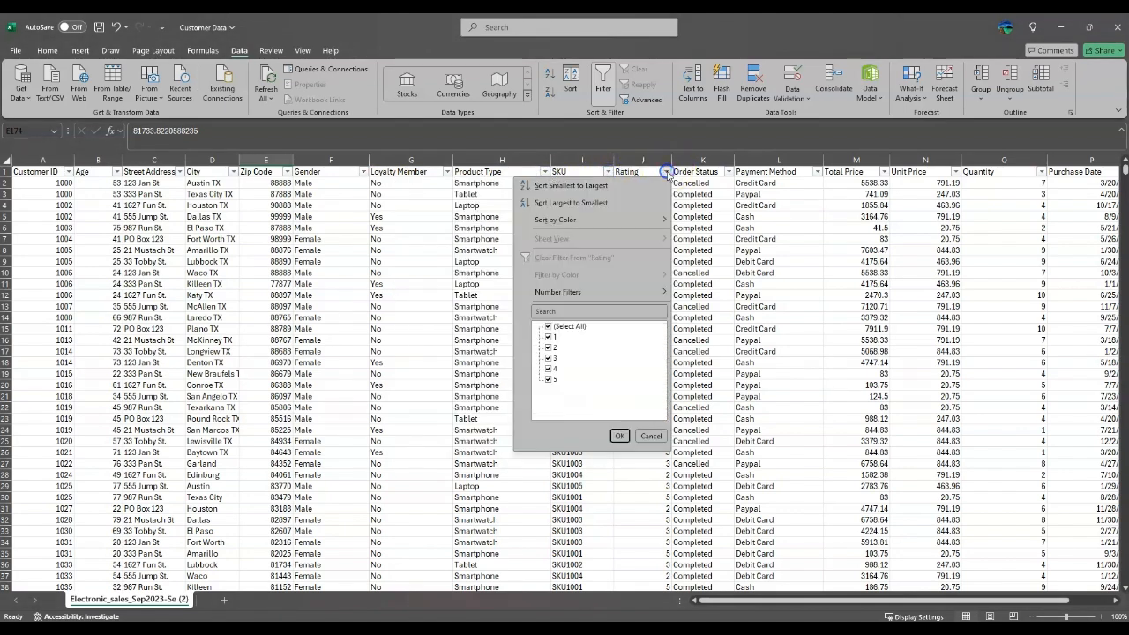
pyautogui.click(729, 172)
# Review the Order Status and Payment Method filter lists for invalid entries, keeping all values selected
pyautogui.click(728, 172)
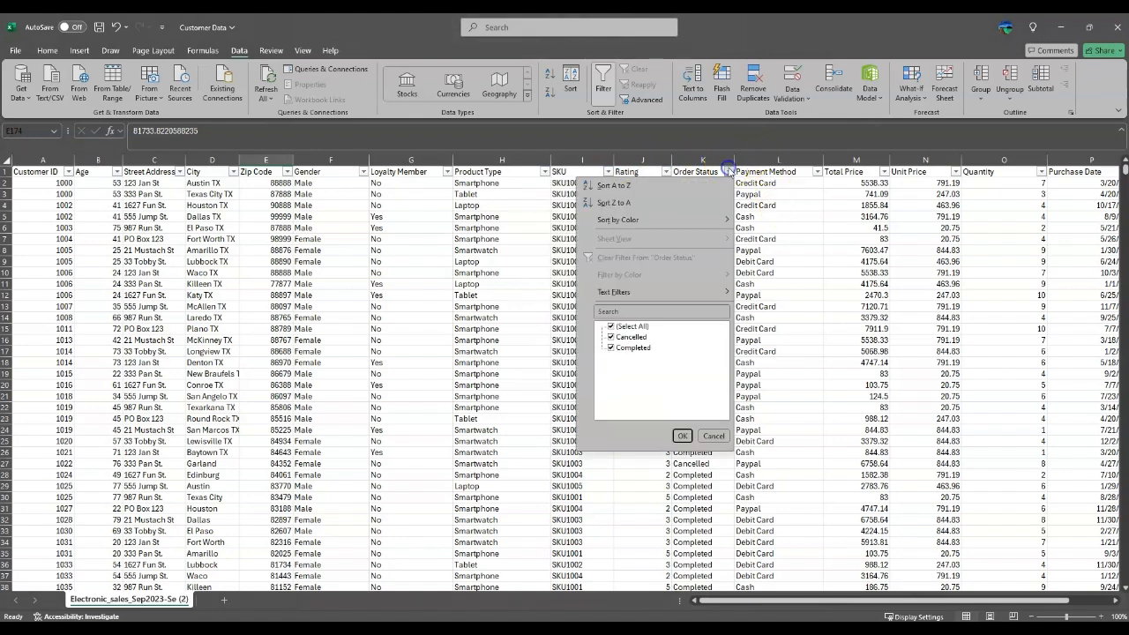
pyautogui.click(818, 172)
pyautogui.click(818, 172)
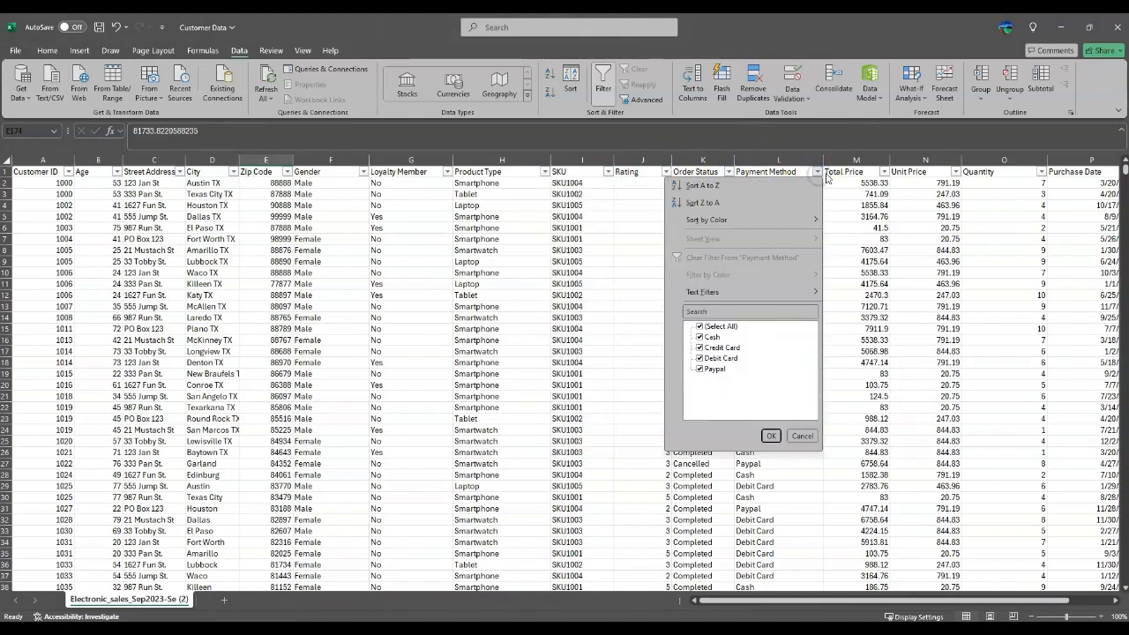
pyautogui.click(883, 172)
# Examine the full Total Price and Unit Price filter lists for missing or invalid amounts, leaving them unfiltered
pyautogui.click(883, 172)
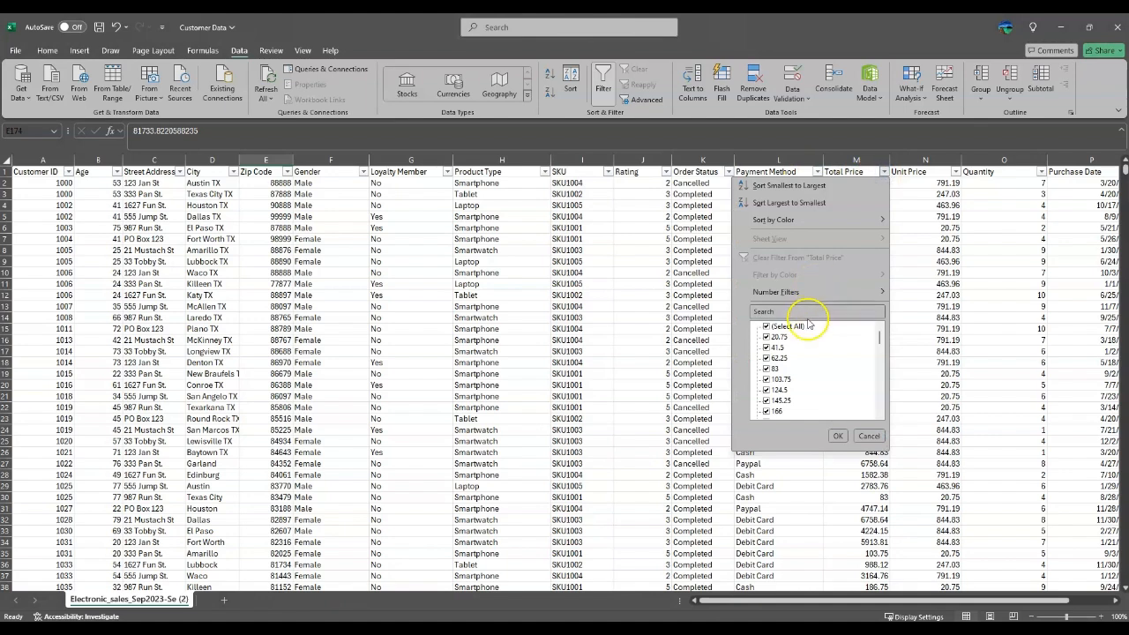
pyautogui.moveTo(879, 337); pyautogui.dragTo(878, 418)
pyautogui.click(956, 172)
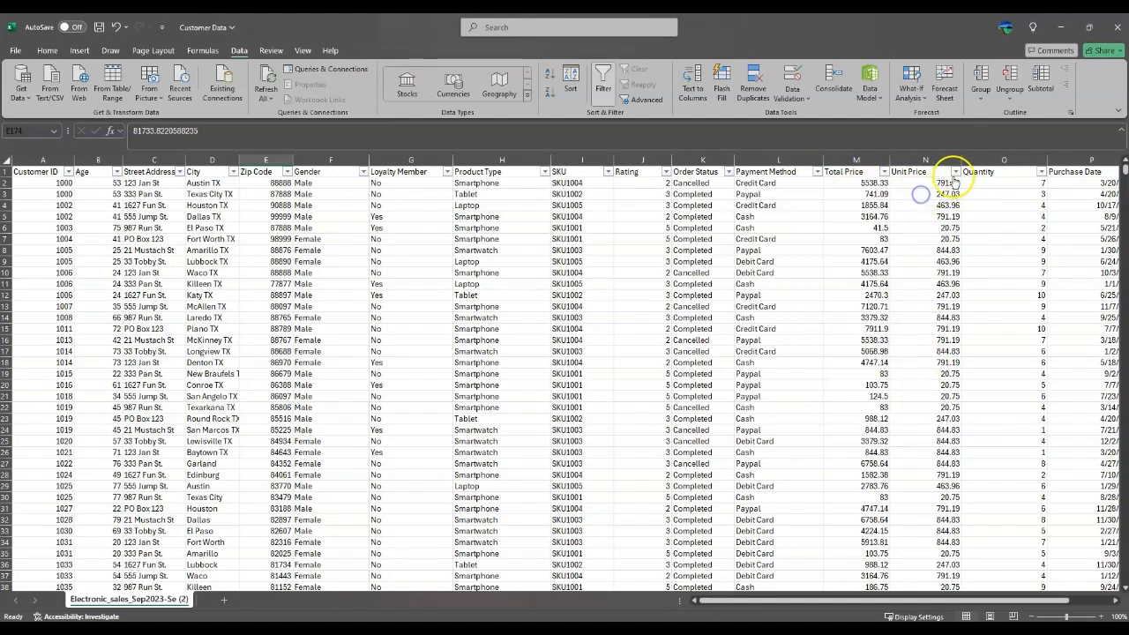
pyautogui.click(955, 172)
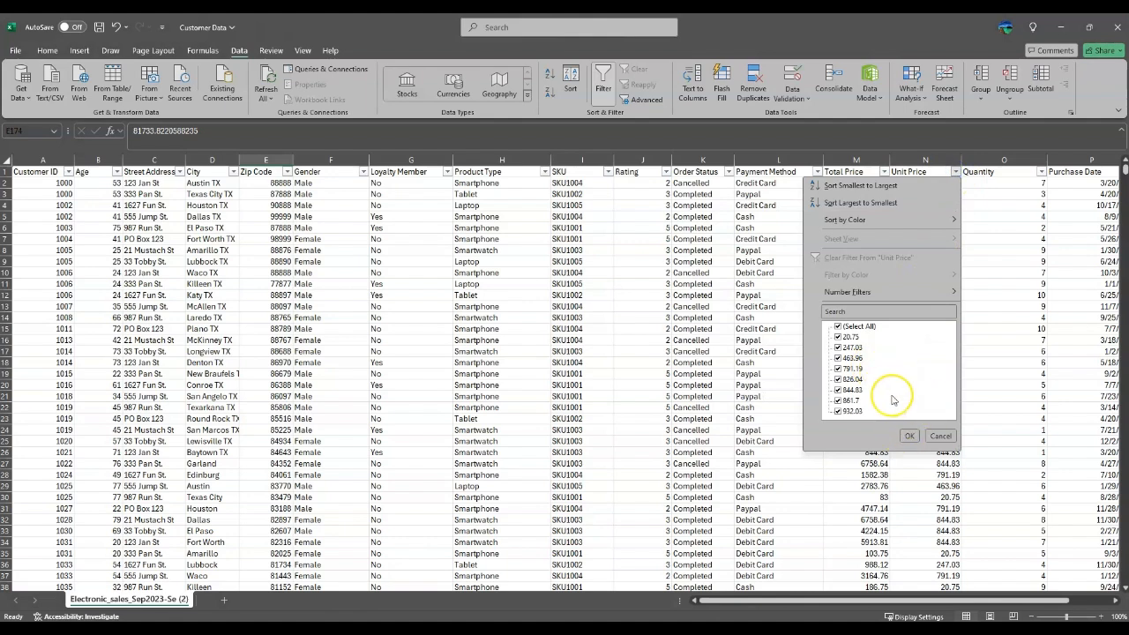
pyautogui.click(1047, 271)
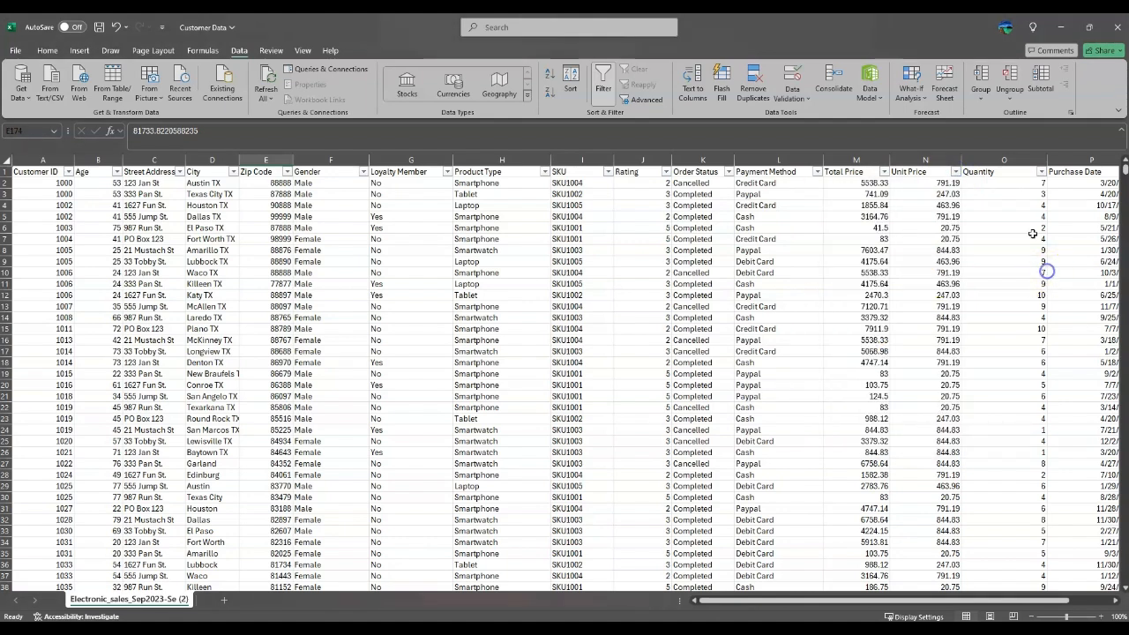
# Inspect the Quantity and Purchase Date filter lists for missing or invalid entries, keeping all values selected
pyautogui.click(1042, 172)
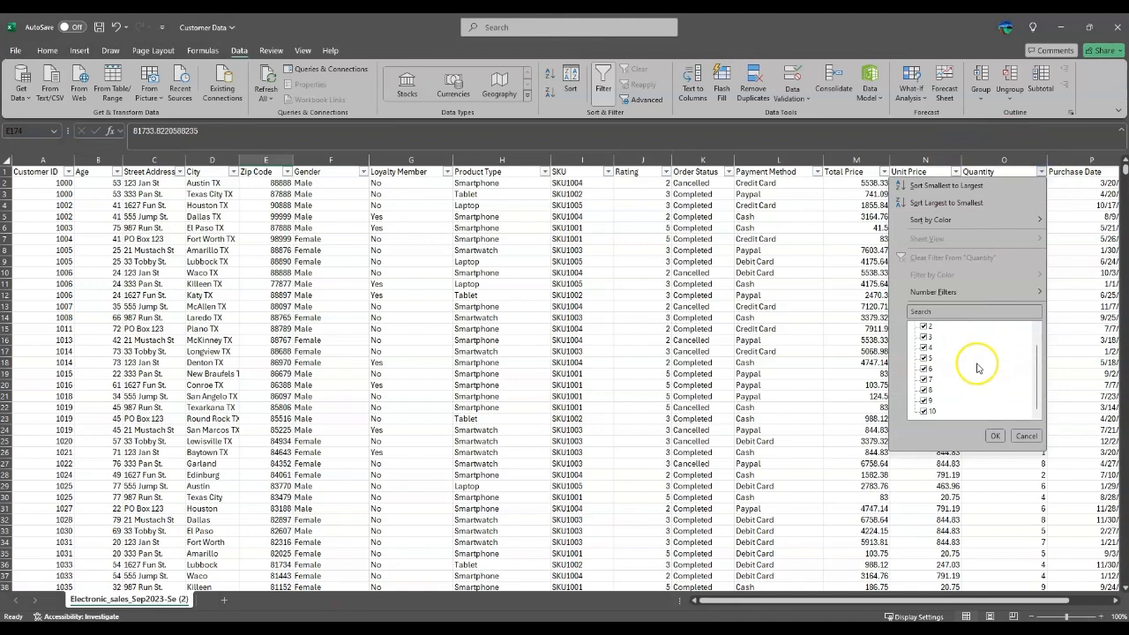
pyautogui.click(1027, 437)
pyautogui.moveTo(1008, 600); pyautogui.dragTo(1046, 601)
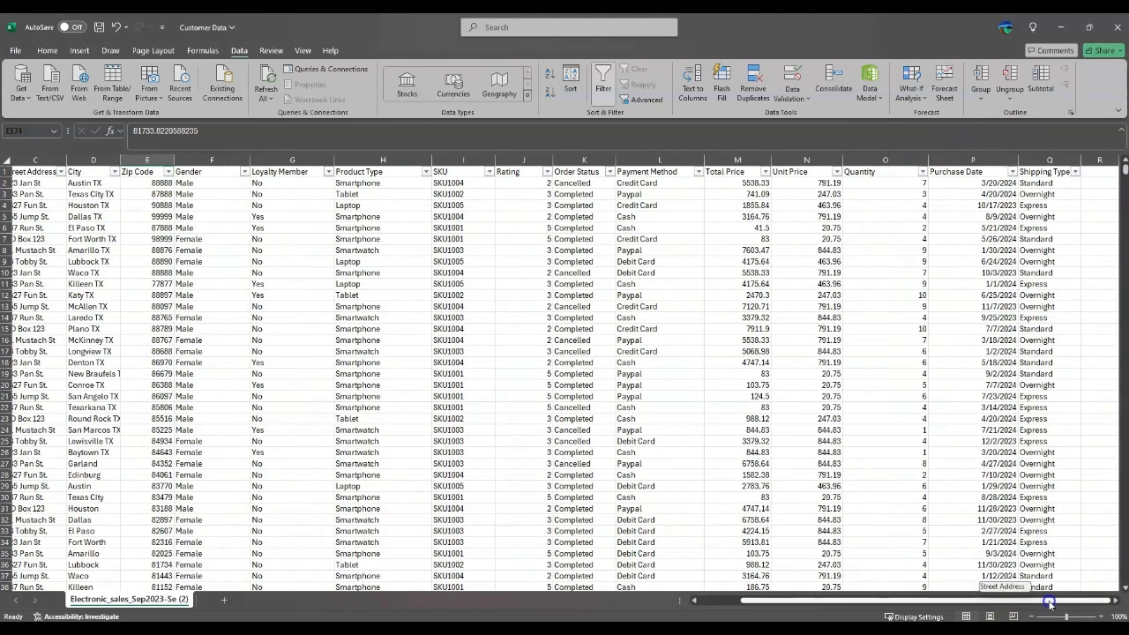
pyautogui.click(1011, 171)
pyautogui.click(1043, 331)
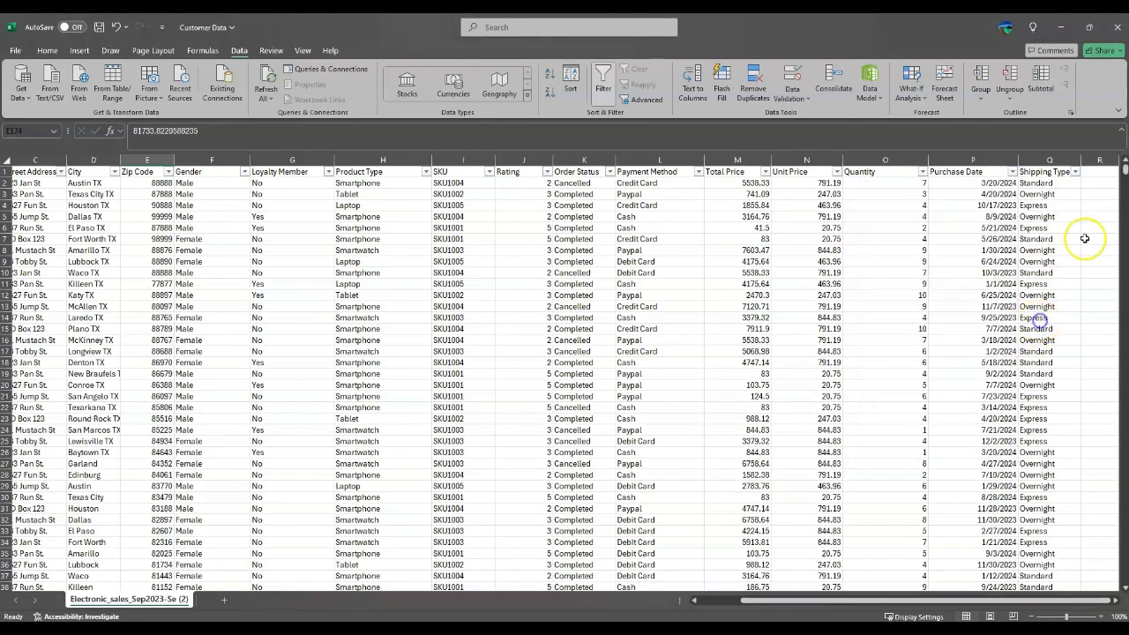
# Check the Shipping Type filter list with all values kept, and return to the first columns of the sheet
pyautogui.click(1076, 171)
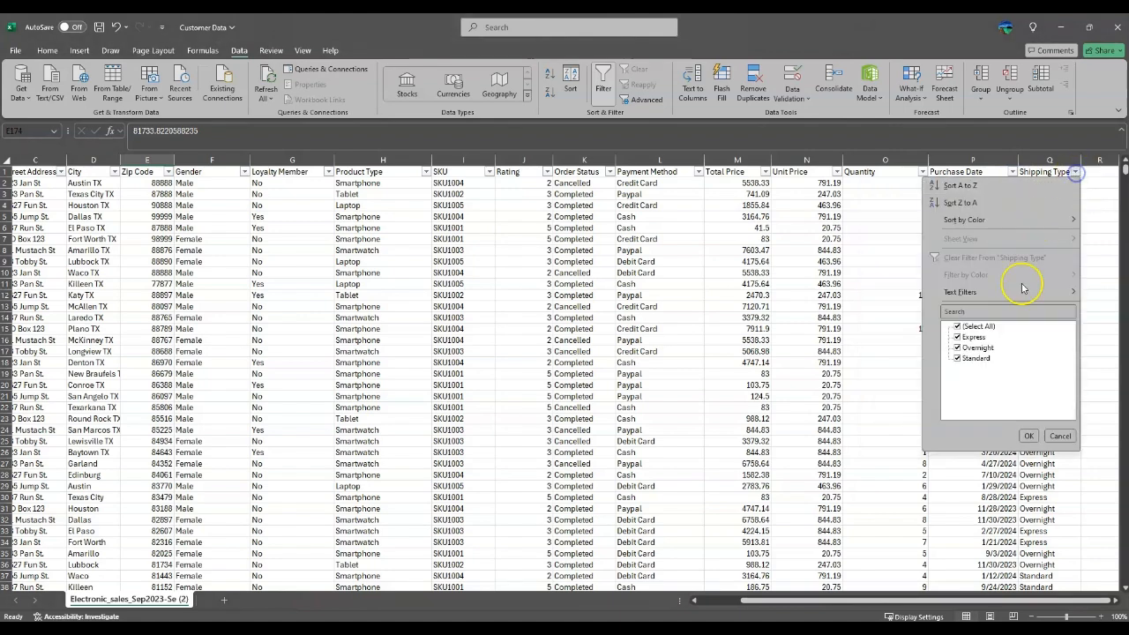
pyautogui.click(1028, 436)
pyautogui.click(986, 463)
pyautogui.moveTo(865, 601); pyautogui.dragTo(818, 601)
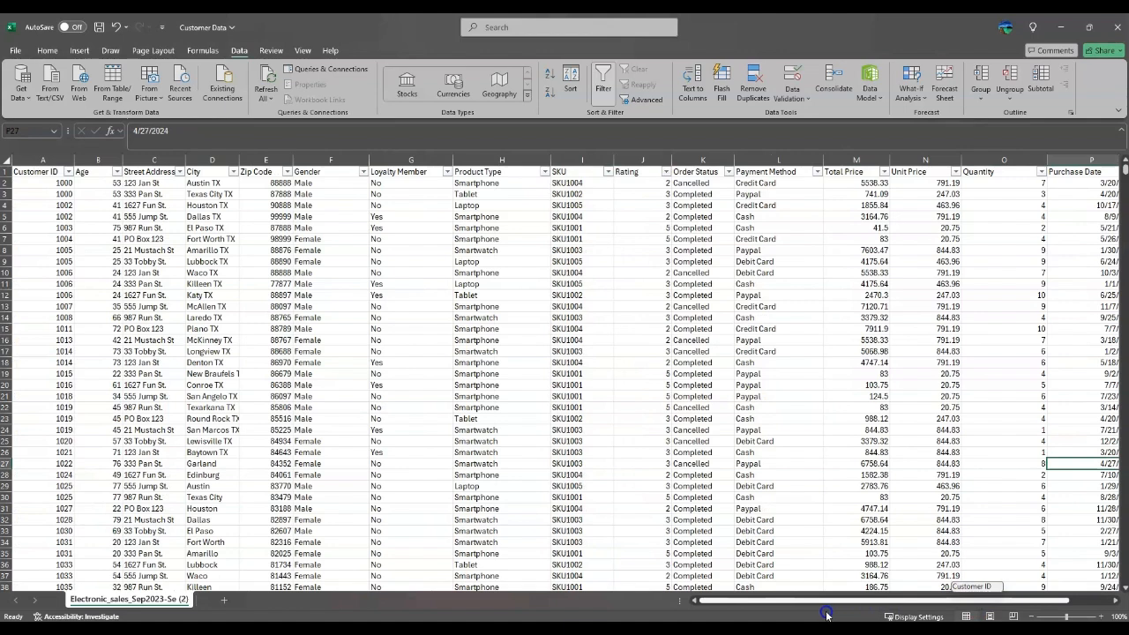
pyautogui.click(88, 244)
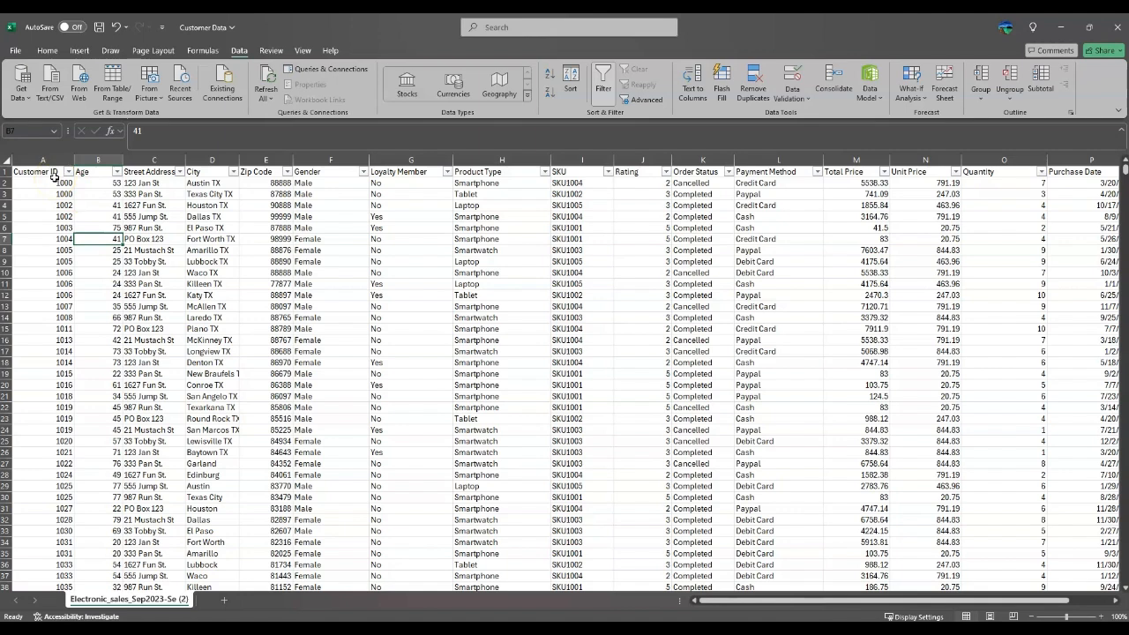
pyautogui.click(95, 205)
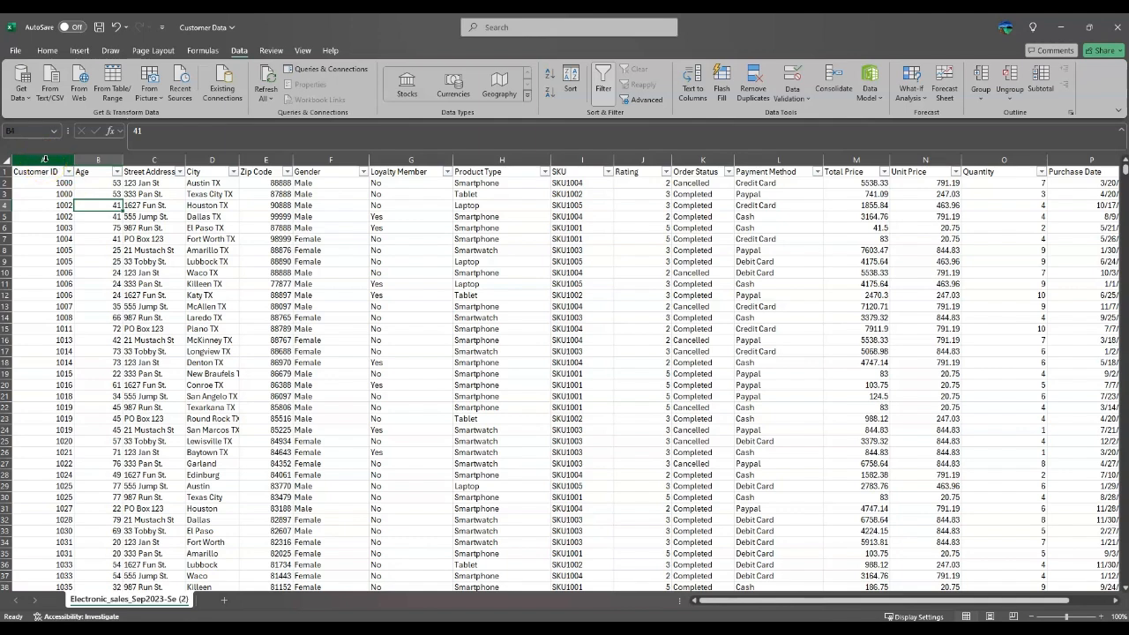
# Set up a Duplicate Values highlight rule on the whole Customer ID column, formatting cells that contain Duplicate values
pyautogui.click(44, 160)
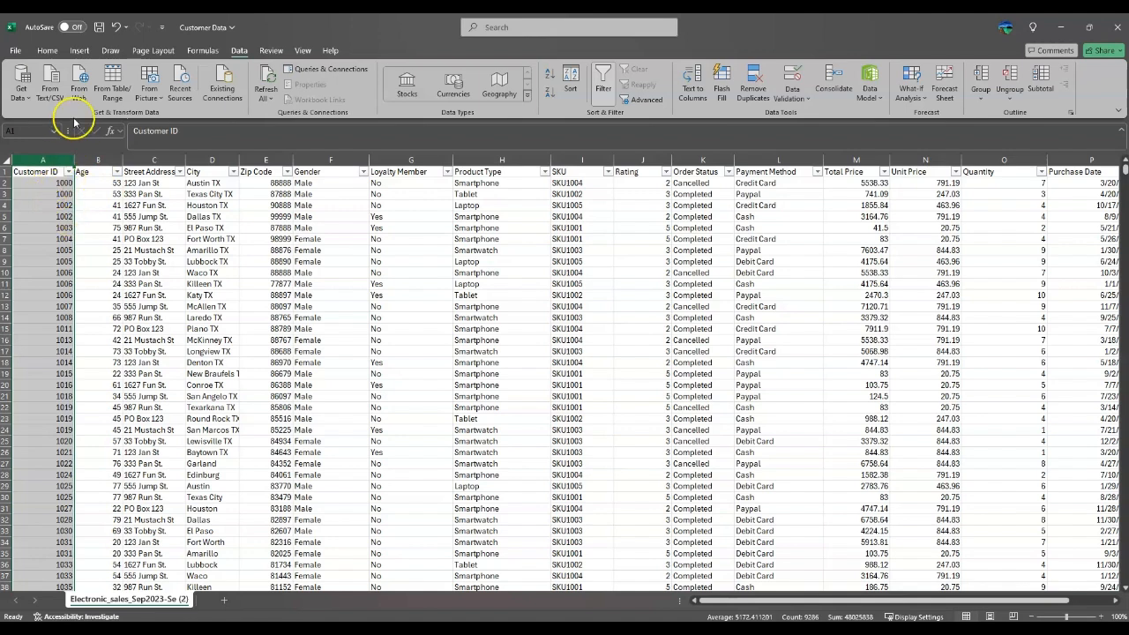
pyautogui.click(46, 51)
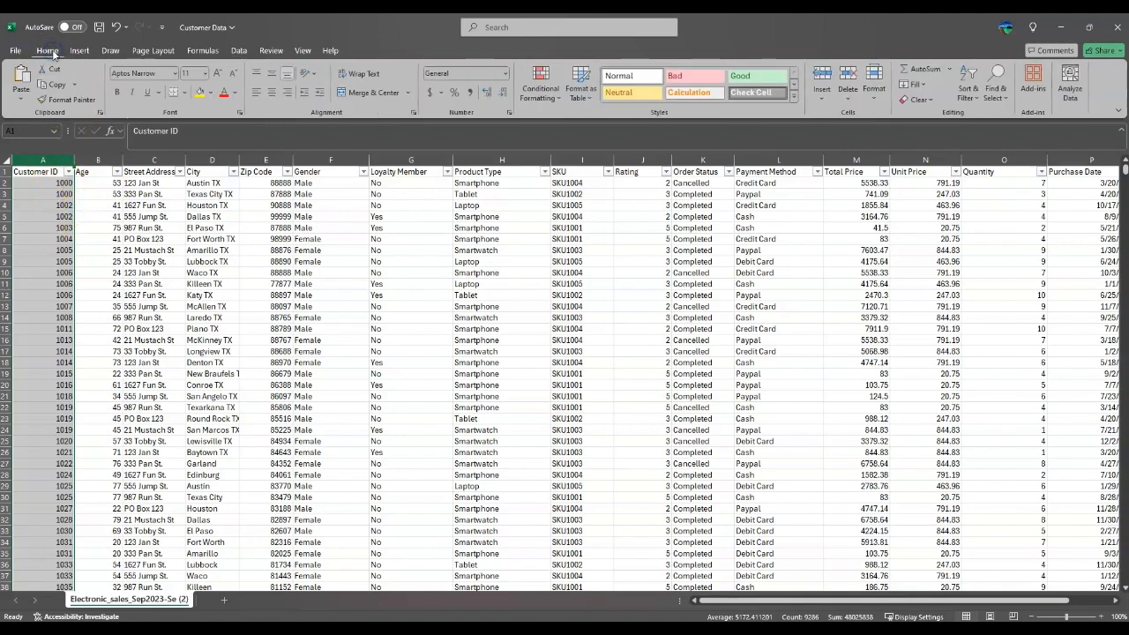
pyautogui.click(558, 104)
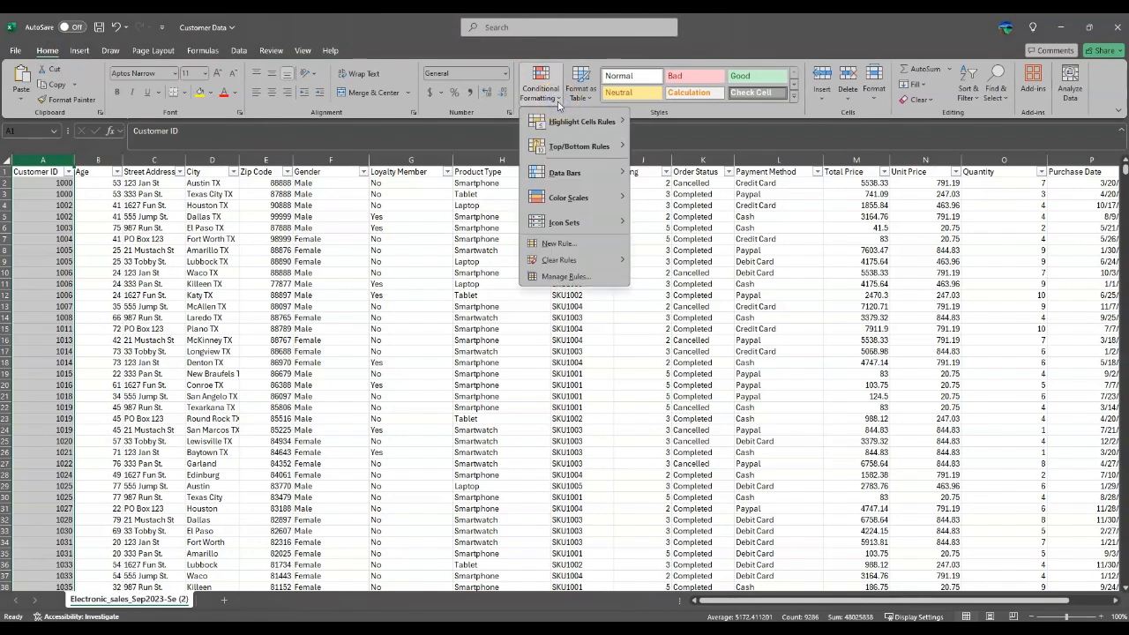
pyautogui.moveTo(582, 121)
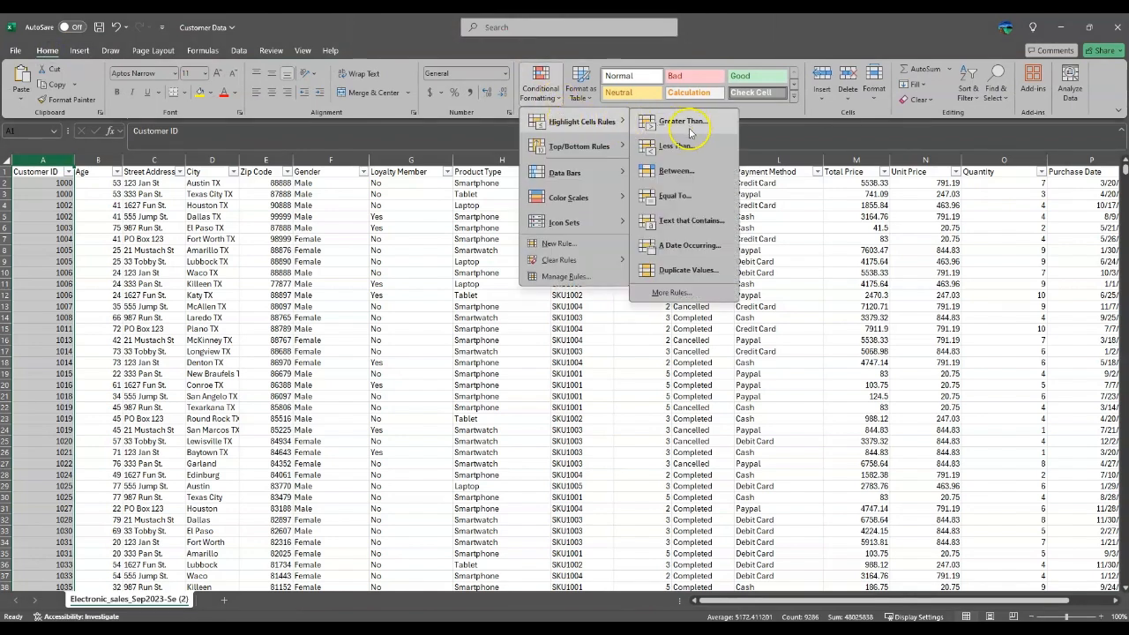
pyautogui.click(690, 270)
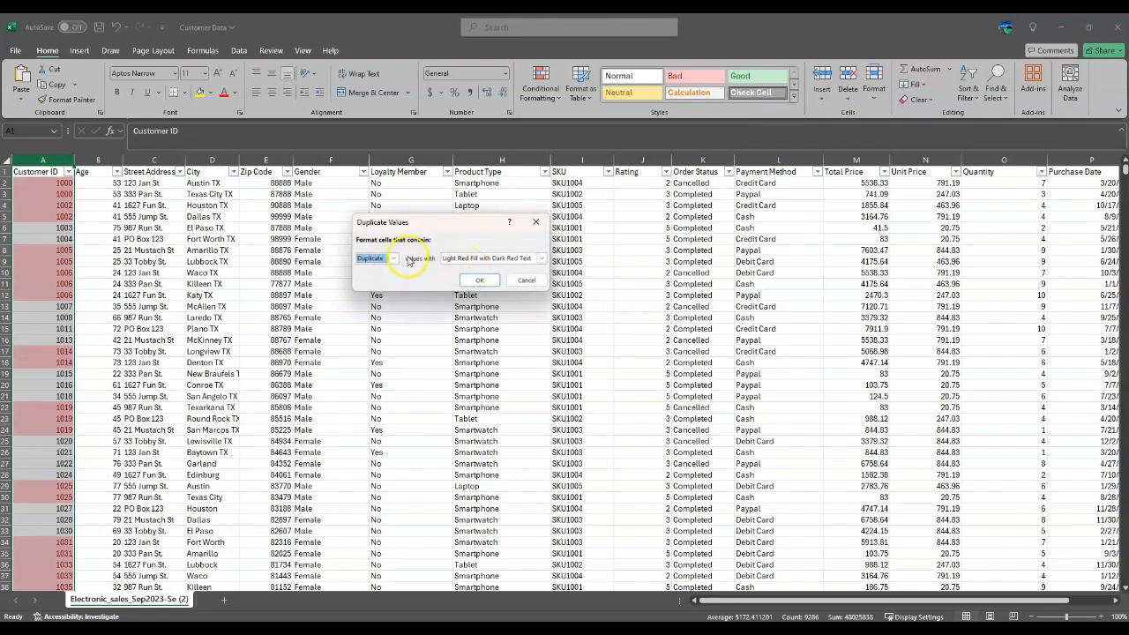
pyautogui.click(394, 259)
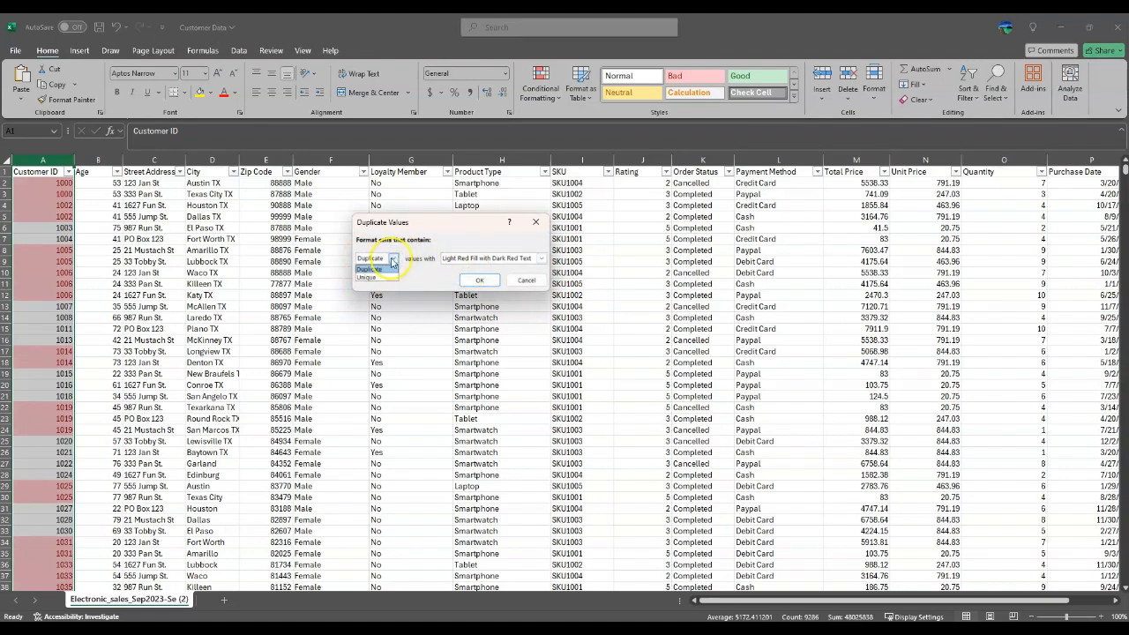
pyautogui.click(385, 271)
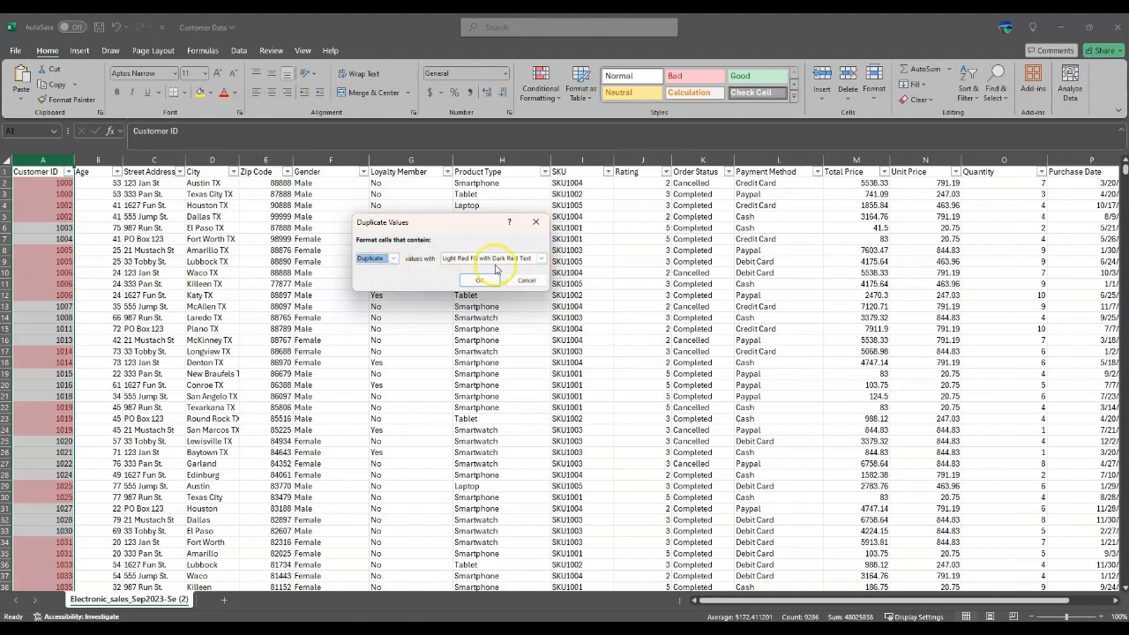
# Try the yellow and green fill formats for the duplicate Customer IDs, and apply Light Red Fill with Dark Red Text
pyautogui.click(541, 259)
pyautogui.click(526, 276)
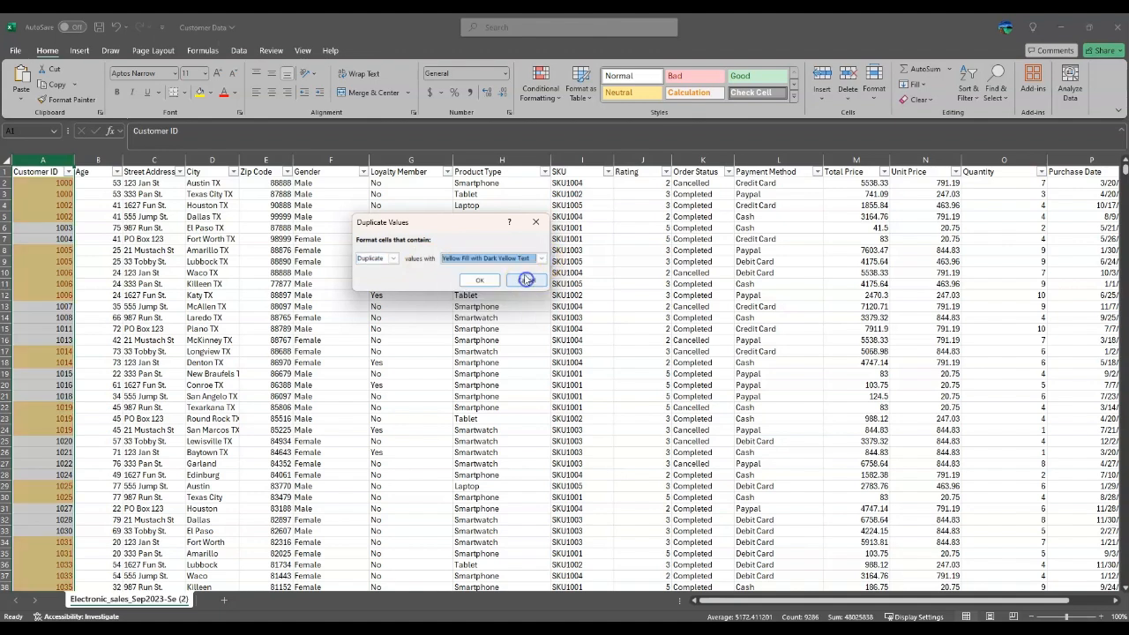
pyautogui.click(541, 258)
pyautogui.click(484, 285)
pyautogui.click(541, 258)
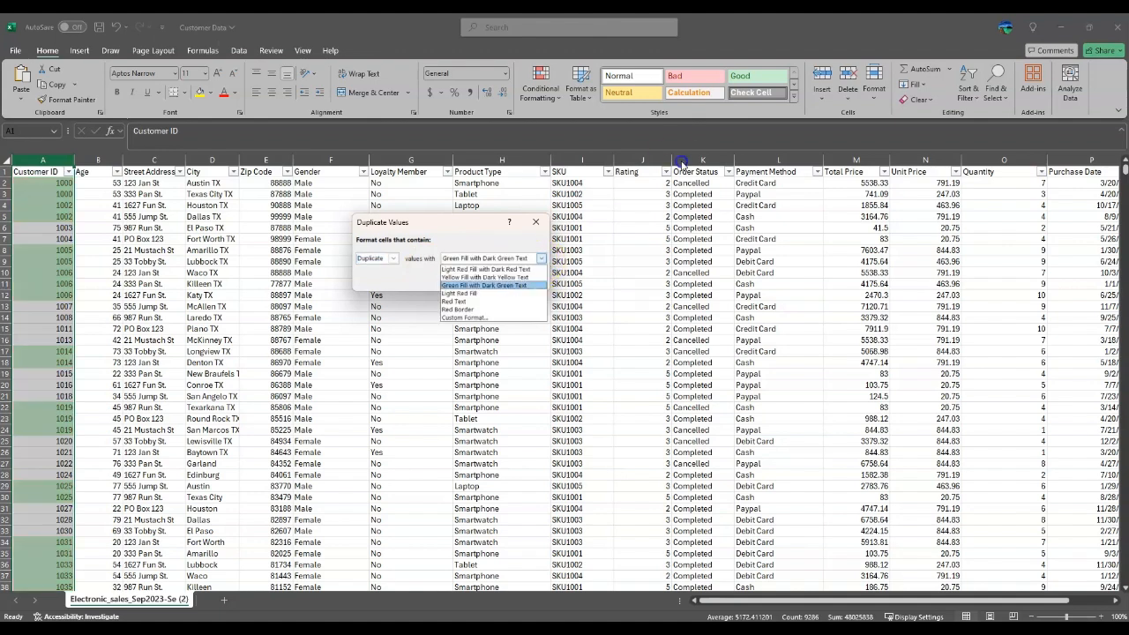
pyautogui.click(521, 269)
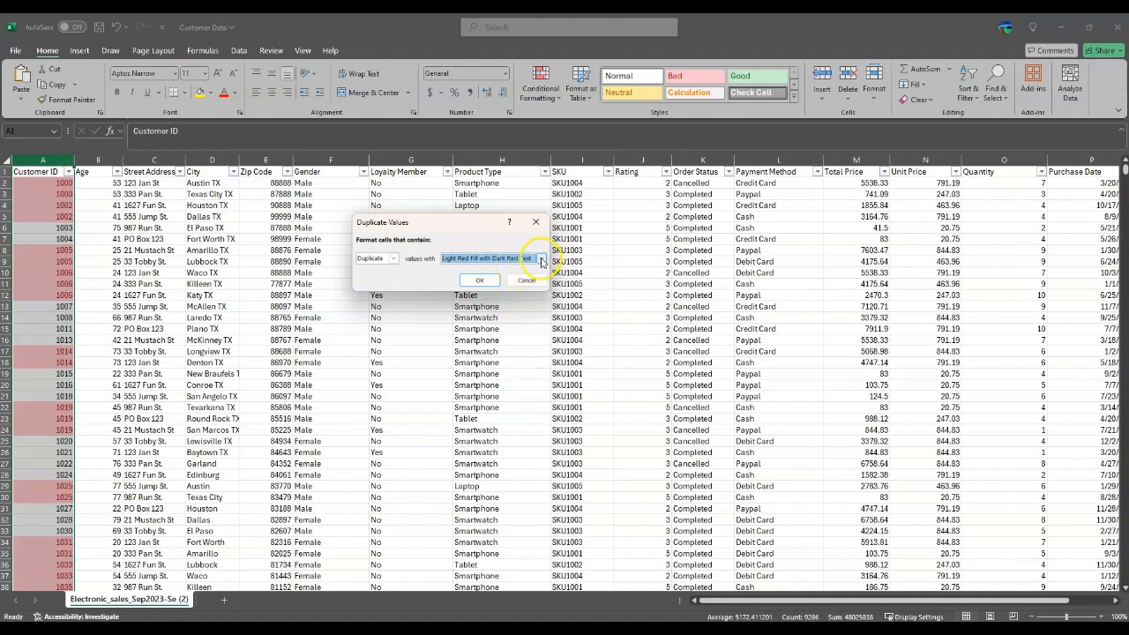
pyautogui.click(483, 280)
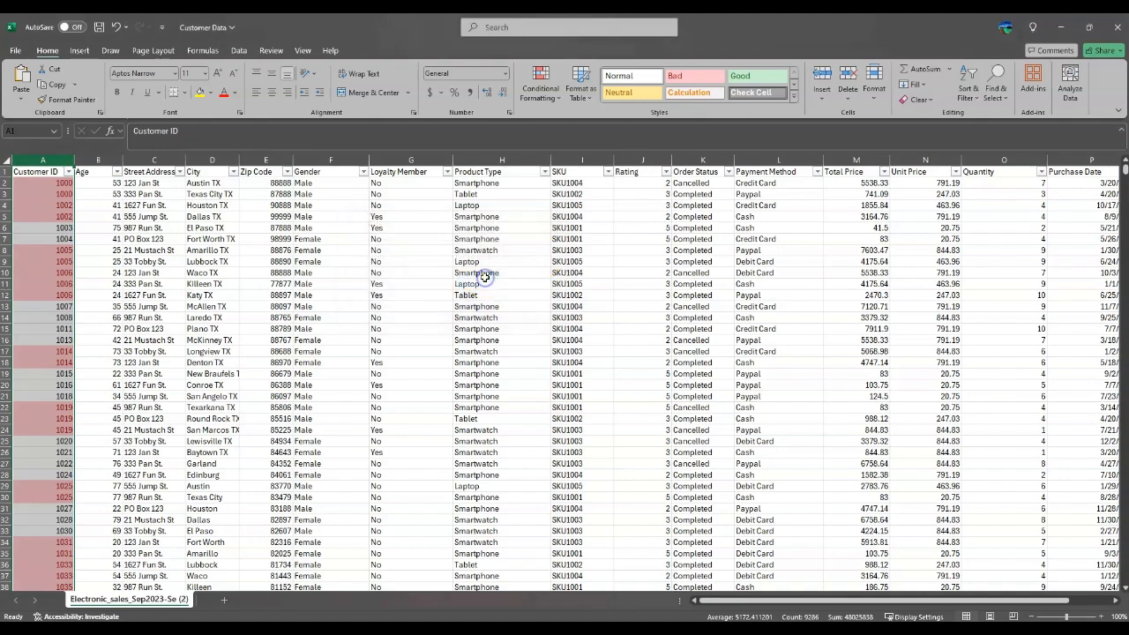
# Examine the highlighted duplicate Customer IDs, starting with the first repeated pair under the column header
pyautogui.click(91, 235)
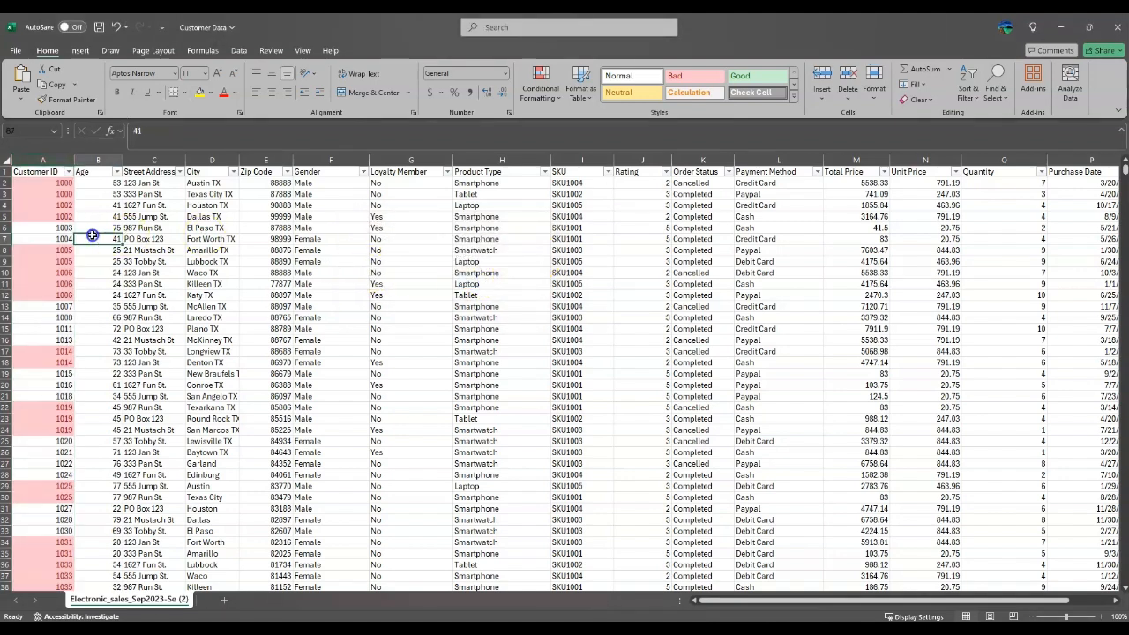
pyautogui.moveTo(64, 183); pyautogui.dragTo(70, 197)
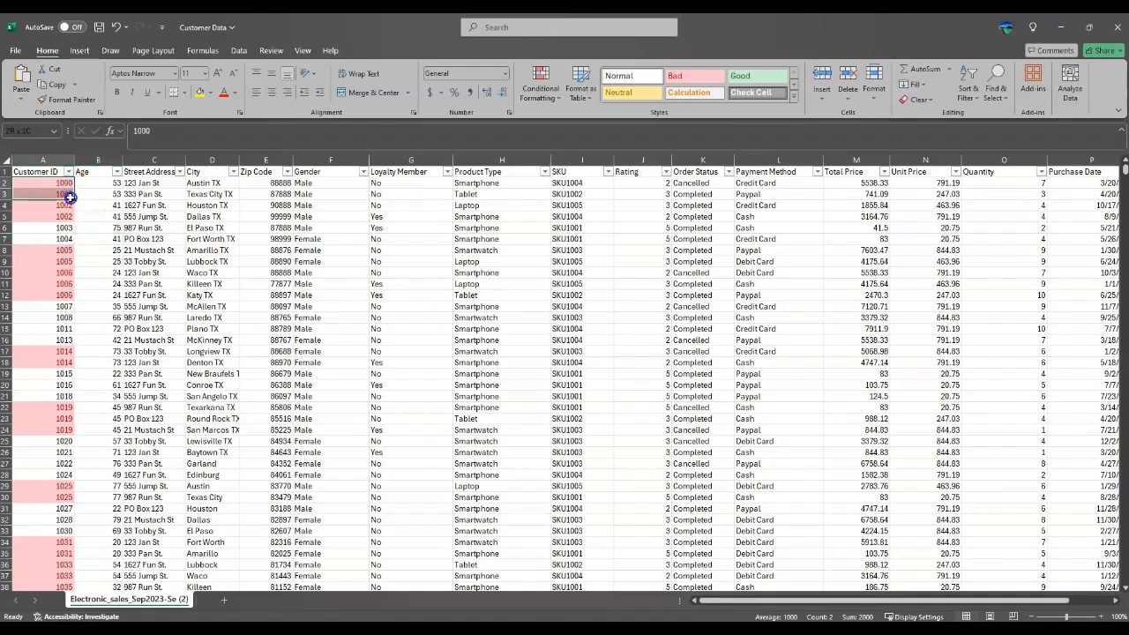
pyautogui.click(151, 261)
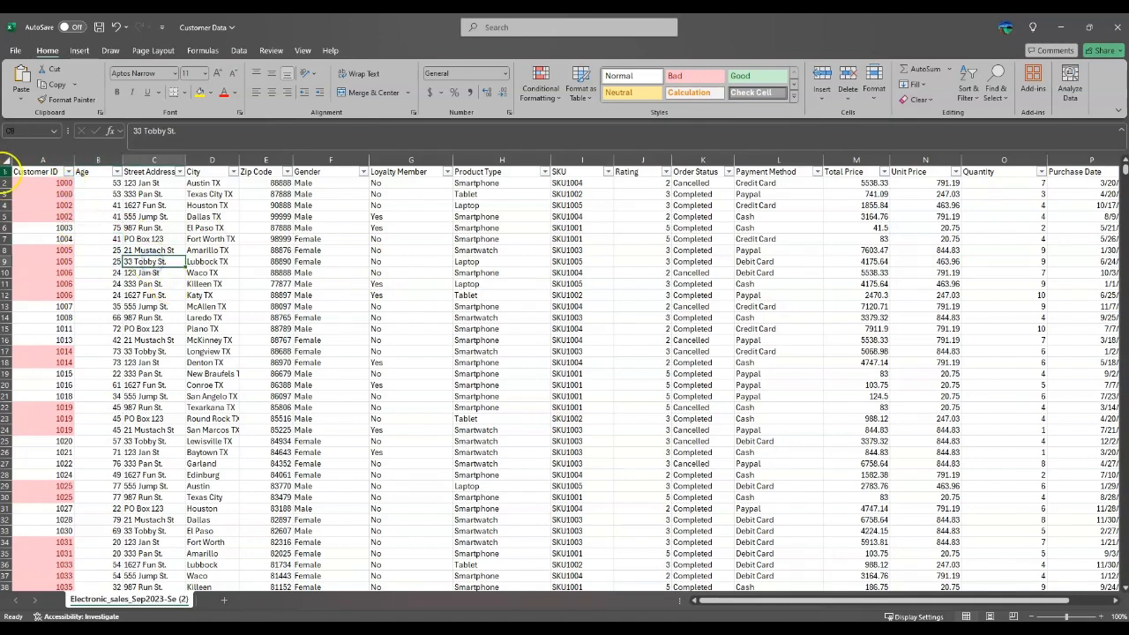
pyautogui.click(51, 209)
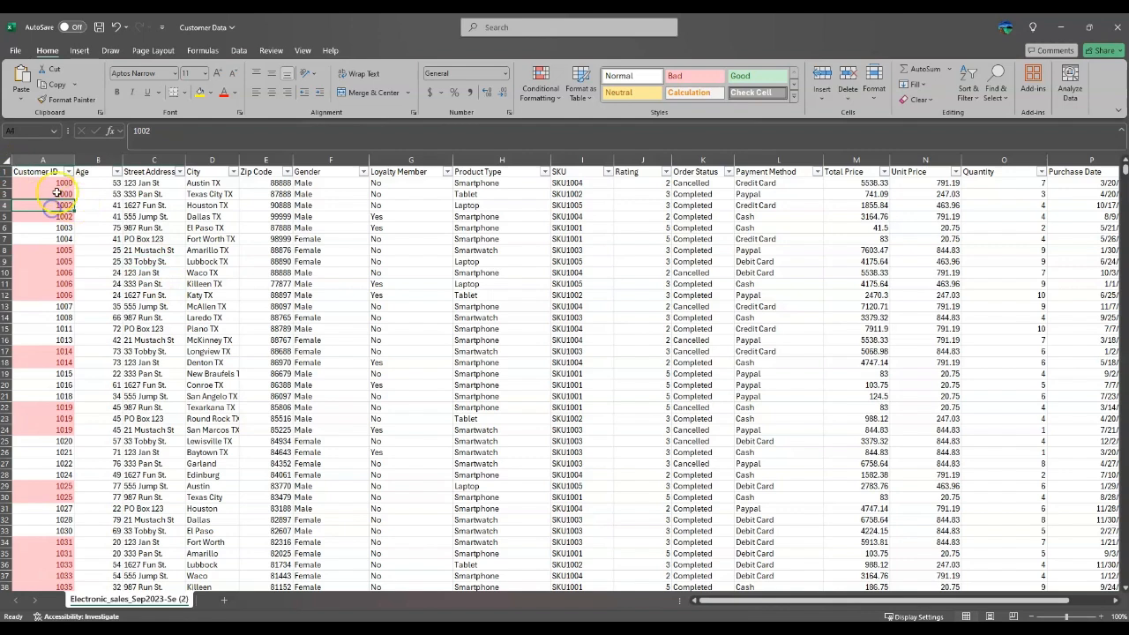
pyautogui.click(43, 160)
pyautogui.click(88, 226)
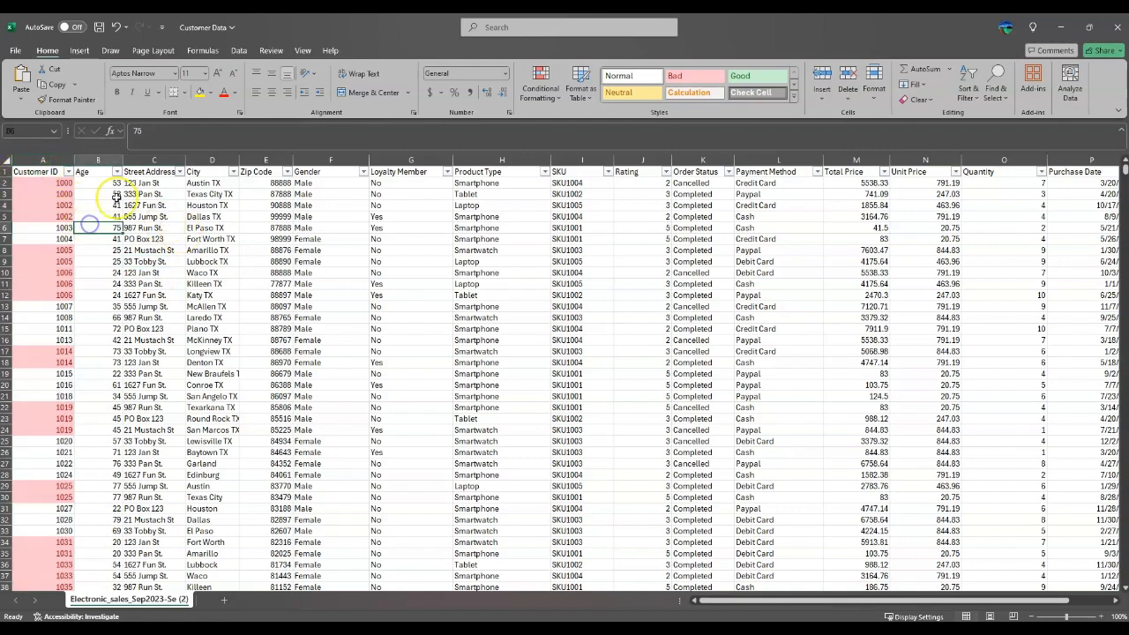
# Start Remove Duplicates for the whole sheet and review the list of columns it will compare
pyautogui.click(6, 162)
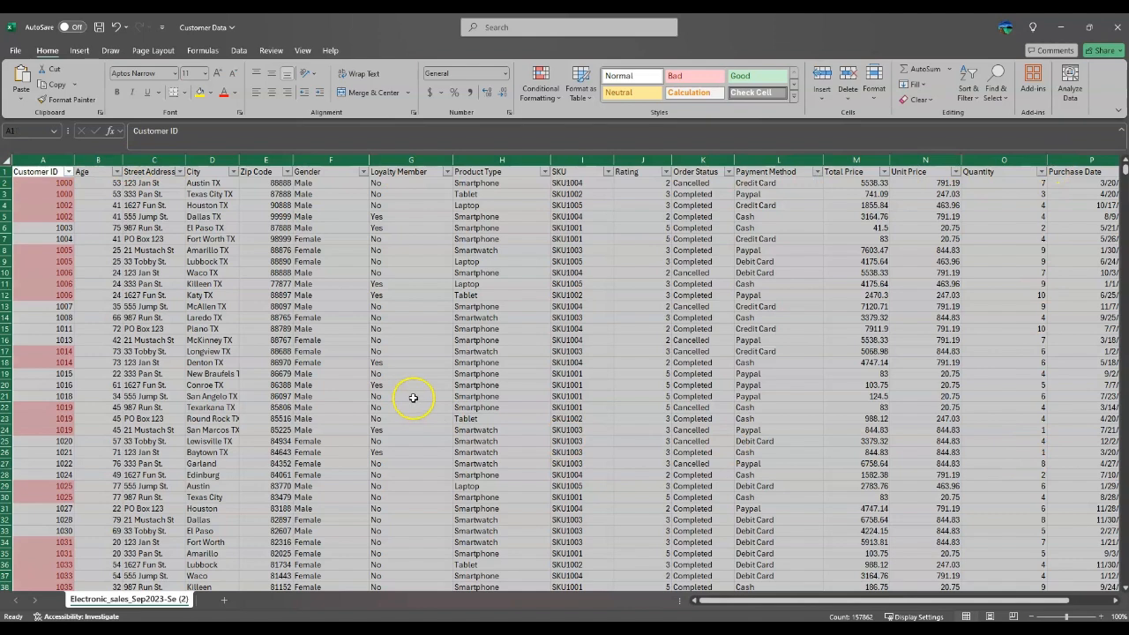
pyautogui.click(238, 51)
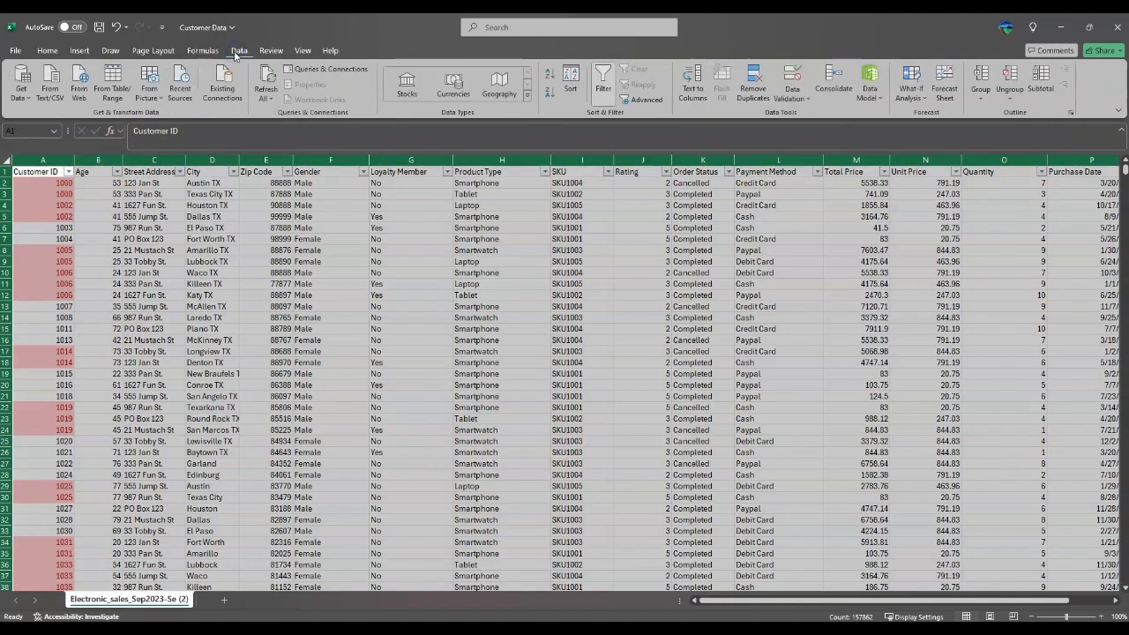
pyautogui.click(753, 92)
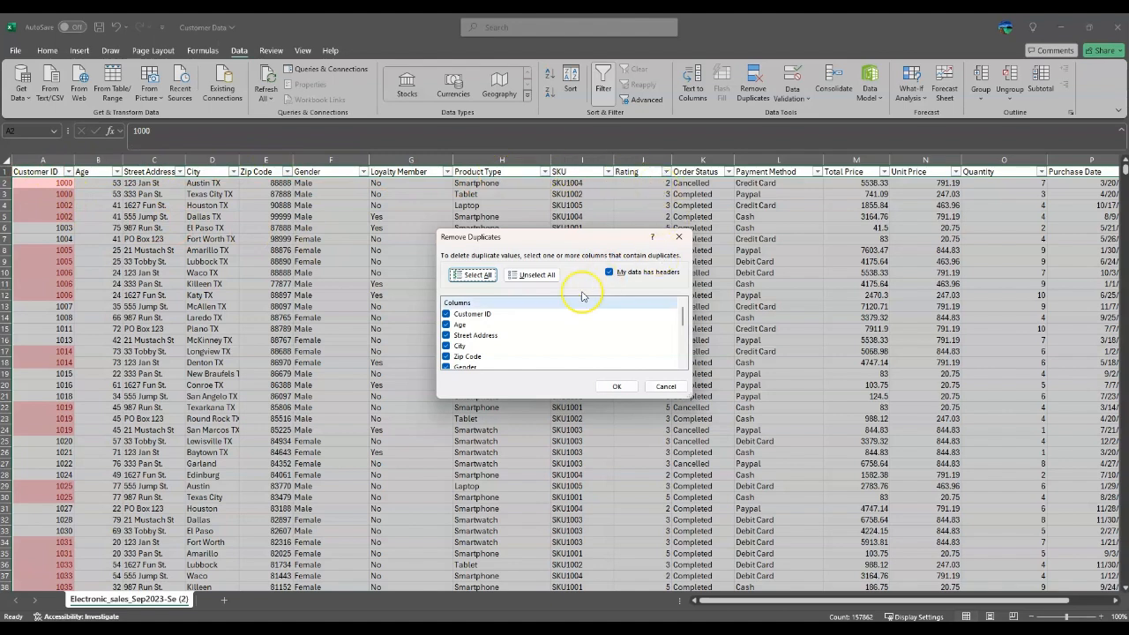
pyautogui.scroll(-3, 506, 330)
pyautogui.scroll(3, 501, 332)
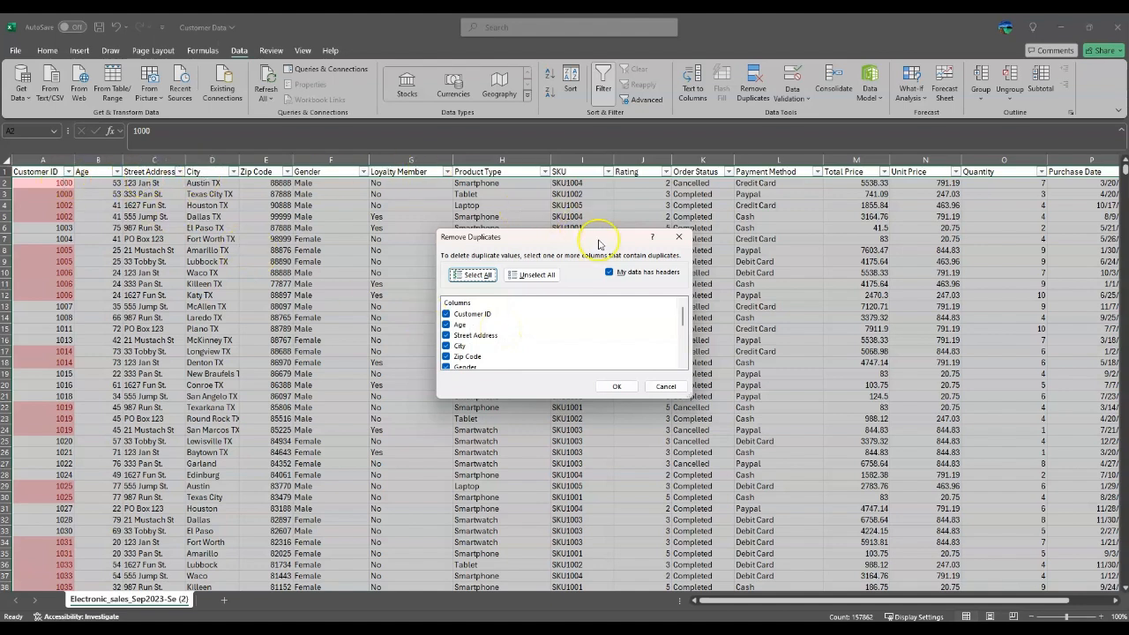
# Turn My data has headers off to compare the column names, turn it back on, and check the list again
pyautogui.click(608, 274)
pyautogui.scroll(-5, 467, 339)
pyautogui.scroll(2, 473, 330)
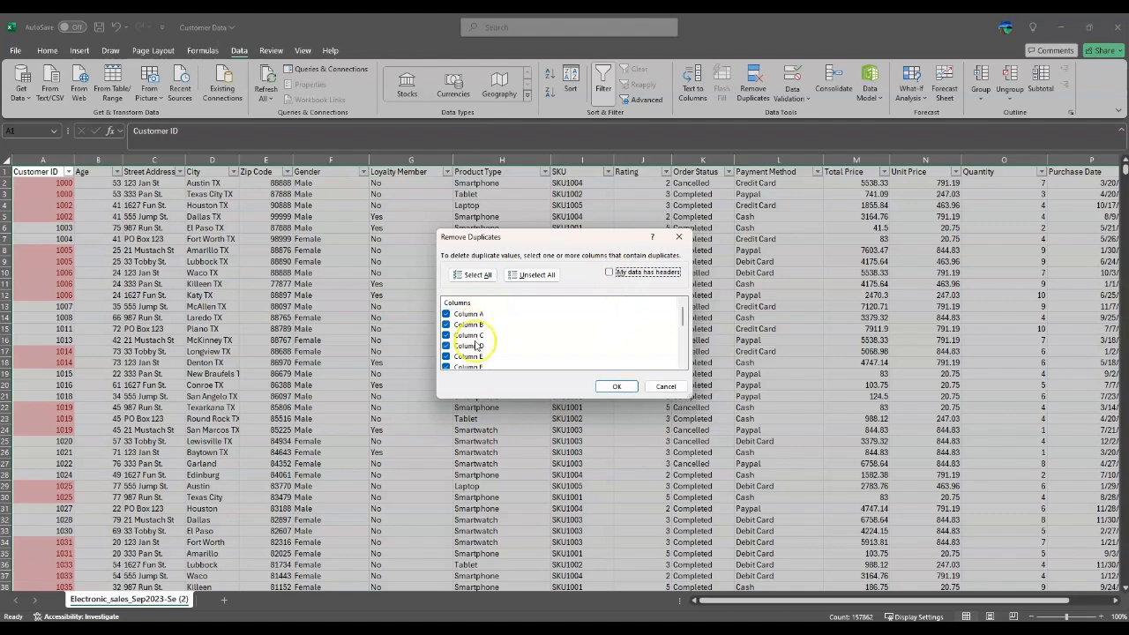
pyautogui.click(609, 273)
pyautogui.scroll(-4, 480, 331)
pyautogui.scroll(4, 494, 317)
# Unselect all columns except Customer ID, remove the duplicate rows, and dismiss the summary message
pyautogui.click(540, 277)
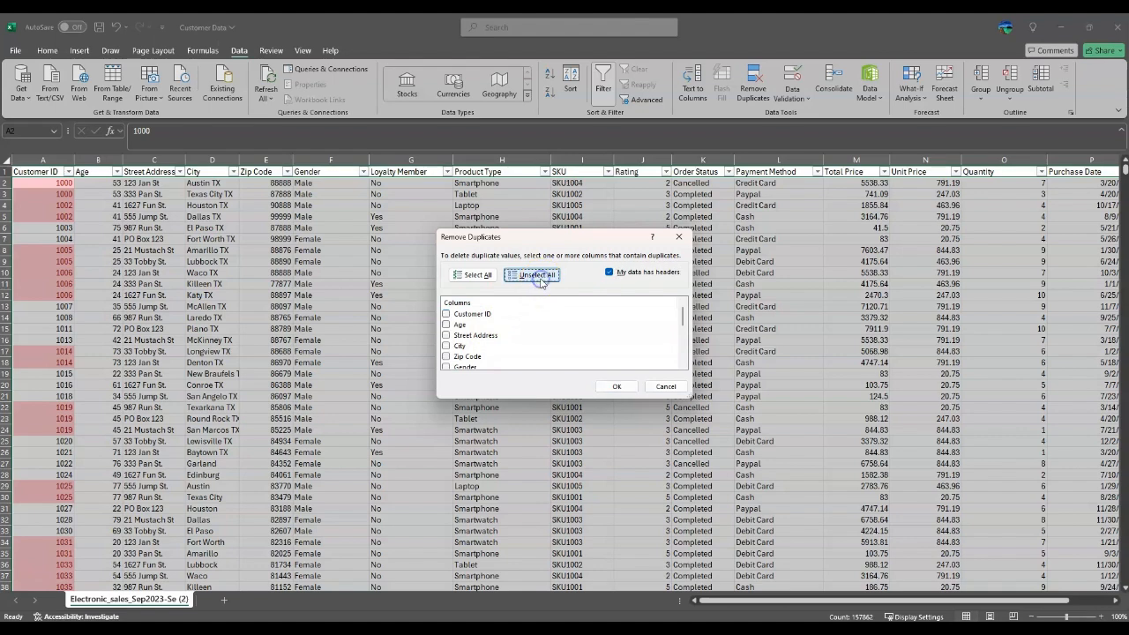
pyautogui.click(447, 314)
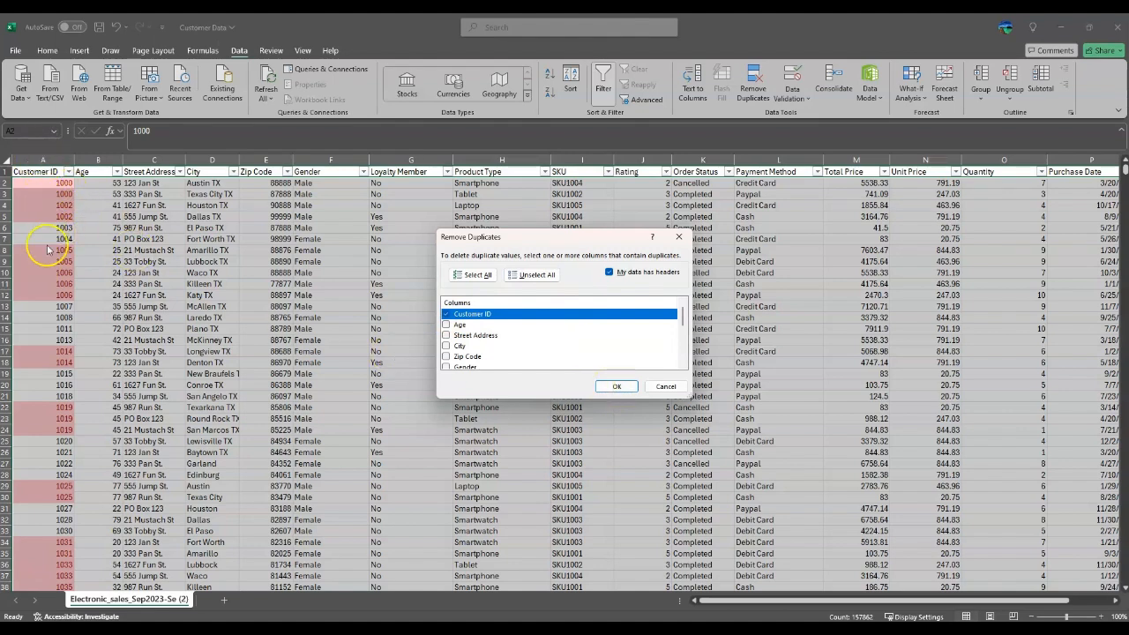
pyautogui.click(618, 387)
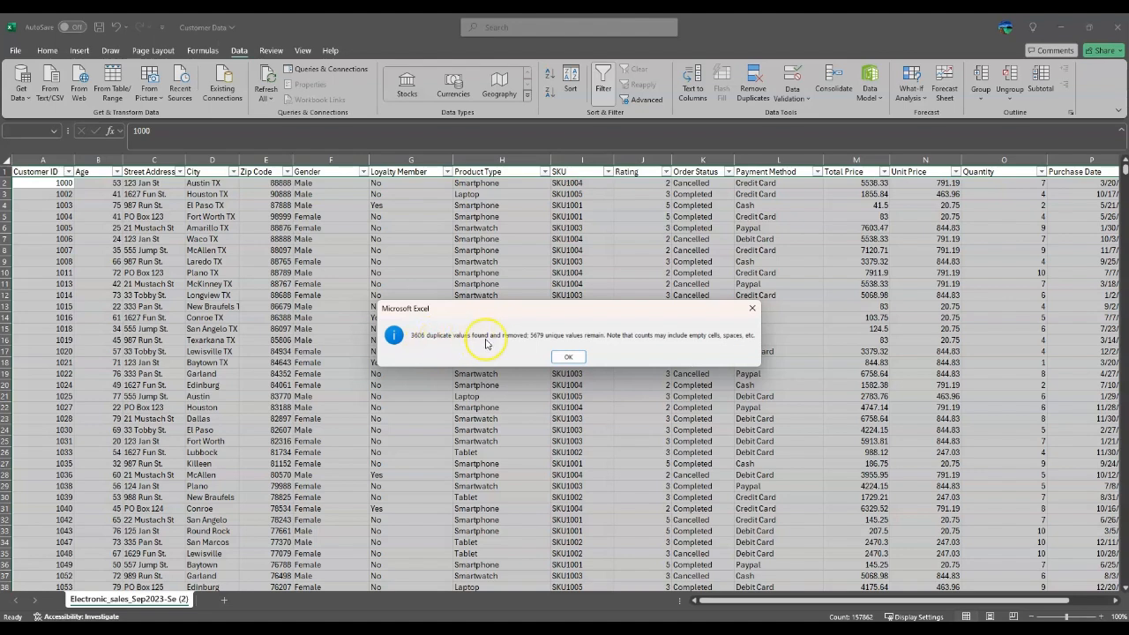
pyautogui.click(568, 358)
# Examine the remaining Customer IDs down the sheet and in the column's filter list for leftover duplicates, leaving the filter unchanged
pyautogui.click(42, 194)
pyautogui.click(44, 183)
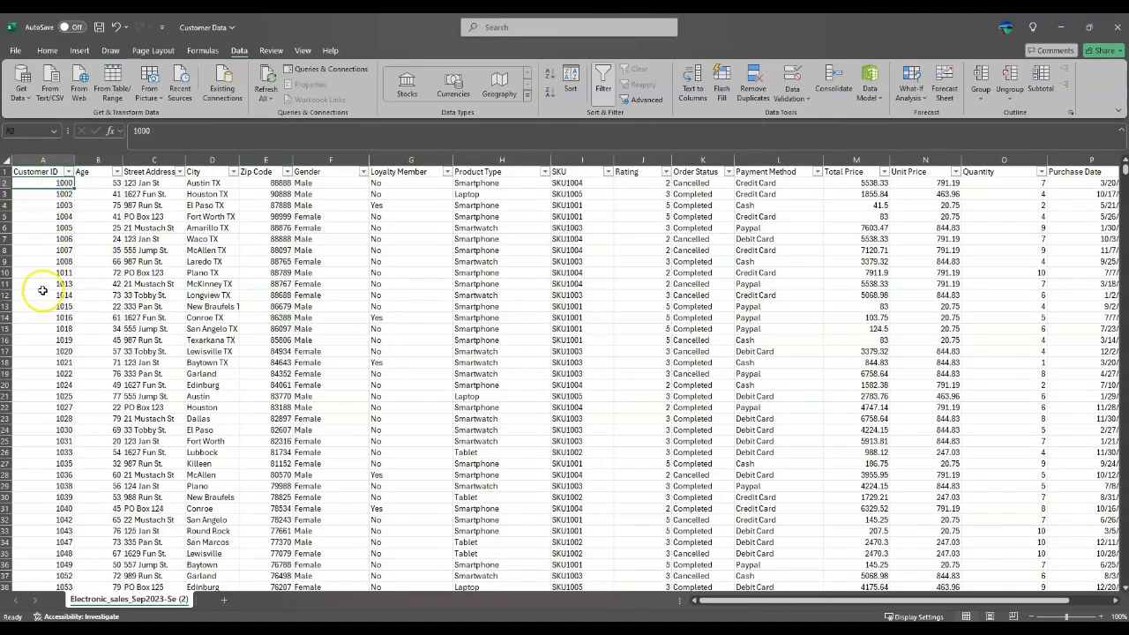
pyautogui.scroll(-6, 40, 285)
pyautogui.scroll(-16, 43, 291)
pyautogui.scroll(20, 42, 290)
pyautogui.click(81, 207)
pyautogui.scroll(-10, 82, 212)
pyautogui.scroll(10, 81, 212)
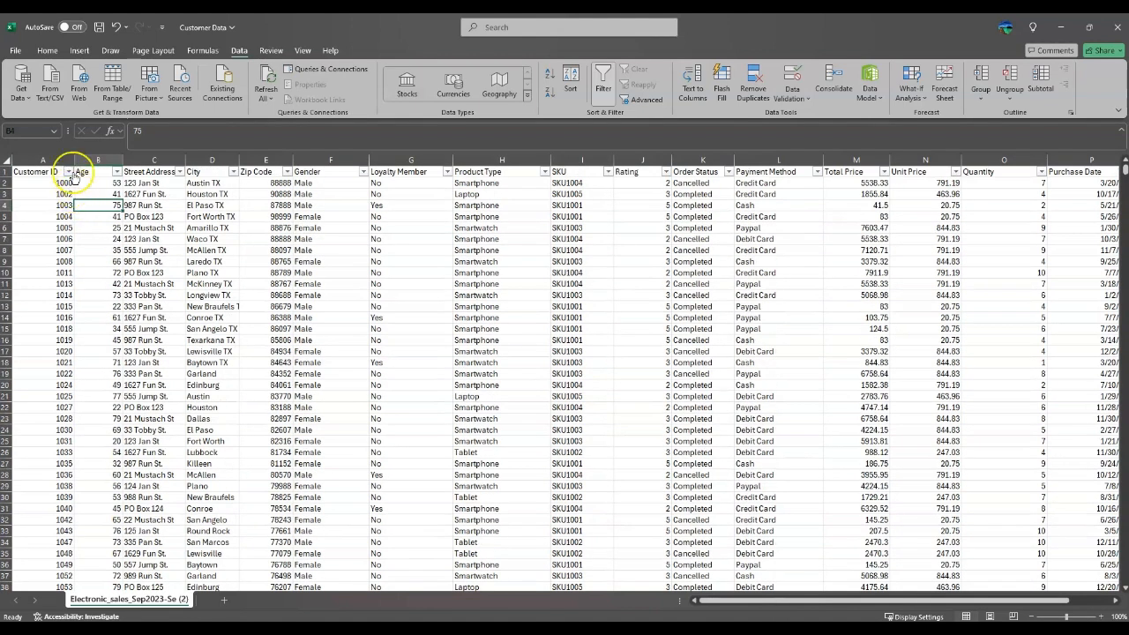
pyautogui.click(68, 171)
pyautogui.click(198, 278)
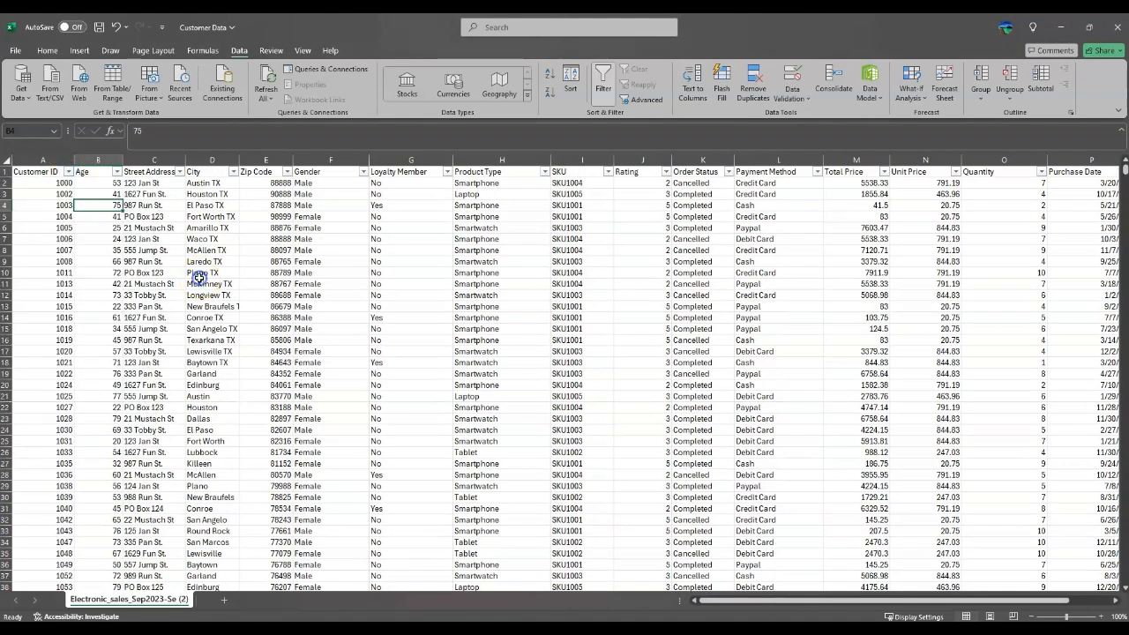
# Select all Customer IDs from A2 down to the last data row, and return to the start of the sheet
pyautogui.click(63, 183)
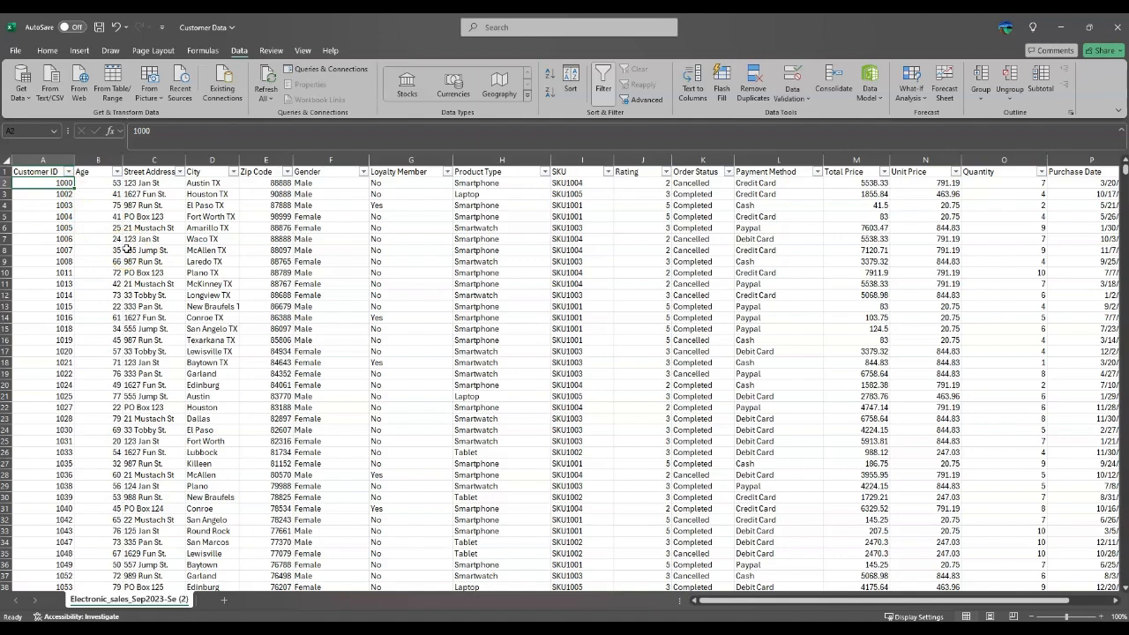
pyautogui.hotkey('ctrl', 'shift', 'Down')
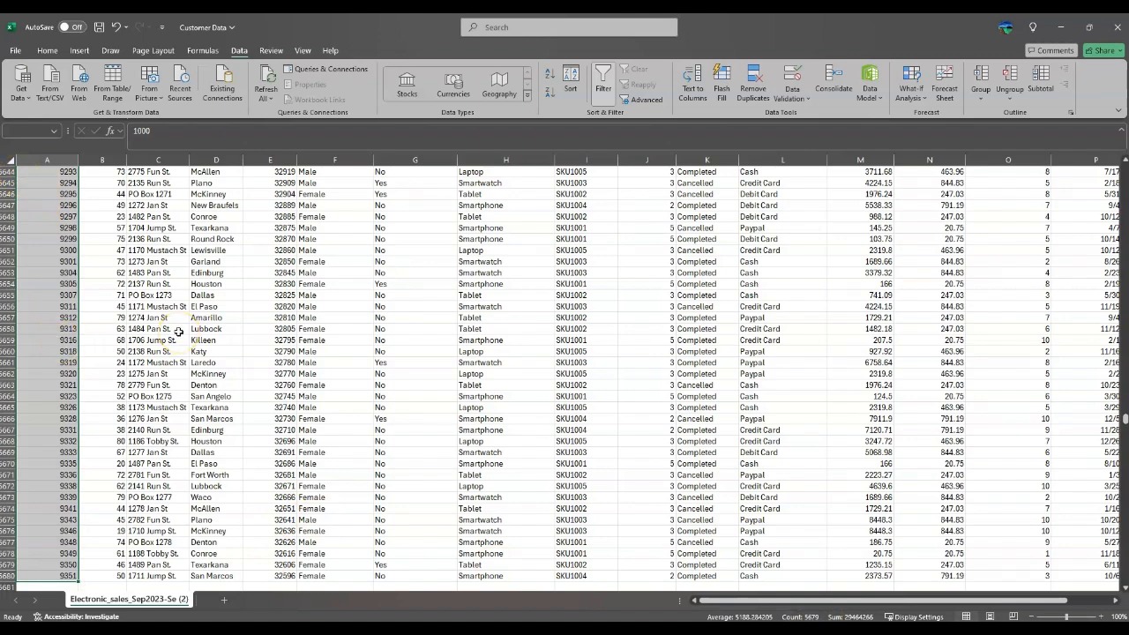
pyautogui.hotkey('ctrl', 'Home')
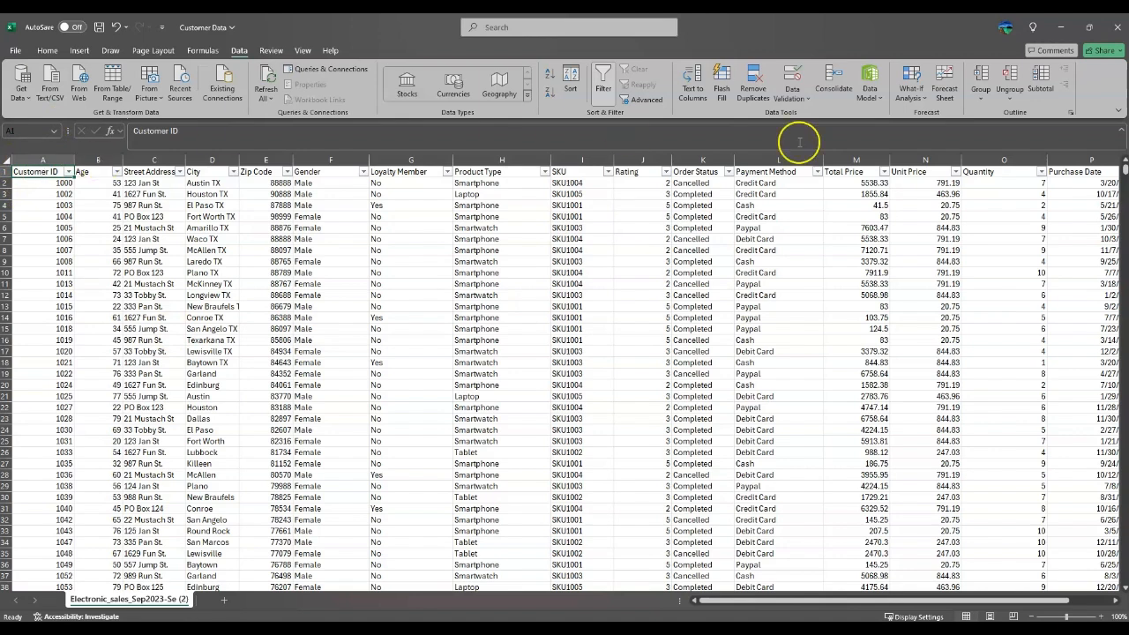
pyautogui.click(225, 297)
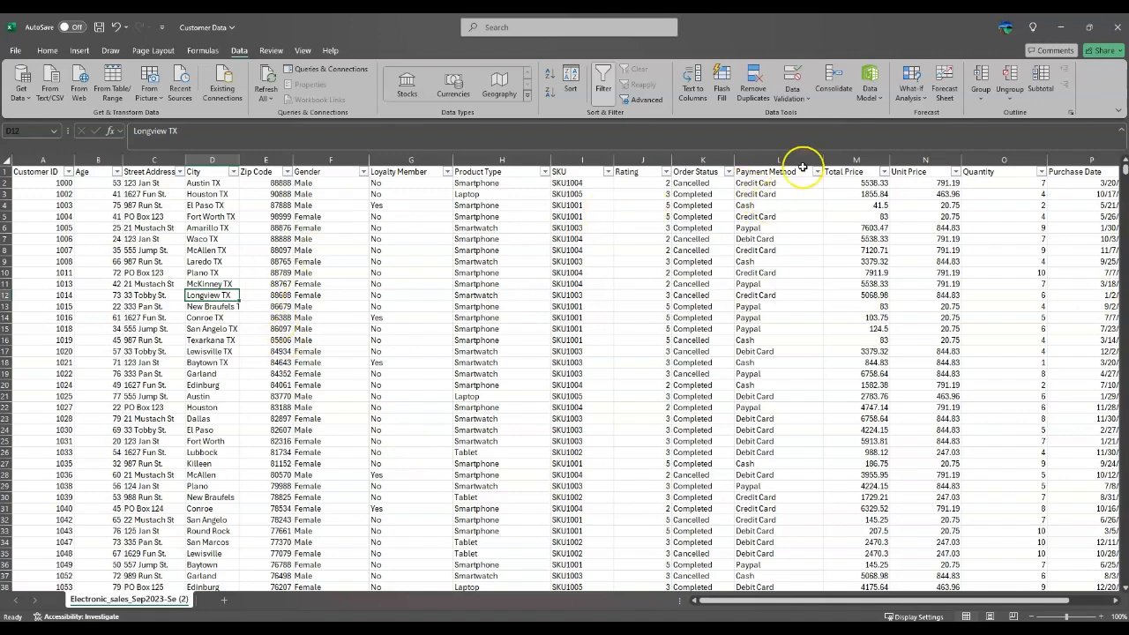
pyautogui.click(221, 243)
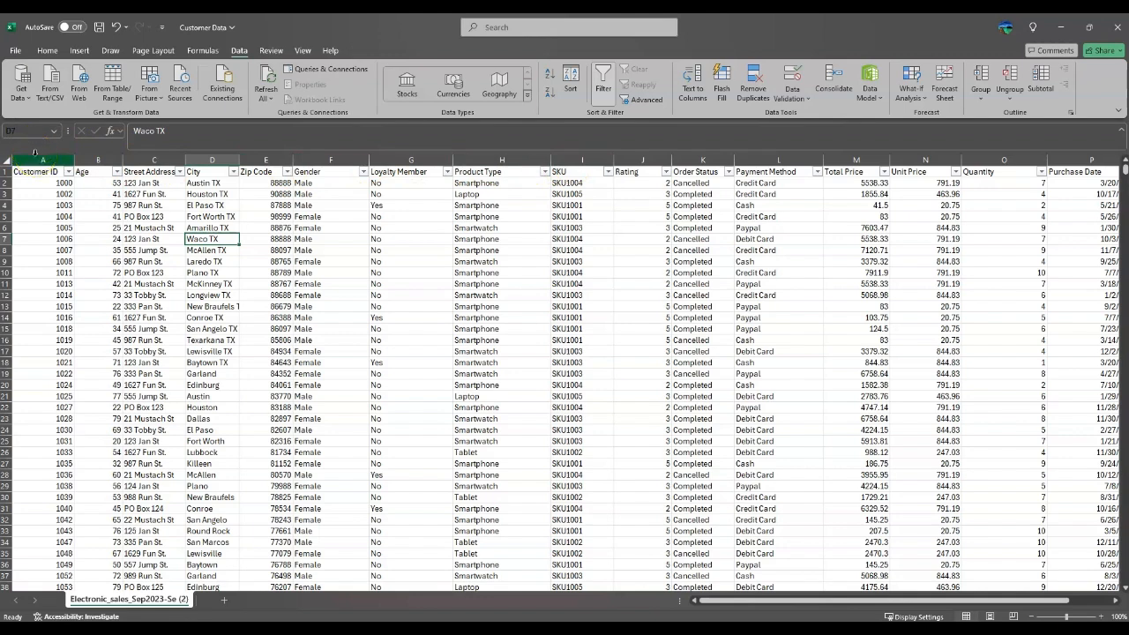
# Move the entire SKU column in front of the Customer ID column by inserting the cut cells at column A
pyautogui.click(588, 159)
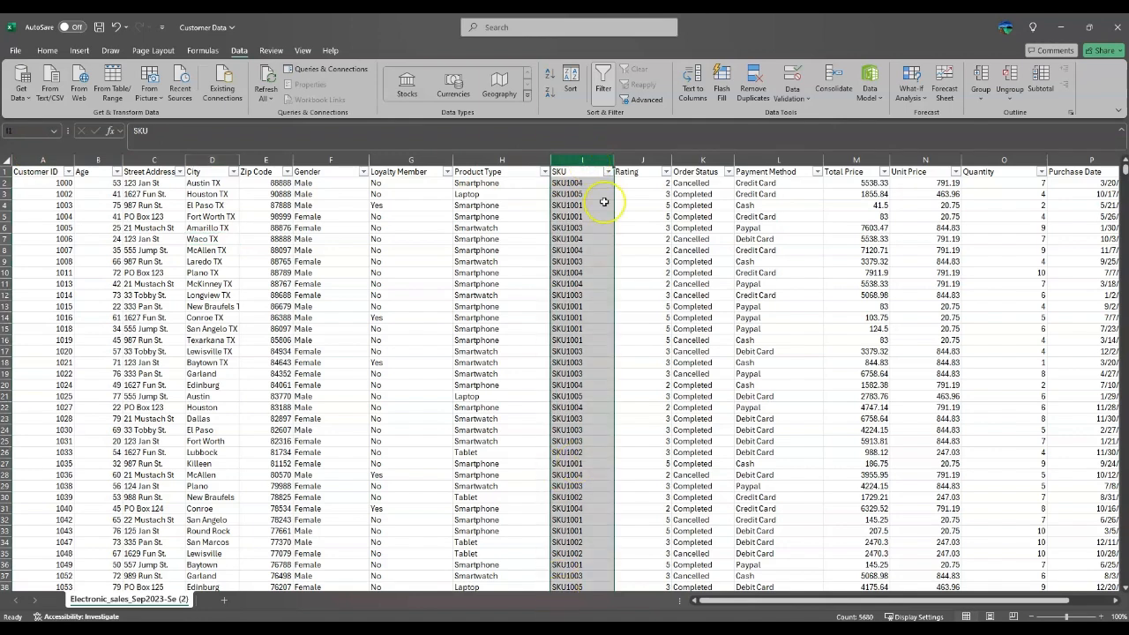
pyautogui.rightClick(588, 161)
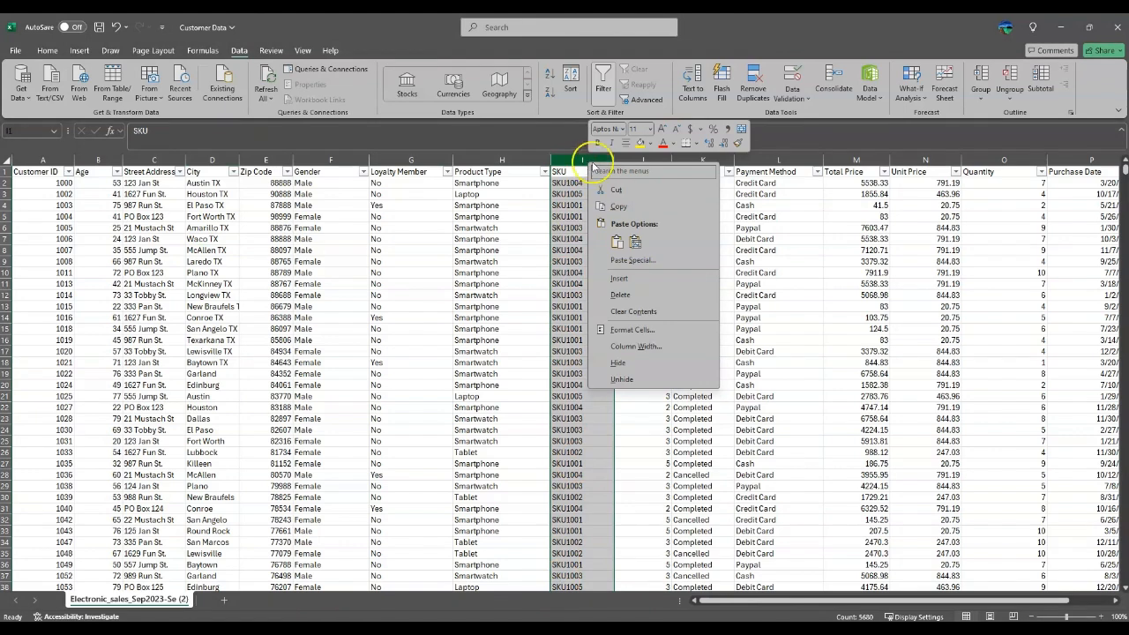
pyautogui.click(622, 189)
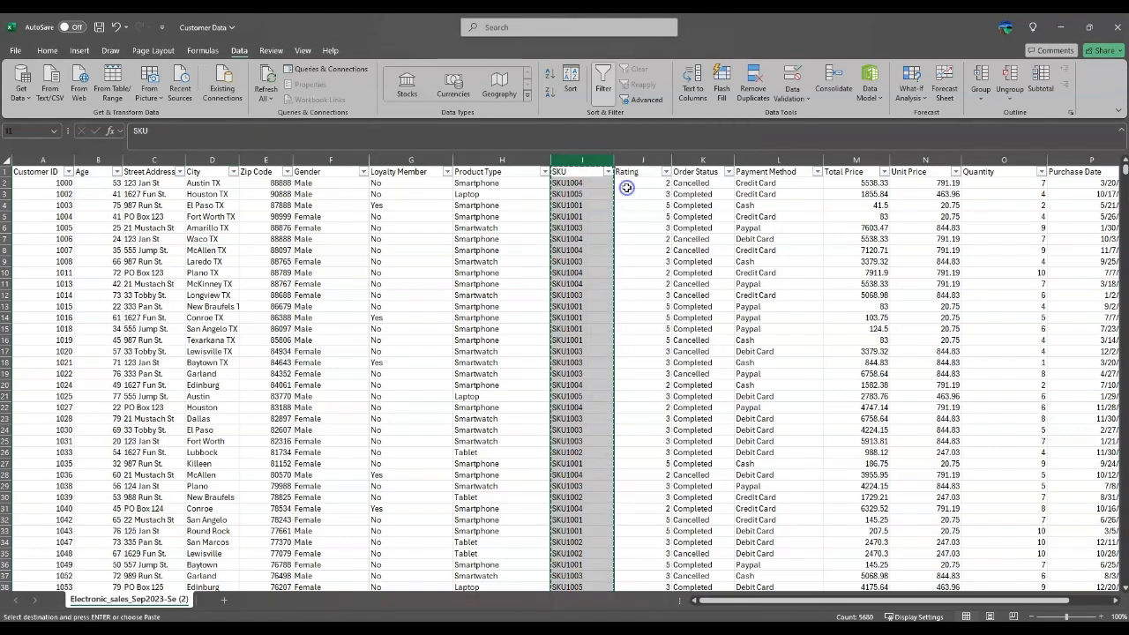
pyautogui.click(32, 156)
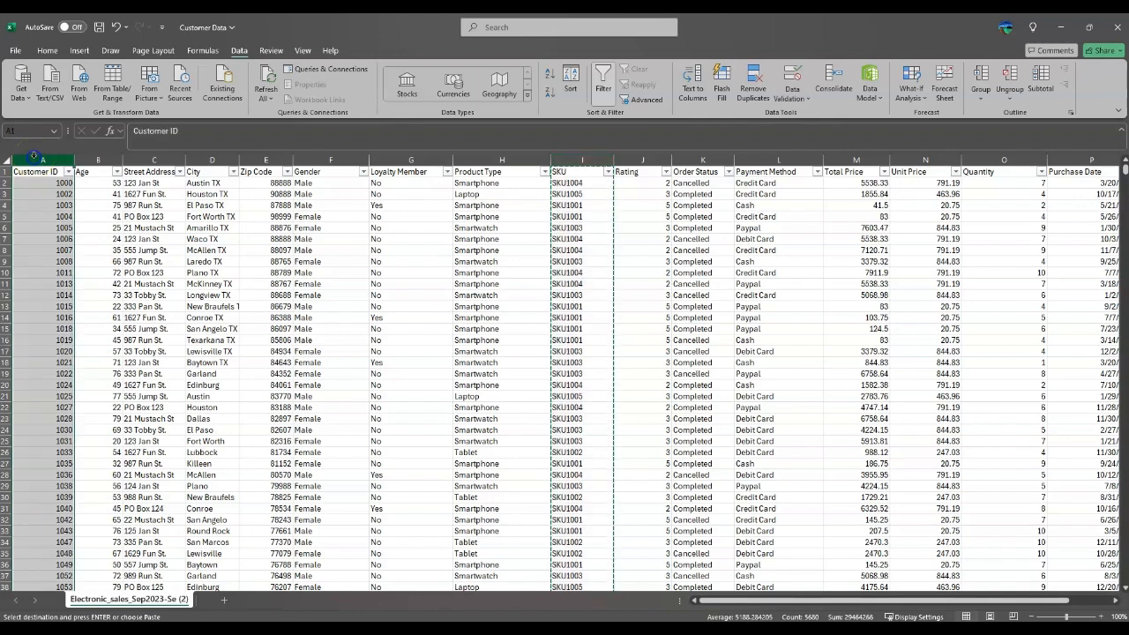
pyautogui.rightClick(34, 156)
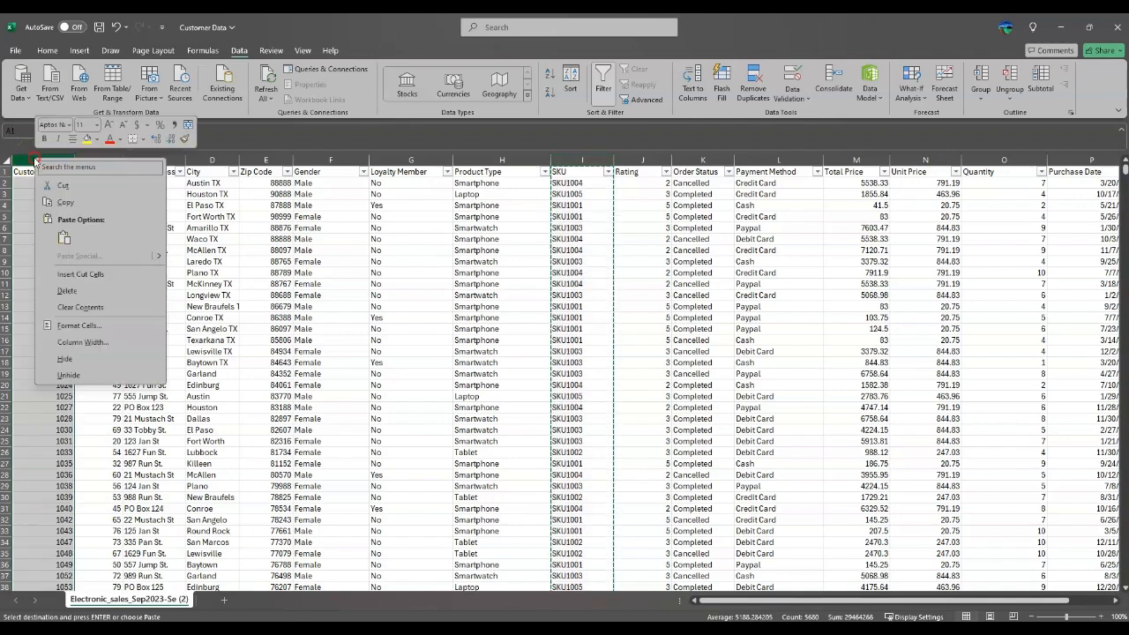
pyautogui.click(78, 276)
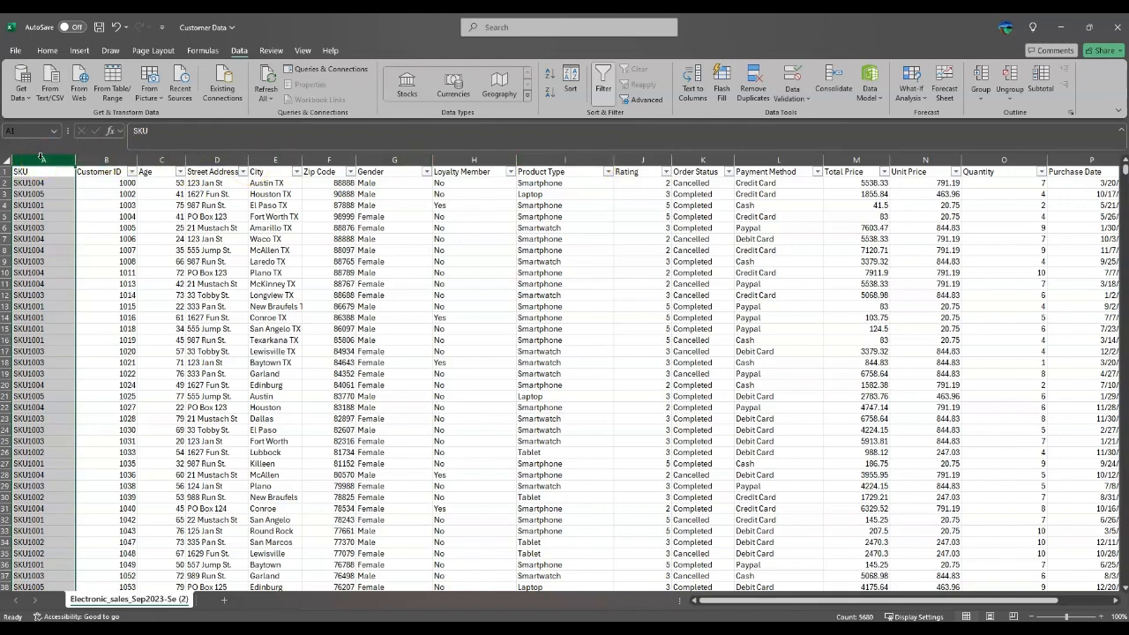
# Widen the Street Address and City columns so that their full contents fit
pyautogui.click(212, 273)
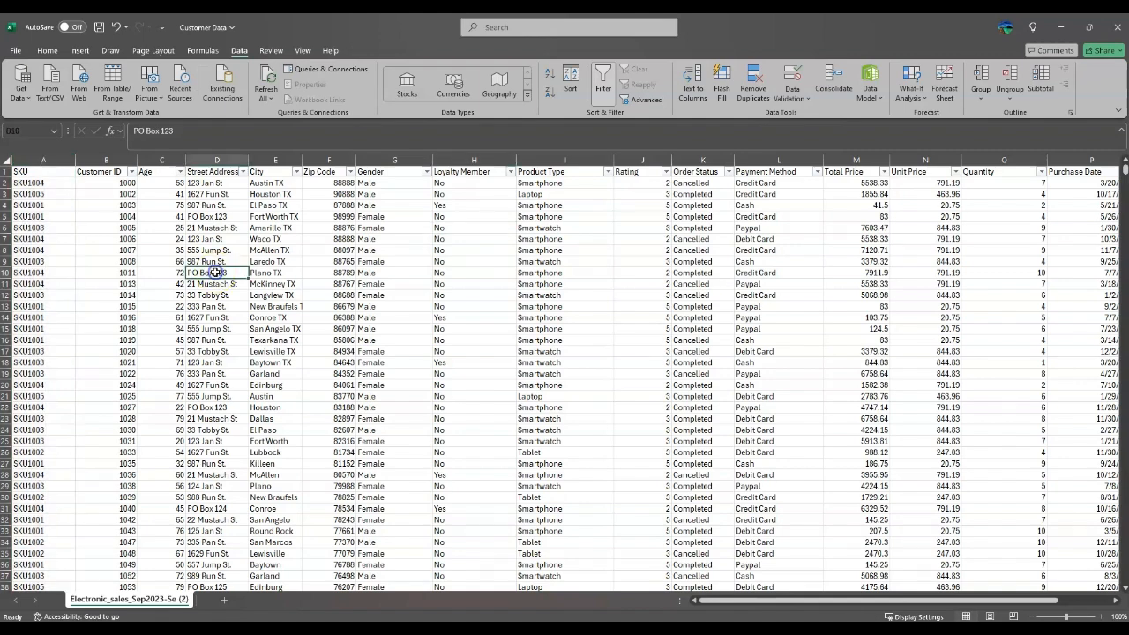
pyautogui.moveTo(254, 160); pyautogui.dragTo(320, 159)
pyautogui.click(223, 160)
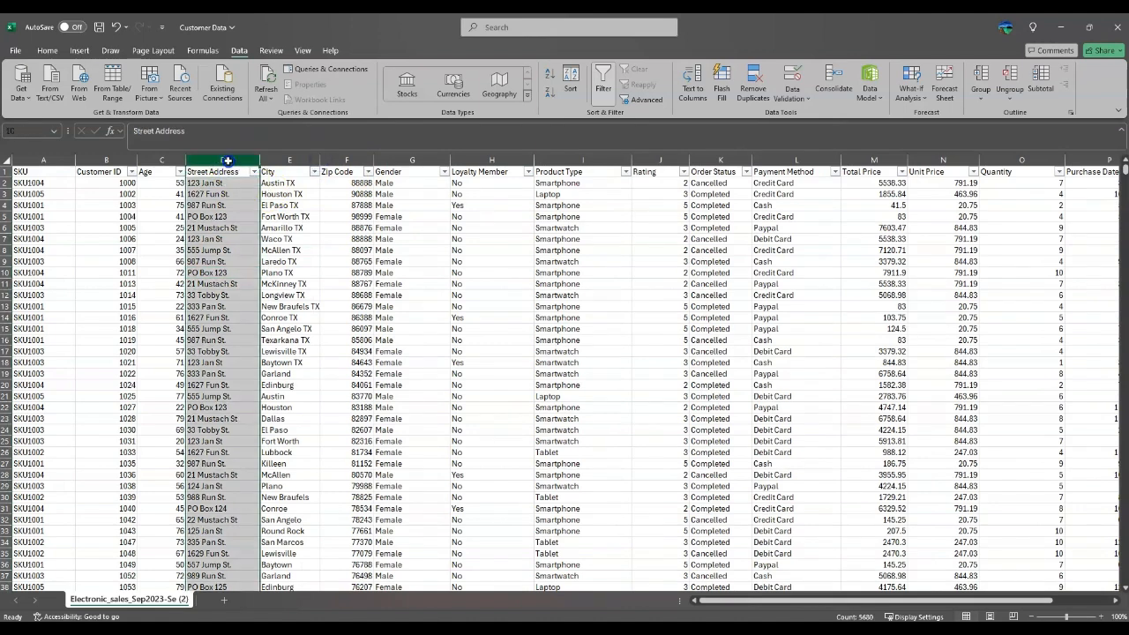
# Review the order of the City, Zip Code and Gender columns, selecting them in turn
pyautogui.click(291, 168)
pyautogui.click(321, 160)
pyautogui.click(336, 171)
pyautogui.click(251, 159)
pyautogui.click(293, 160)
pyautogui.click(342, 160)
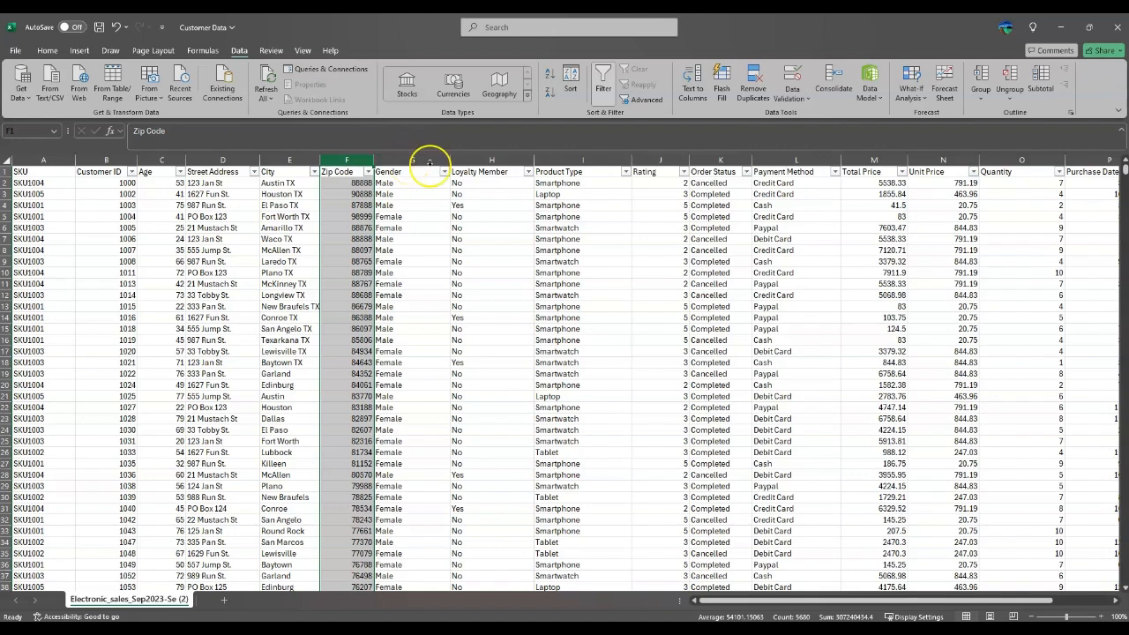
pyautogui.click(403, 158)
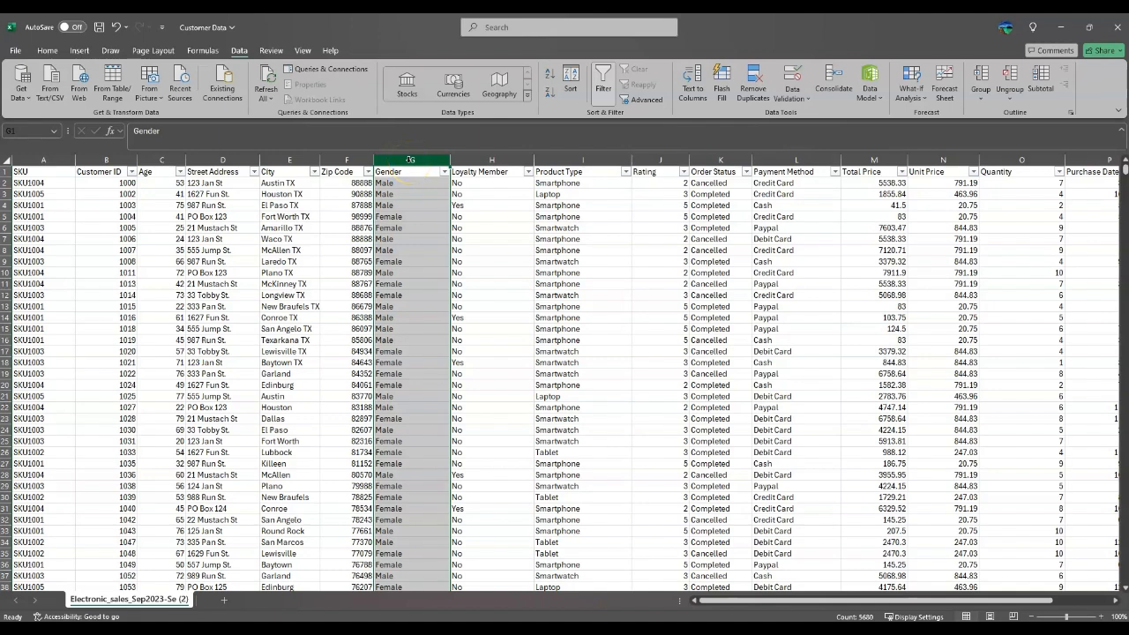
# Insert a blank column G between the Zip Code and Gender columns and widen it
pyautogui.rightClick(410, 160)
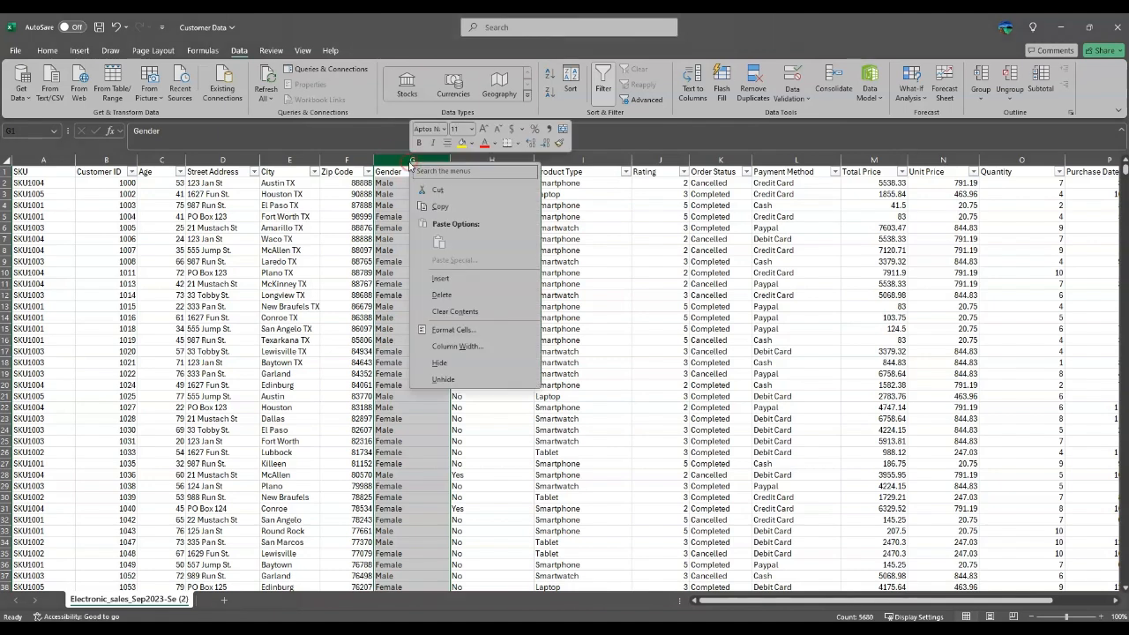
pyautogui.click(443, 280)
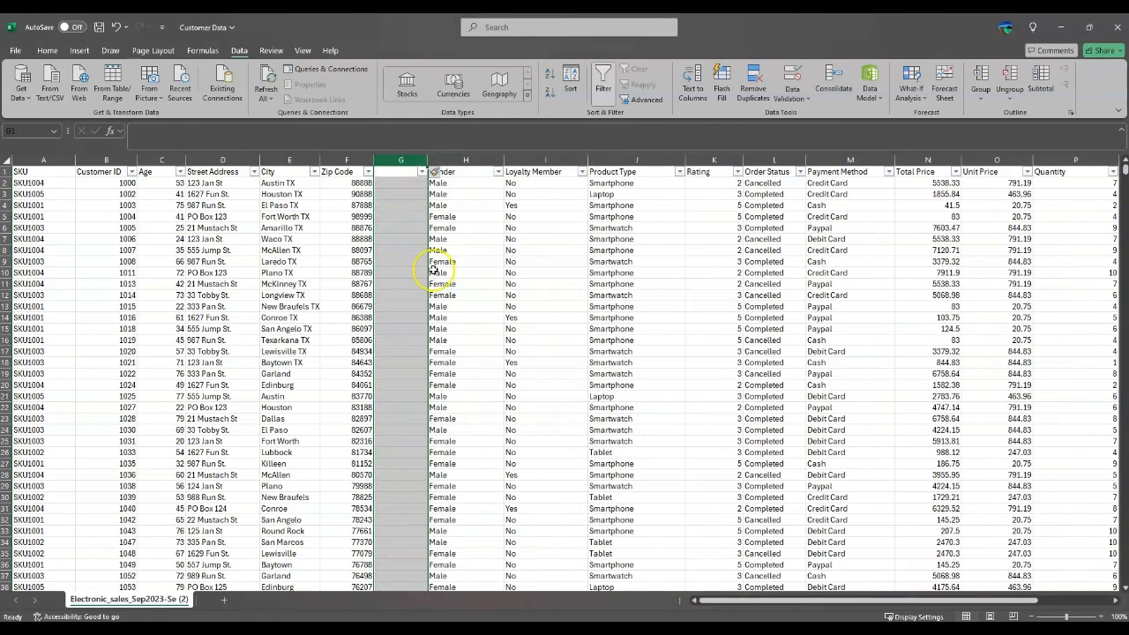
pyautogui.moveTo(425, 157); pyautogui.dragTo(459, 159)
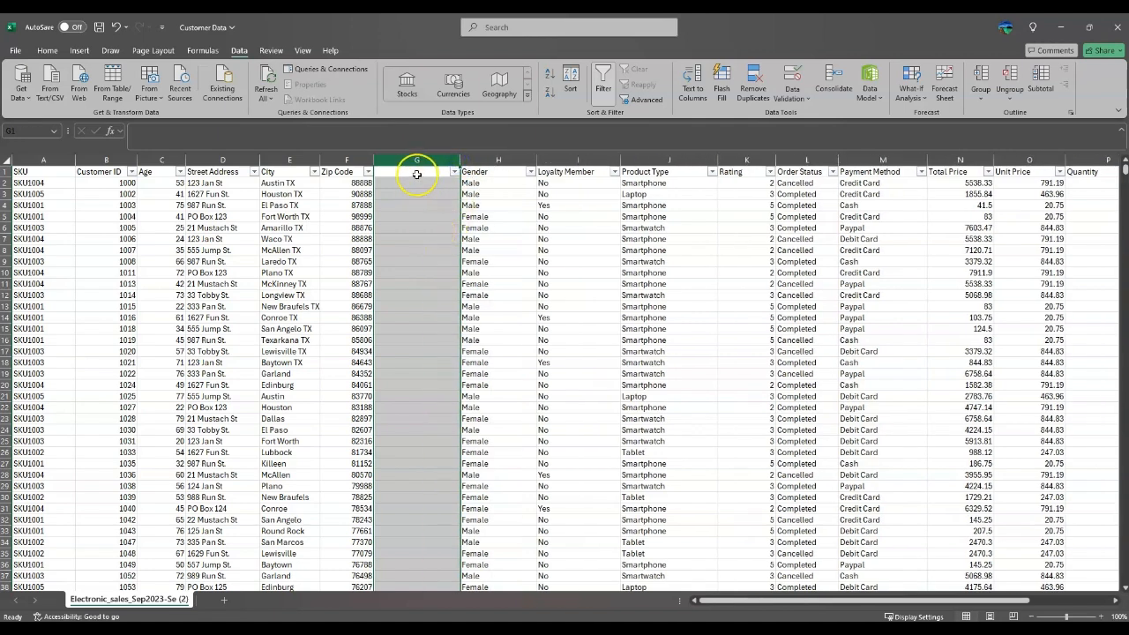
# Enter the header "Address" in G1 and widen column G further to make room for full addresses
pyautogui.click(400, 251)
pyautogui.click(384, 171)
pyautogui.doubleClick(395, 173)
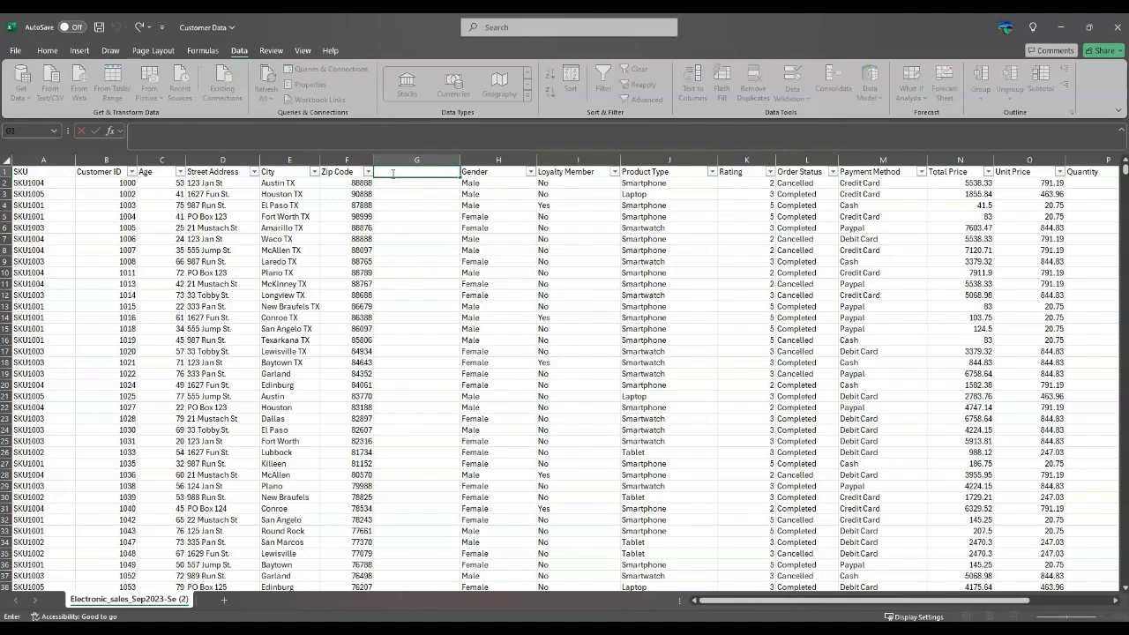
pyautogui.write('Address')
pyautogui.press('Return')
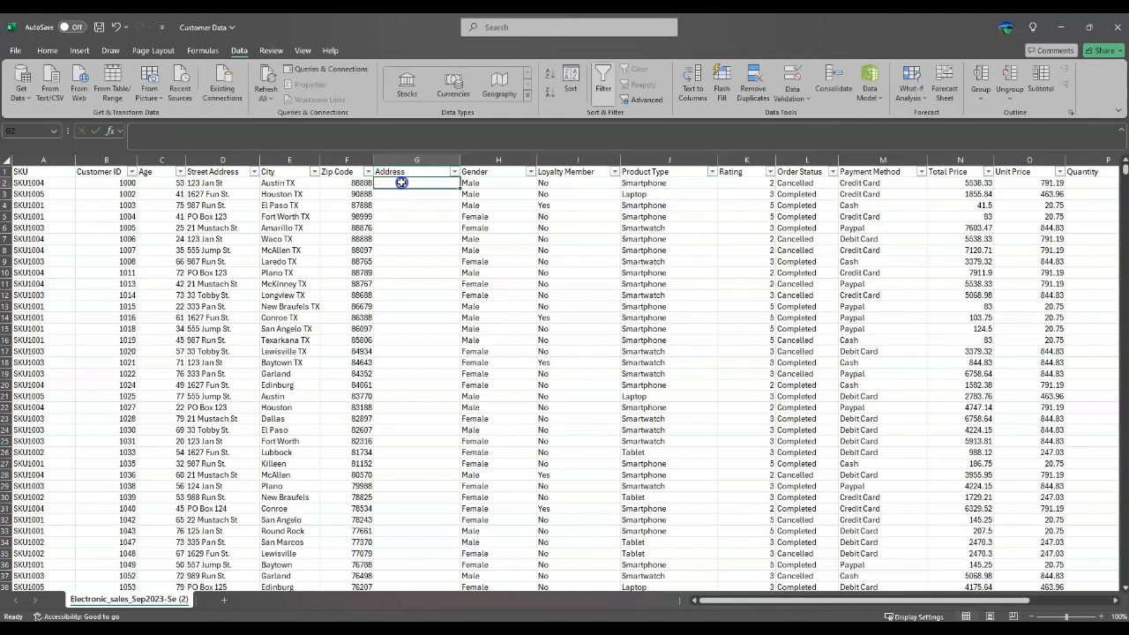
pyautogui.moveTo(462, 161); pyautogui.dragTo(509, 162)
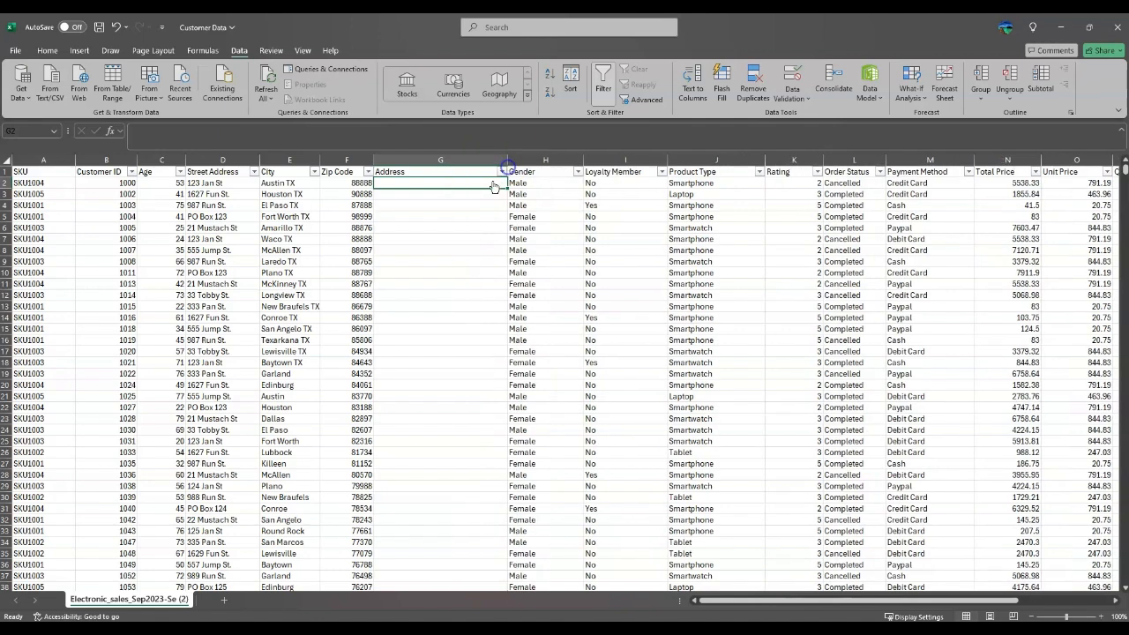
# Enter a formula in G2 that joins D2, E2 and F2 with & operators and quoted spaces between them
pyautogui.moveTo(210, 182); pyautogui.dragTo(340, 182)
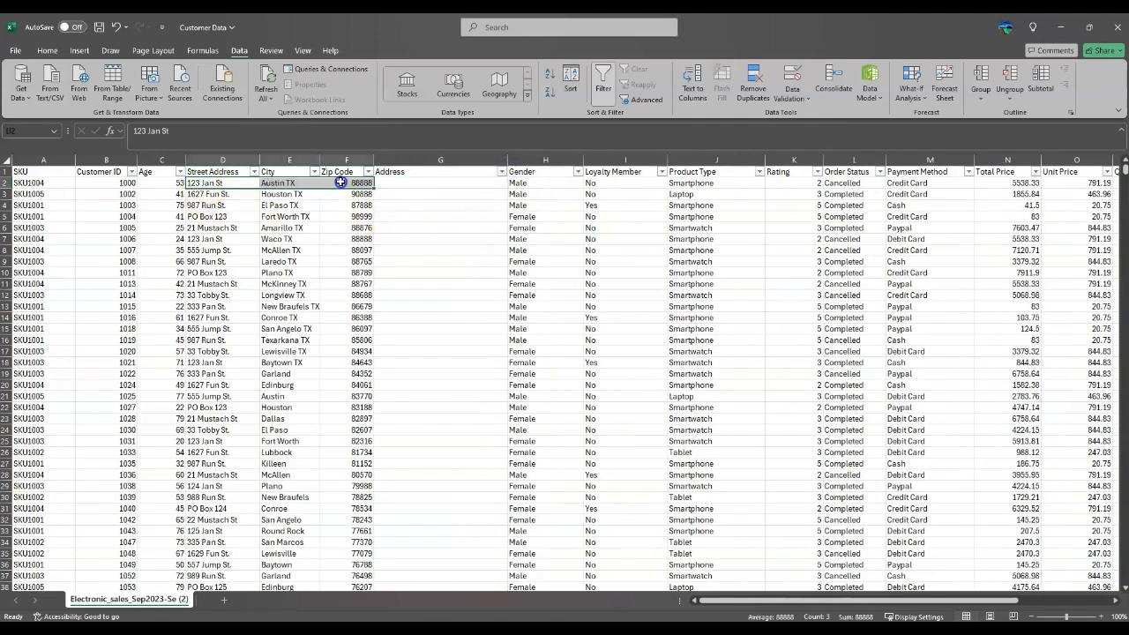
pyautogui.click(422, 183)
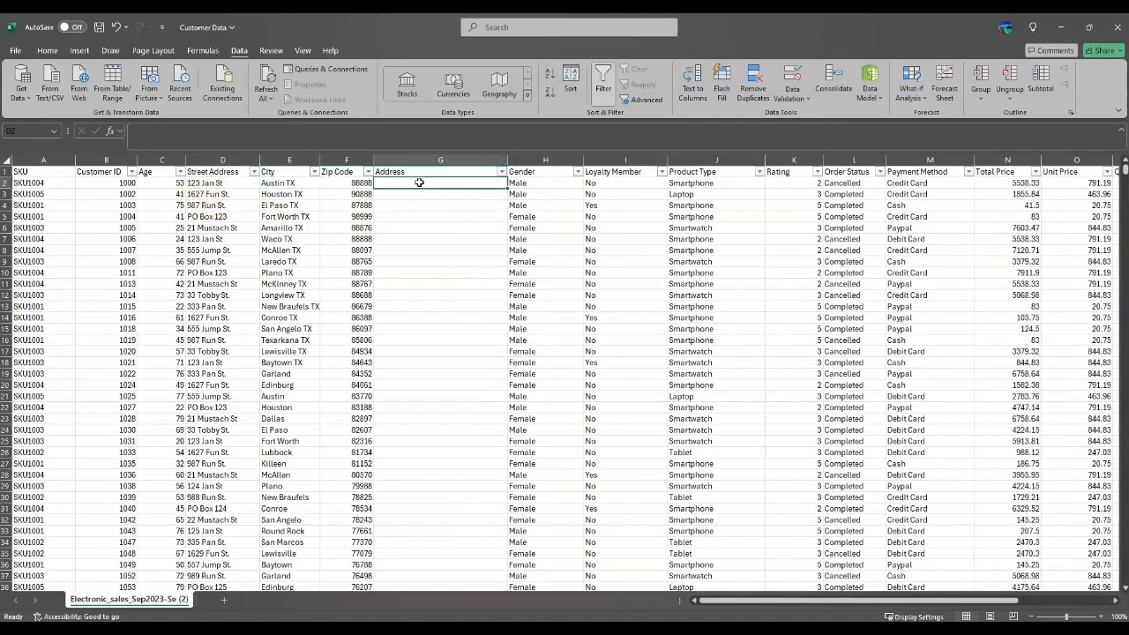
pyautogui.doubleClick(405, 183)
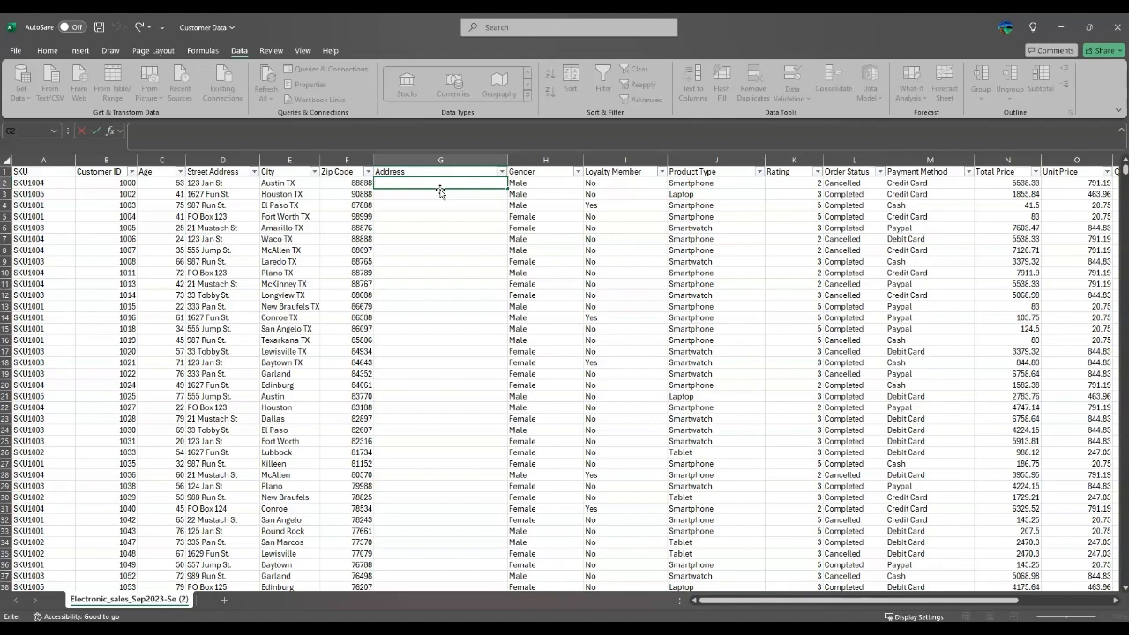
pyautogui.write('=')
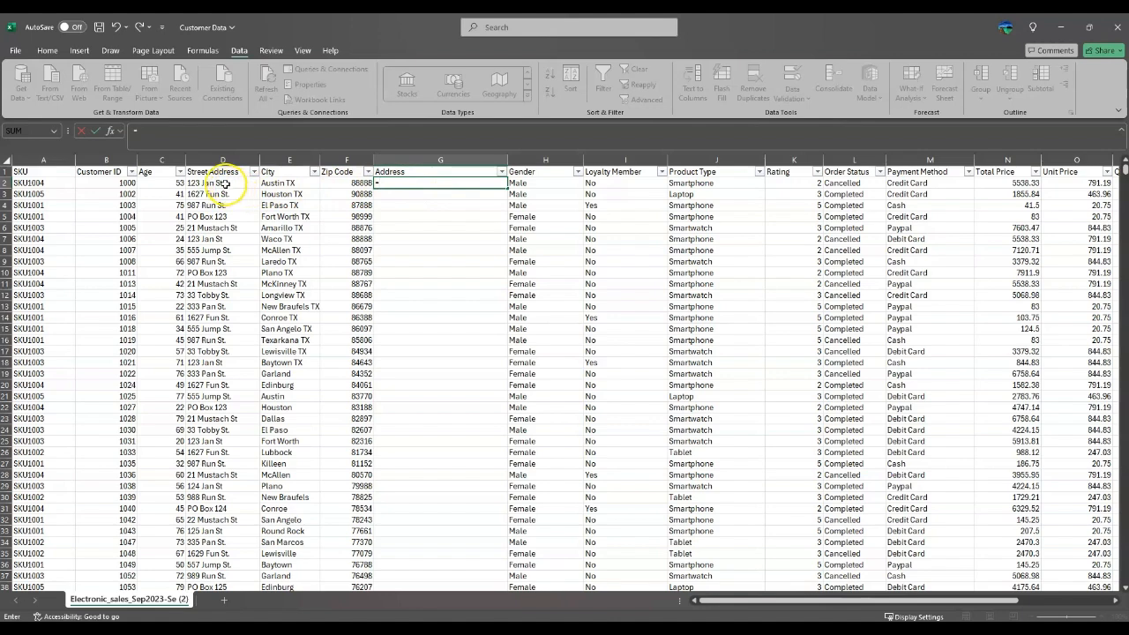
pyautogui.click(225, 183)
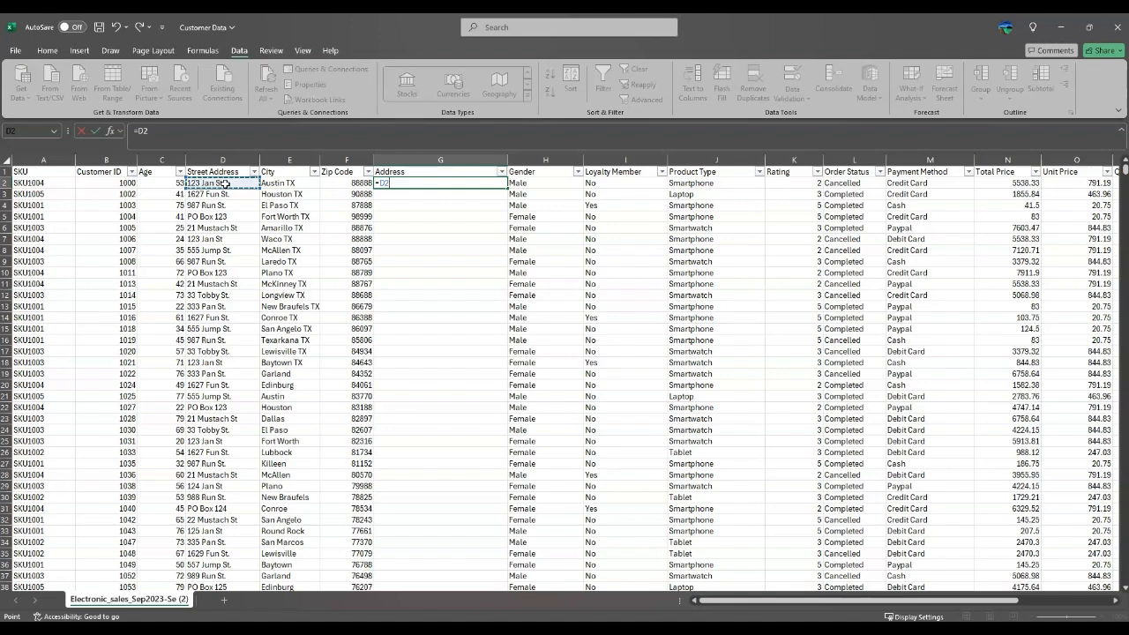
pyautogui.write('&')
pyautogui.click(409, 182)
pyautogui.write('&')
pyautogui.click(297, 184)
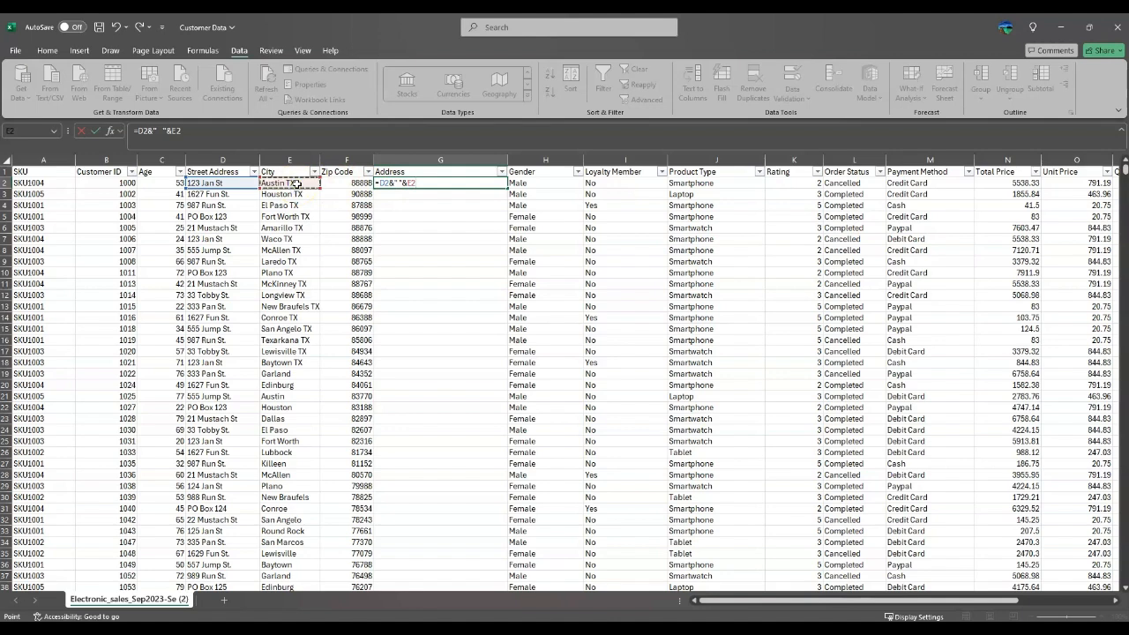
pyautogui.write('&"  "&')
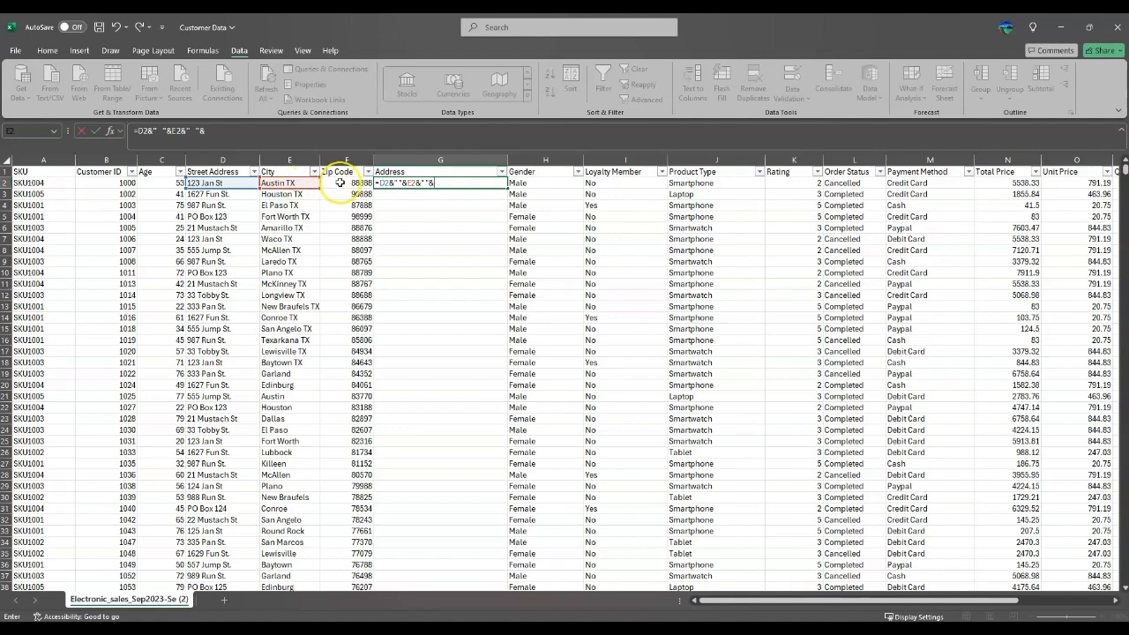
pyautogui.click(339, 183)
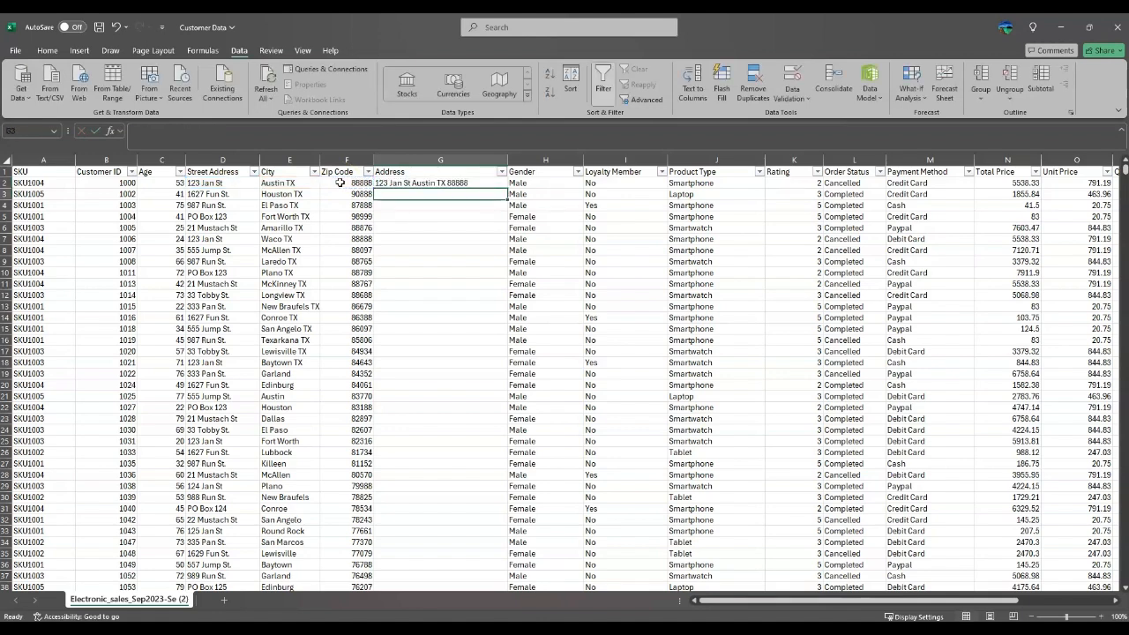
# Compare G2 with its source cells and fill its formula down the Address column to the last data row
pyautogui.click(219, 183)
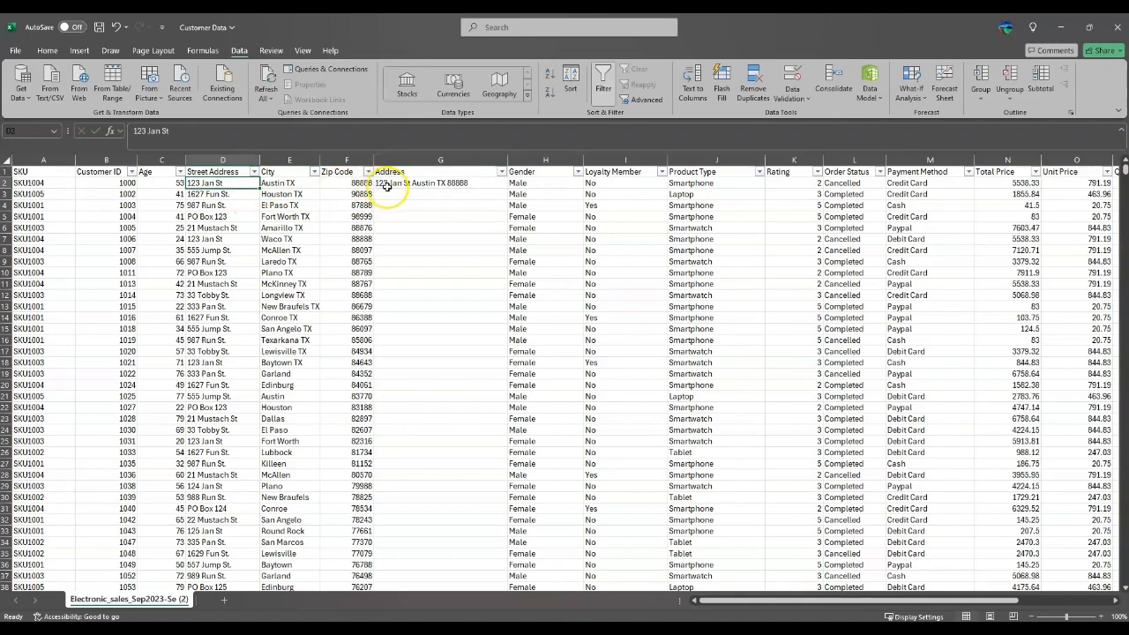
pyautogui.click(345, 182)
pyautogui.click(492, 182)
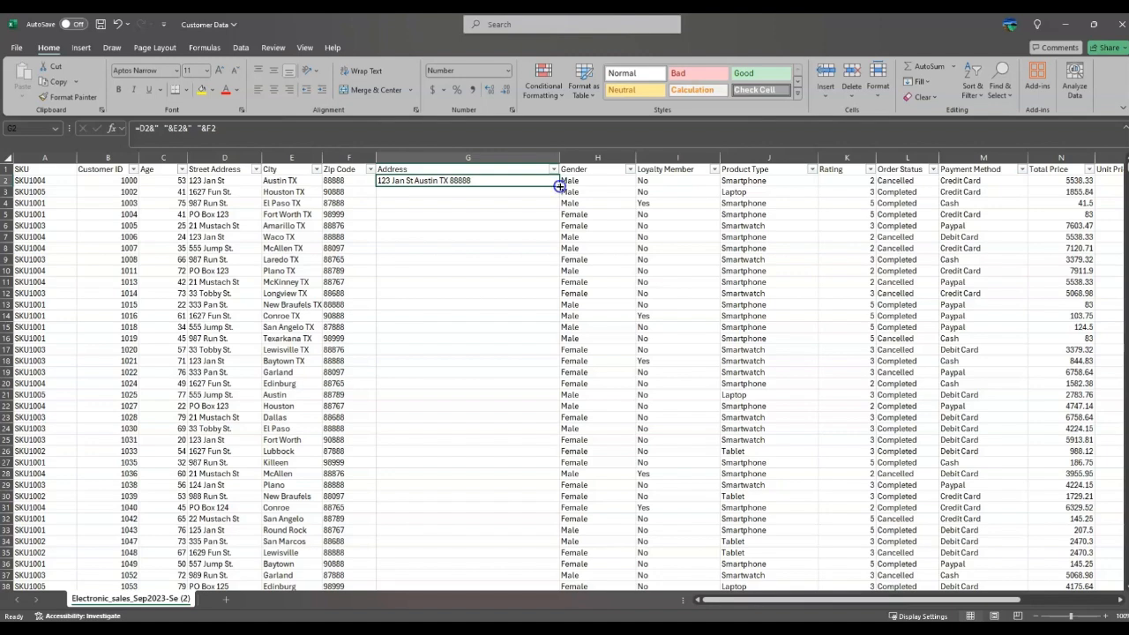
pyautogui.doubleClick(559, 186)
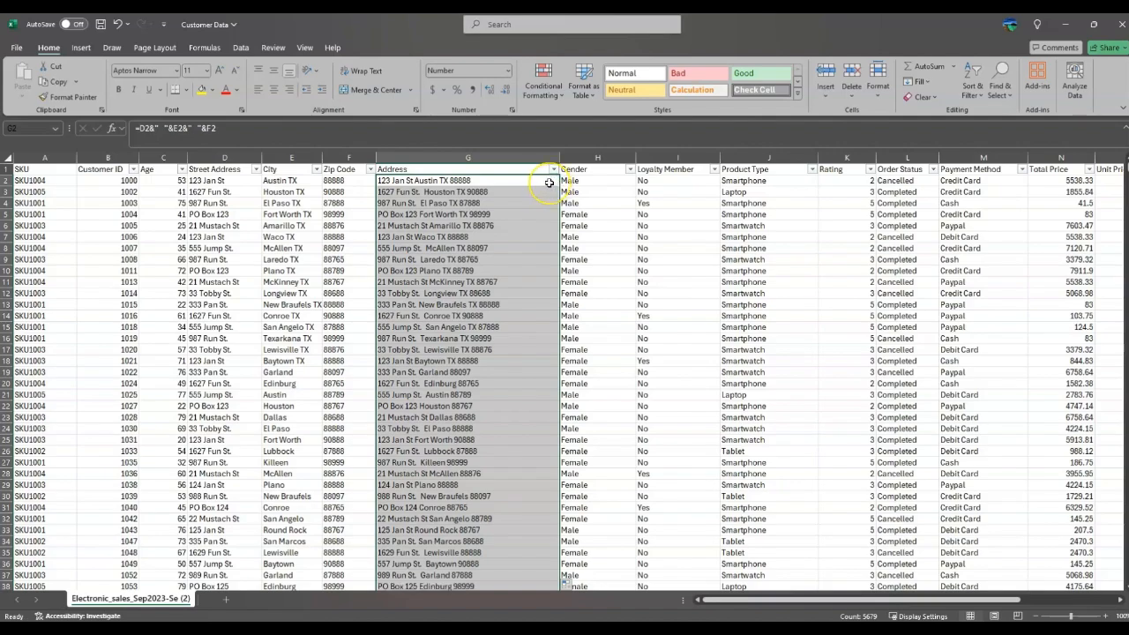
# Compare the combined addresses with their source columns further down the sheet, and inspect the formulas behind several Address cells
pyautogui.scroll(-11, 549, 183)
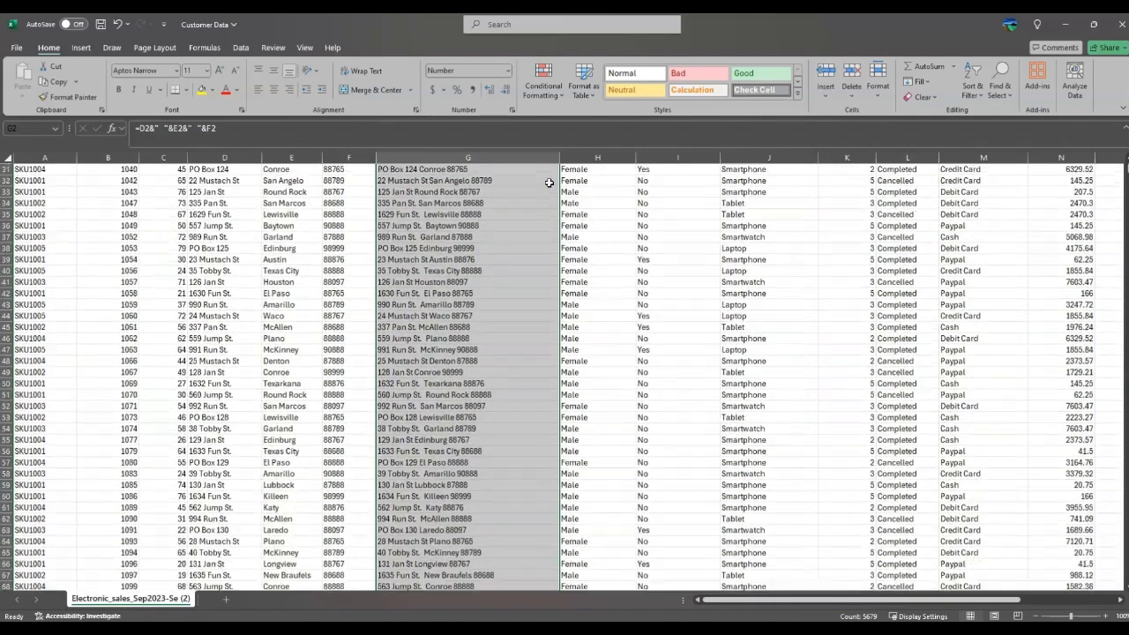
pyautogui.click(214, 293)
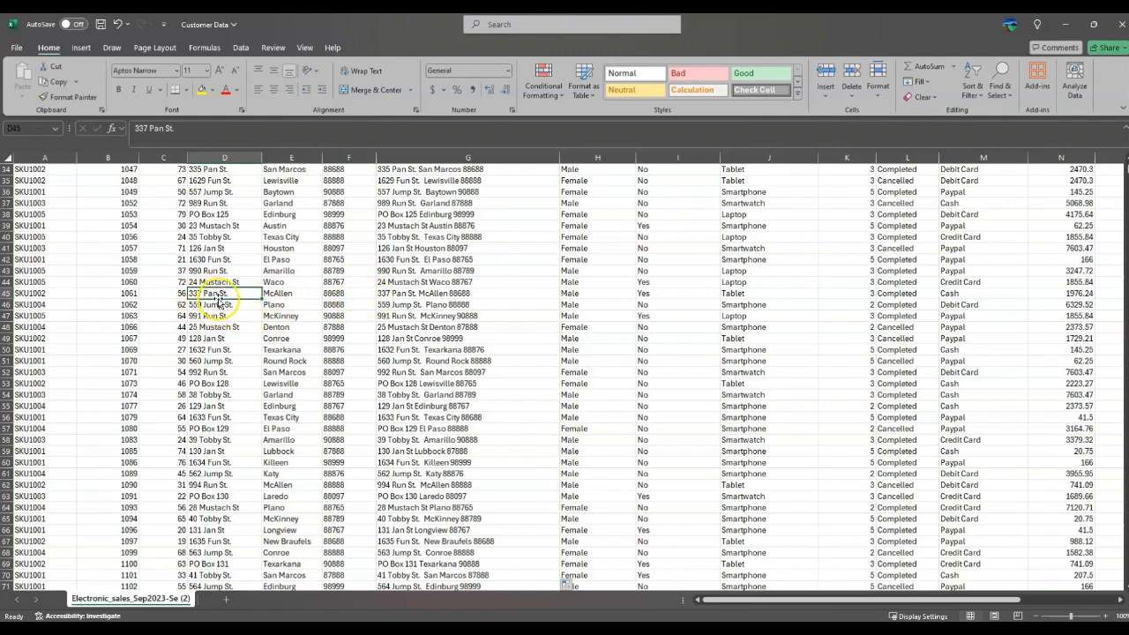
pyautogui.click(396, 294)
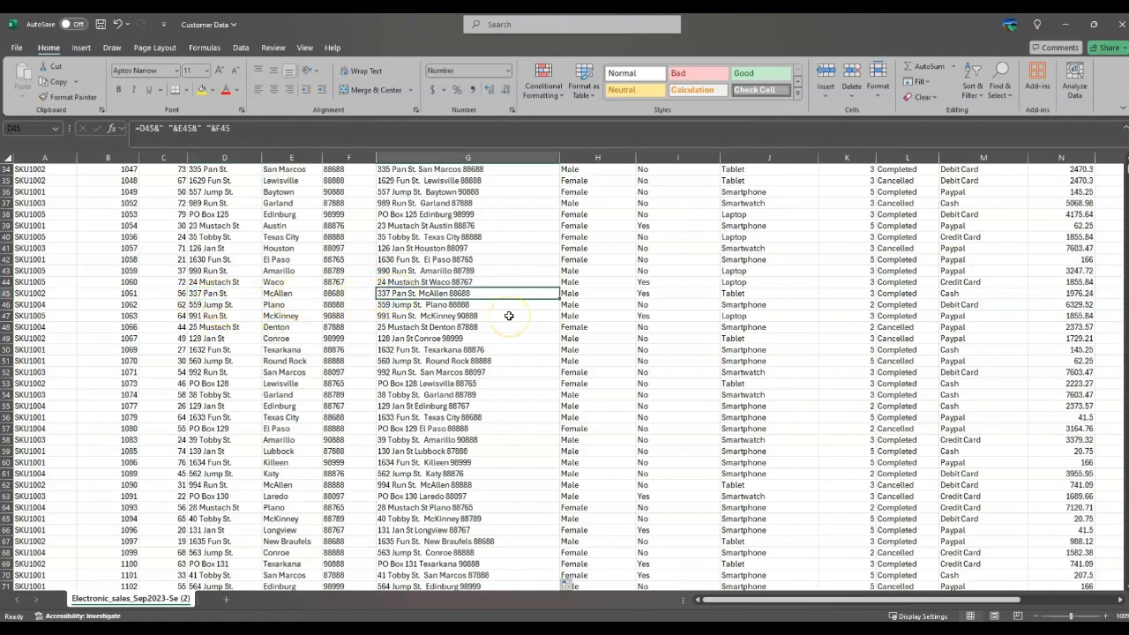
pyautogui.scroll(11, 509, 316)
pyautogui.click(477, 183)
pyautogui.click(478, 226)
pyautogui.click(201, 128)
pyautogui.moveTo(199, 127); pyautogui.dragTo(133, 119)
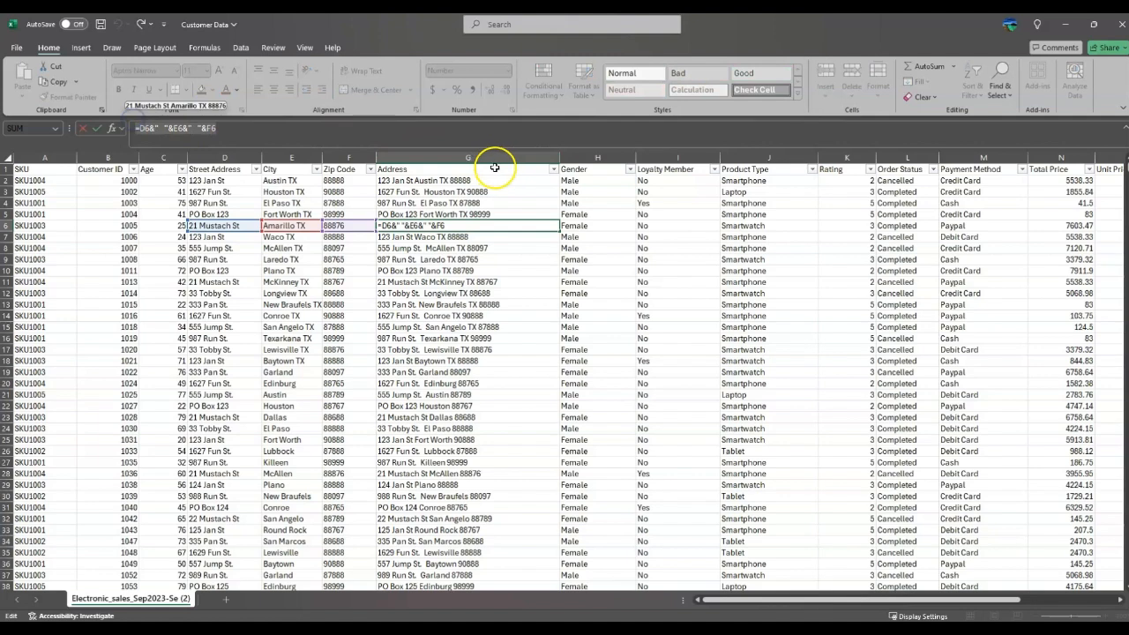
pyautogui.press('Return')
pyautogui.click(437, 248)
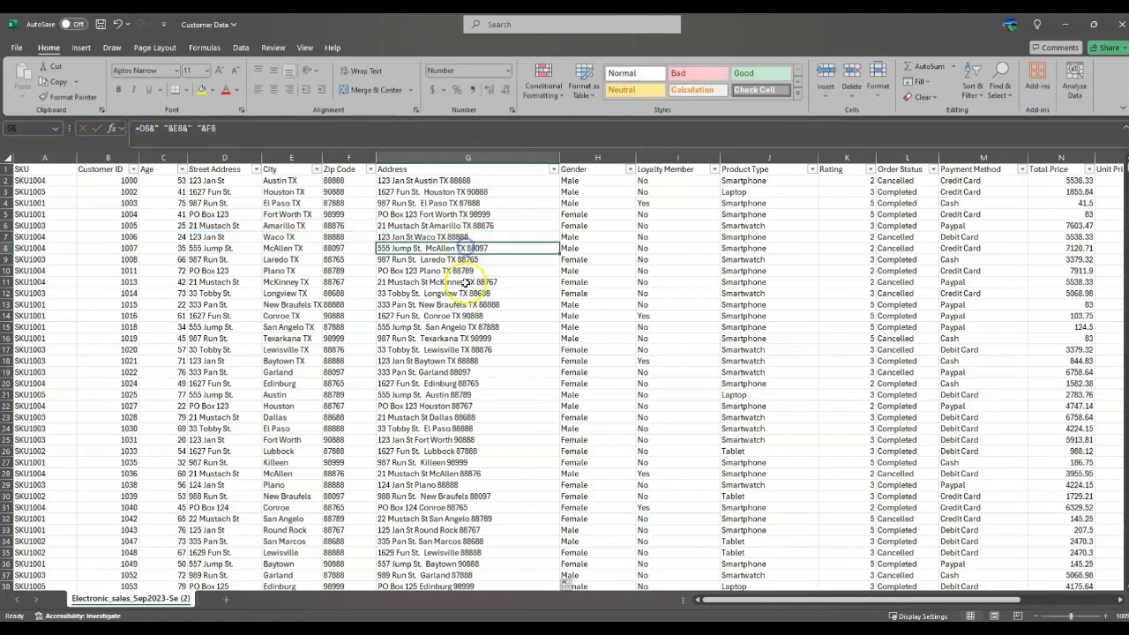
# Try deleting the Zip Code column that the Address formulas refer to, and undo the deletion
pyautogui.click(348, 158)
pyautogui.rightClick(351, 160)
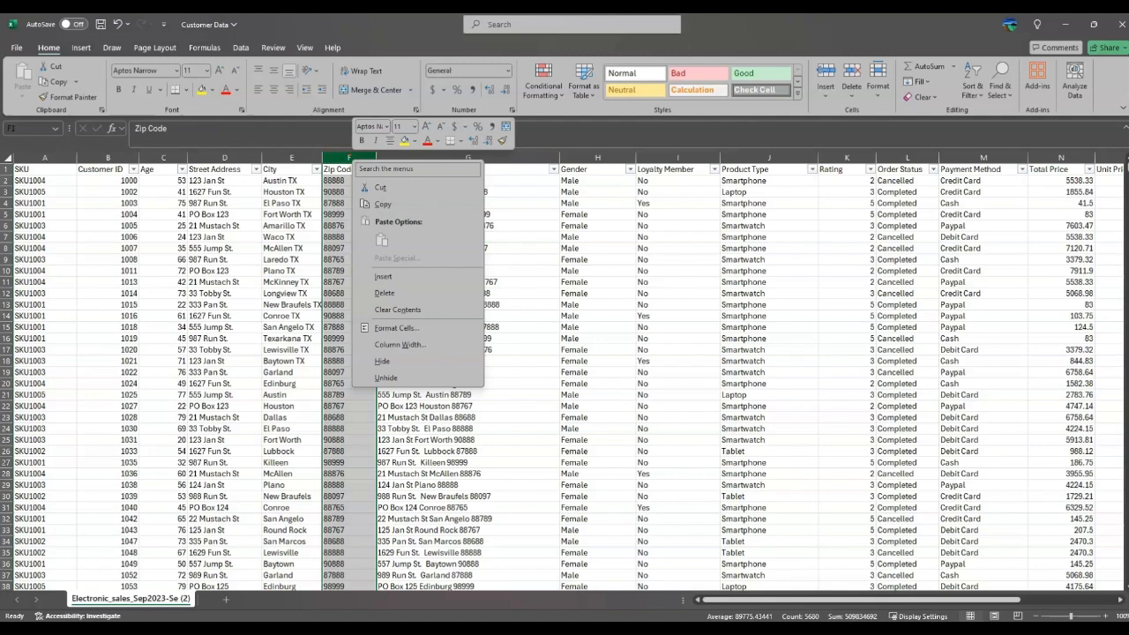
pyautogui.click(395, 295)
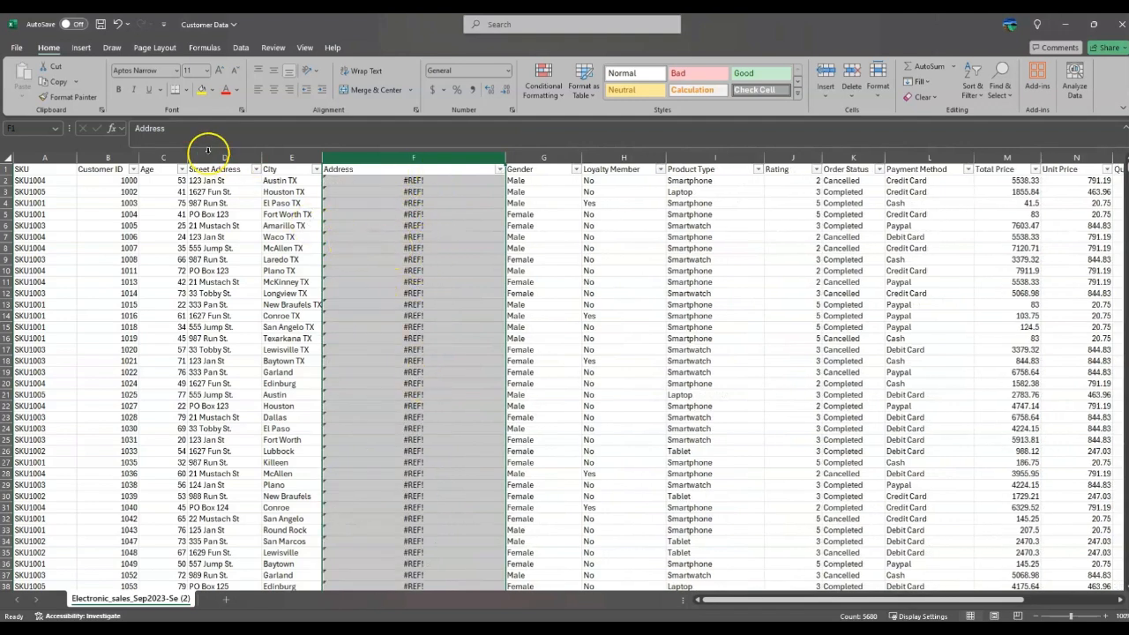
pyautogui.click(117, 26)
pyautogui.click(499, 226)
pyautogui.click(477, 204)
pyautogui.click(476, 190)
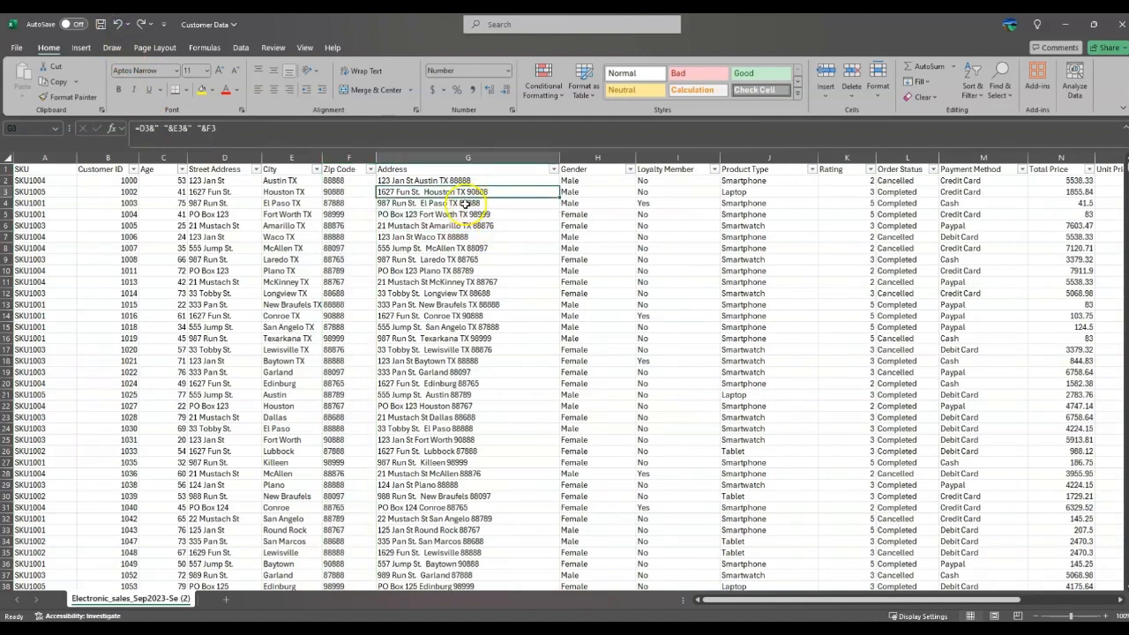
# Copy all Address formulas from G2 down to the last data row, and return to the start of the selection
pyautogui.click(432, 181)
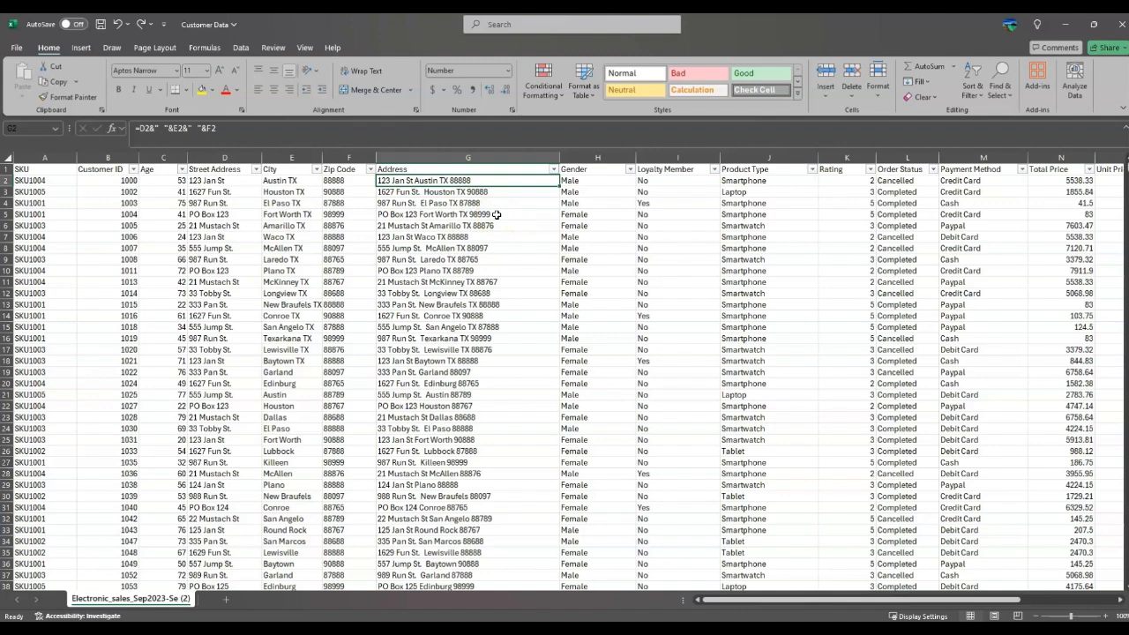
pyautogui.hotkey('ctrl', 'shift', 'Down')
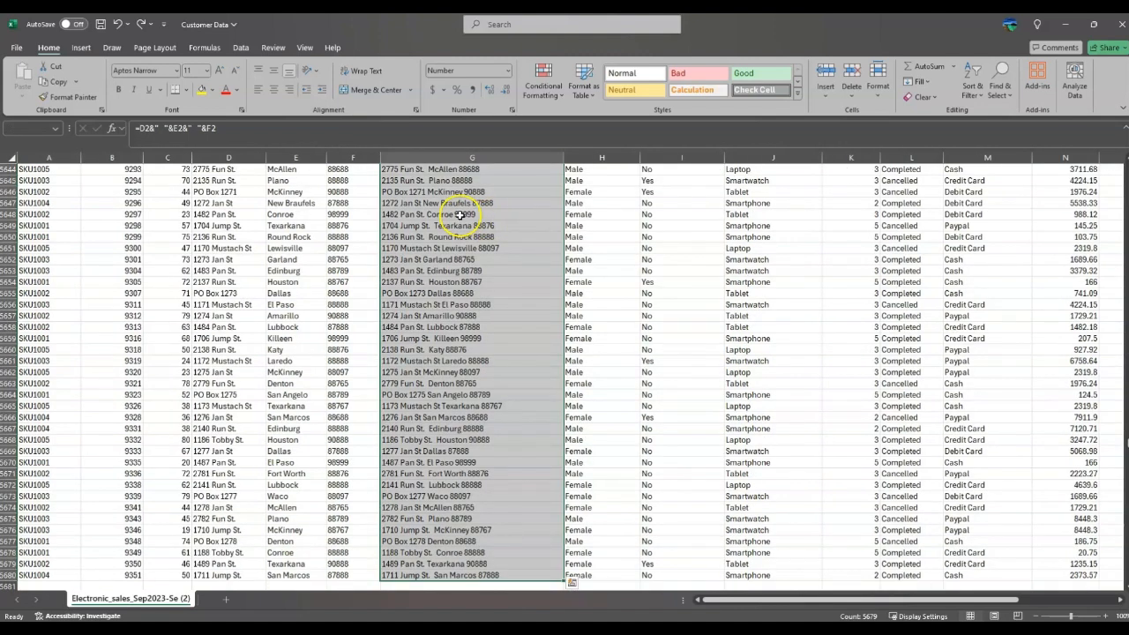
pyautogui.rightClick(461, 214)
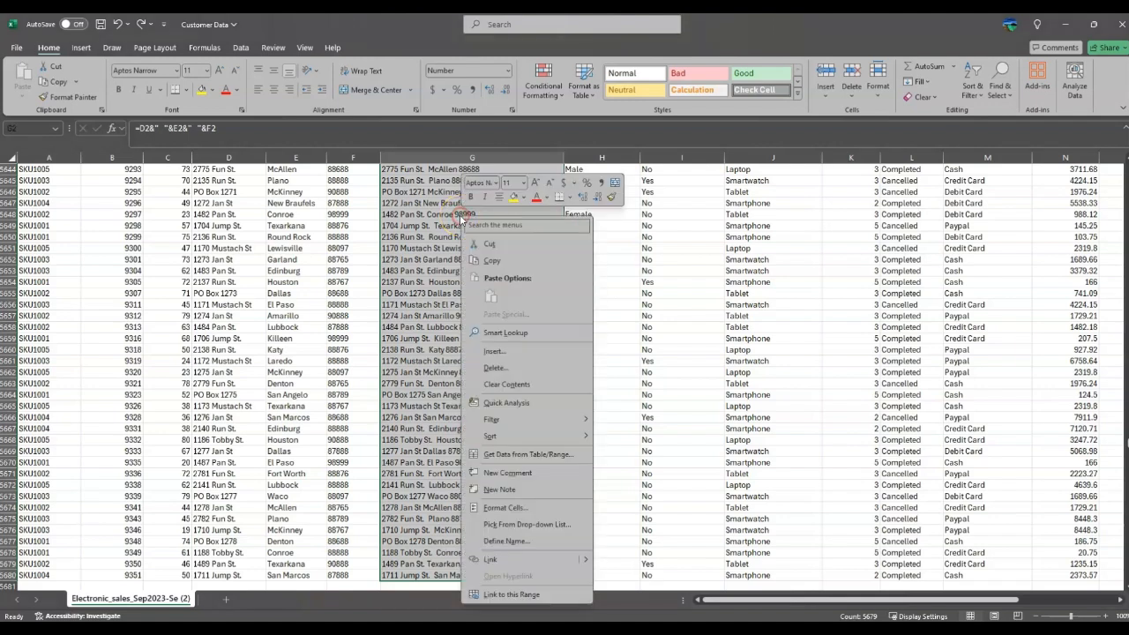
pyautogui.click(495, 260)
pyautogui.hotkey('ctrl', 'BackSpace')
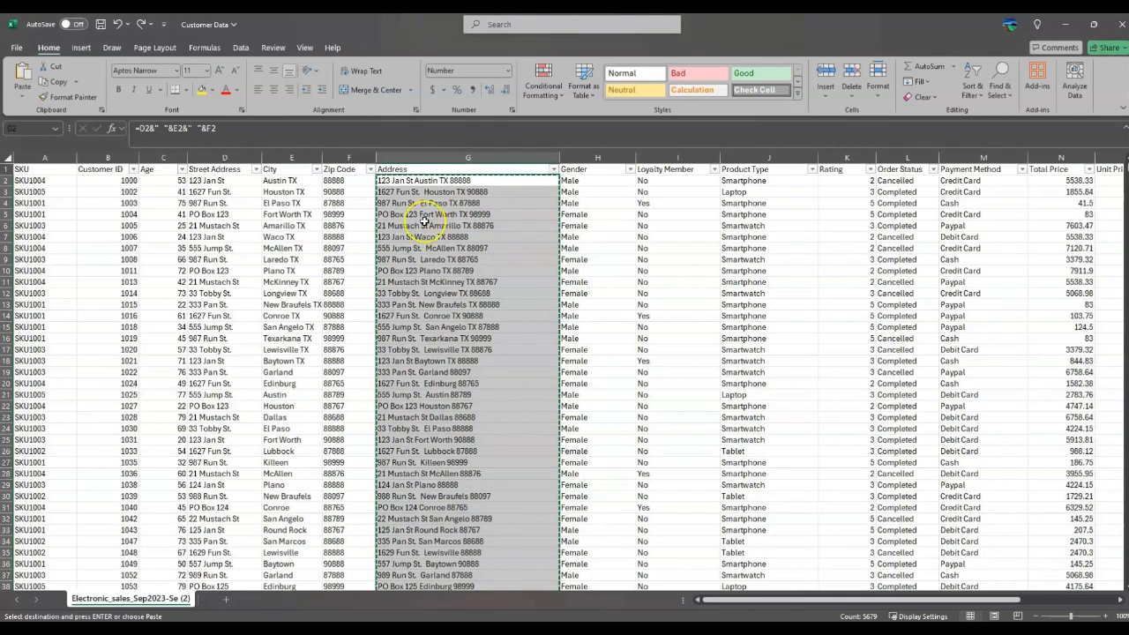
# Paste the copied Address cells over themselves starting at G2 as values only, and clear the copy selection
pyautogui.rightClick(413, 182)
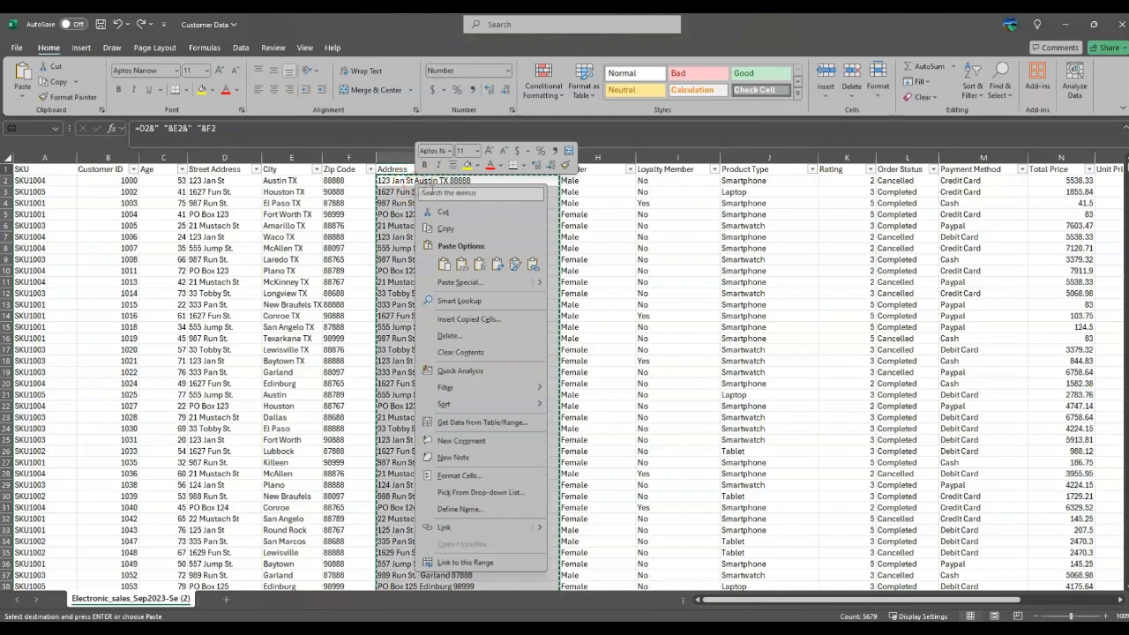
pyautogui.click(462, 266)
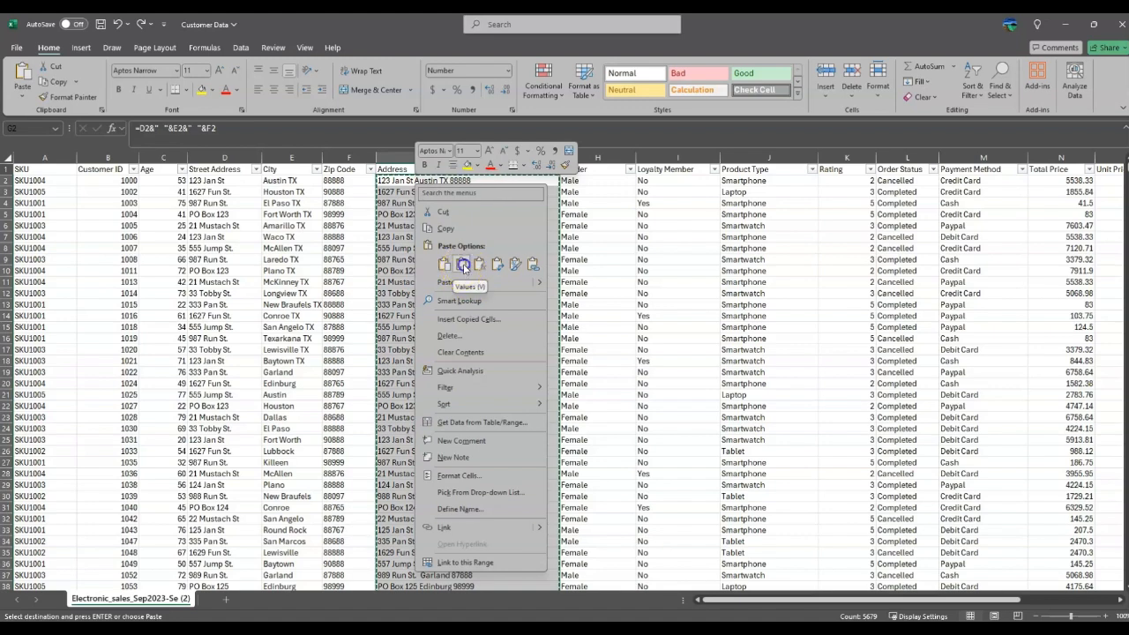
pyautogui.click(462, 266)
pyautogui.click(462, 261)
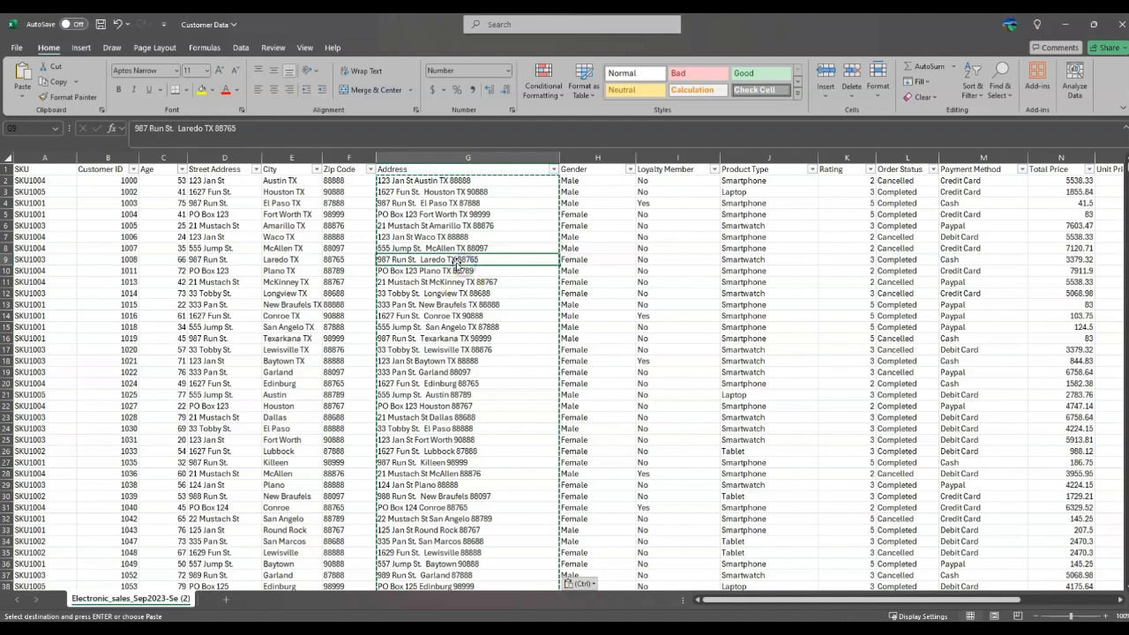
pyautogui.press('Escape')
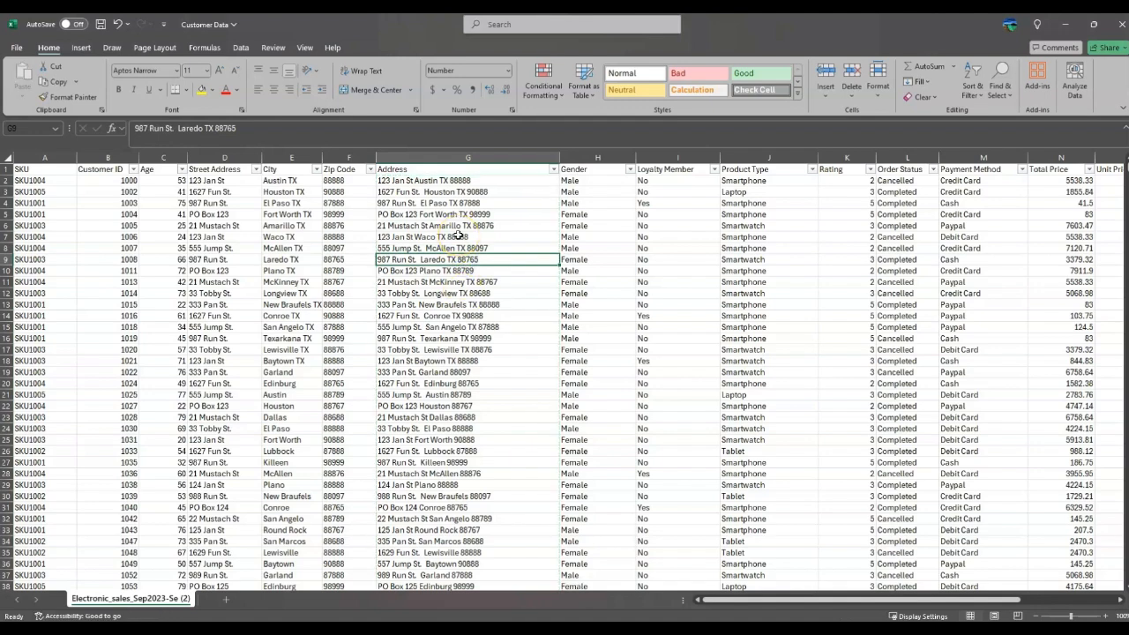
# Check the contents of several Address cells to see whether they hold plain text instead of formulas
pyautogui.click(441, 180)
pyautogui.click(448, 192)
pyautogui.click(446, 204)
pyautogui.click(234, 129)
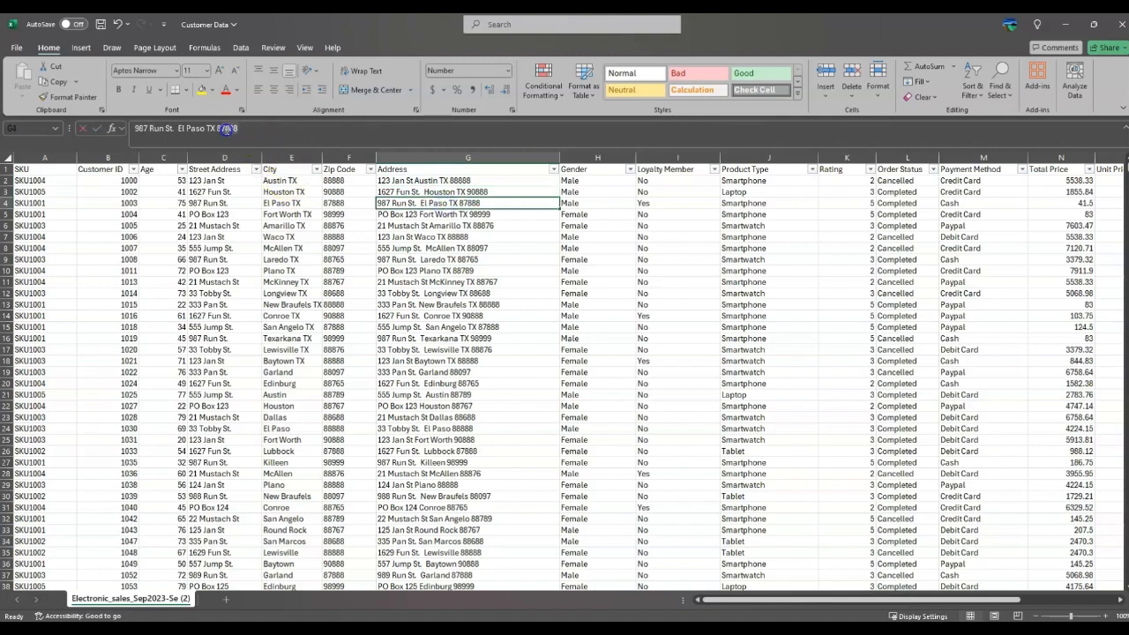
pyautogui.click(474, 226)
pyautogui.click(470, 249)
pyautogui.click(474, 293)
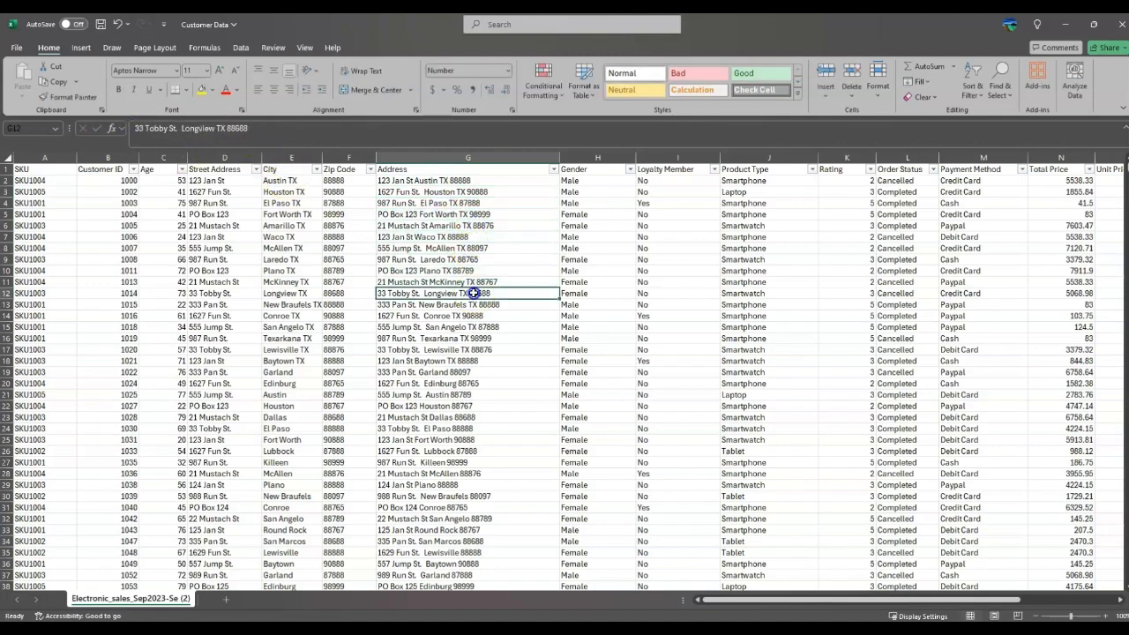
# Delete the separate Street Address, City and Zip Code columns, keeping the combined Address column, and return to the SKU header
pyautogui.click(337, 236)
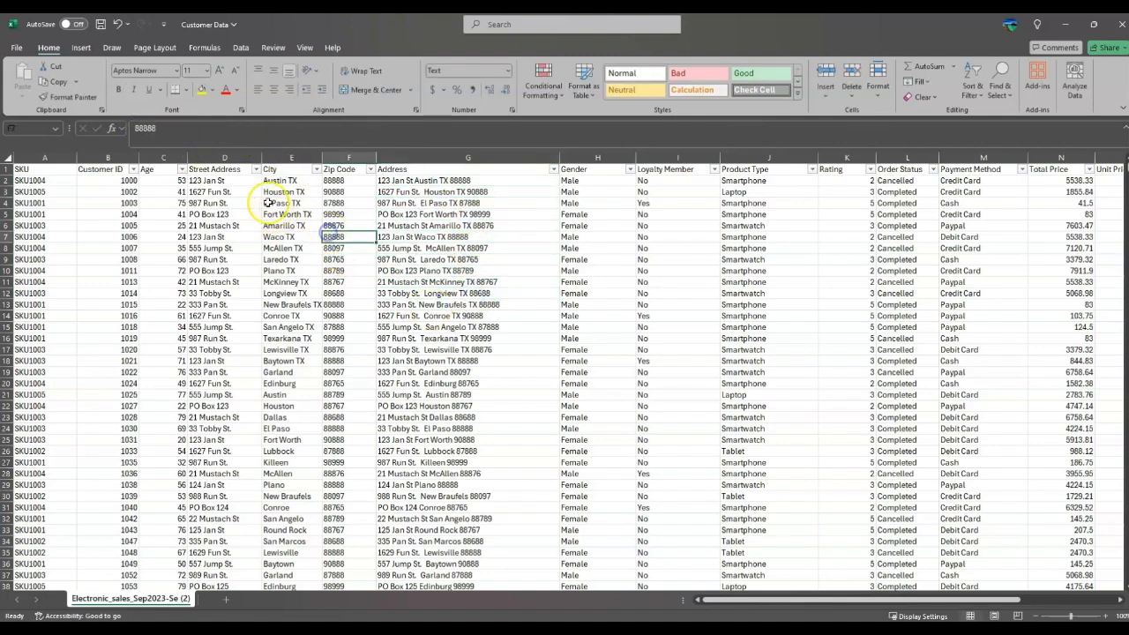
pyautogui.click(226, 156)
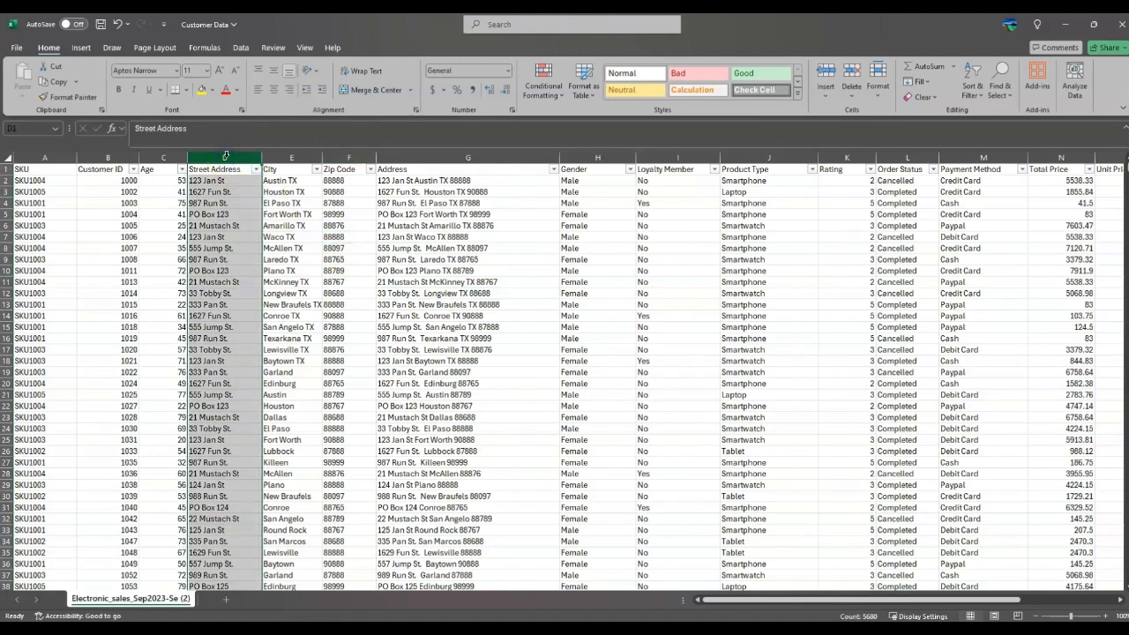
pyautogui.moveTo(237, 156); pyautogui.dragTo(330, 155)
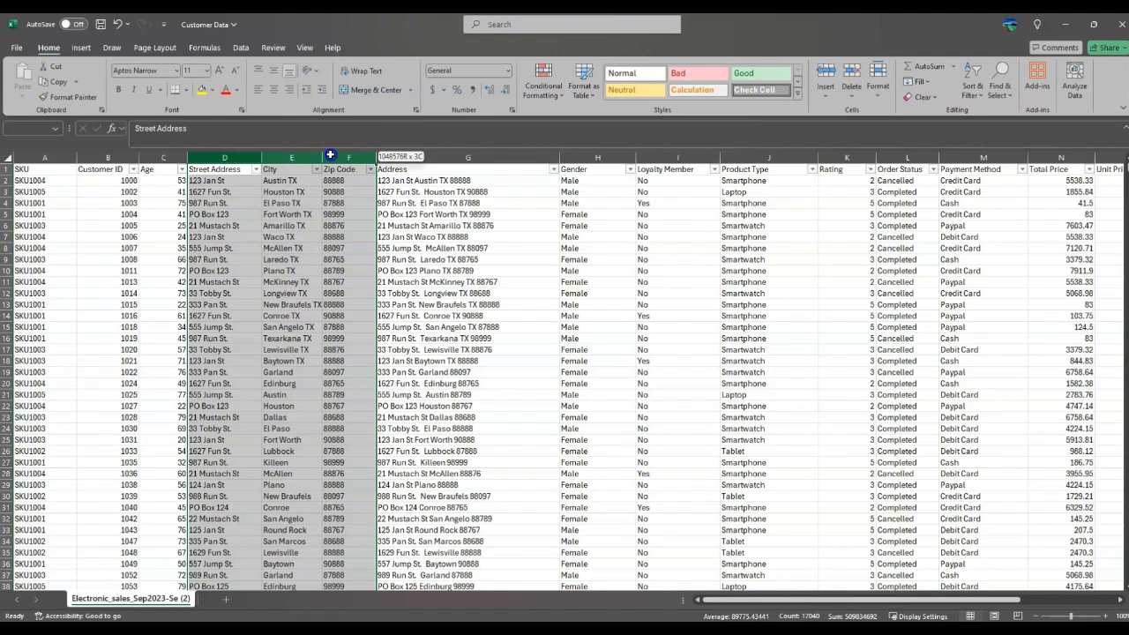
pyautogui.moveTo(330, 155); pyautogui.dragTo(330, 153)
pyautogui.rightClick(297, 162)
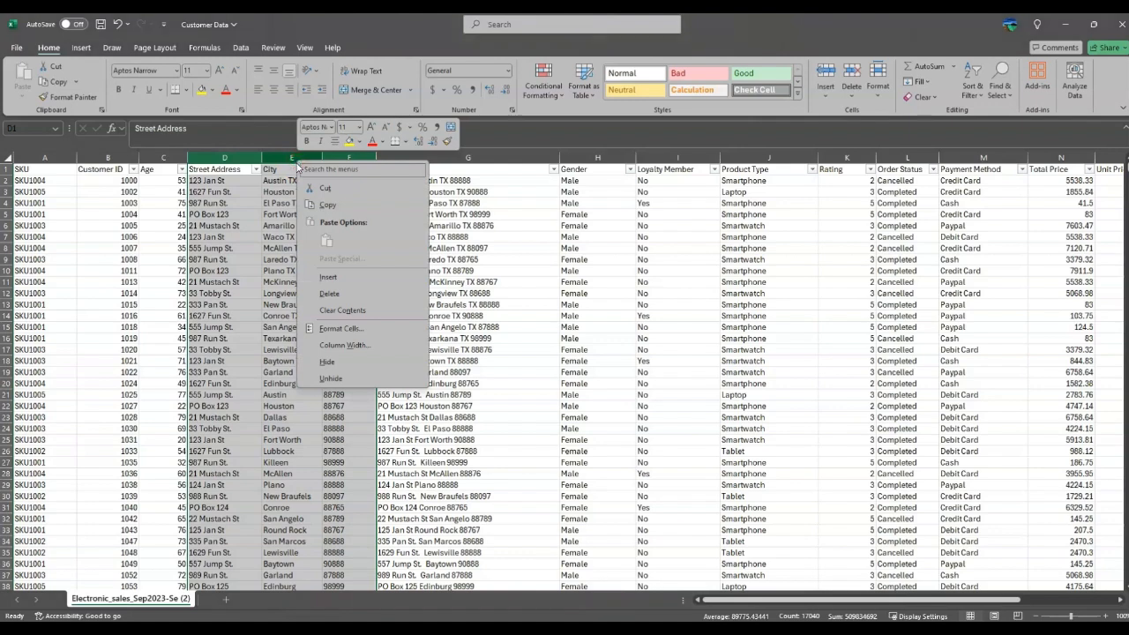
pyautogui.click(329, 293)
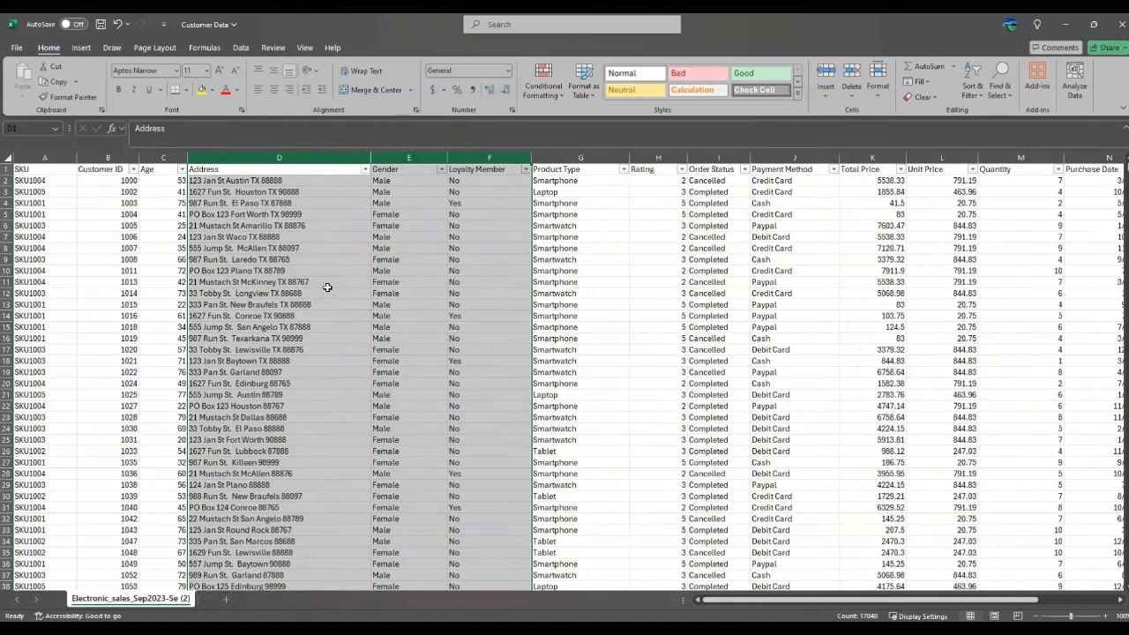
pyautogui.click(301, 260)
pyautogui.click(268, 173)
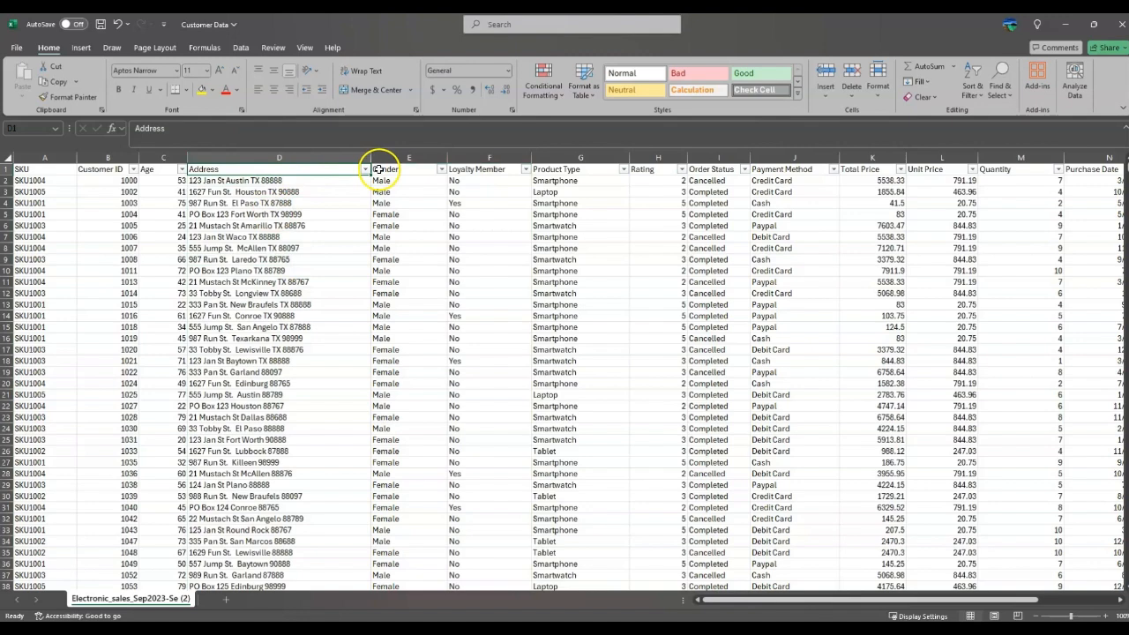
pyautogui.scroll(-5, 302, 379)
pyautogui.scroll(5, 306, 383)
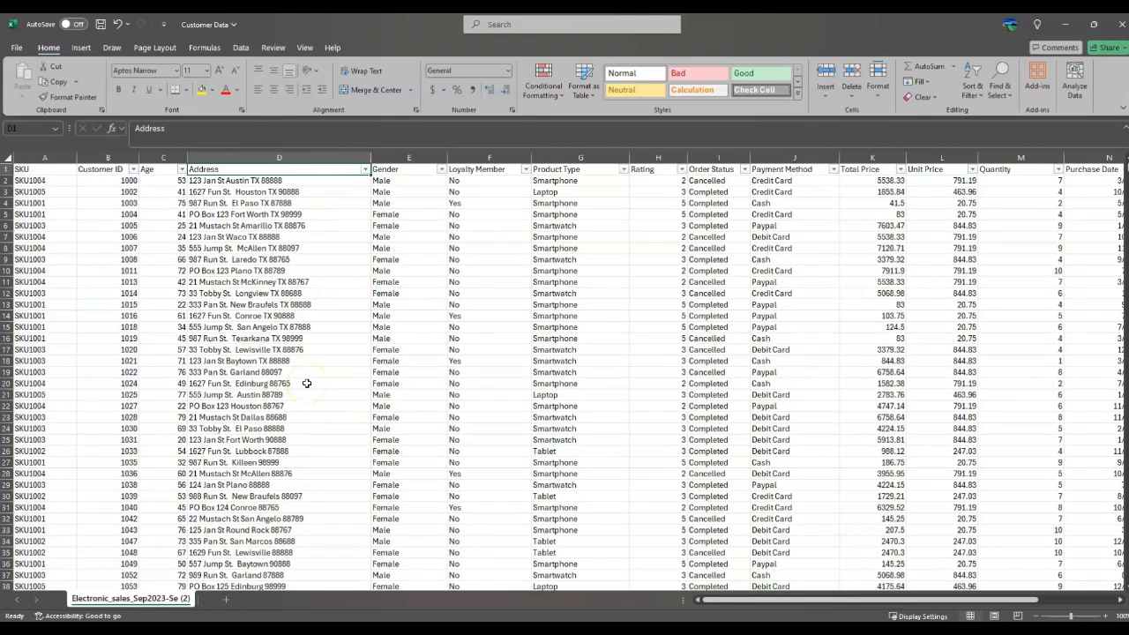
pyautogui.click(201, 156)
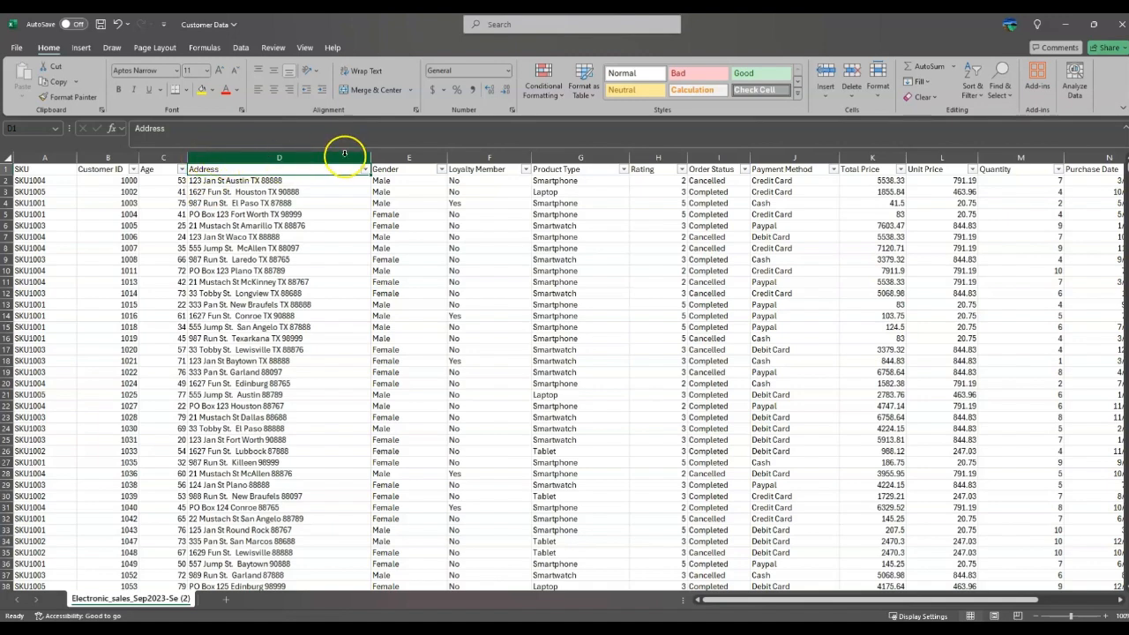
pyautogui.click(44, 170)
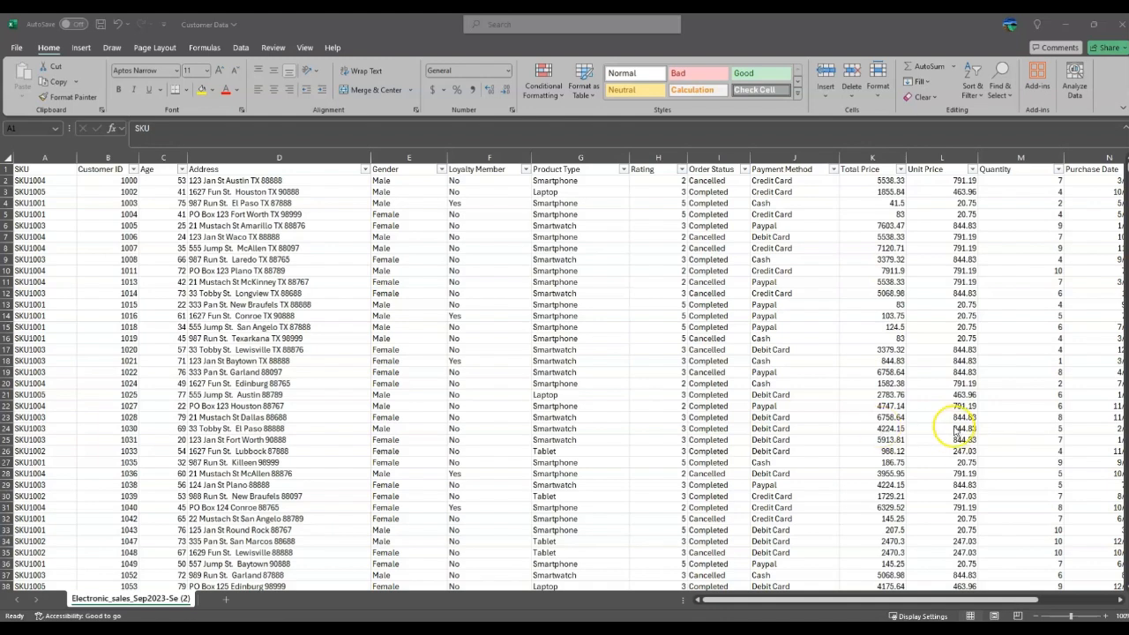
# Examine the Purchase Date column's header, dates and number format
pyautogui.click(839, 601)
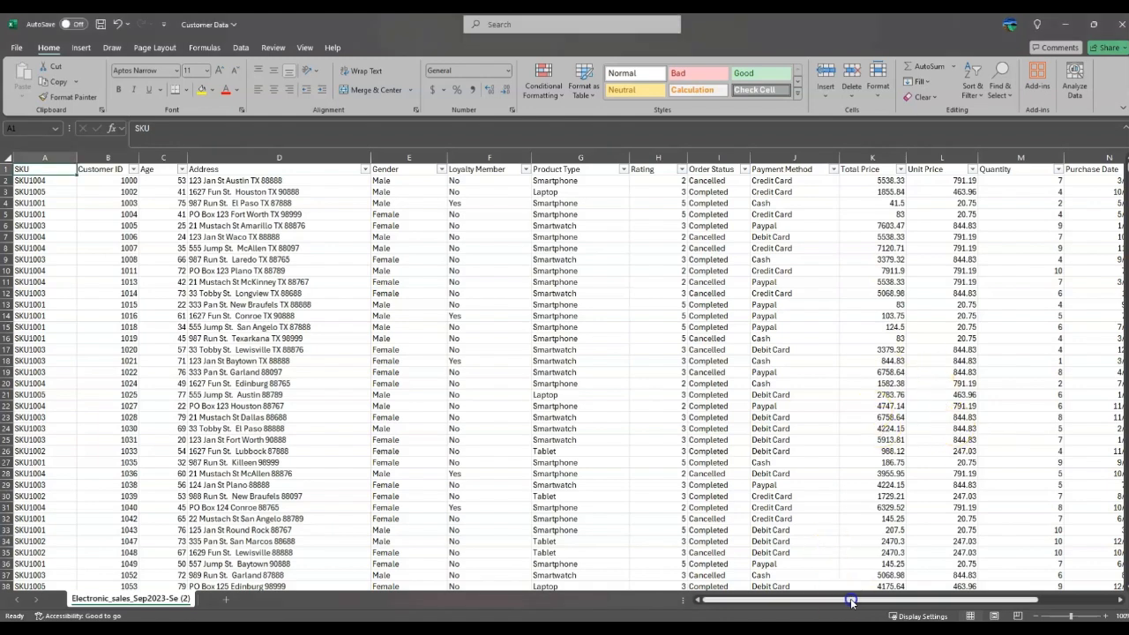
pyautogui.click(1119, 601)
pyautogui.click(1120, 601)
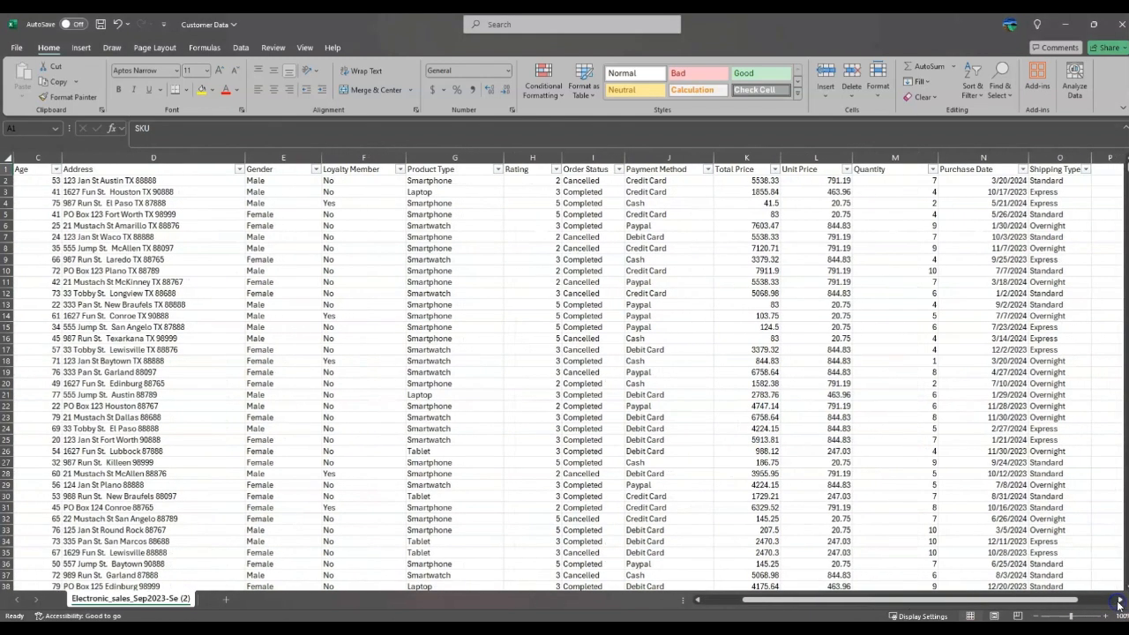
pyautogui.click(1119, 601)
pyautogui.click(1119, 601)
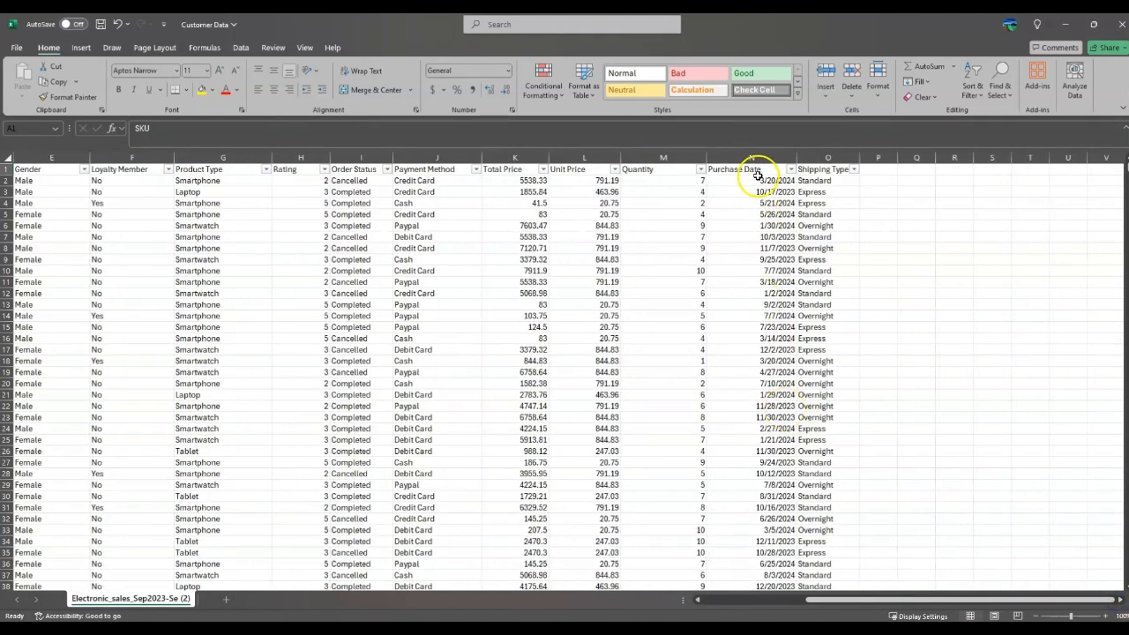
pyautogui.click(756, 171)
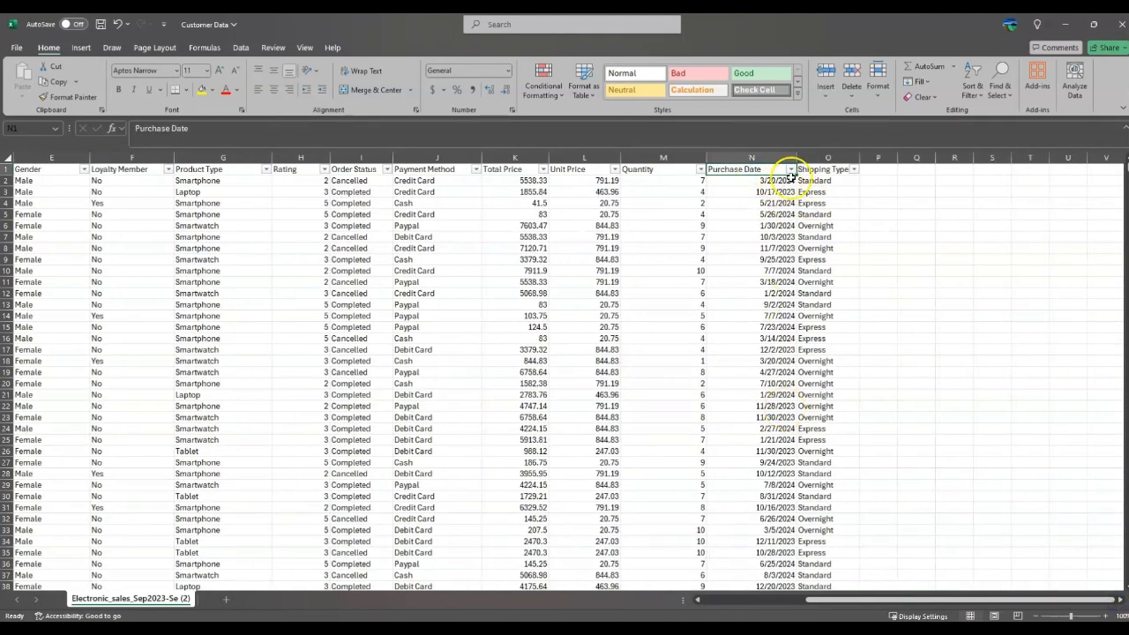
pyautogui.click(782, 181)
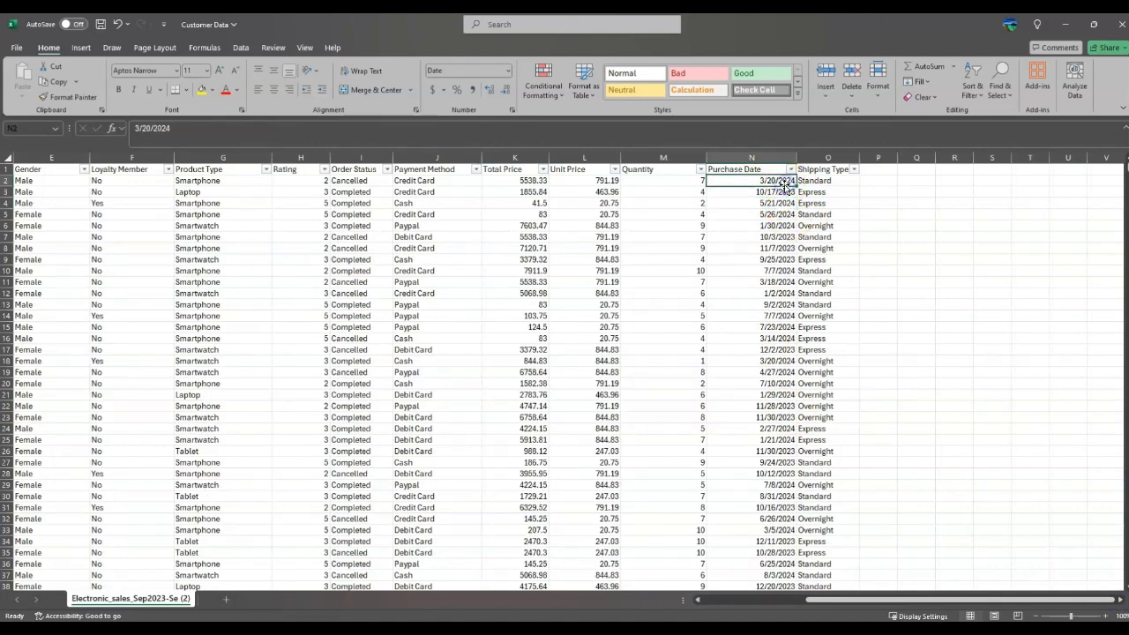
pyautogui.click(507, 71)
pyautogui.click(507, 71)
pyautogui.click(798, 223)
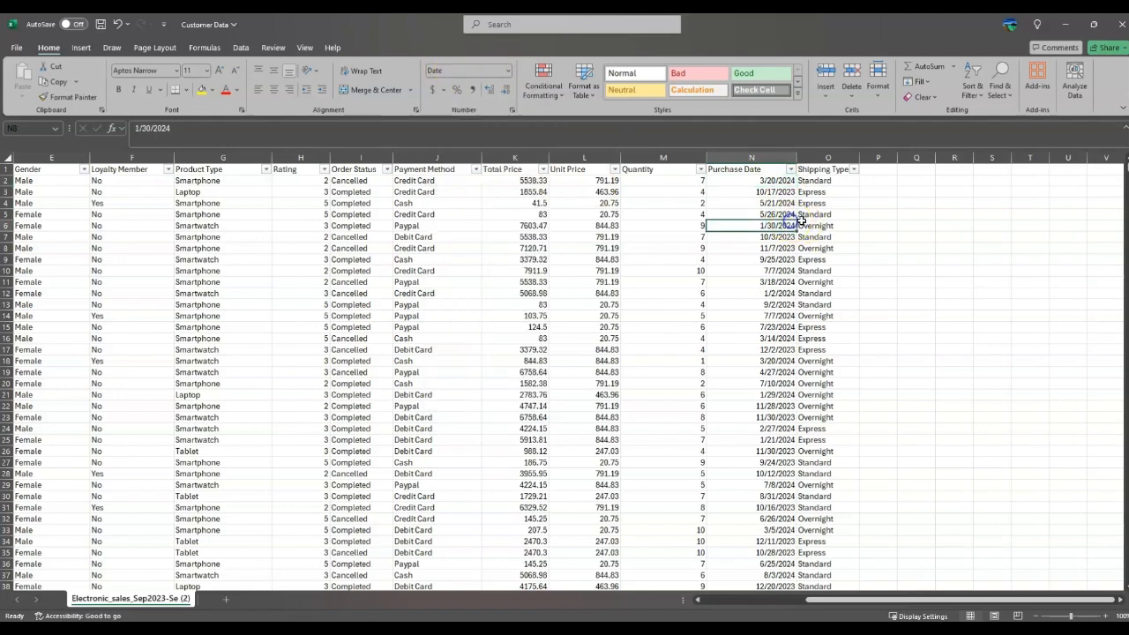
pyautogui.click(781, 169)
pyautogui.doubleClick(780, 169)
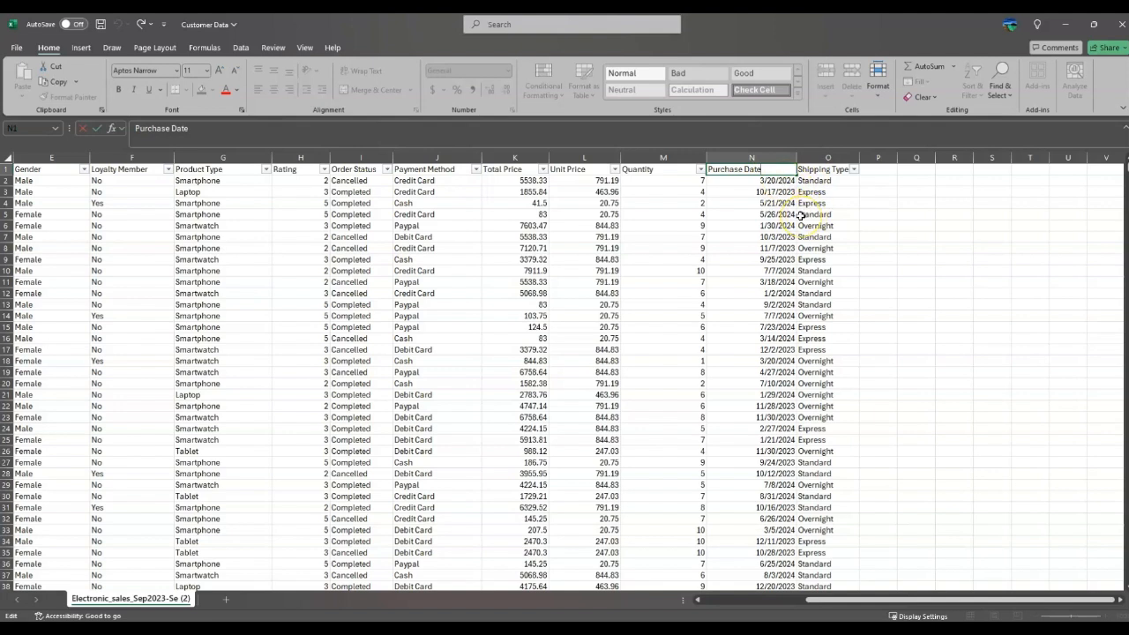
# Insert a new column between Purchase Date and Shipping Type and title it Month
pyautogui.click(816, 157)
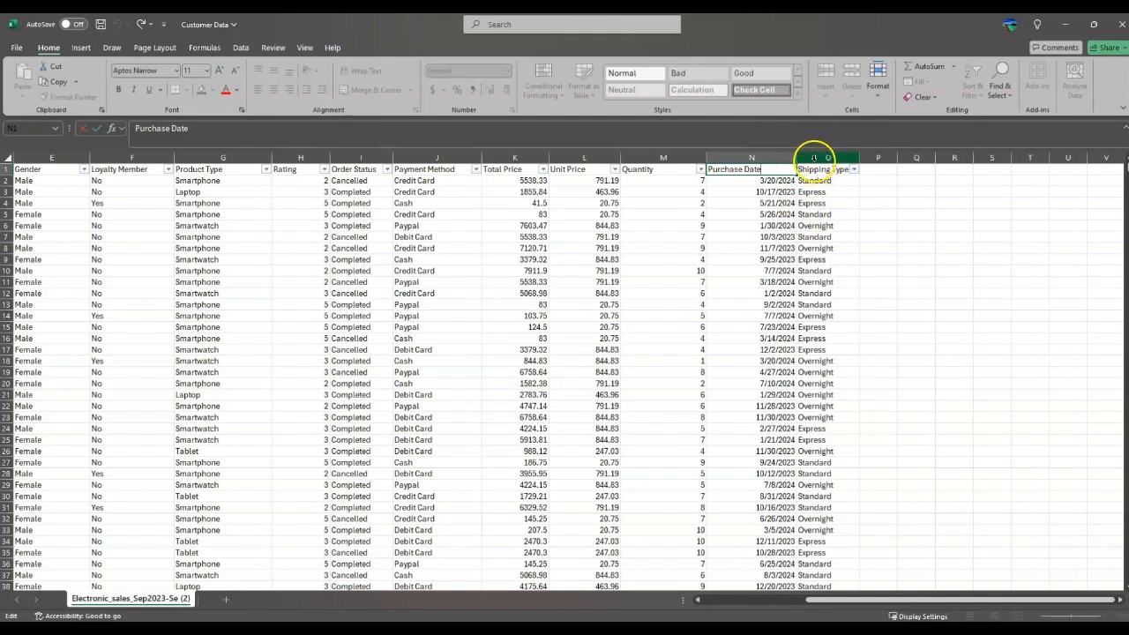
pyautogui.click(813, 157)
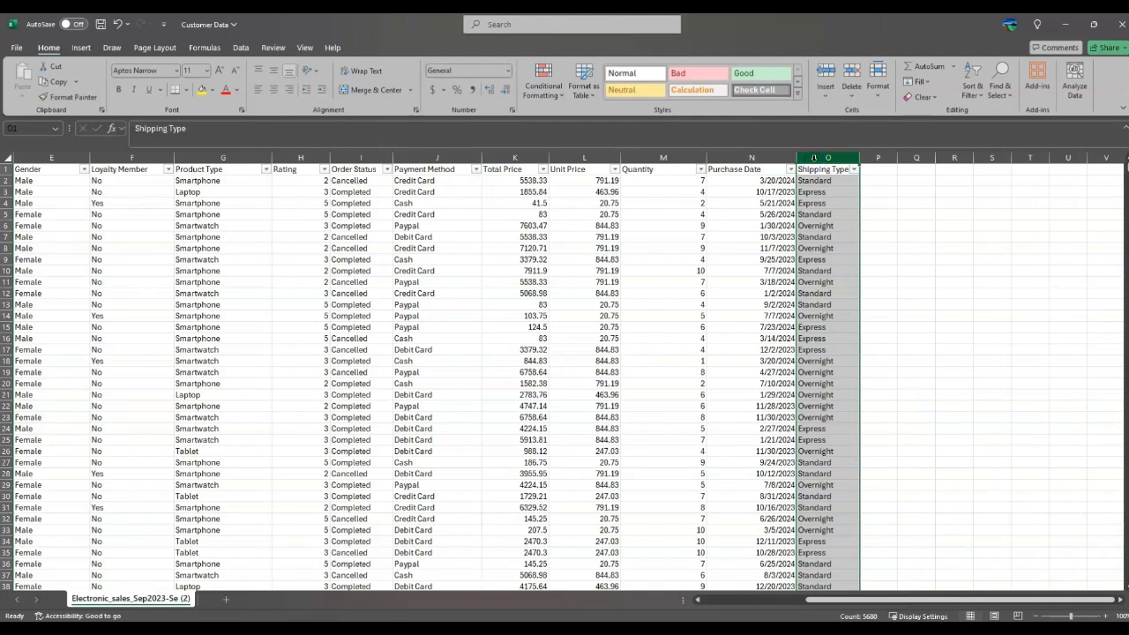
pyautogui.rightClick(813, 157)
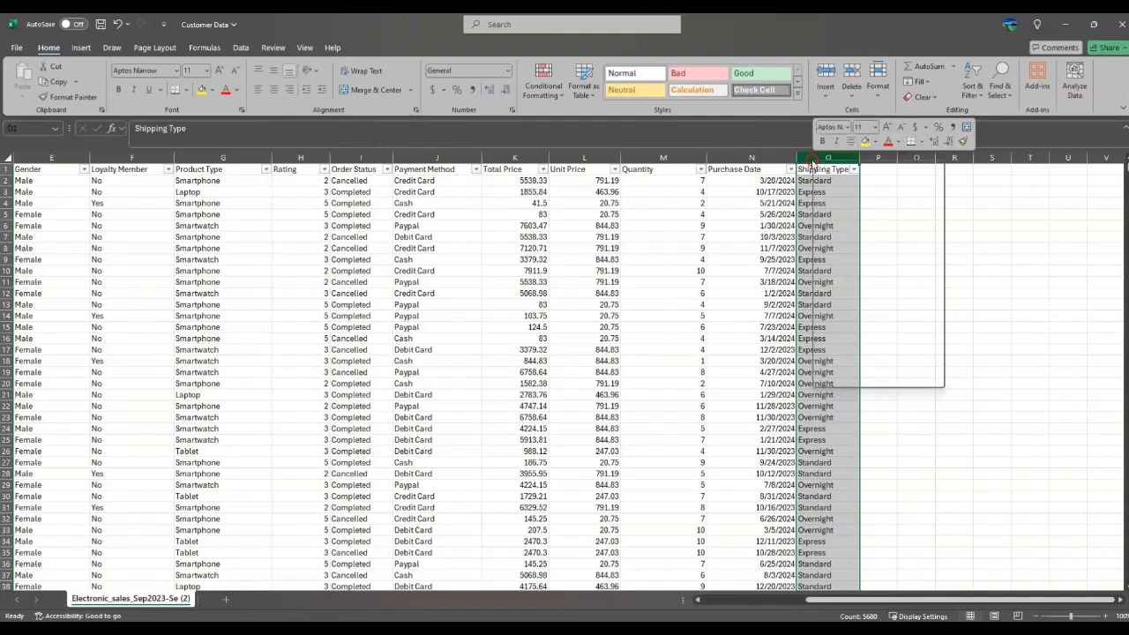
pyautogui.click(840, 271)
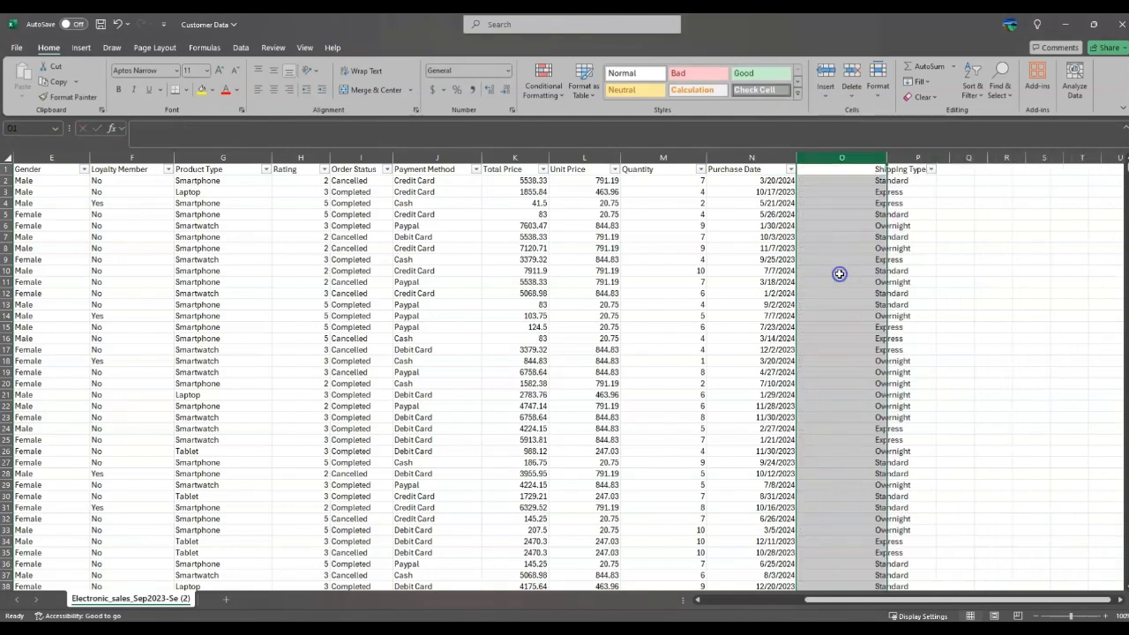
pyautogui.click(829, 168)
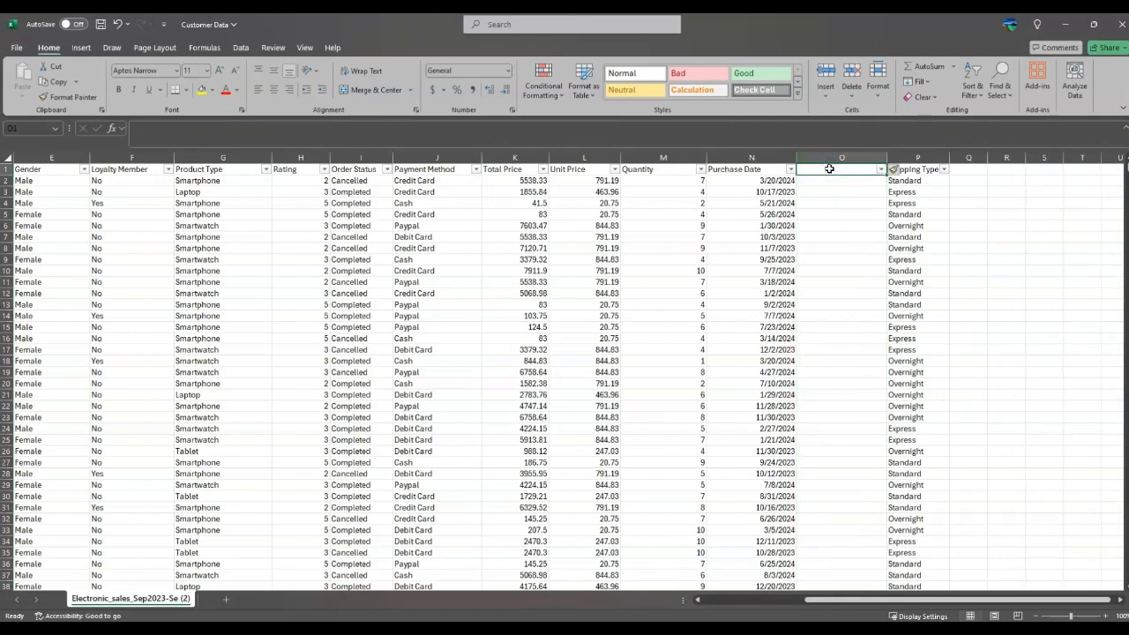
pyautogui.write('m')
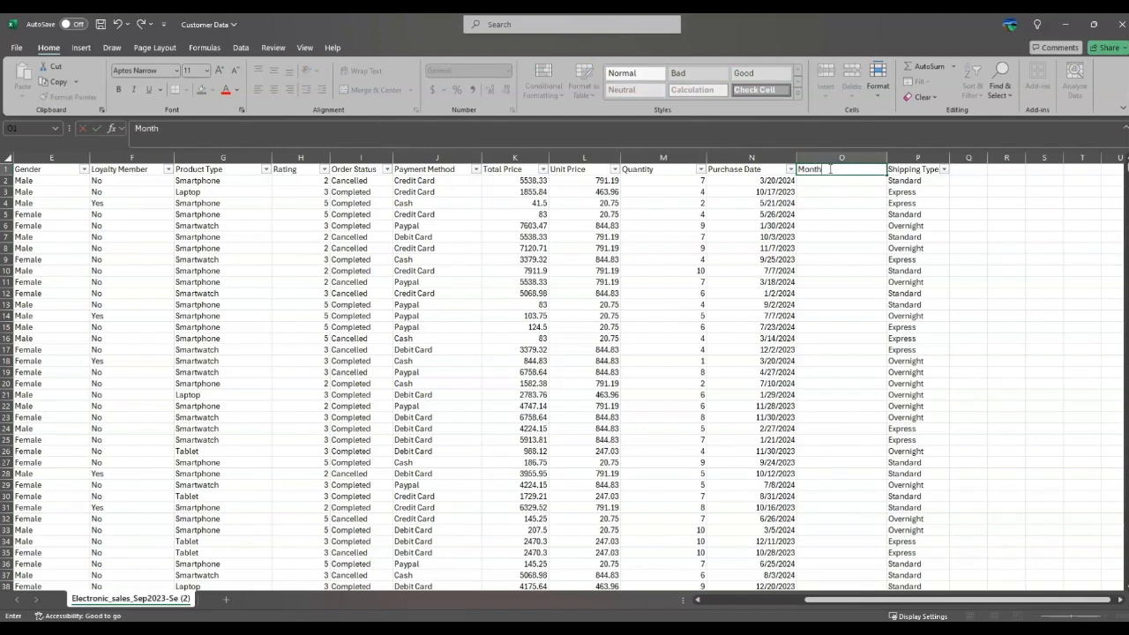
pyautogui.press('Return')
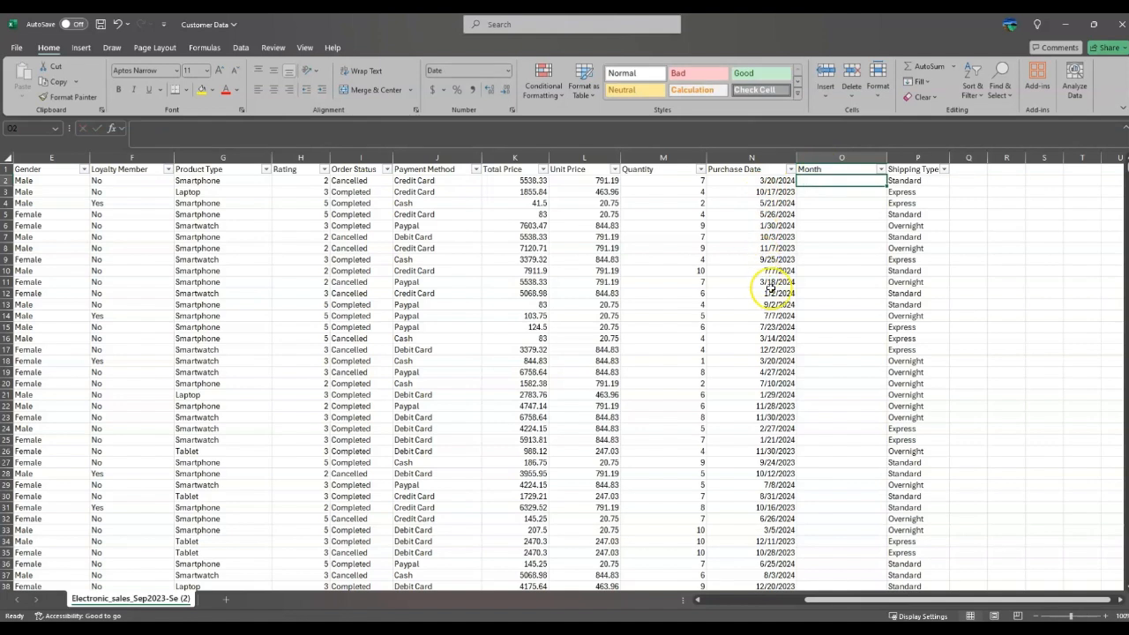
# Enter =TEXT(N2,"MMMM") in O2 to get the month name from the purchase date, and fill it down the Month column
pyautogui.doubleClick(810, 181)
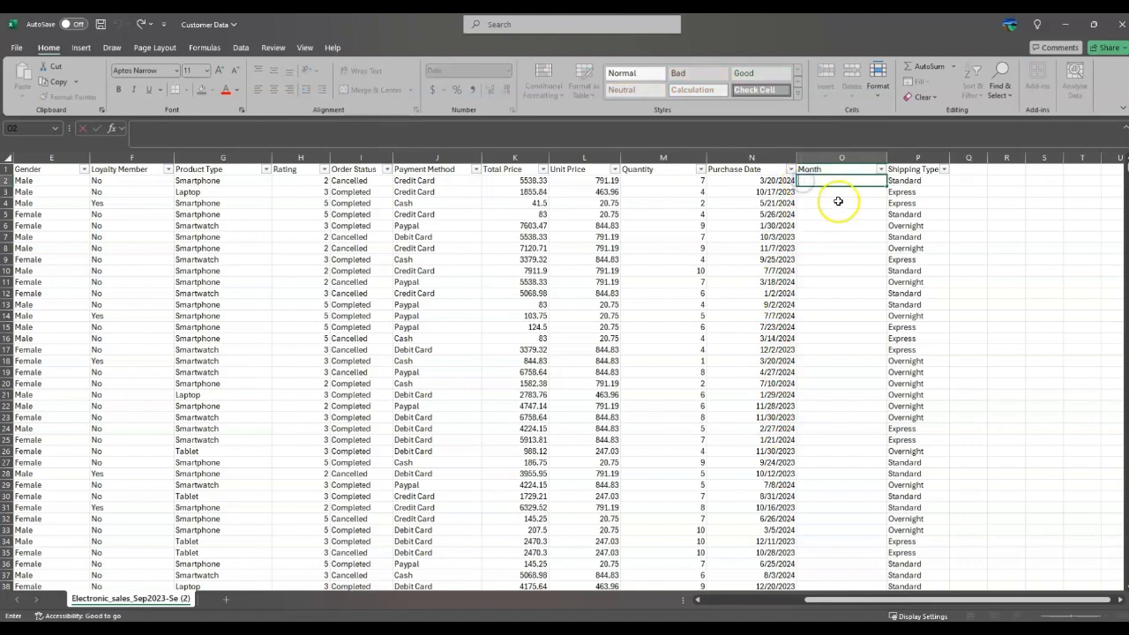
pyautogui.write('=')
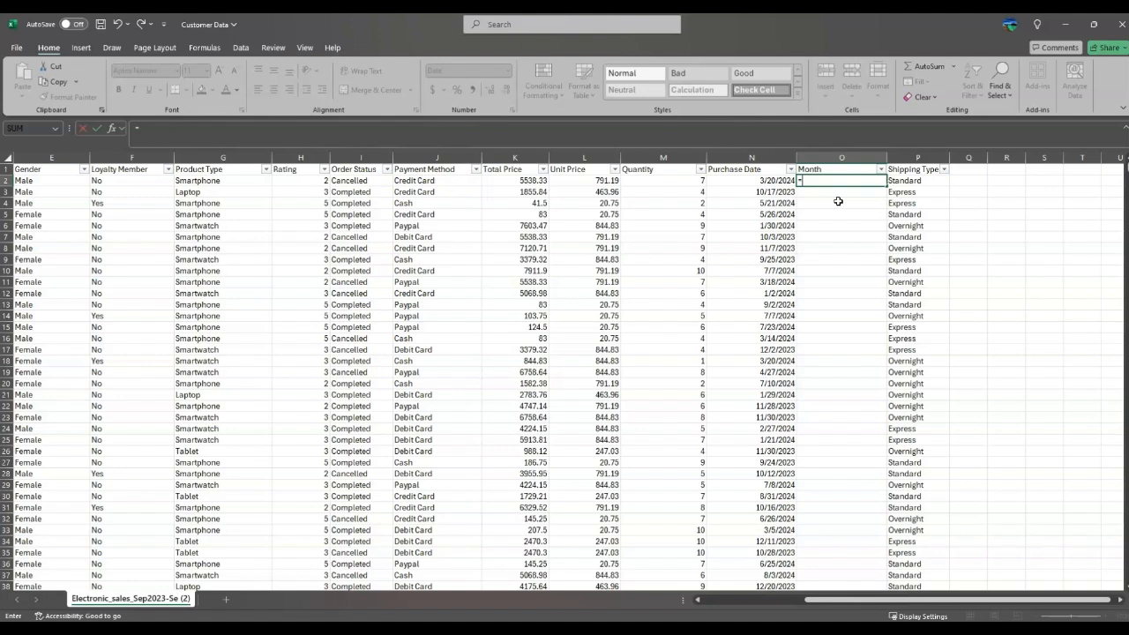
pyautogui.write('a')
pyautogui.press('BackSpace')
pyautogui.write('TEX')
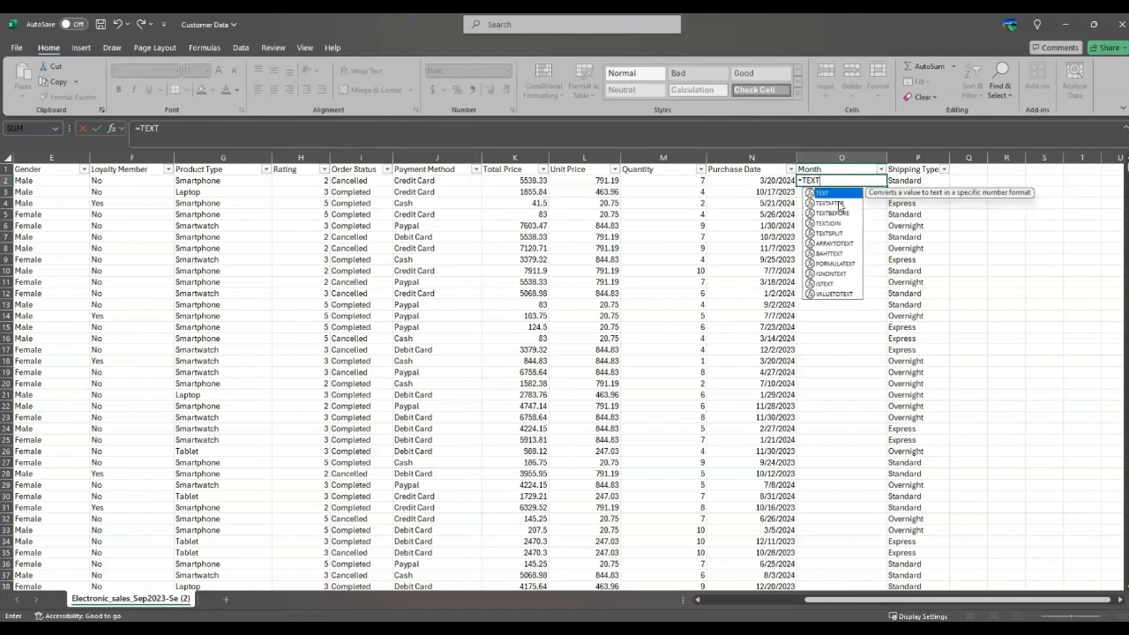
pyautogui.write('T')
pyautogui.click(820, 193)
pyautogui.doubleClick(824, 194)
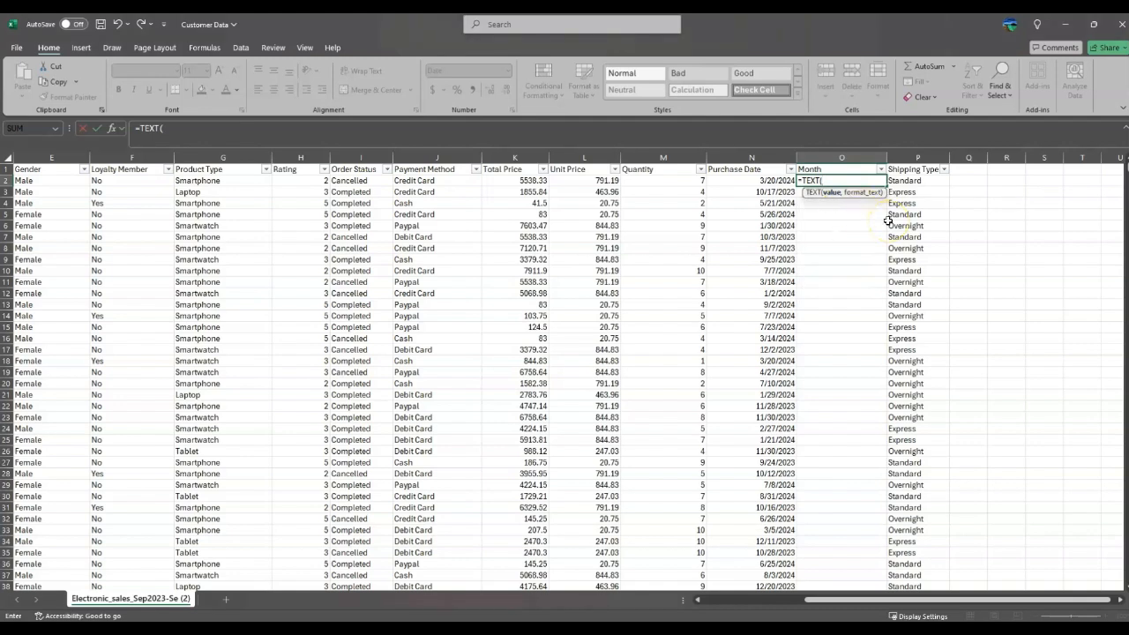
pyautogui.click(781, 182)
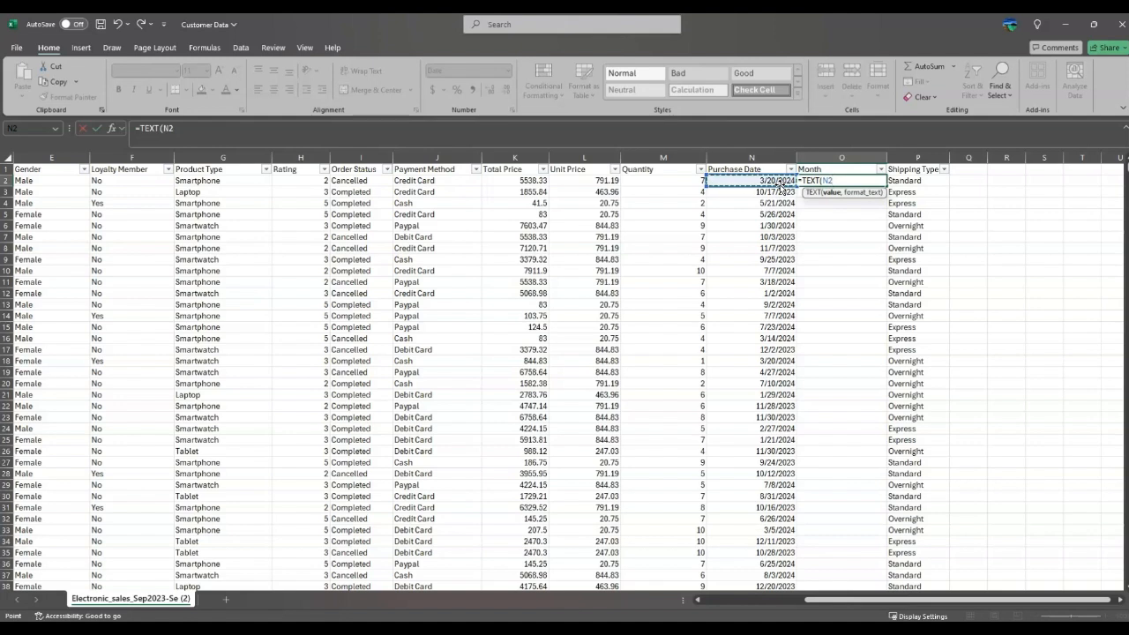
pyautogui.write(',')
pyautogui.write('"MMMM")')
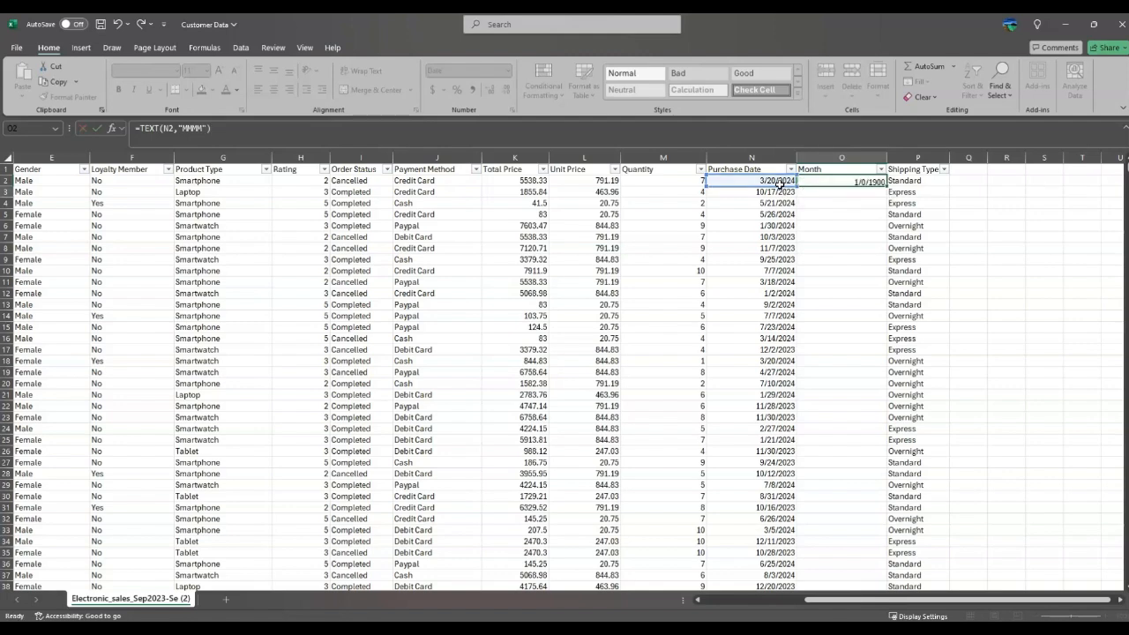
pyautogui.press('Return')
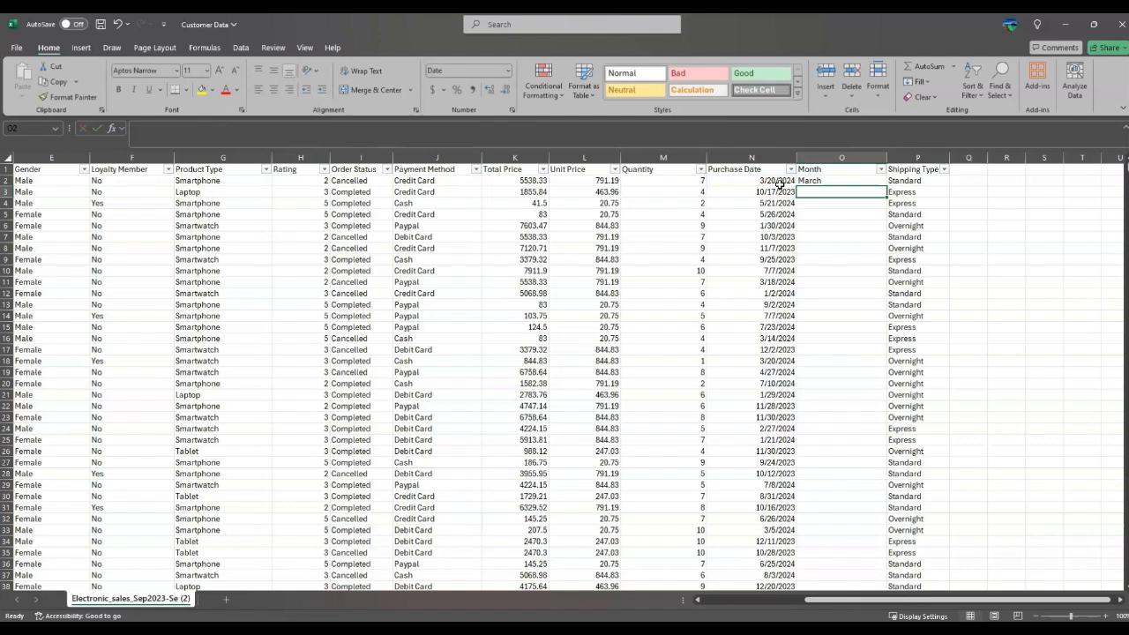
pyautogui.click(819, 181)
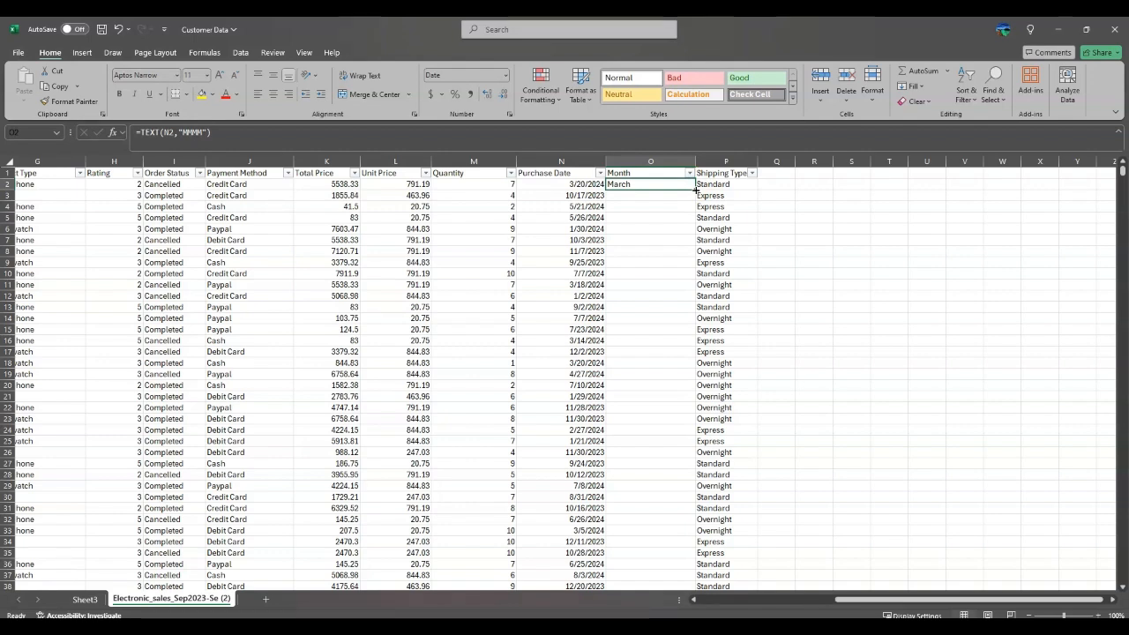
pyautogui.doubleClick(696, 189)
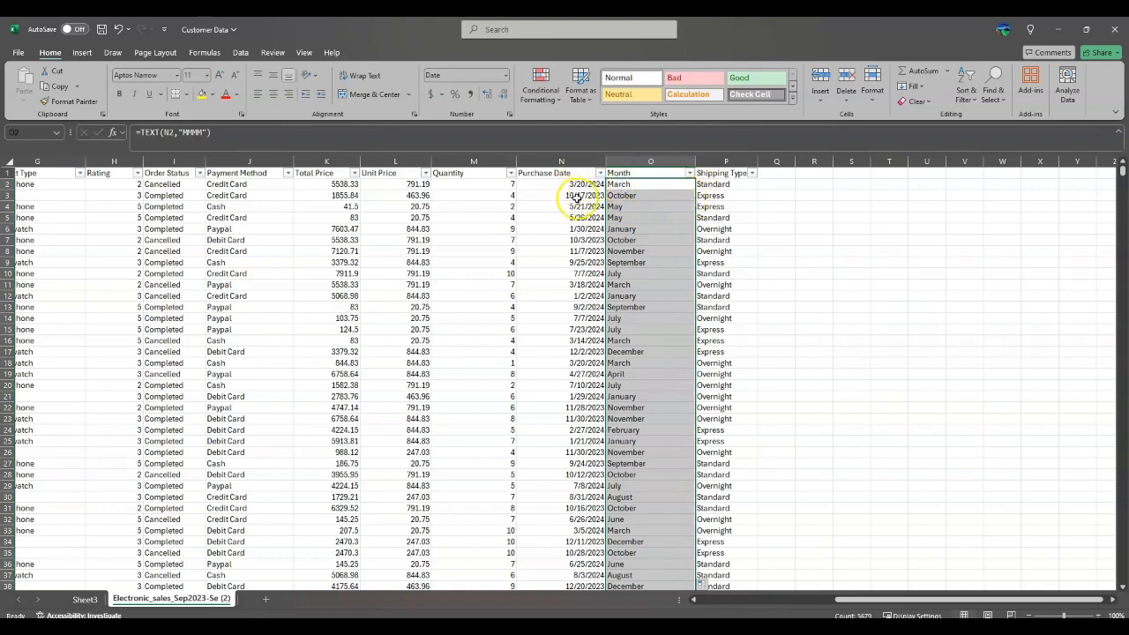
# Compare several Month values with the purchase dates in the same rows
pyautogui.click(561, 161)
pyautogui.click(640, 196)
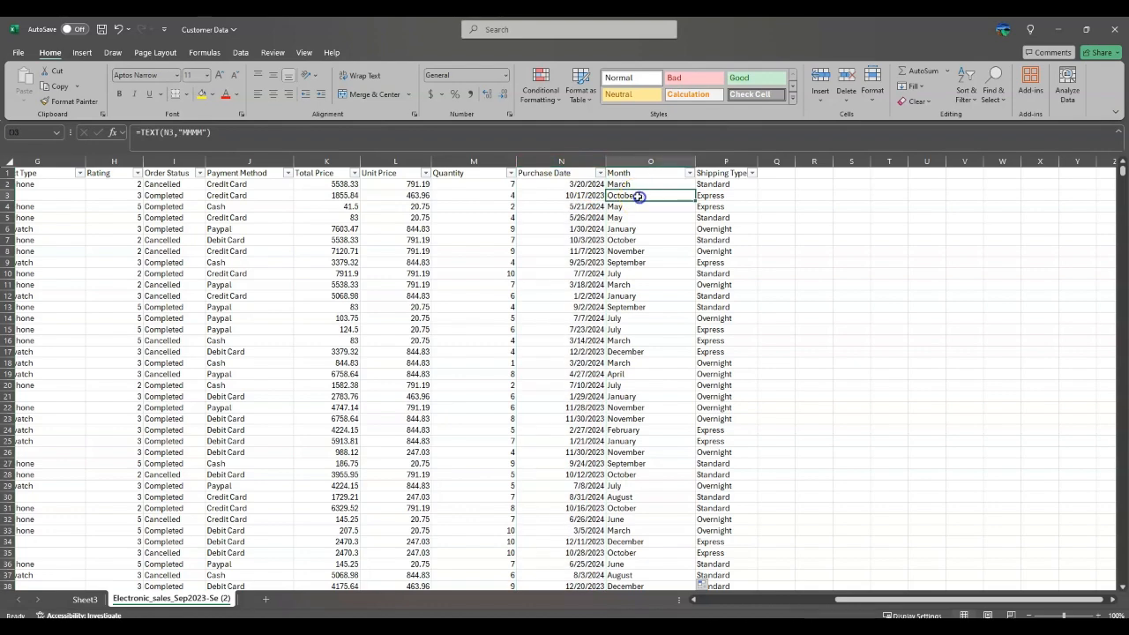
pyautogui.click(578, 196)
pyautogui.click(615, 206)
pyautogui.click(595, 207)
pyautogui.click(622, 219)
pyautogui.click(597, 232)
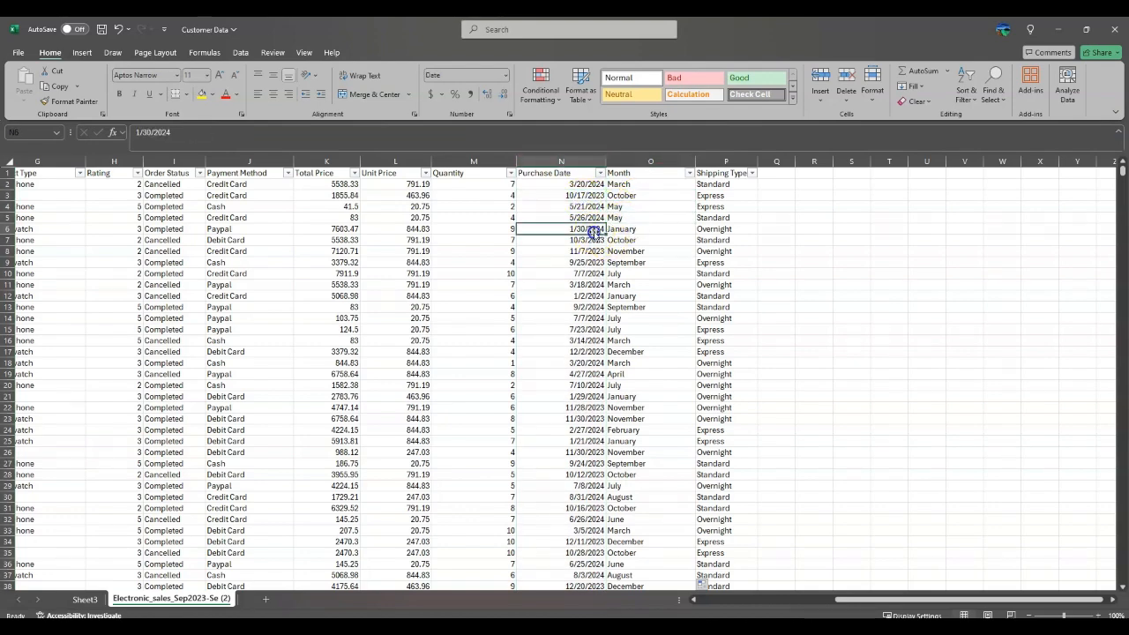
pyautogui.click(596, 351)
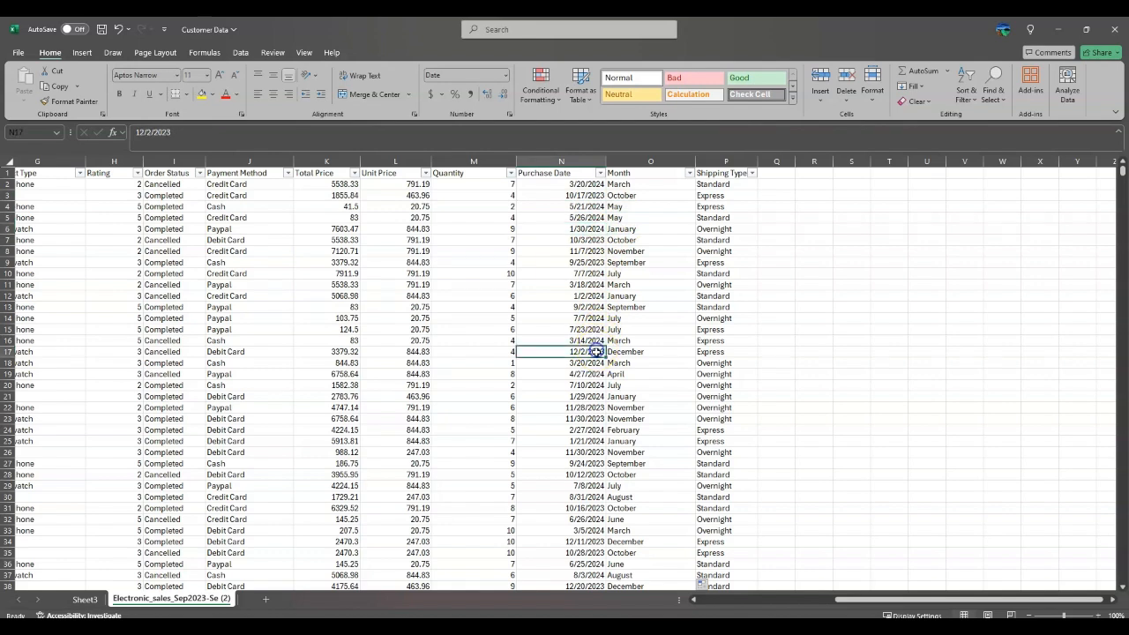
# Check row 23's purchase date, then compare the first Month formula with its source date in N2
pyautogui.click(589, 420)
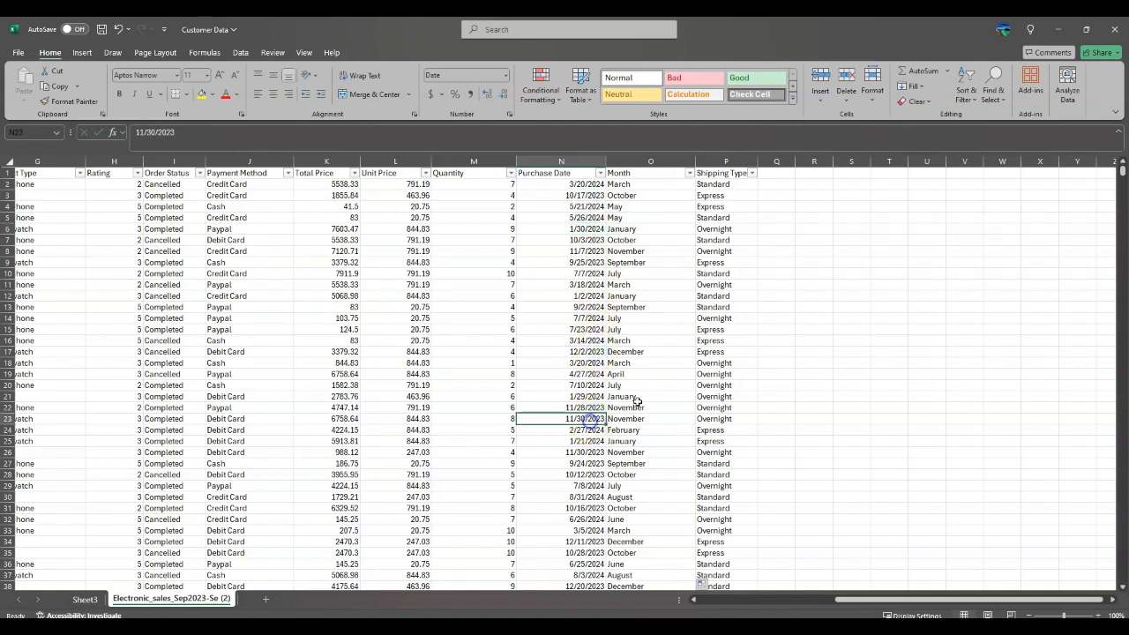
pyautogui.click(672, 181)
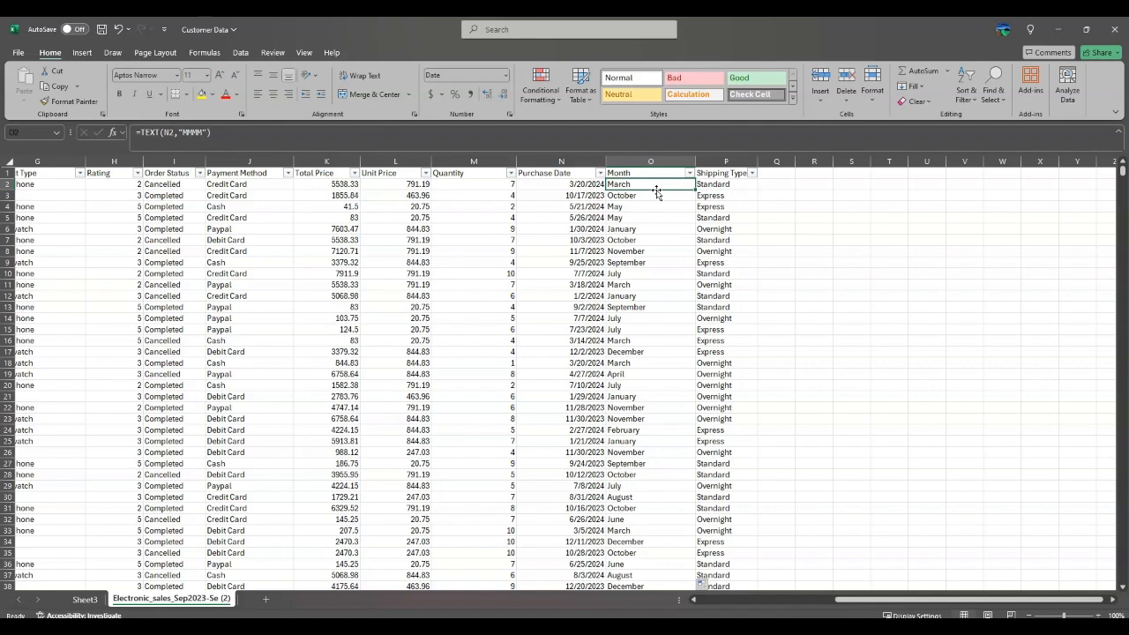
pyautogui.click(597, 184)
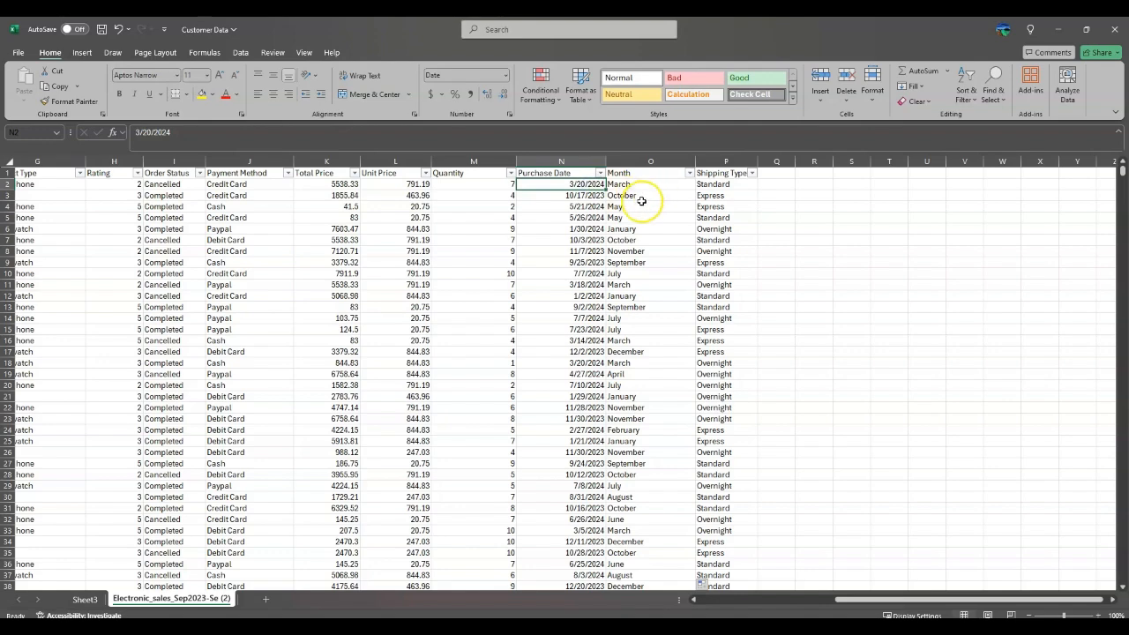
# Insert a new column between Month and Shipping Type and title it Year
pyautogui.click(717, 161)
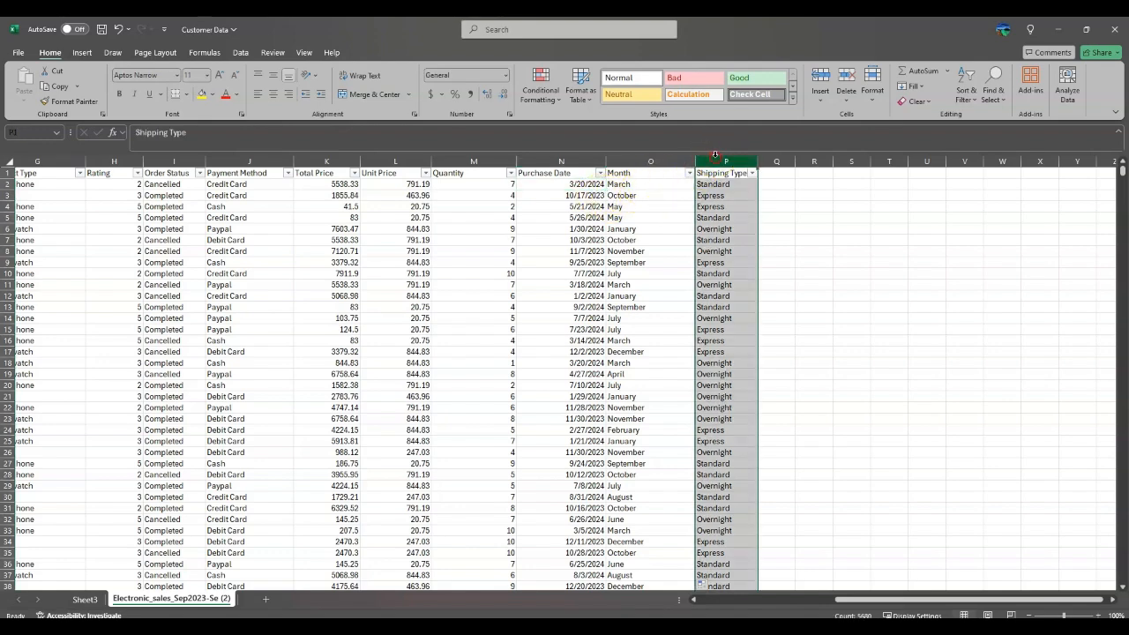
pyautogui.rightClick(718, 161)
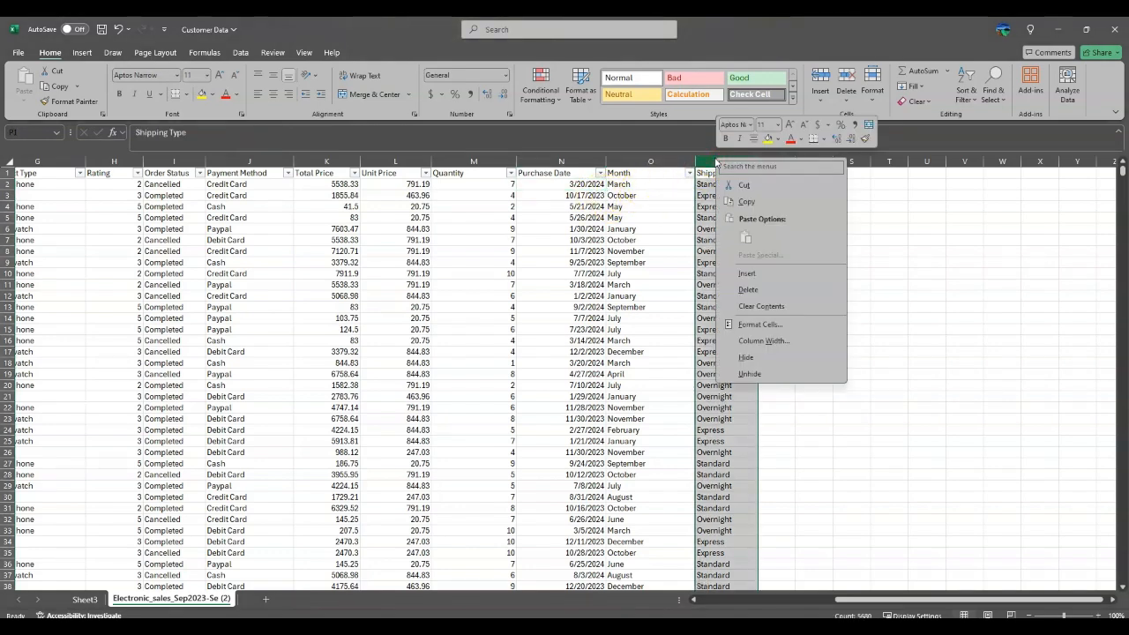
pyautogui.click(747, 274)
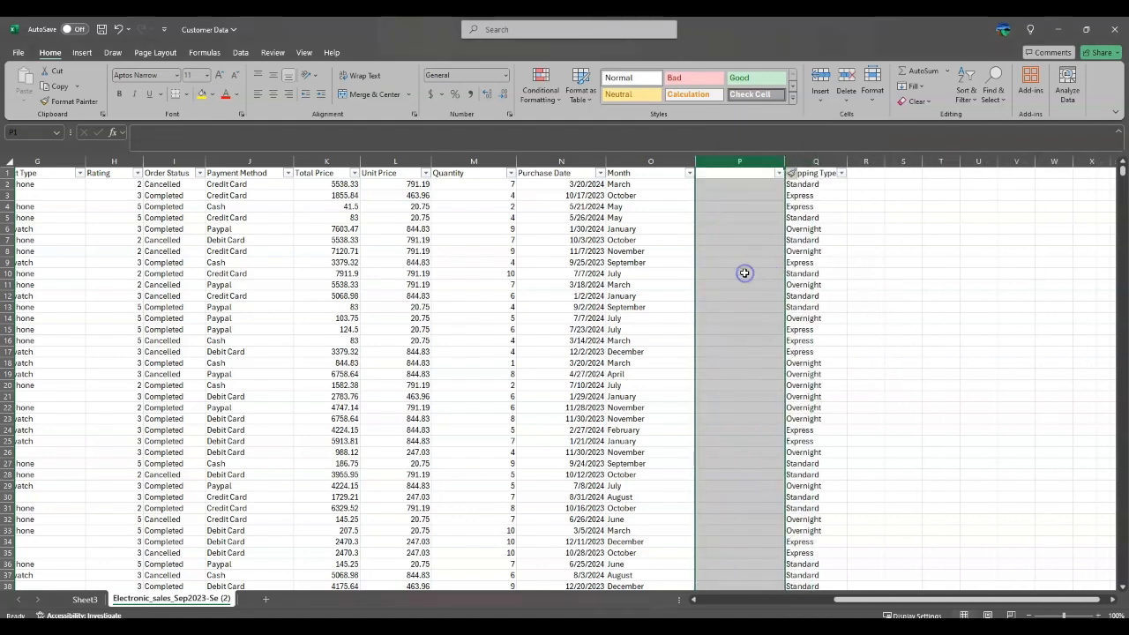
pyautogui.click(731, 174)
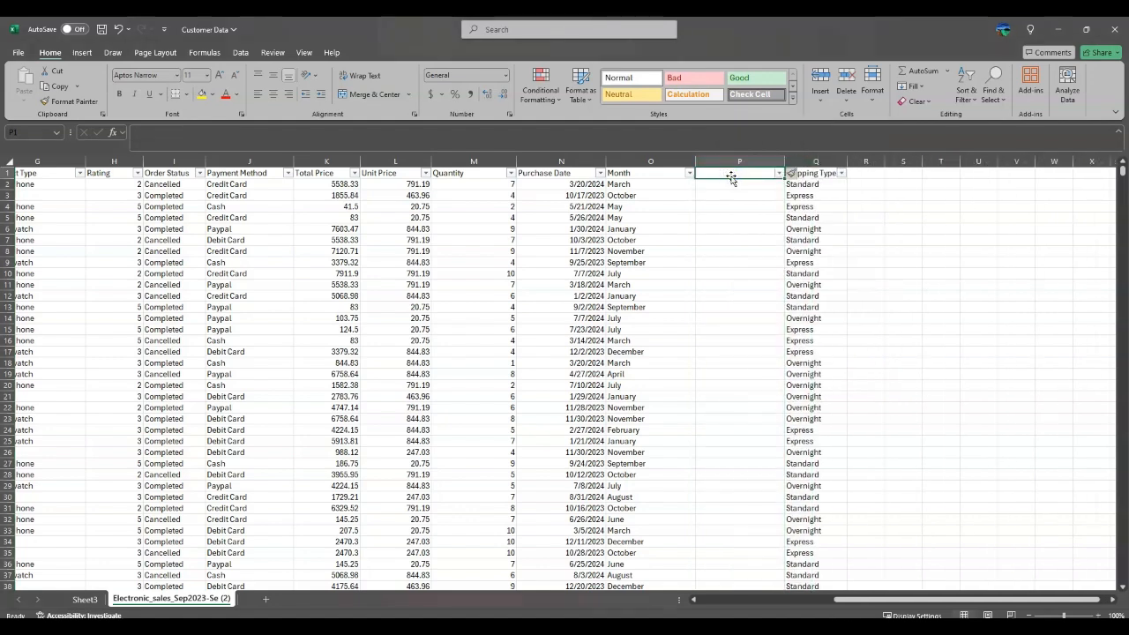
pyautogui.write('Year')
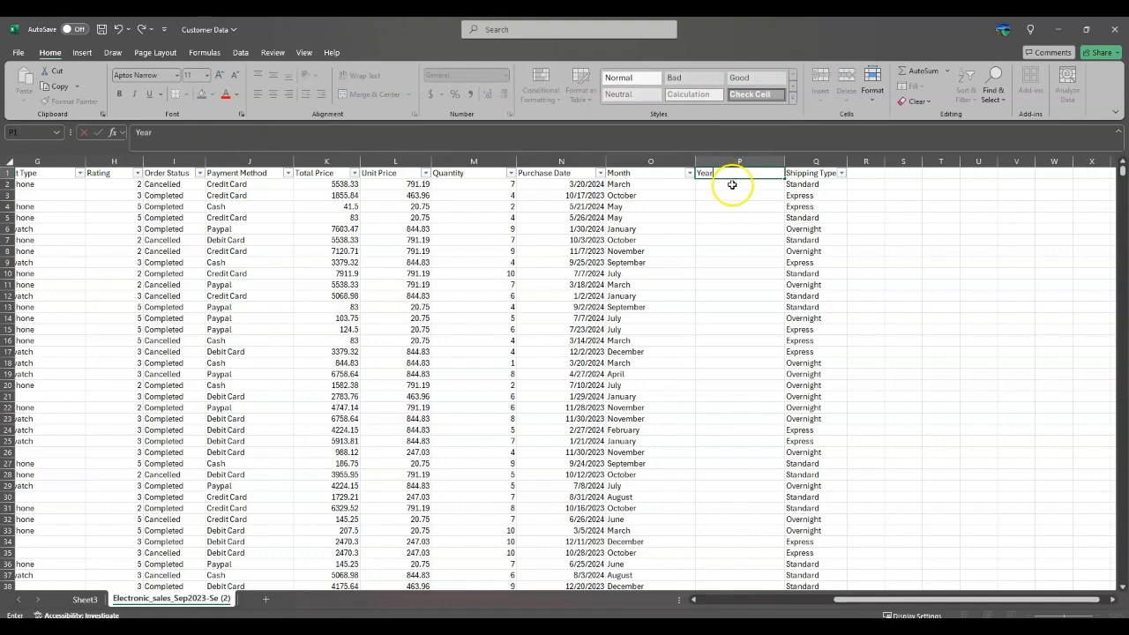
pyautogui.press('Return')
# Enter =TEXT(N2,"YYYY") in P2 to get the year from the purchase date
pyautogui.click(759, 185)
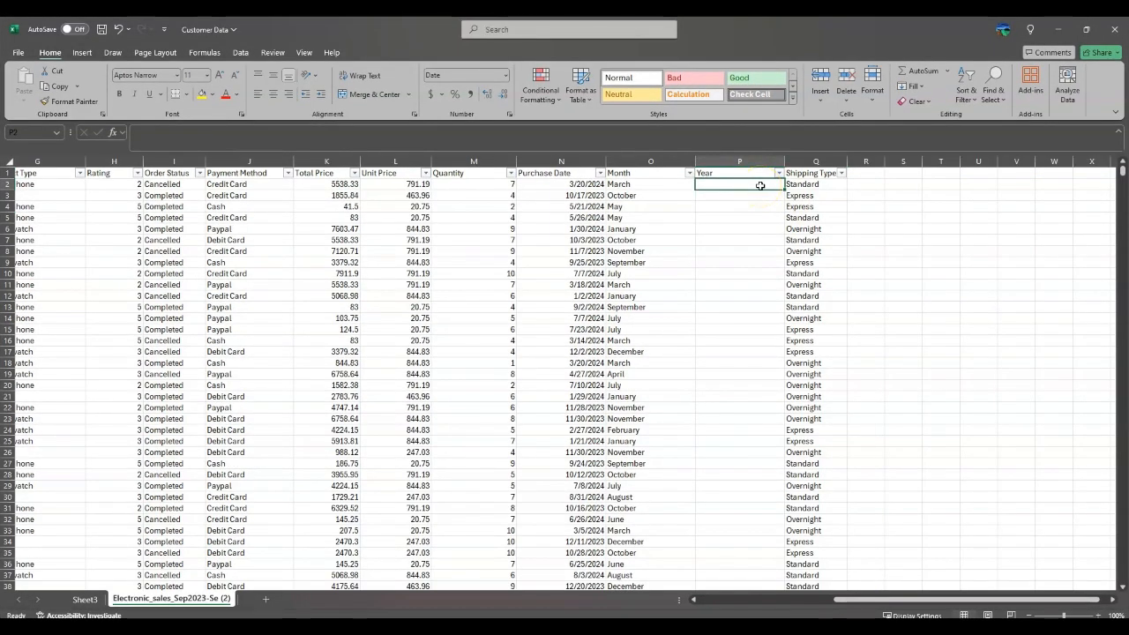
pyautogui.click(731, 183)
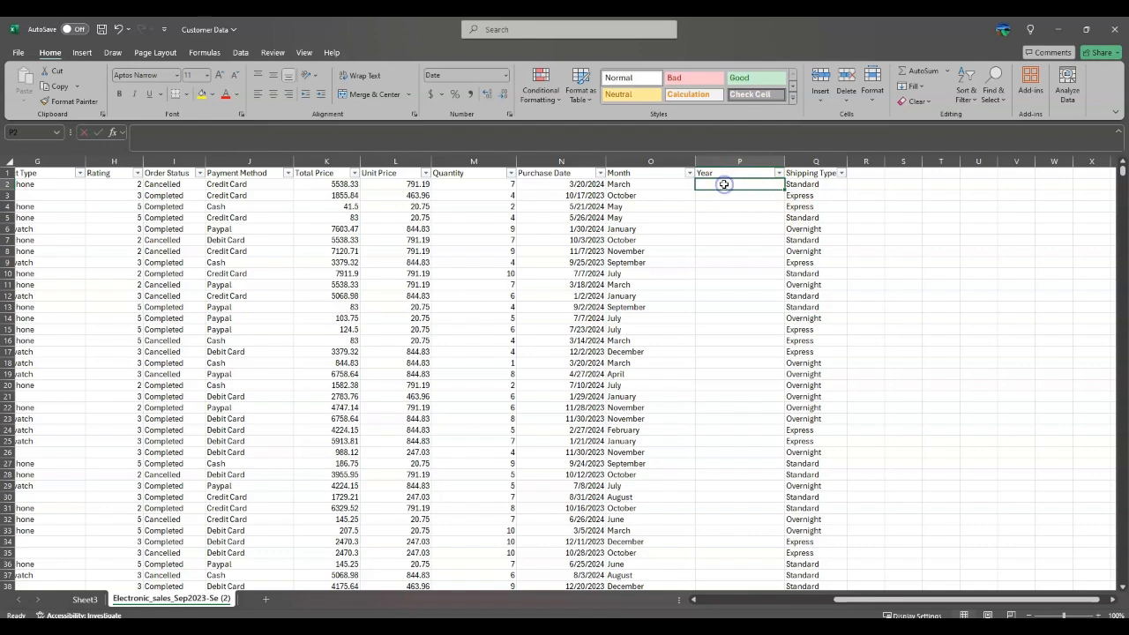
pyautogui.doubleClick(723, 185)
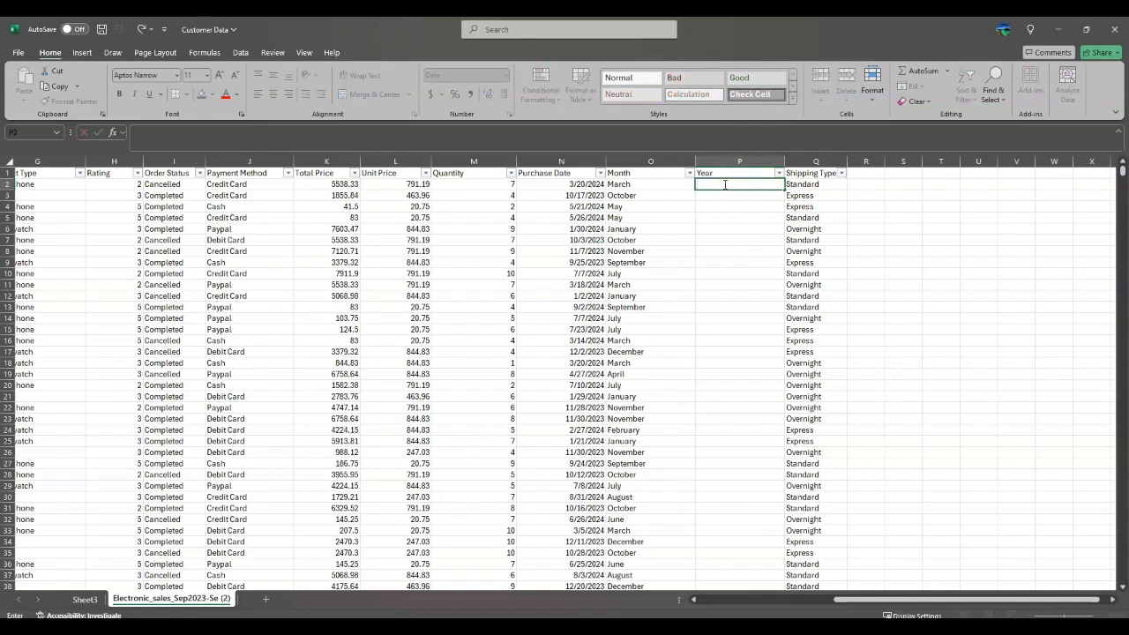
pyautogui.write('=')
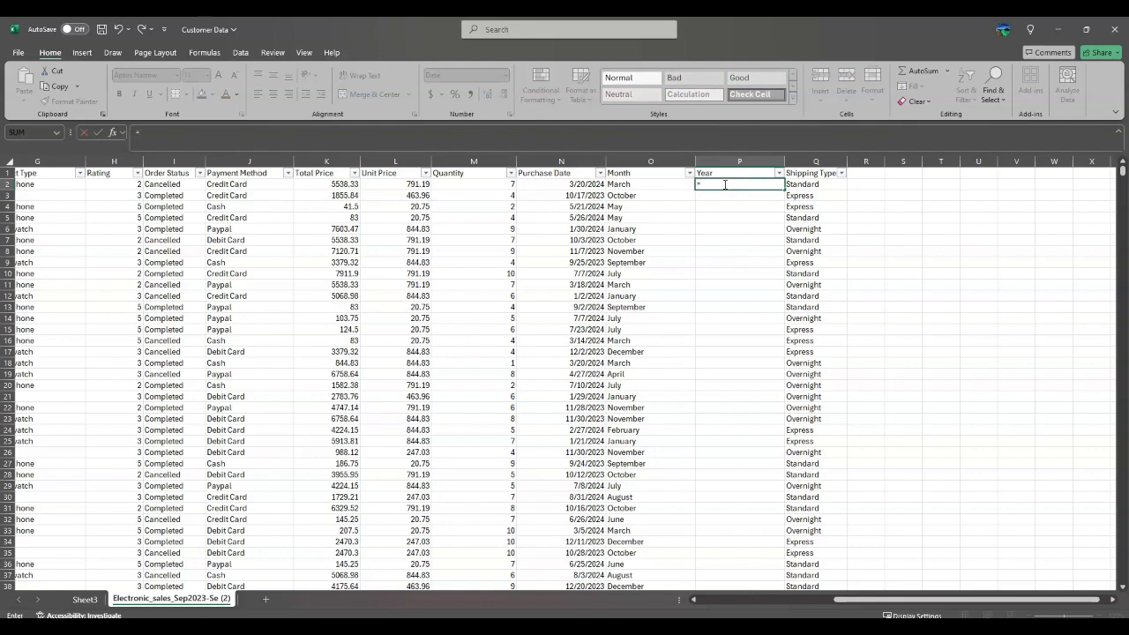
pyautogui.write('TEXT')
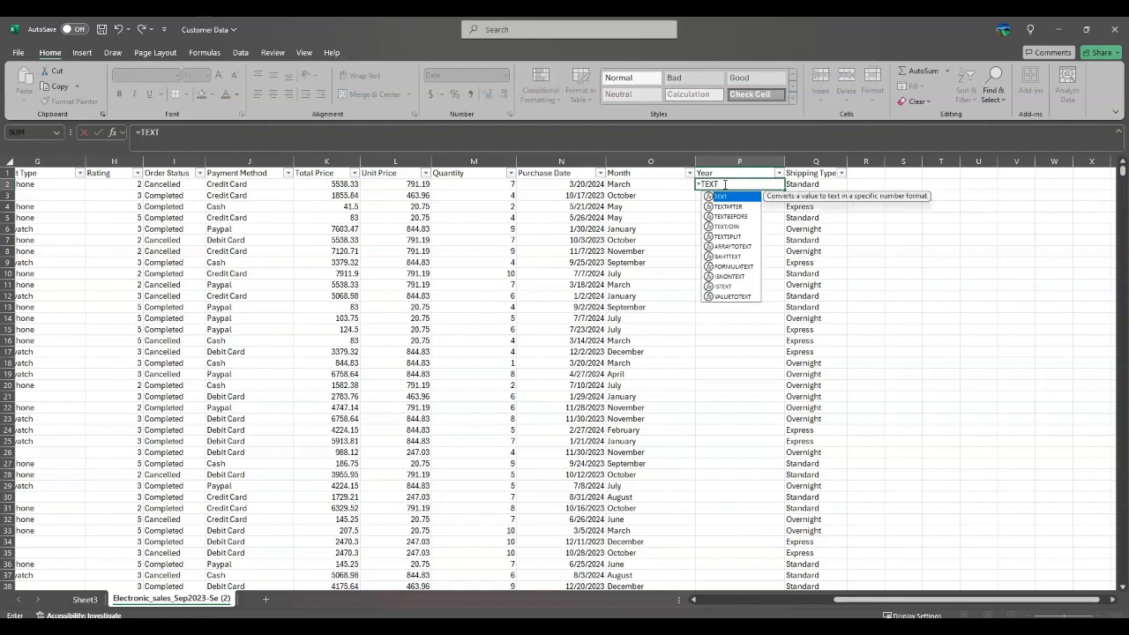
pyautogui.click(721, 198)
pyautogui.doubleClick(723, 200)
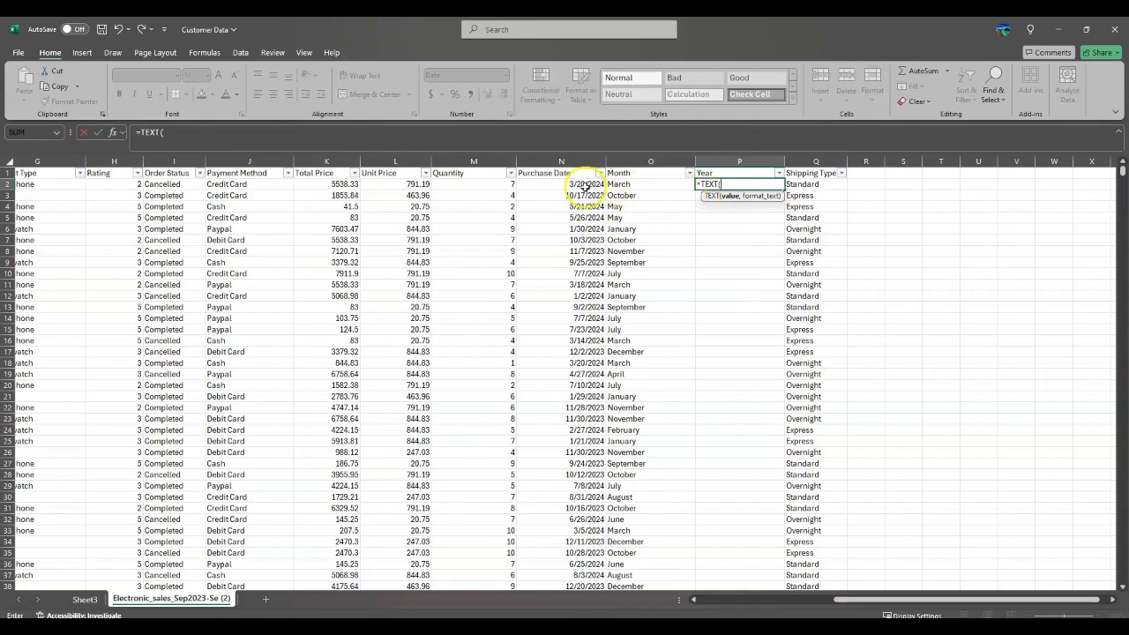
pyautogui.click(585, 186)
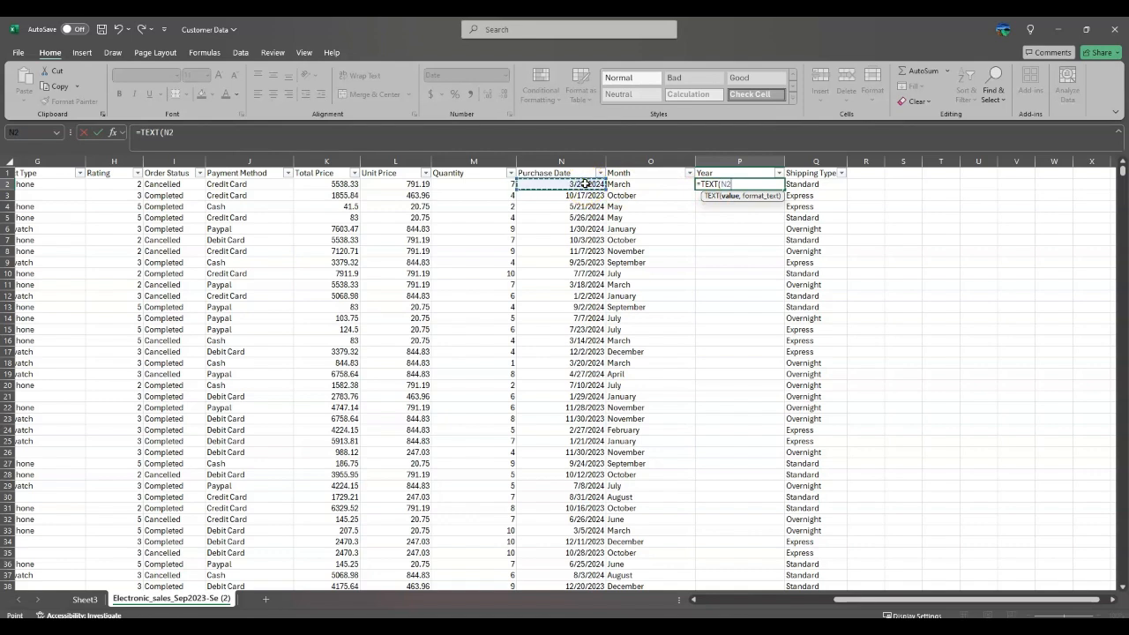
pyautogui.write(',"')
pyautogui.write('YY')
pyautogui.write('YY")')
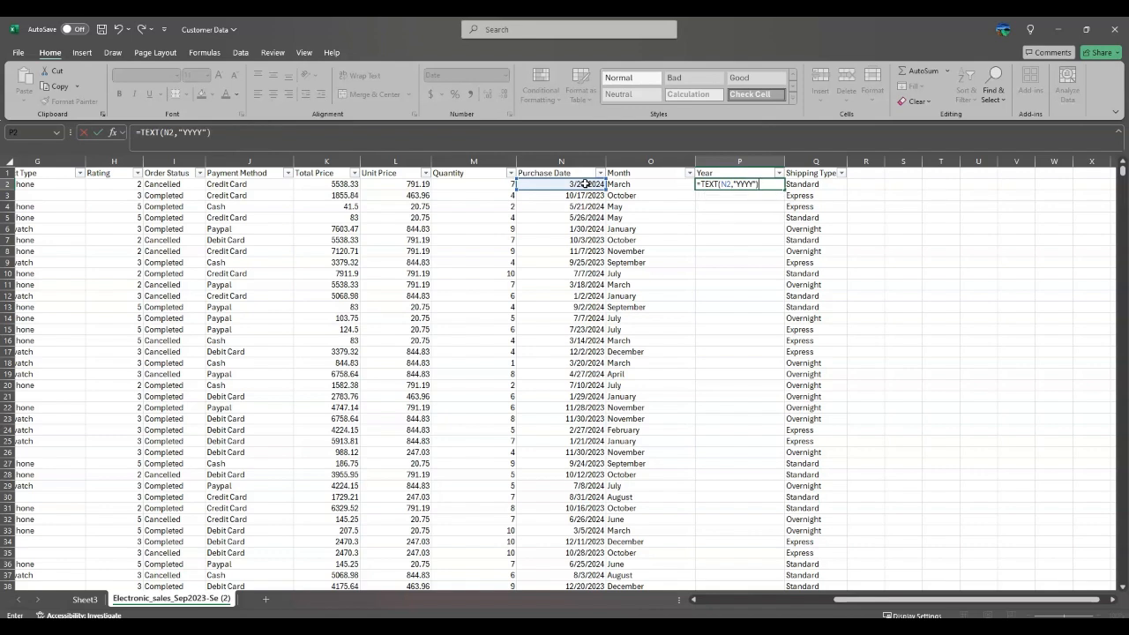
pyautogui.press('Return')
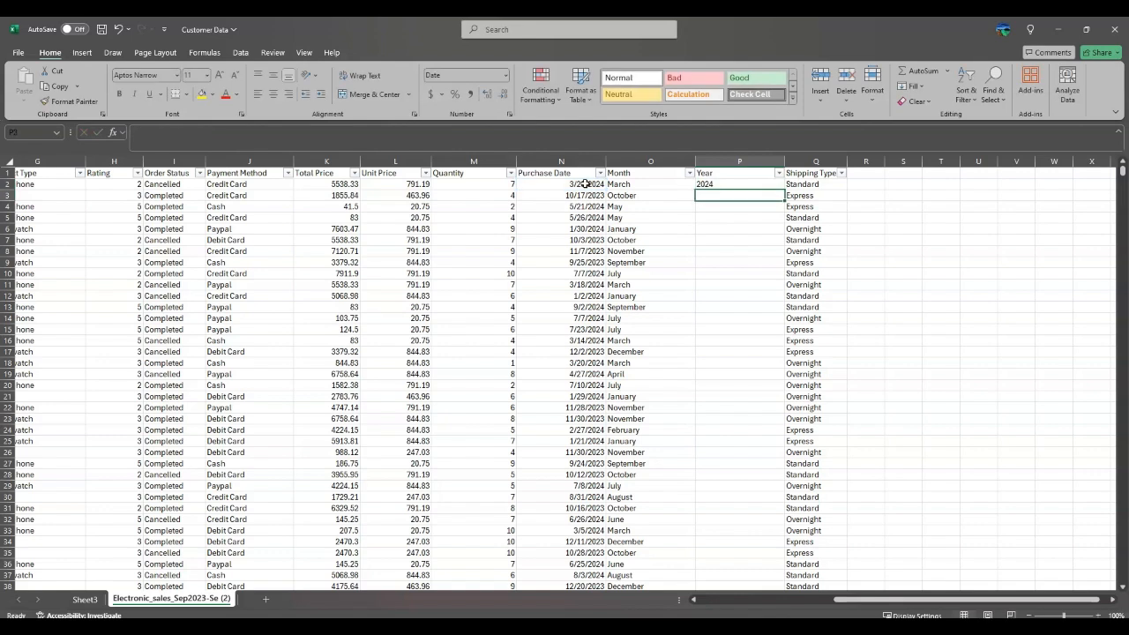
# Check P2 against its purchase date and fill the year formula down the whole Year column
pyautogui.click(715, 185)
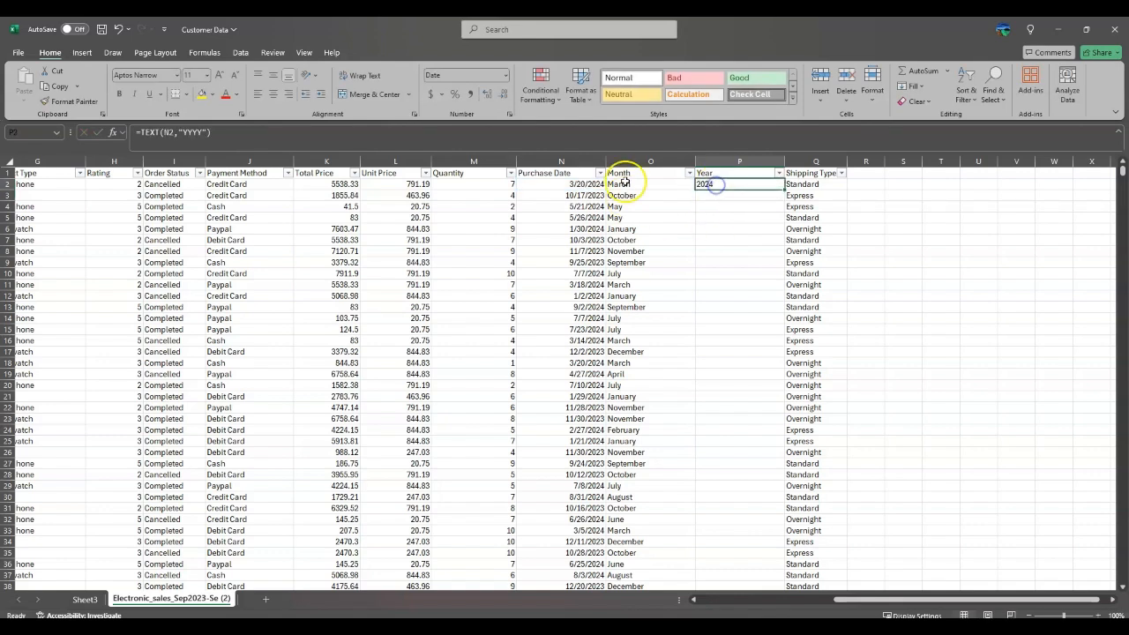
pyautogui.click(591, 184)
pyautogui.click(734, 184)
pyautogui.doubleClick(784, 189)
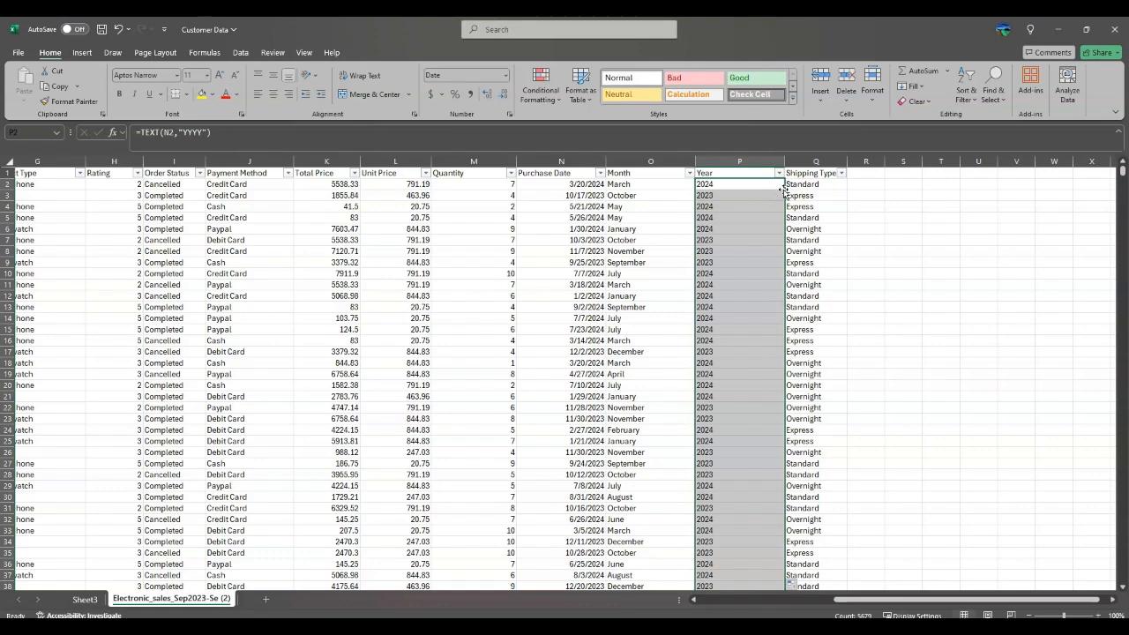
# Compare several Year values with the purchase dates in the same rows and return to the Year header
pyautogui.click(728, 262)
pyautogui.click(598, 262)
pyautogui.click(726, 317)
pyautogui.click(597, 318)
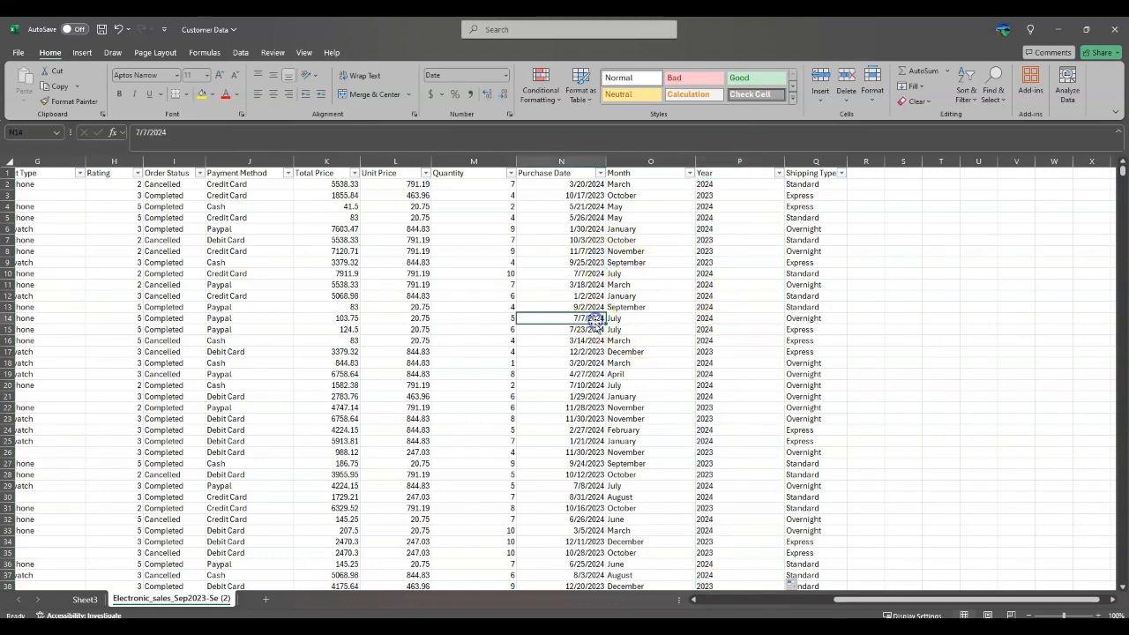
pyautogui.click(701, 418)
pyautogui.click(597, 418)
pyautogui.click(726, 430)
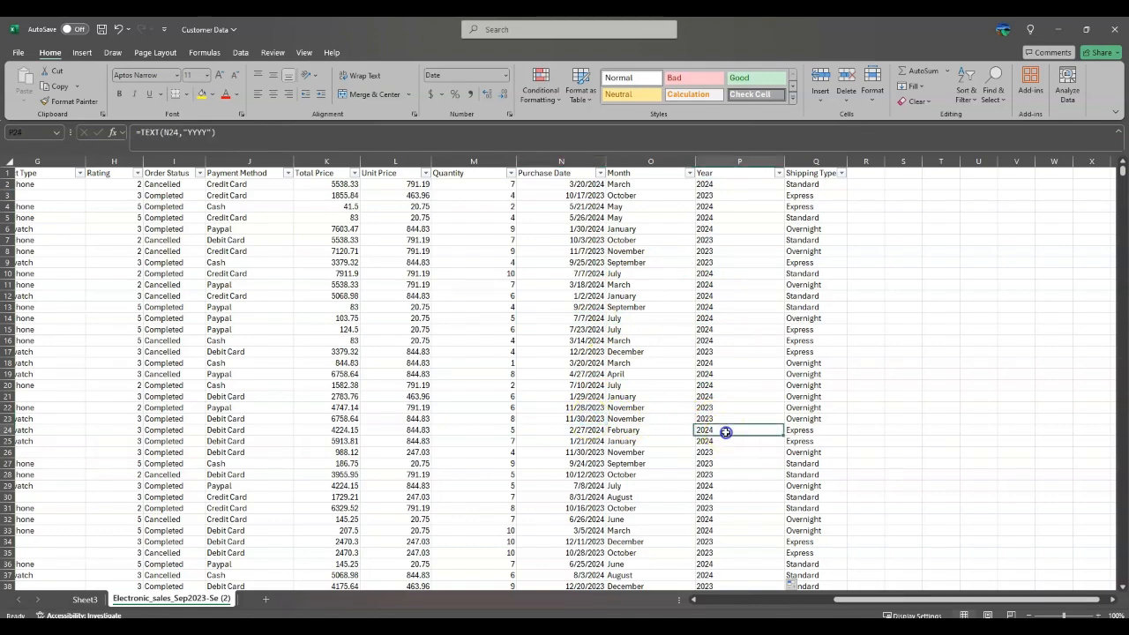
pyautogui.click(597, 431)
pyautogui.click(718, 432)
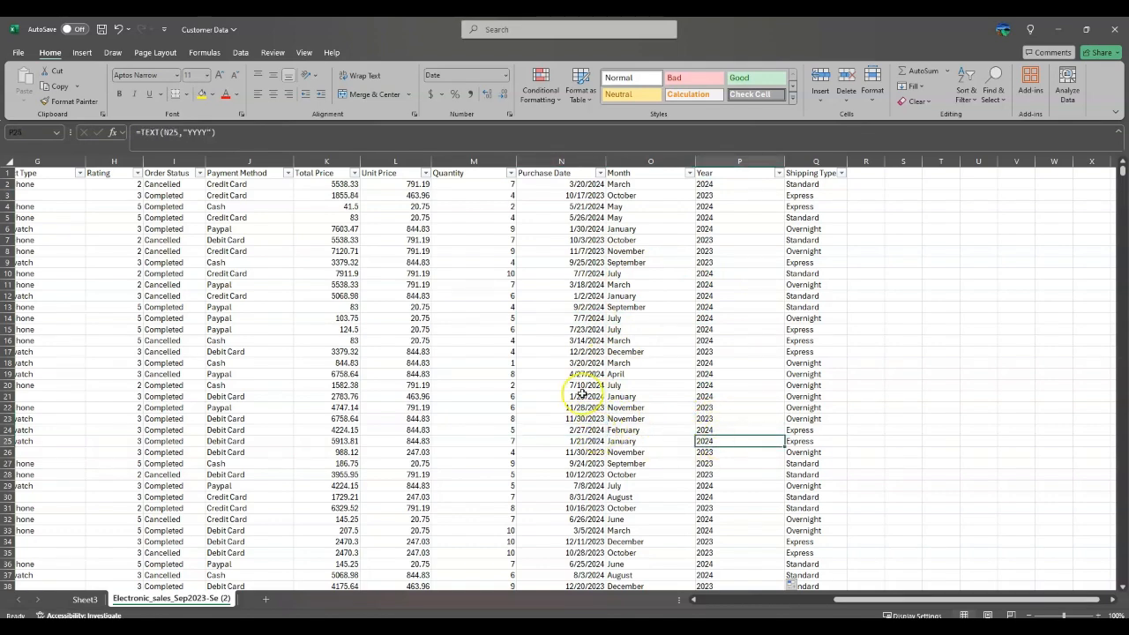
pyautogui.hotkey('ctrl', 'Up')
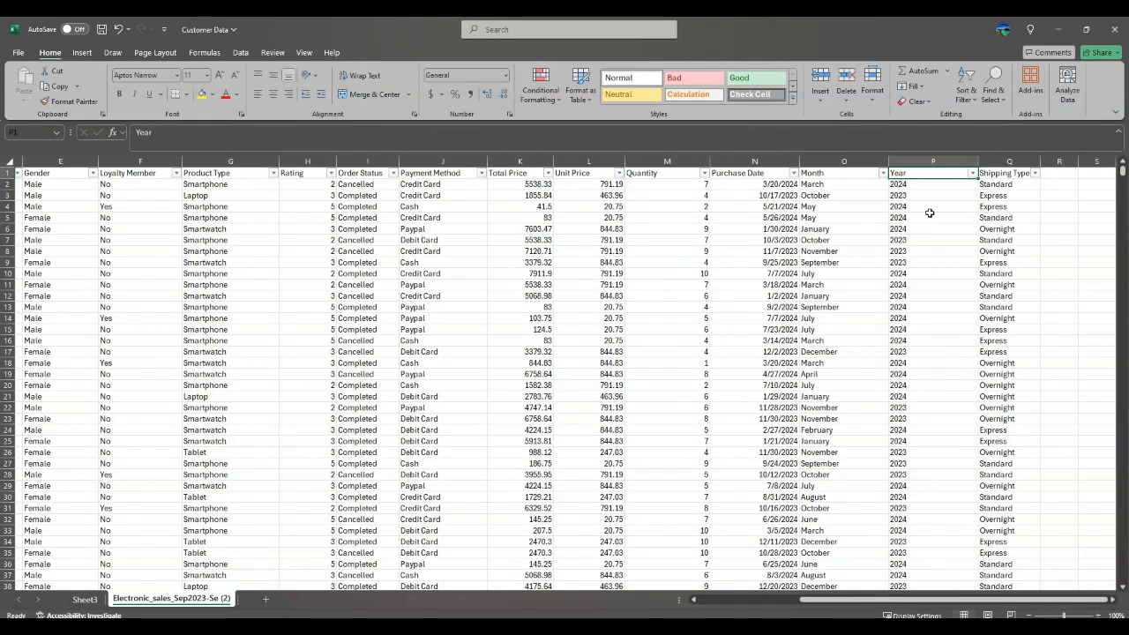
# Create a PivotTable on a new worksheet, using columns A to Q of the Electronic_sales_Sep2023-Se (2) sheet as its source
pyautogui.moveTo(909, 602); pyautogui.dragTo(805, 604)
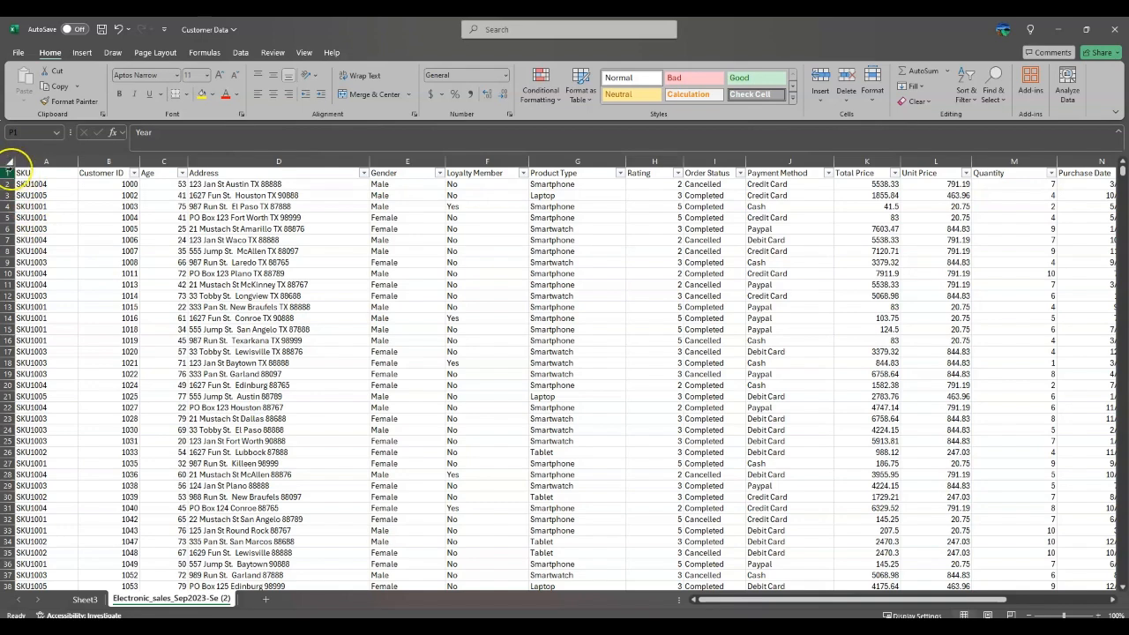
pyautogui.click(9, 160)
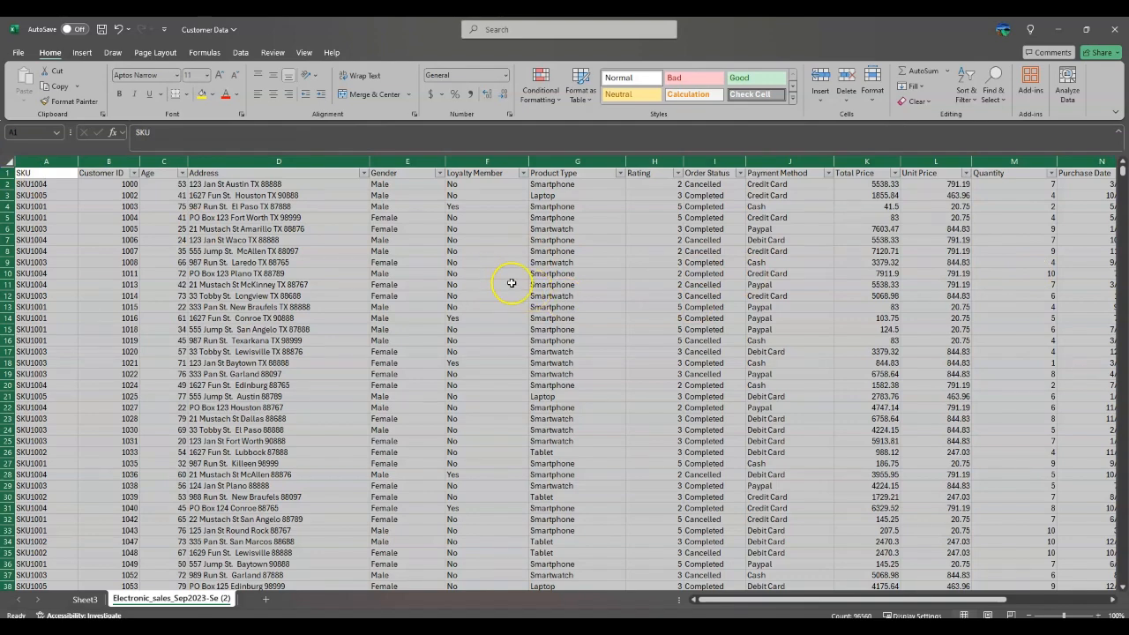
pyautogui.click(82, 54)
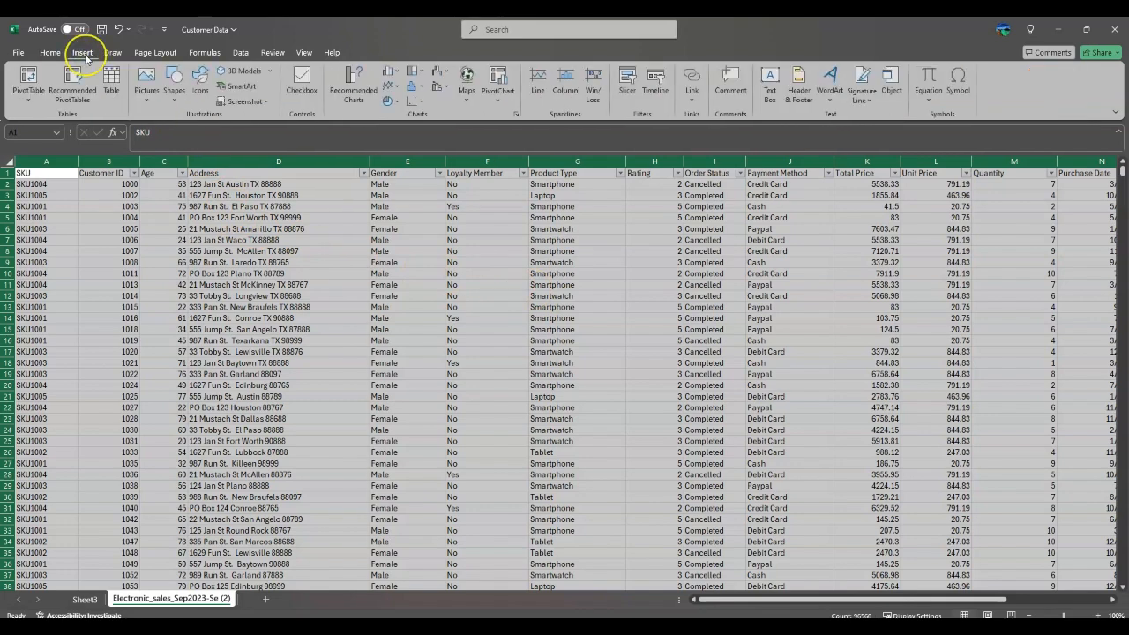
pyautogui.click(27, 82)
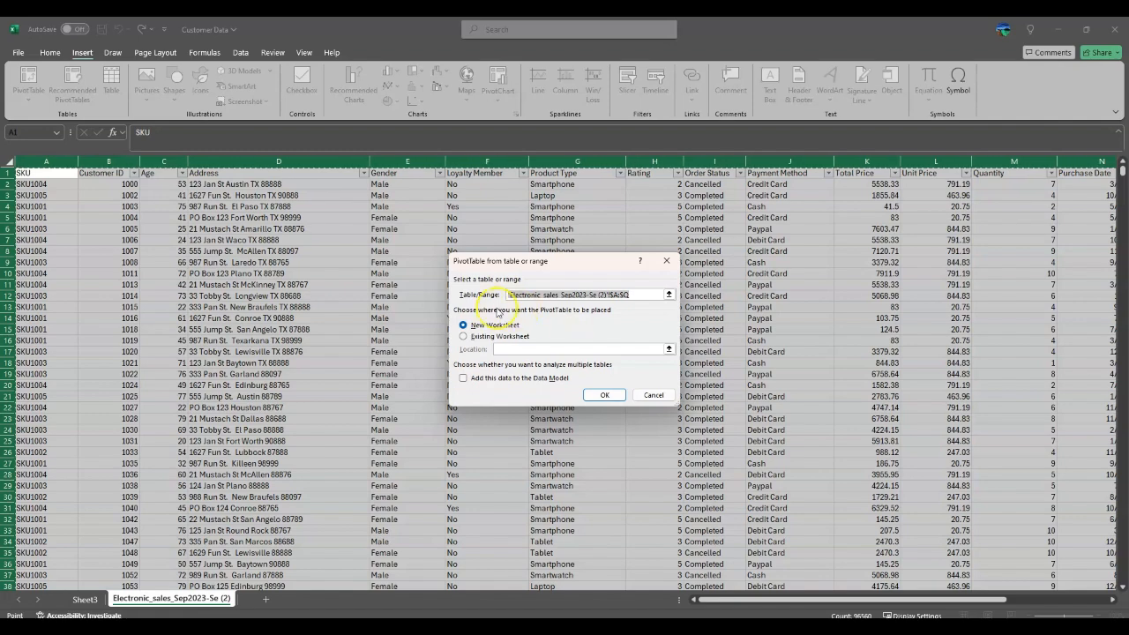
pyautogui.click(633, 296)
pyautogui.click(39, 168)
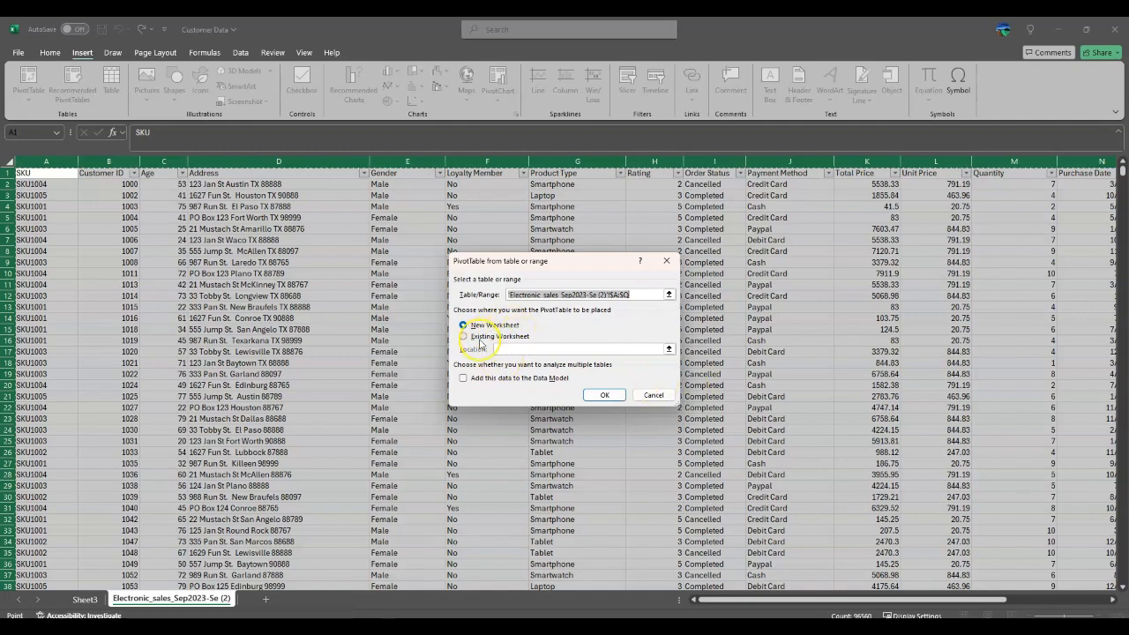
pyautogui.click(462, 336)
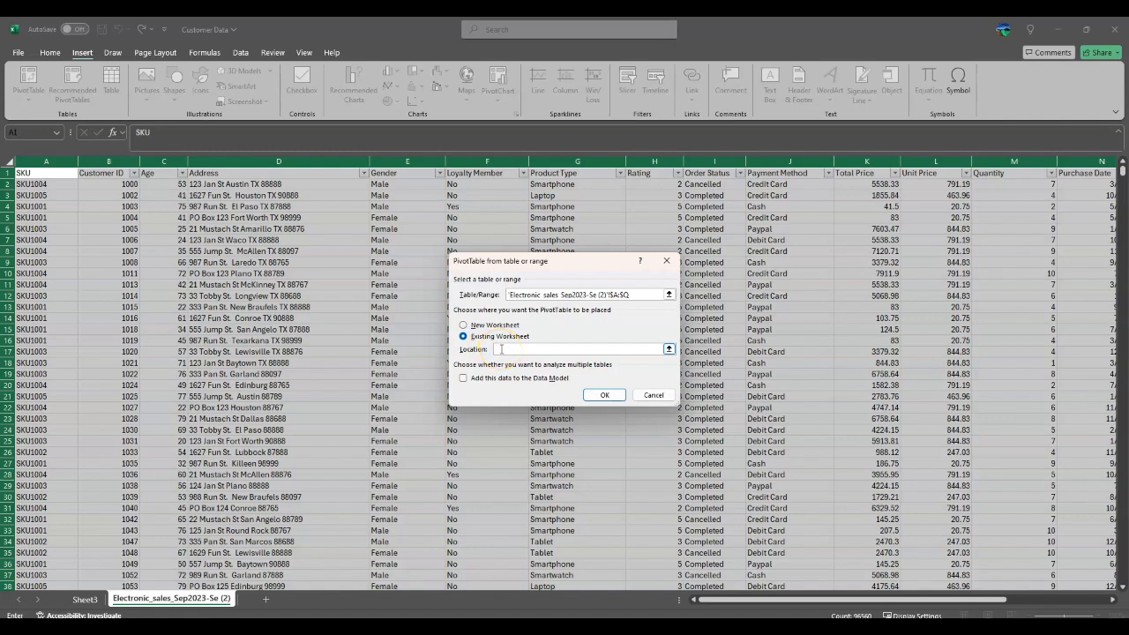
pyautogui.click(463, 325)
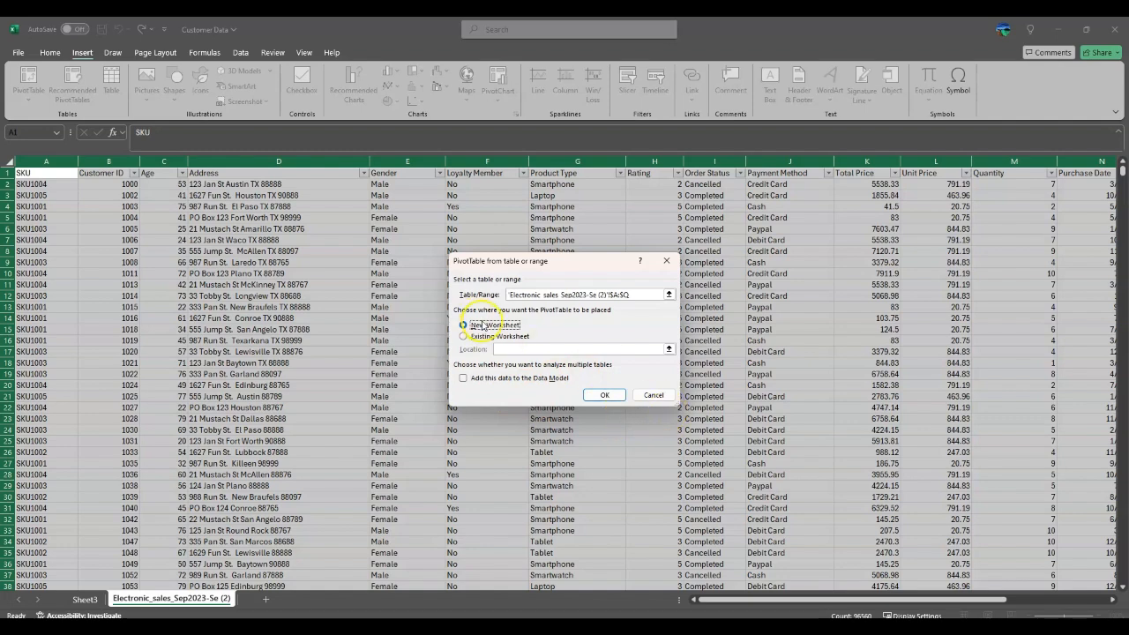
pyautogui.click(605, 396)
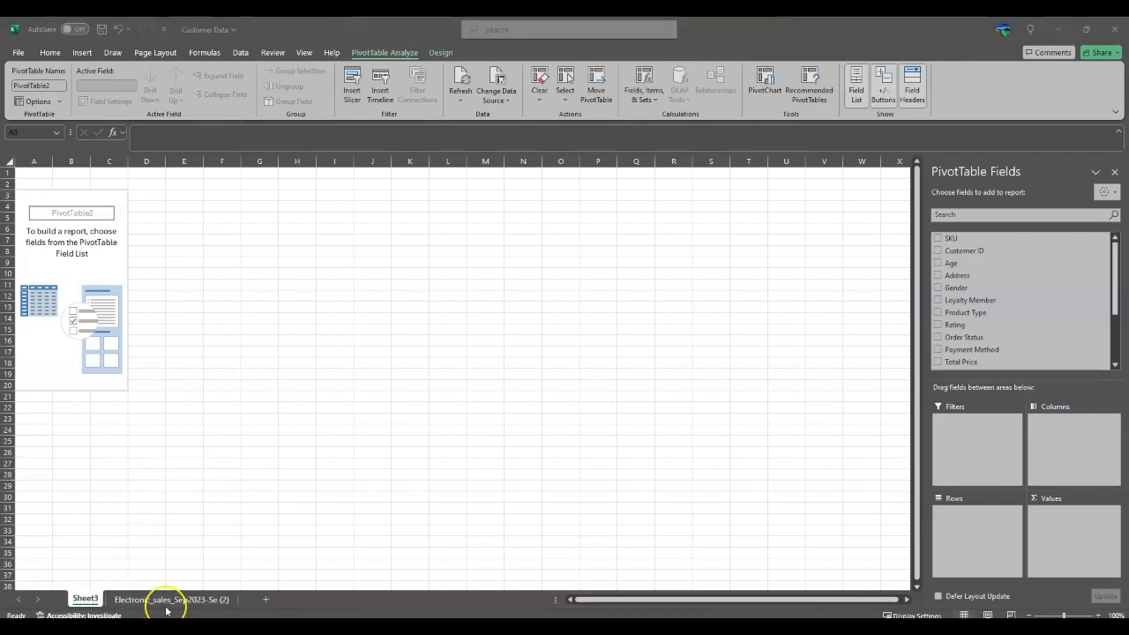
# Go back to the Electronic_sales_Sep2023-Se (2) sheet and review its SKU, Customer ID and Address column headers
pyautogui.click(162, 607)
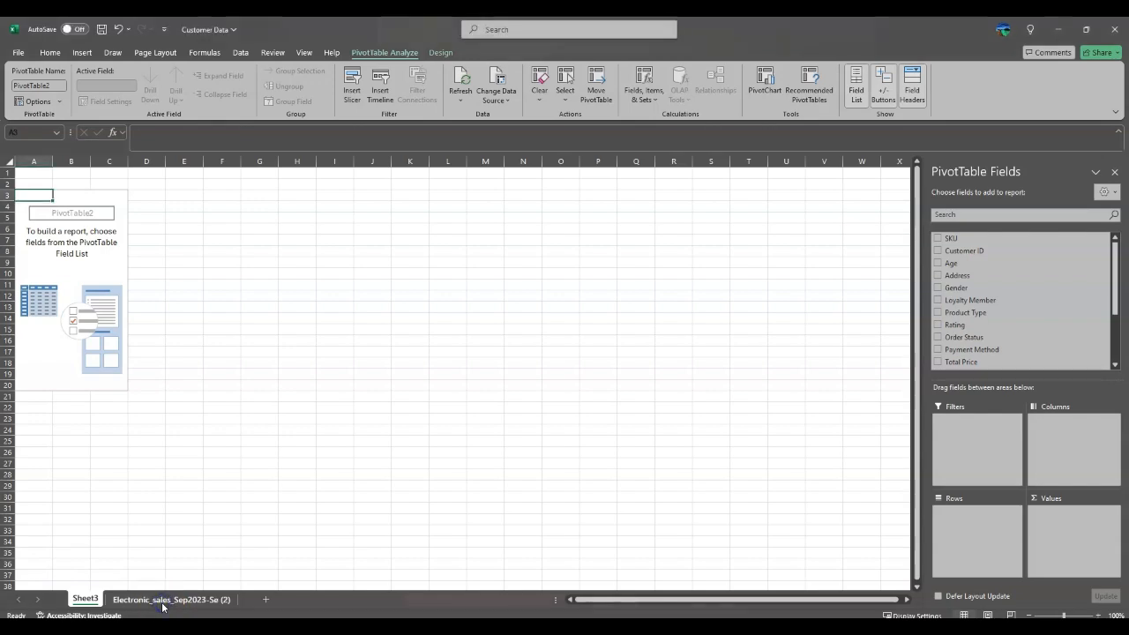
pyautogui.click(163, 606)
pyautogui.click(35, 173)
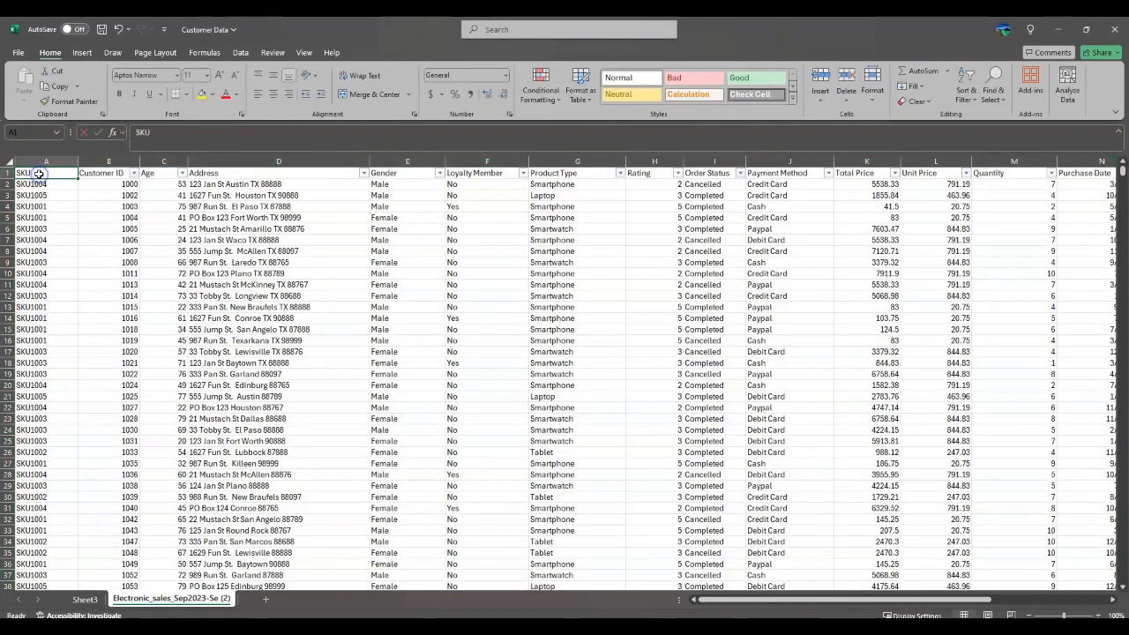
pyautogui.click(67, 172)
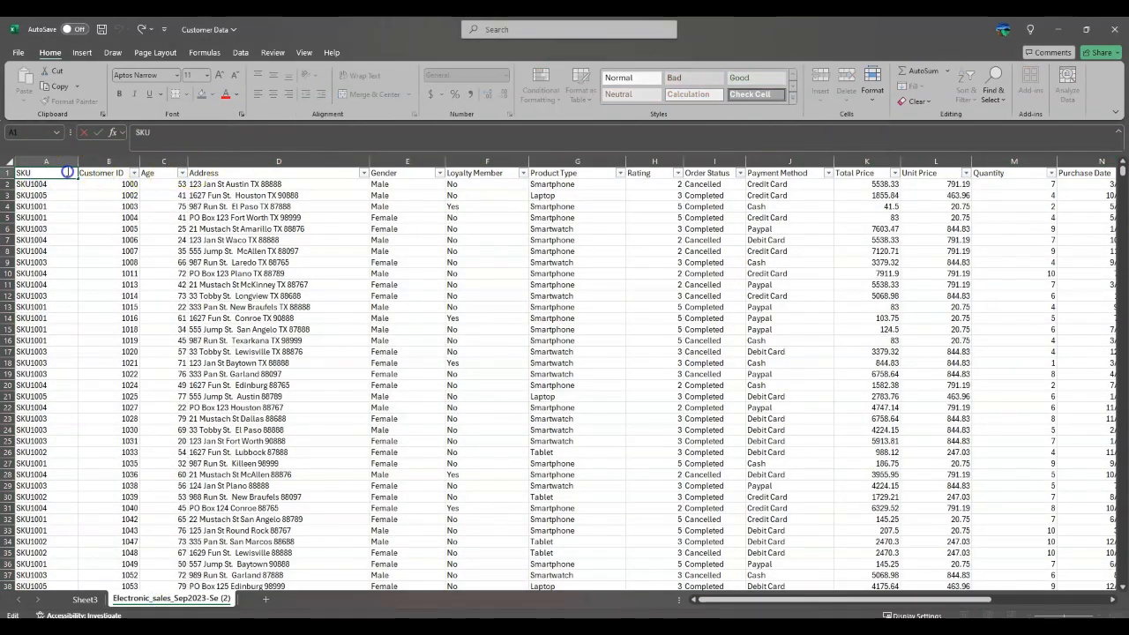
pyautogui.click(113, 170)
pyautogui.click(216, 174)
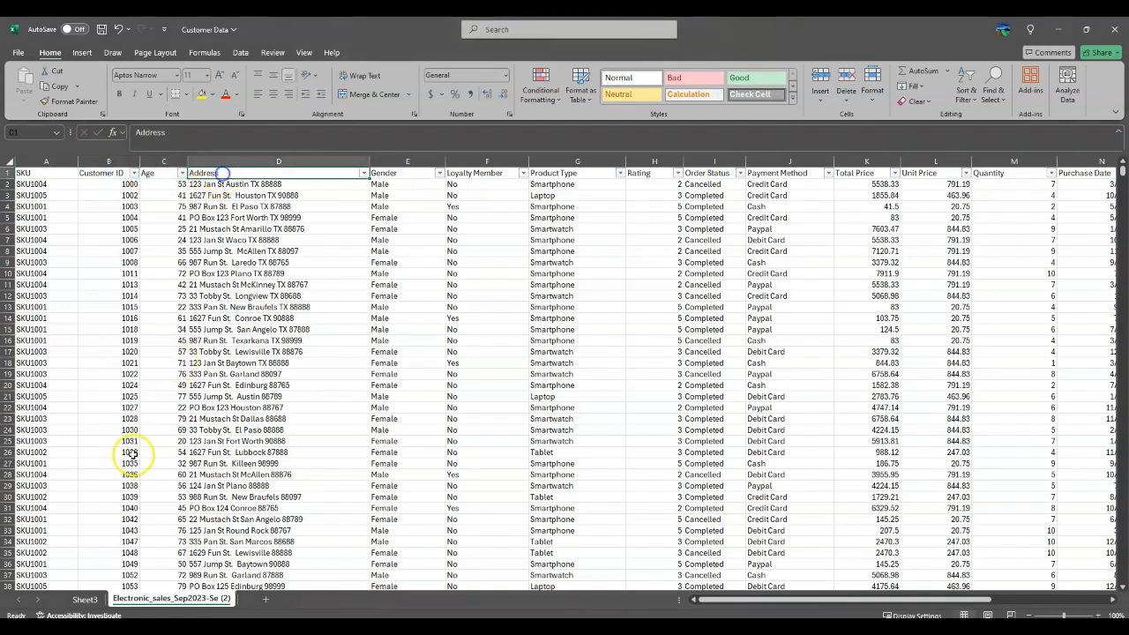
# Return to the PivotTable on Sheet3 and add the Gender field to both its Rows and Values areas
pyautogui.click(85, 599)
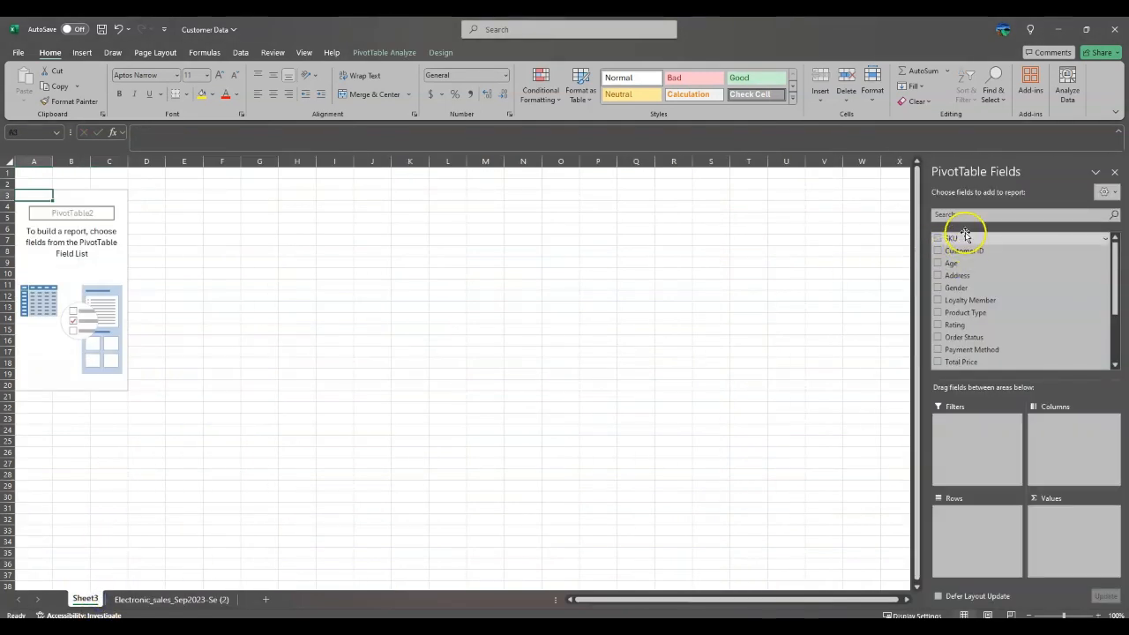
pyautogui.scroll(-3, 998, 315)
pyautogui.scroll(3, 998, 316)
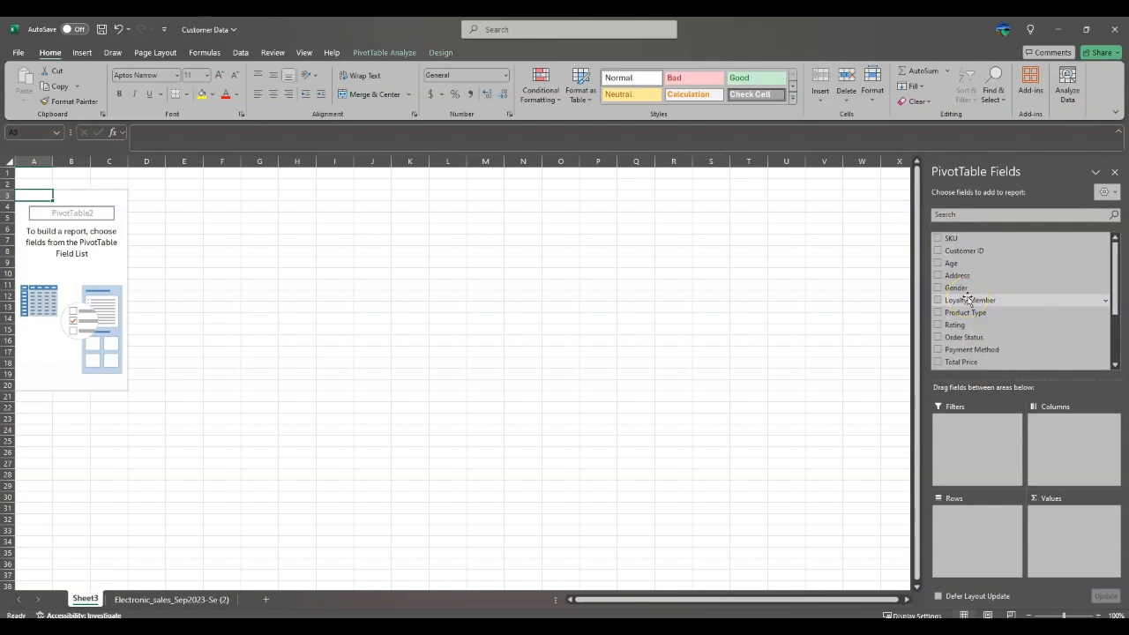
pyautogui.click(76, 331)
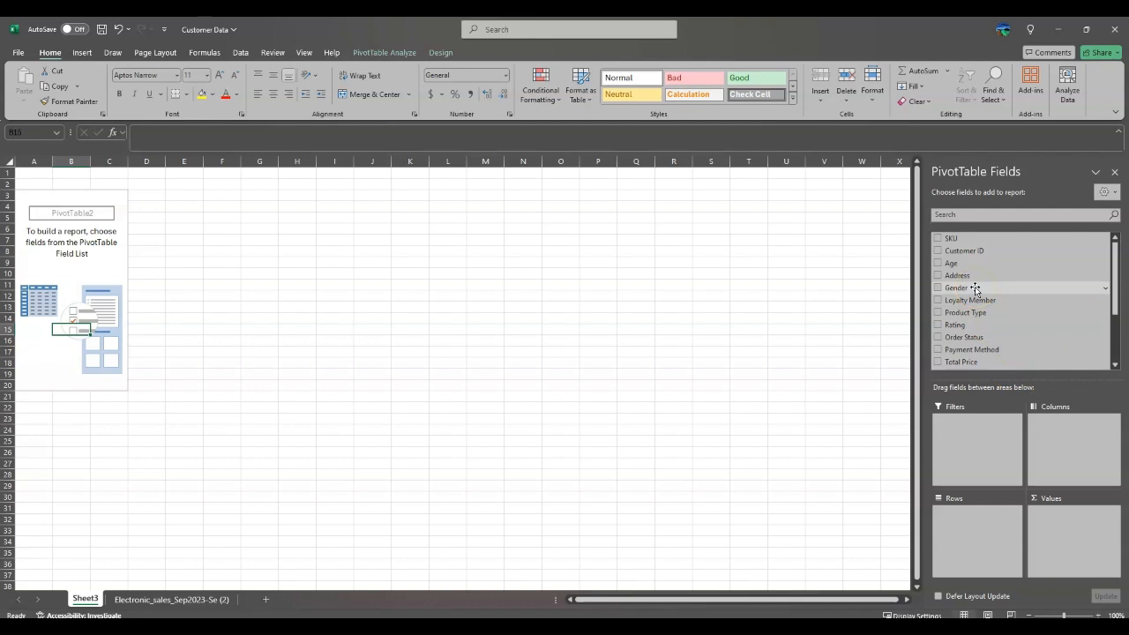
pyautogui.moveTo(976, 288); pyautogui.dragTo(971, 529)
pyautogui.moveTo(983, 289); pyautogui.dragTo(1073, 538)
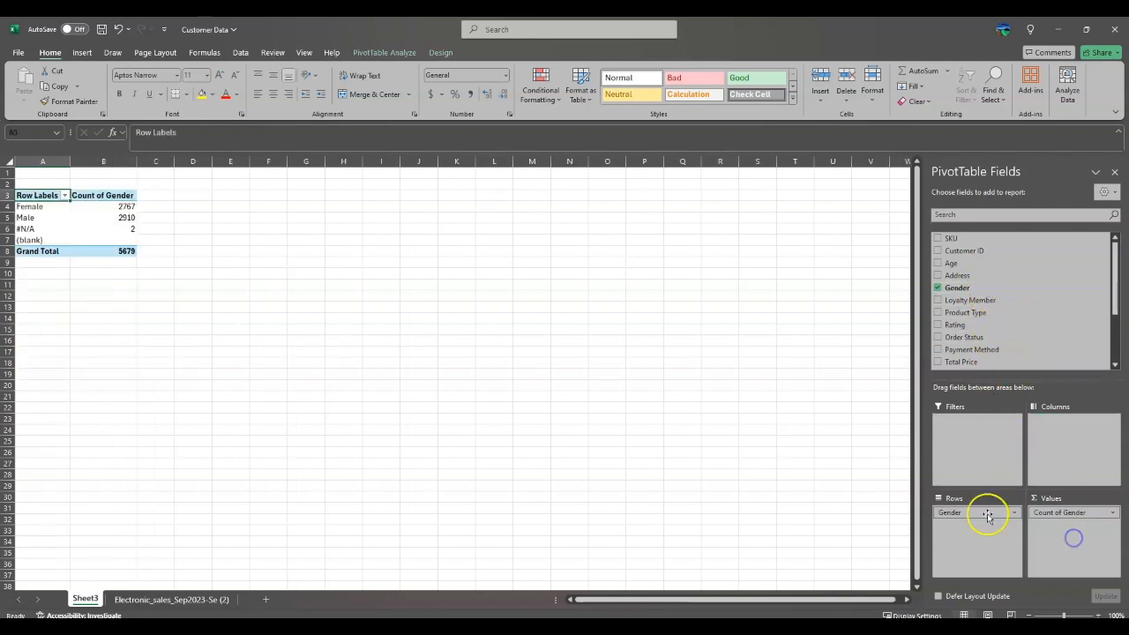
pyautogui.click(65, 196)
pyautogui.click(159, 214)
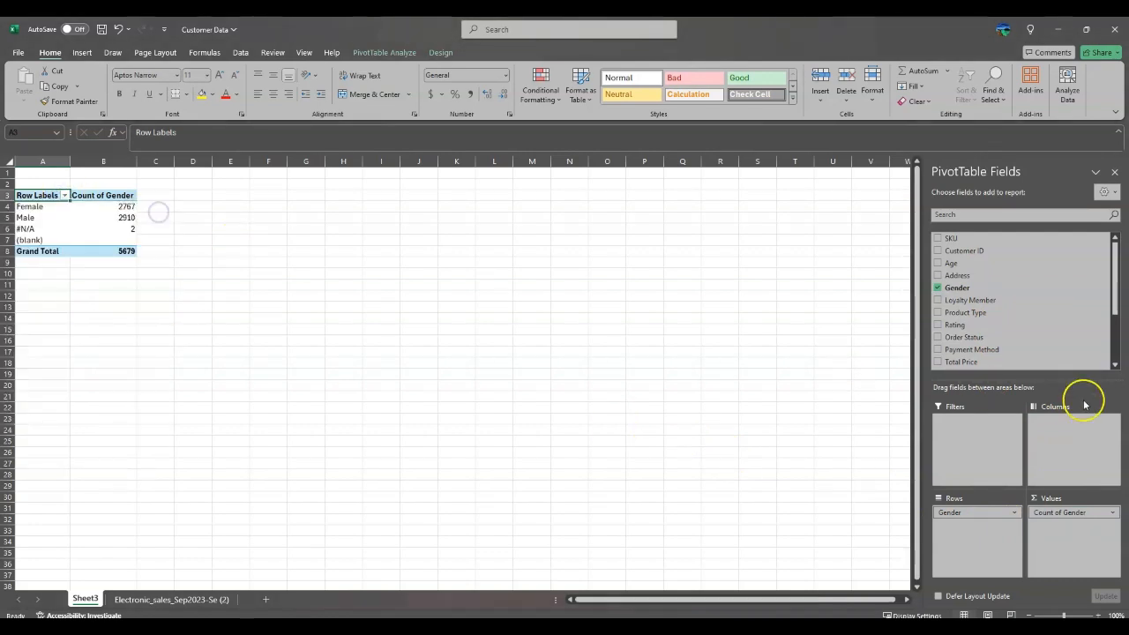
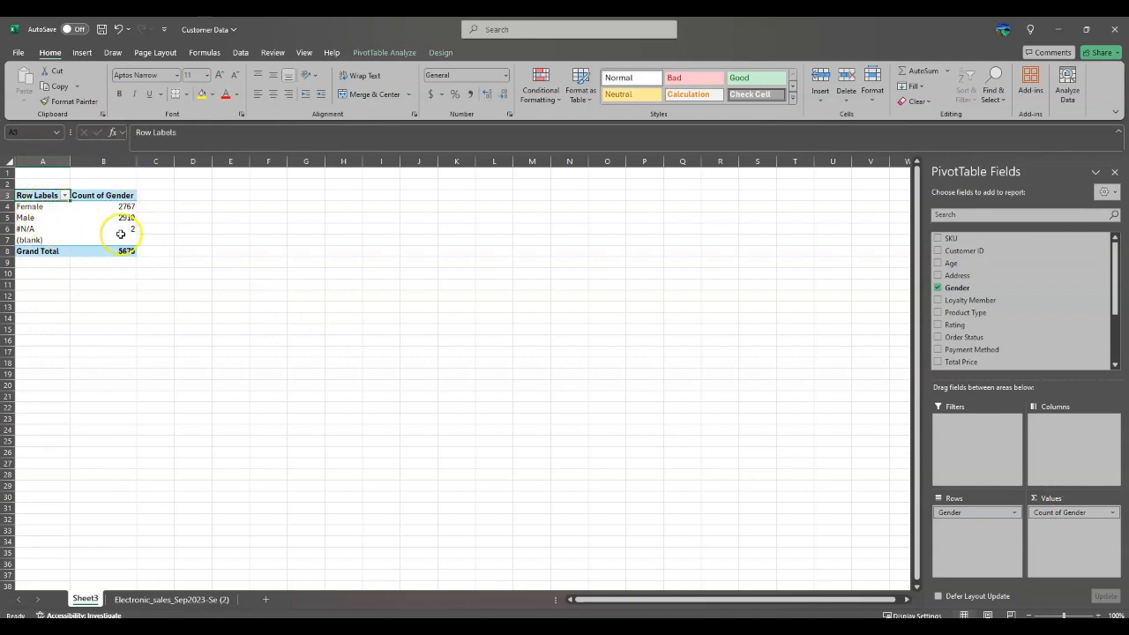
# Filter the PivotTable's row labels to exclude #N/A and (blank), keeping only Female and Male
pyautogui.click(9, 228)
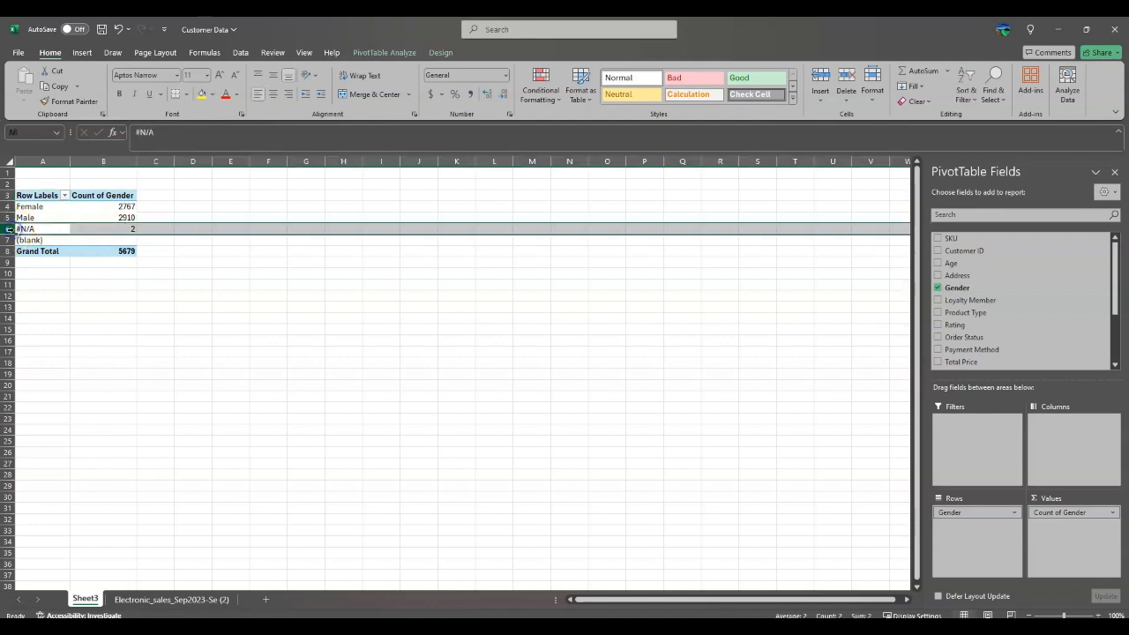
pyautogui.click(65, 195)
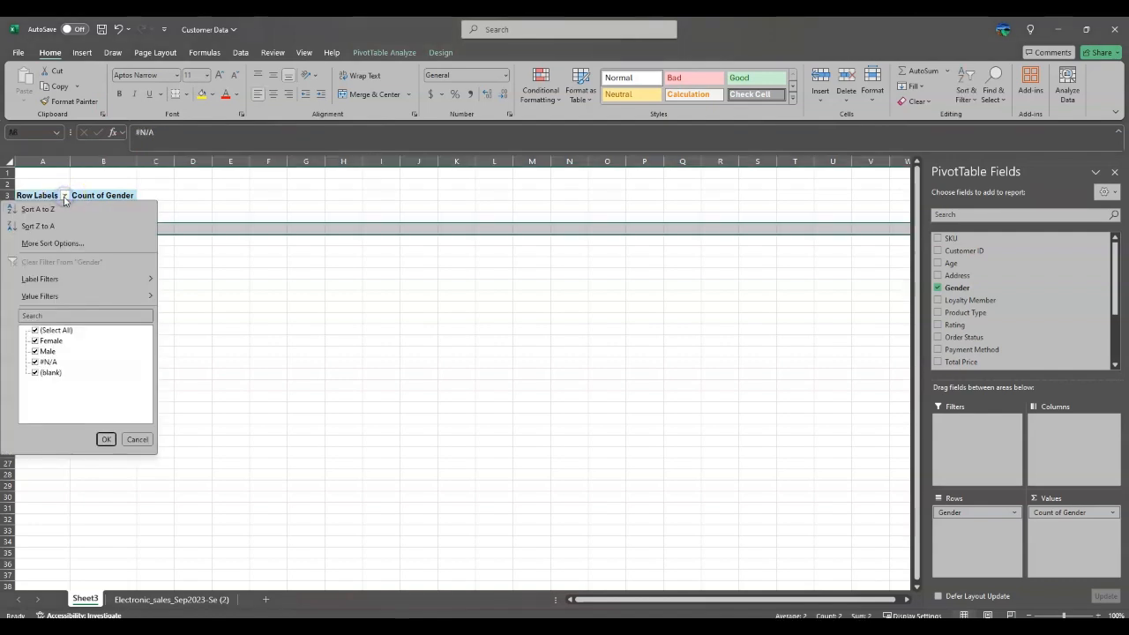
pyautogui.click(35, 362)
pyautogui.click(35, 372)
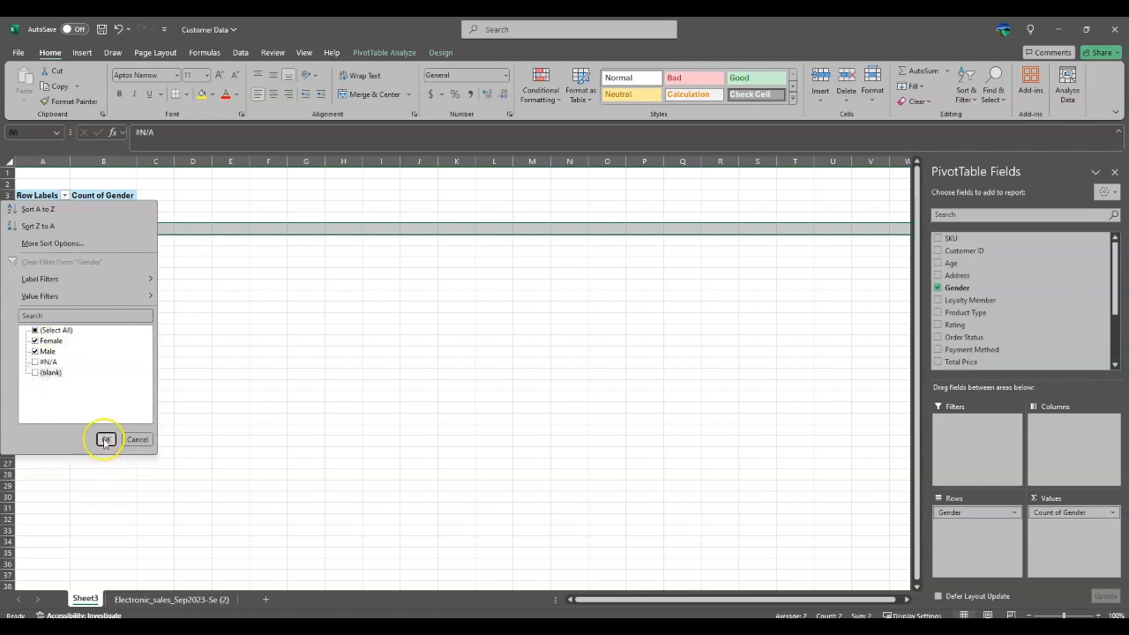
pyautogui.click(105, 439)
pyautogui.click(128, 334)
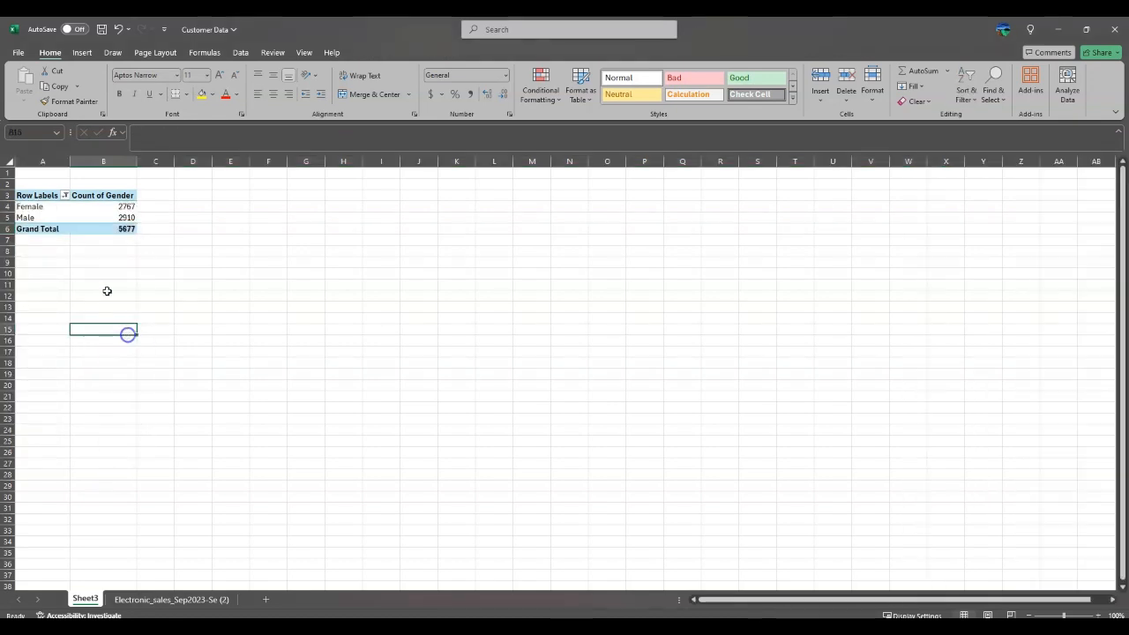
# Review the Female, Male and Grand Total counts in the gender PivotTable
pyautogui.click(43, 195)
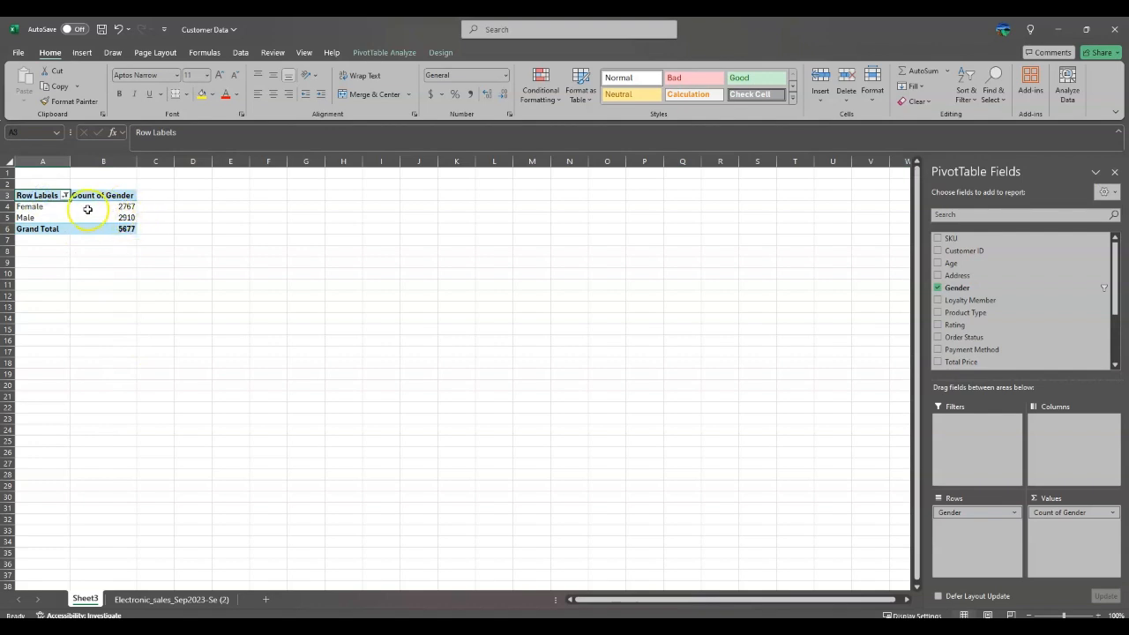
pyautogui.moveTo(125, 214)
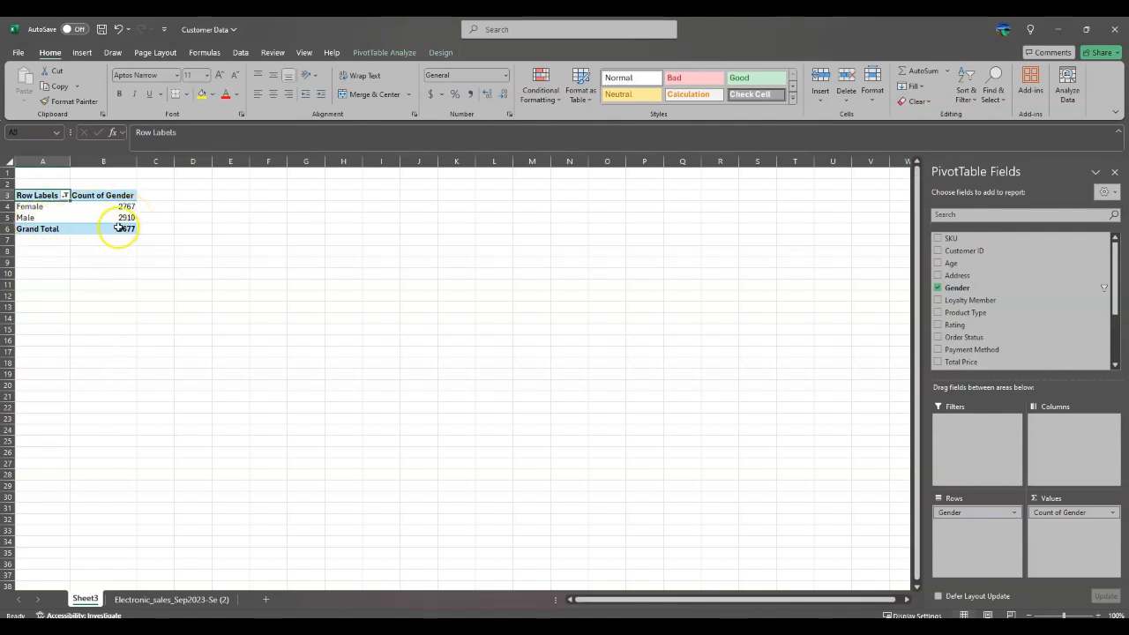
pyautogui.click(123, 208)
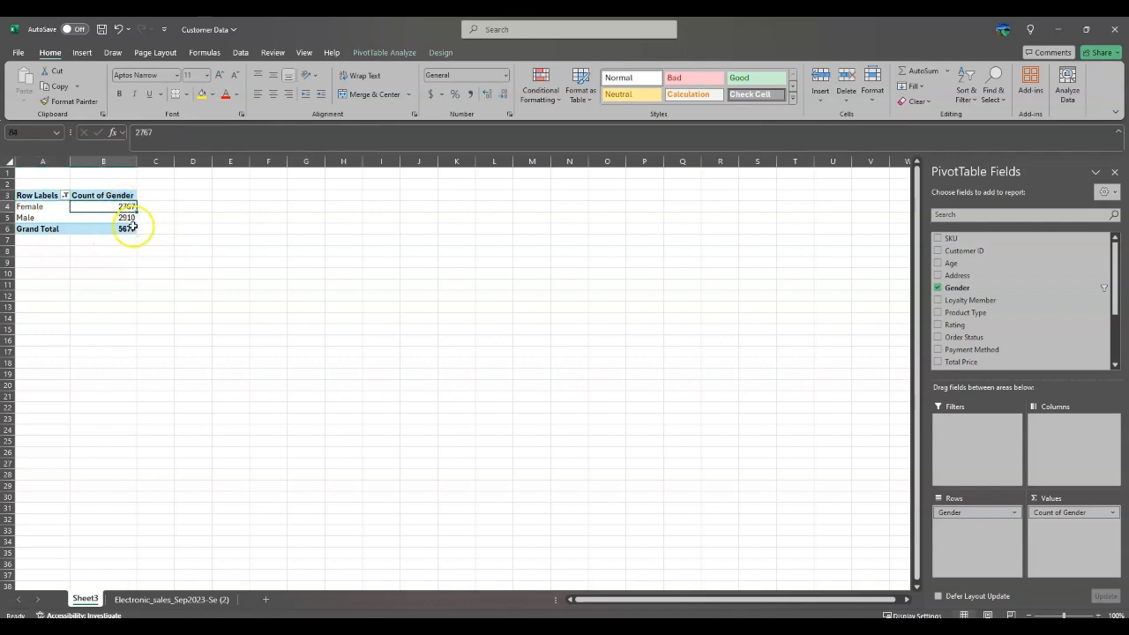
pyautogui.moveTo(122, 228)
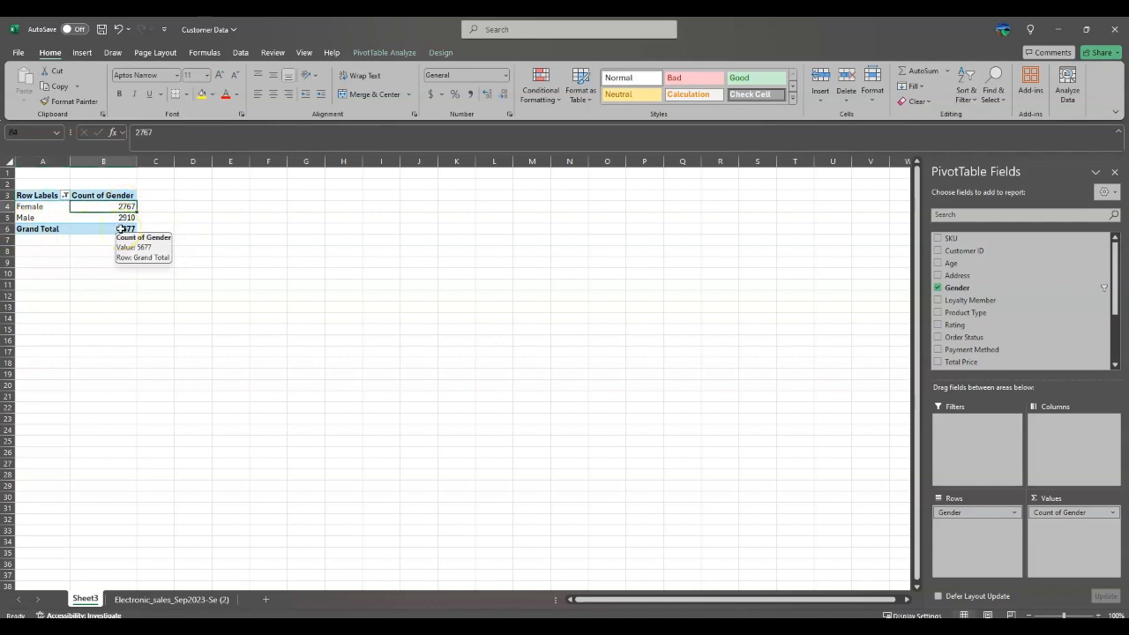
pyautogui.click(45, 250)
pyautogui.click(38, 208)
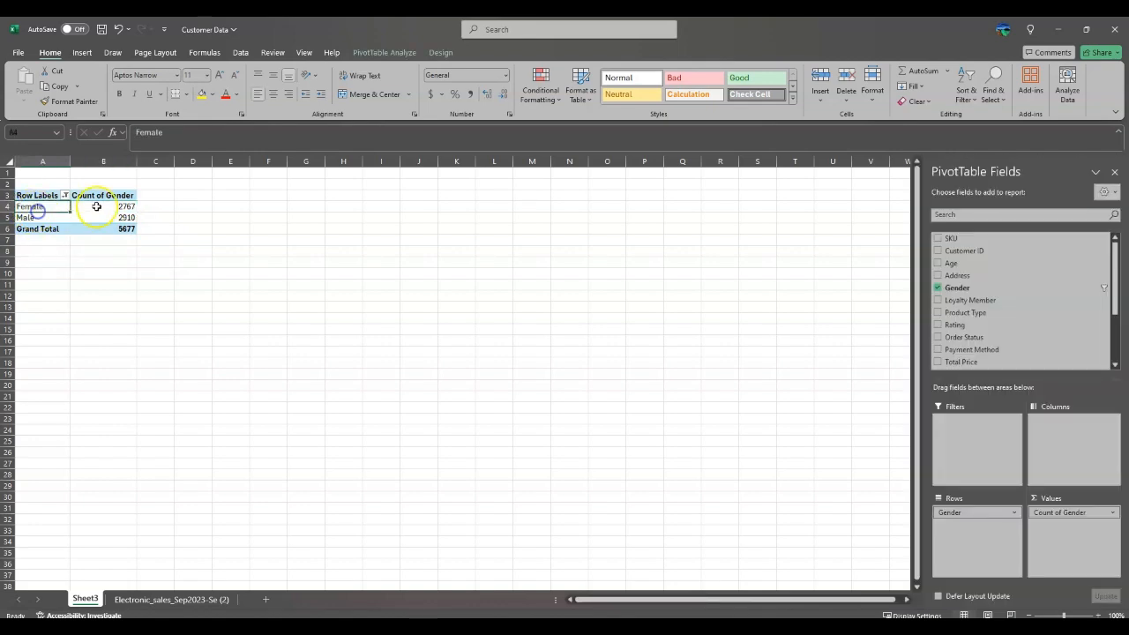
# Insert a 2-D clustered column chart of the Female and Male counts and place it beside the PivotTable
pyautogui.moveTo(133, 205); pyautogui.dragTo(48, 217)
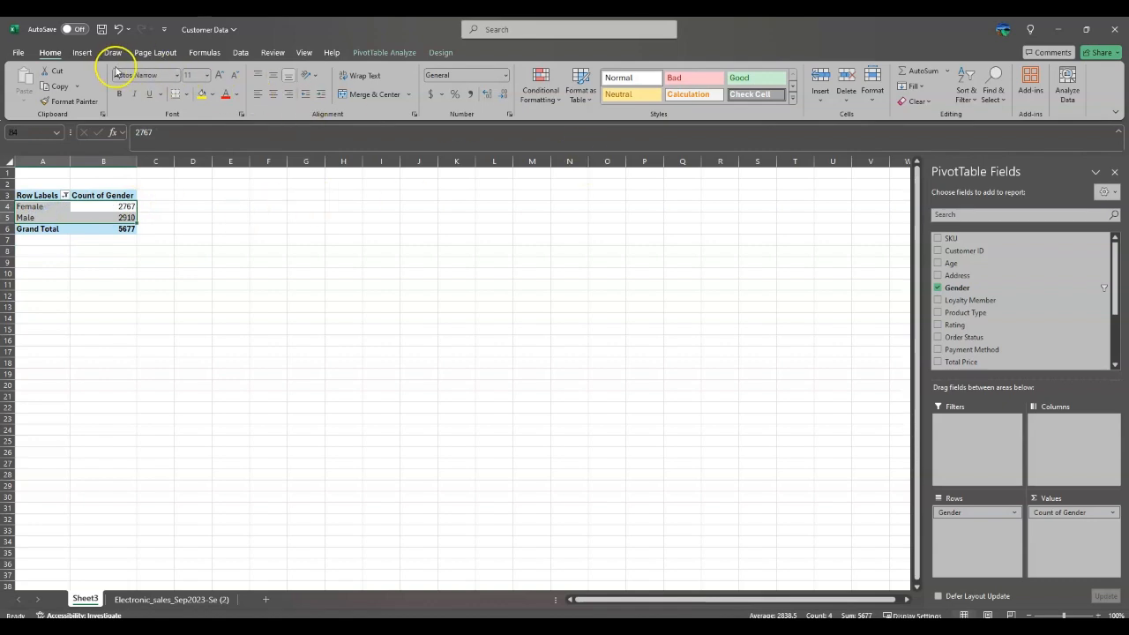
pyautogui.click(83, 53)
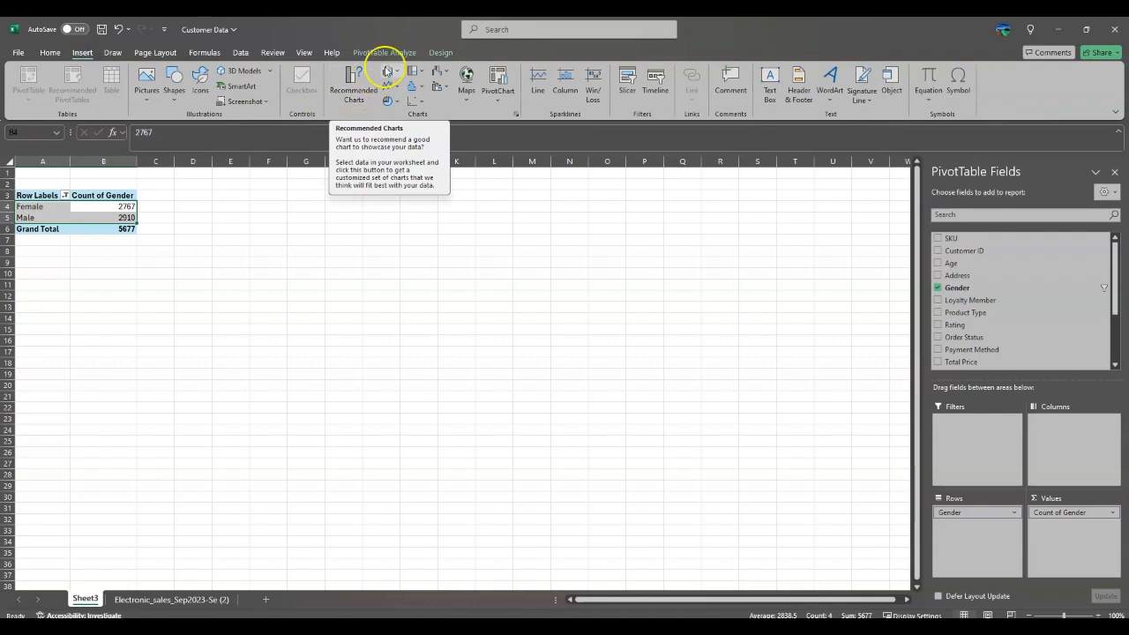
pyautogui.click(388, 72)
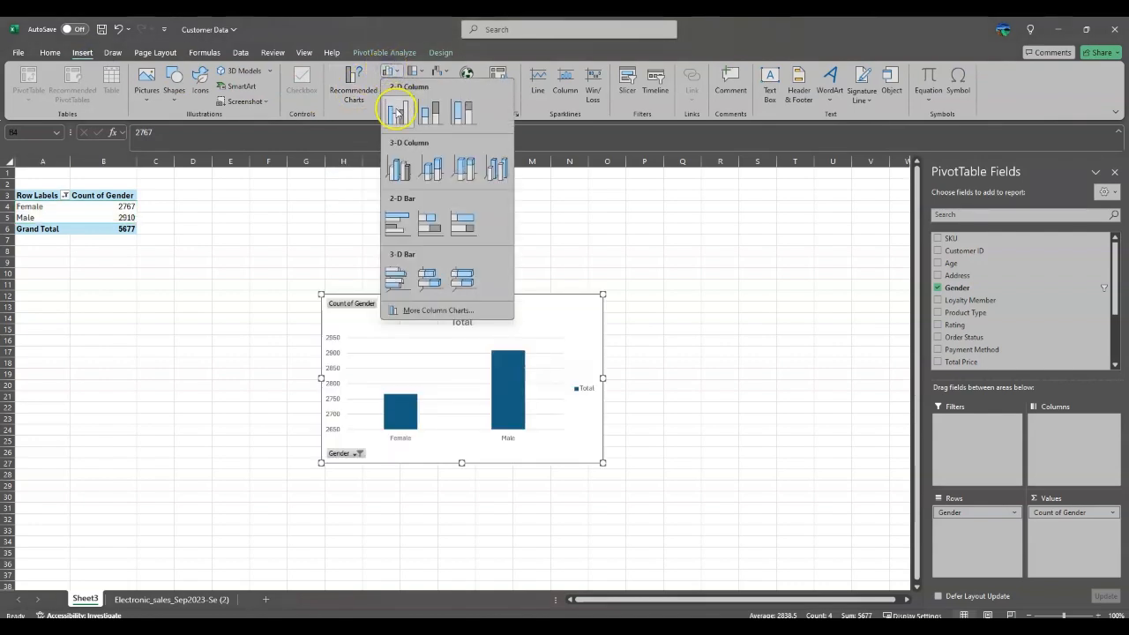
pyautogui.click(397, 112)
pyautogui.moveTo(501, 308); pyautogui.dragTo(456, 218)
pyautogui.moveTo(556, 374); pyautogui.dragTo(556, 374)
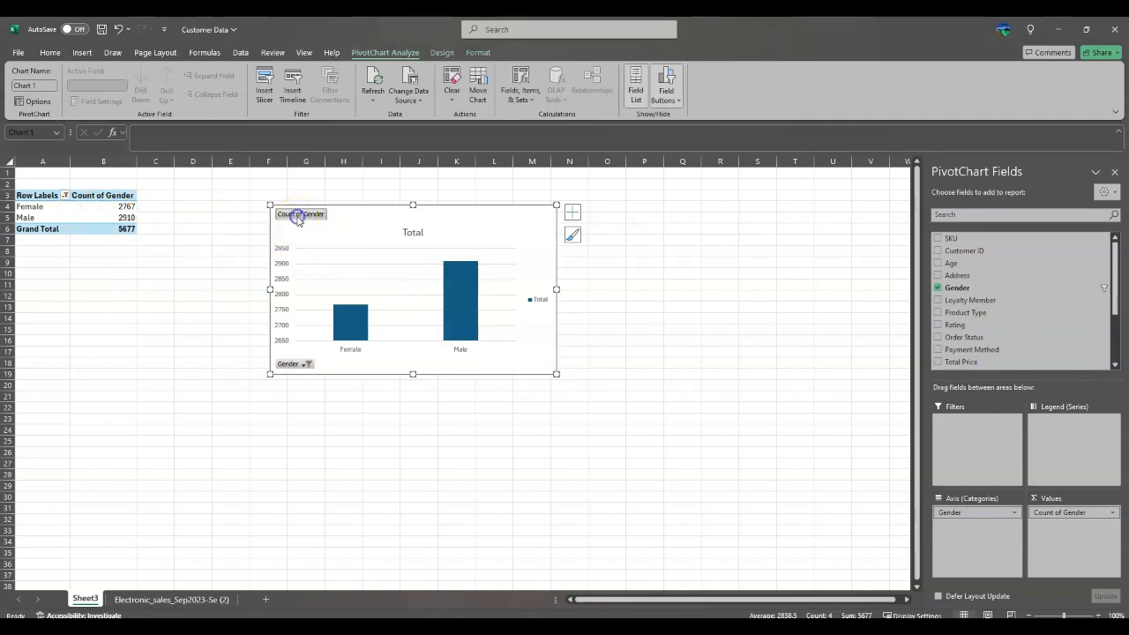
# Filter the chart's Gender field to show only Female
pyautogui.click(308, 364)
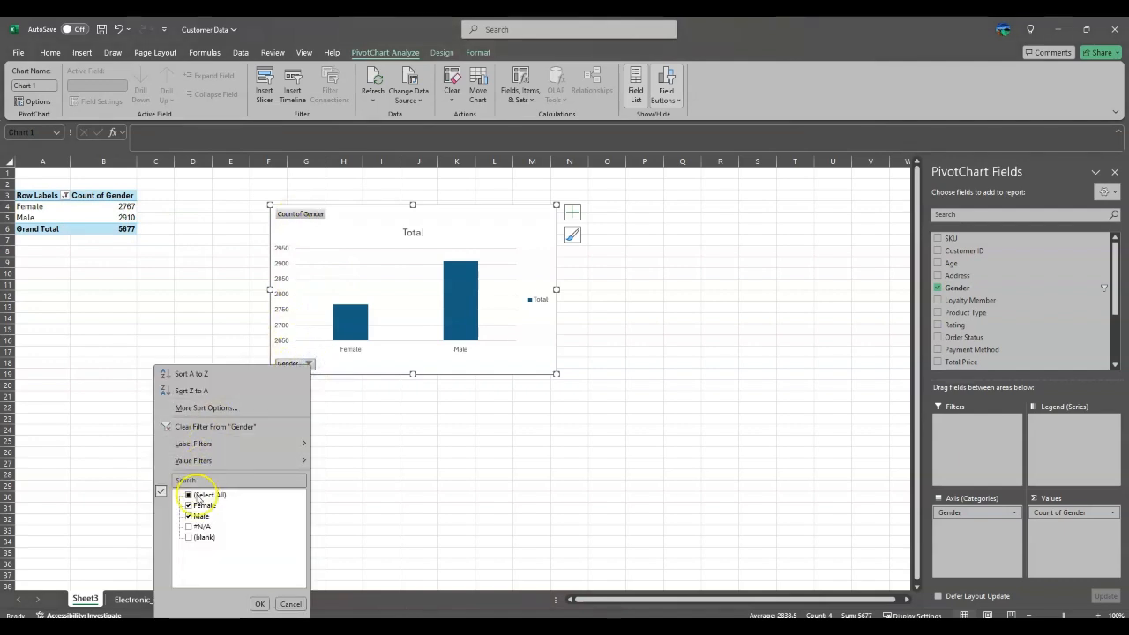
pyautogui.click(188, 516)
pyautogui.click(260, 604)
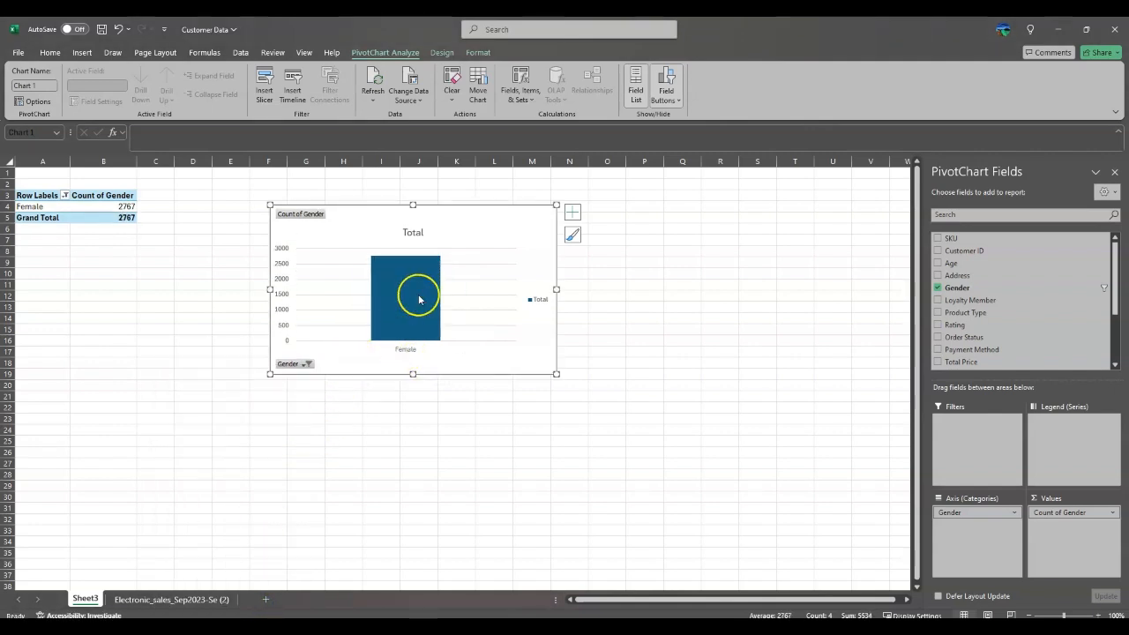
# Switch the chart's Gender filter to show only Male
pyautogui.click(308, 364)
pyautogui.click(179, 515)
pyautogui.click(179, 504)
pyautogui.click(250, 603)
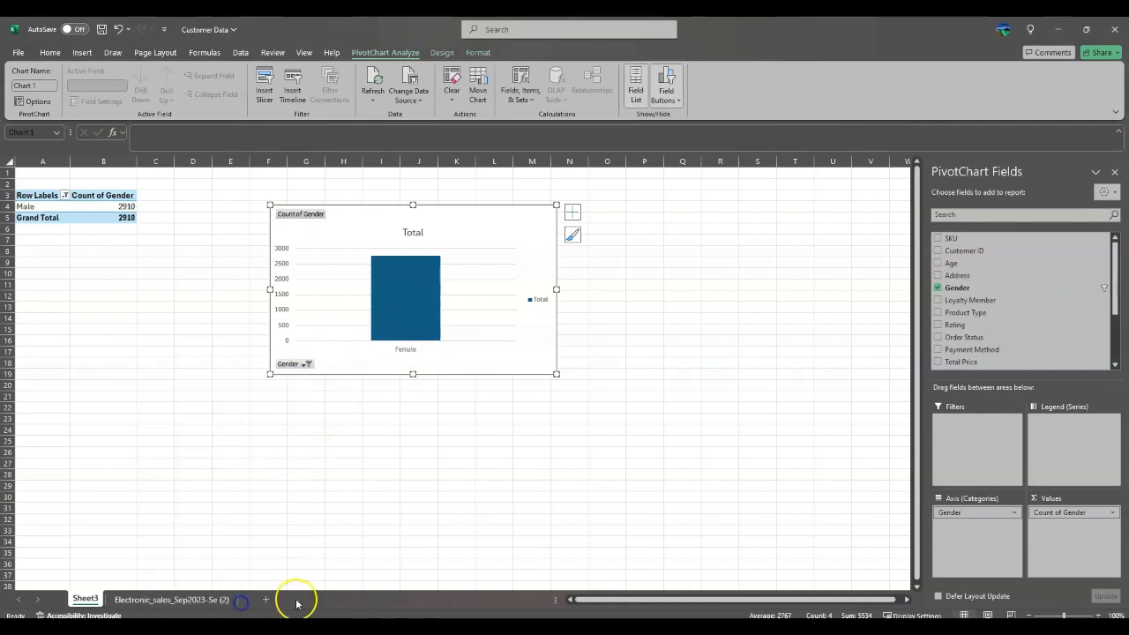
# Include Female in the chart's Gender filter again so both genders are plotted
pyautogui.click(305, 364)
pyautogui.click(181, 502)
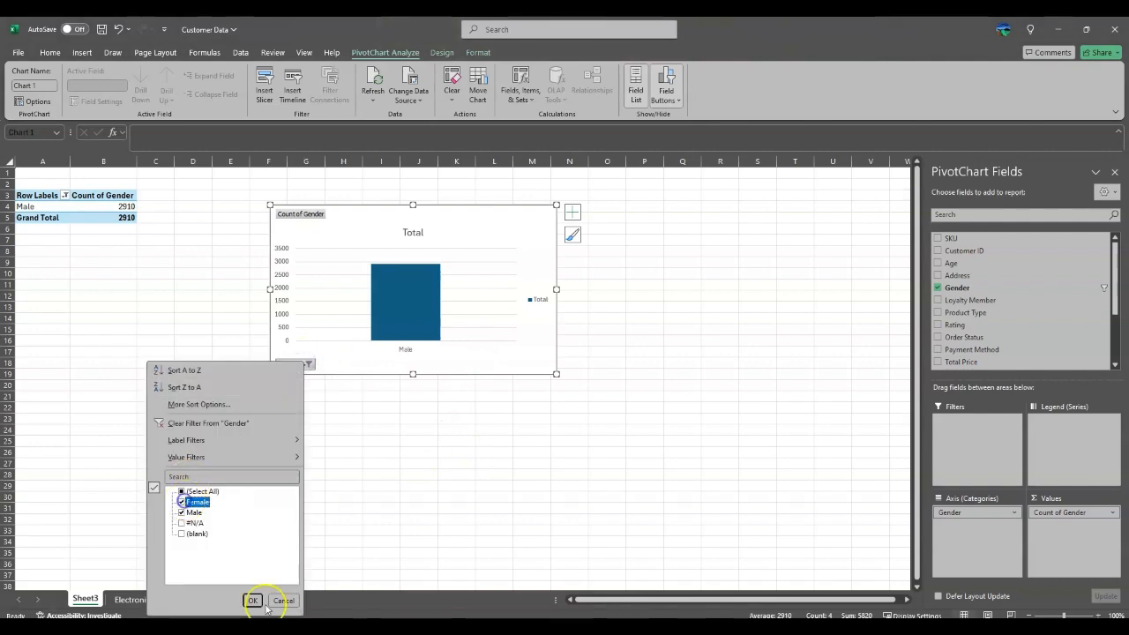
pyautogui.click(253, 600)
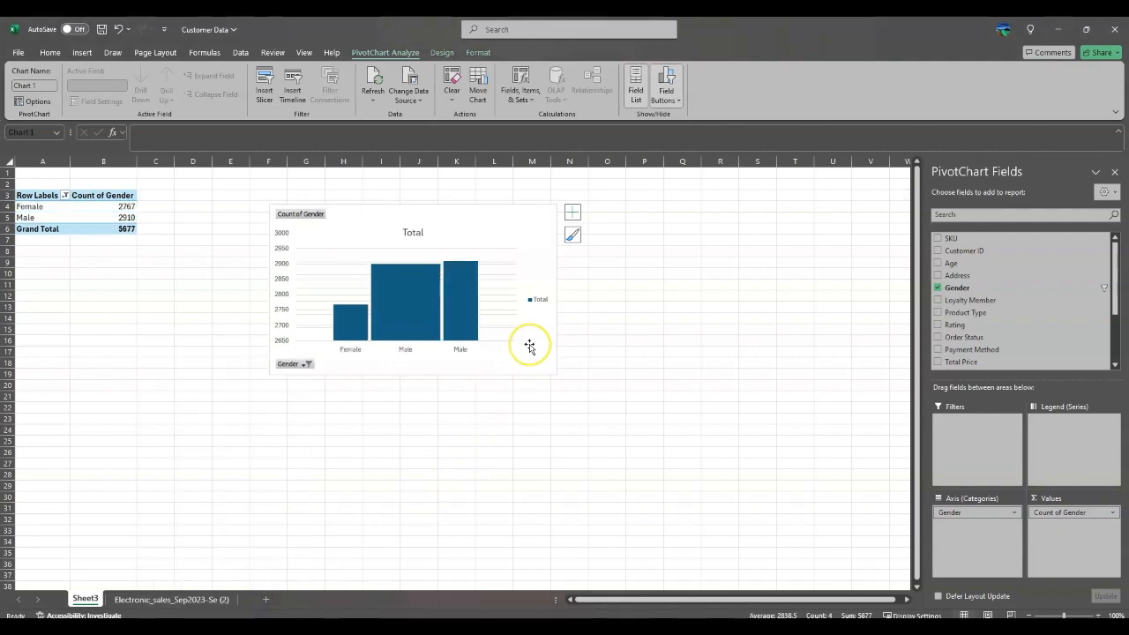
# Delete the gender column chart from Sheet3
pyautogui.moveTo(468, 301)
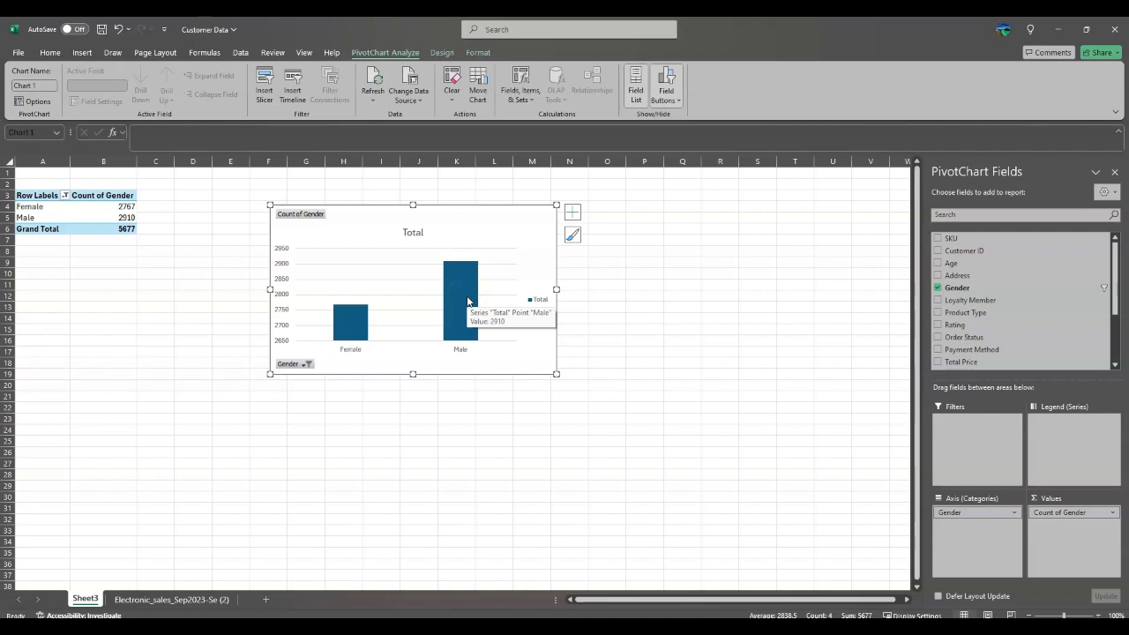
pyautogui.moveTo(344, 324)
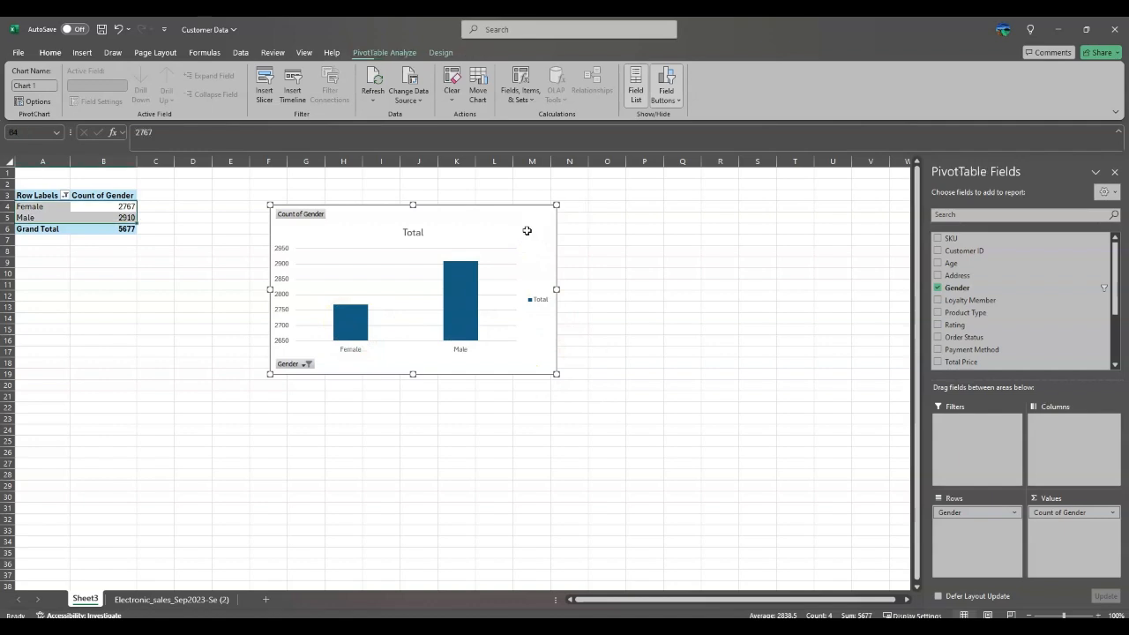
pyautogui.press('Delete')
pyautogui.click(255, 295)
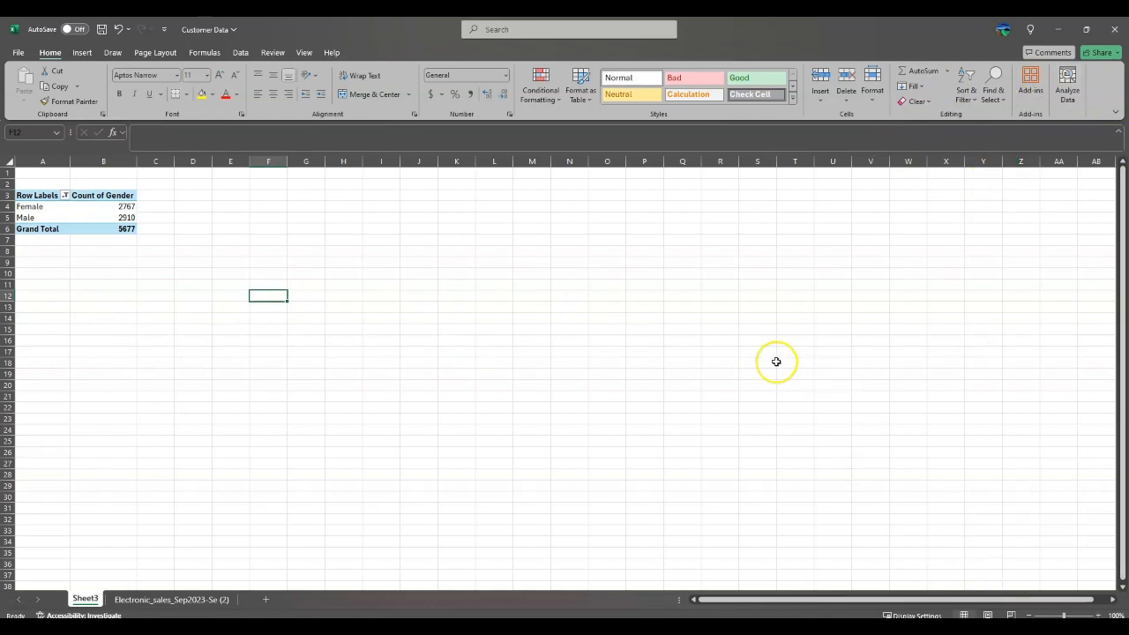
# Remove the Gender field from the PivotTable's Rows and Values areas
pyautogui.click(85, 216)
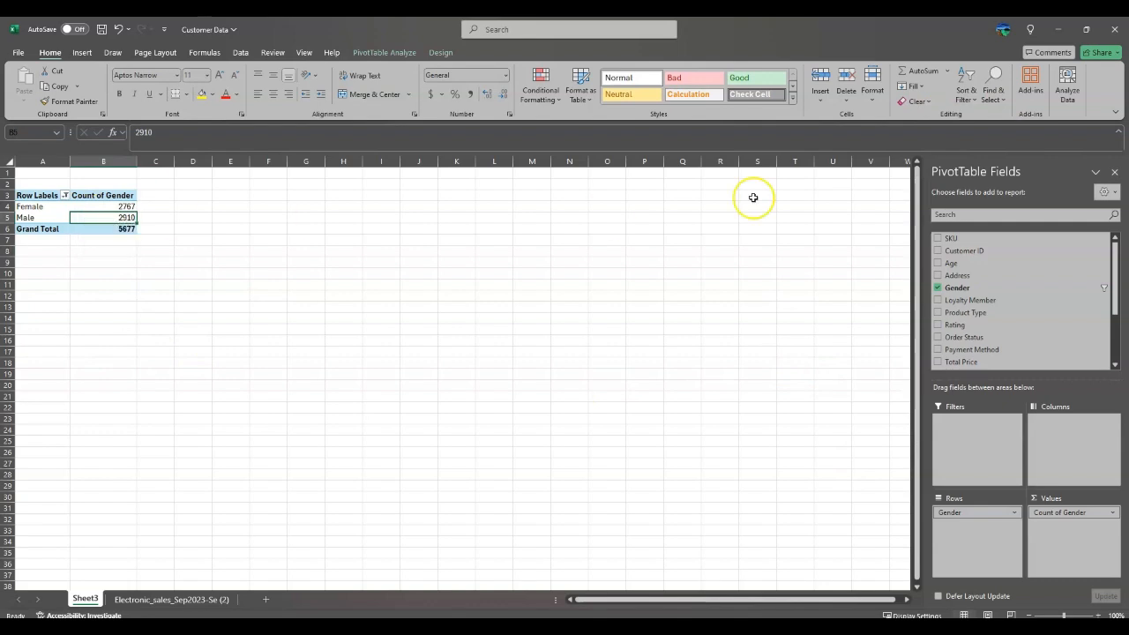
pyautogui.click(983, 528)
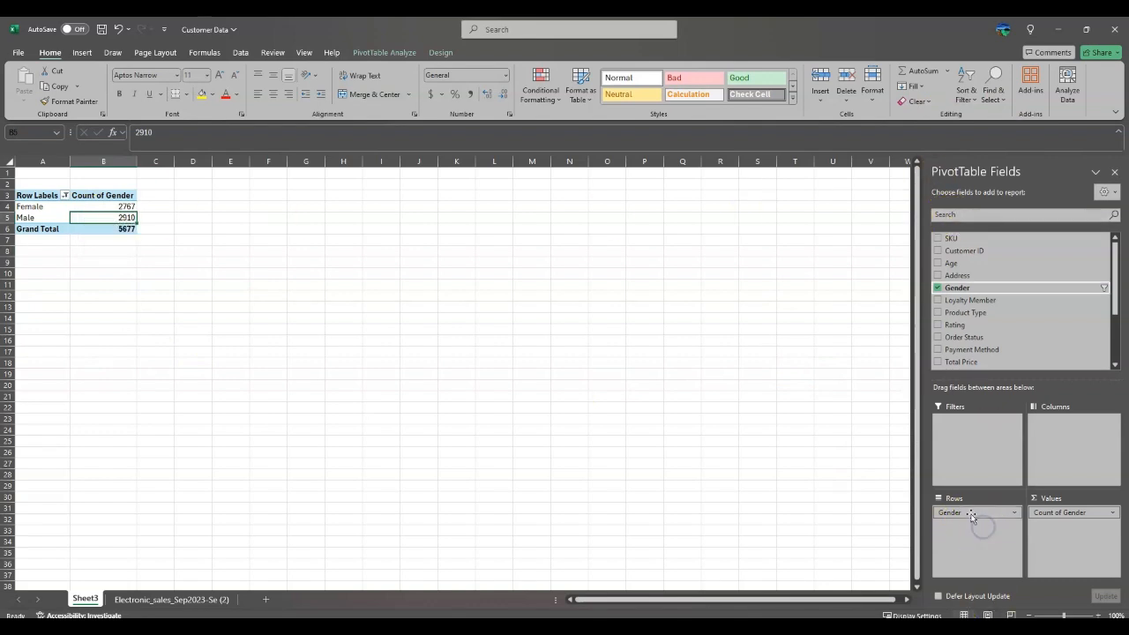
pyautogui.scroll(-1, 981, 292)
pyautogui.scroll(-1, 964, 329)
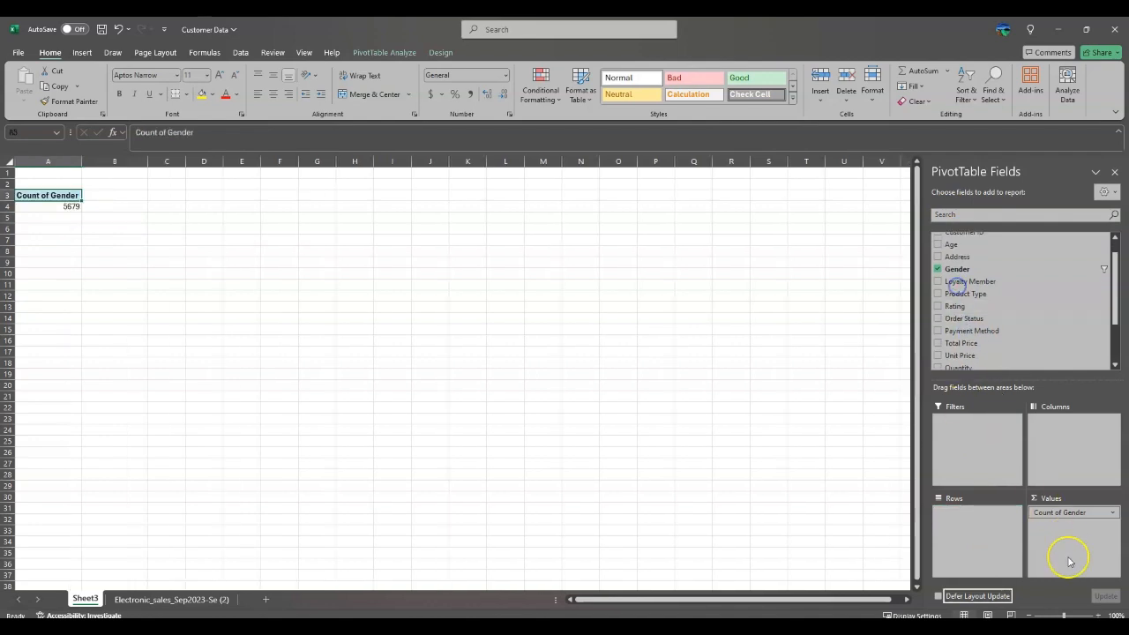
pyautogui.moveTo(1067, 516); pyautogui.dragTo(993, 292)
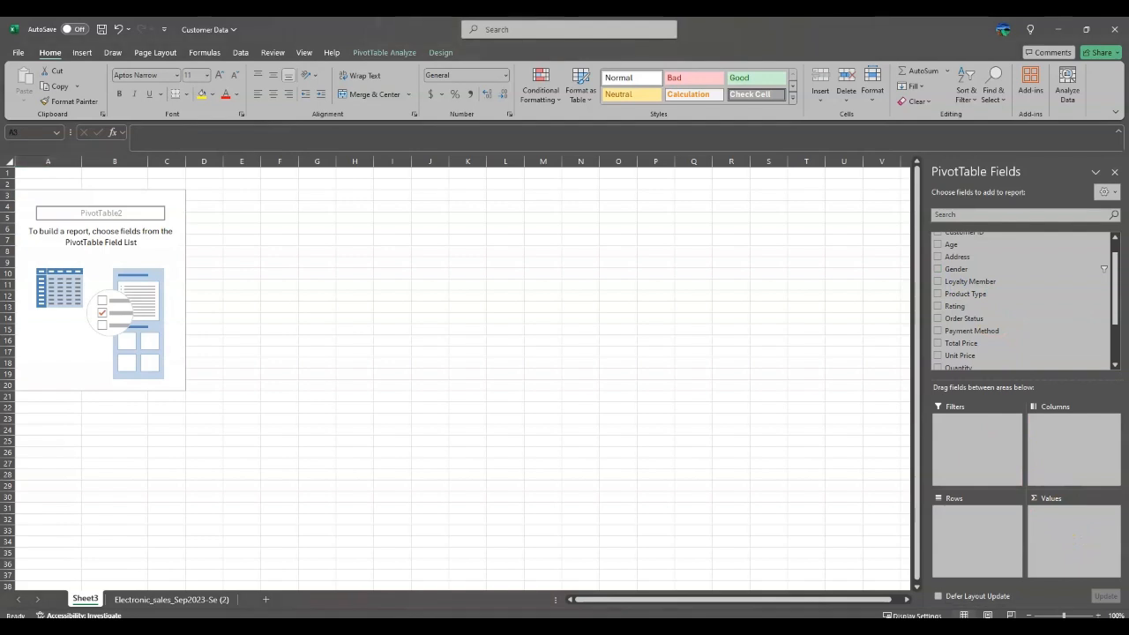
pyautogui.scroll(1, 982, 291)
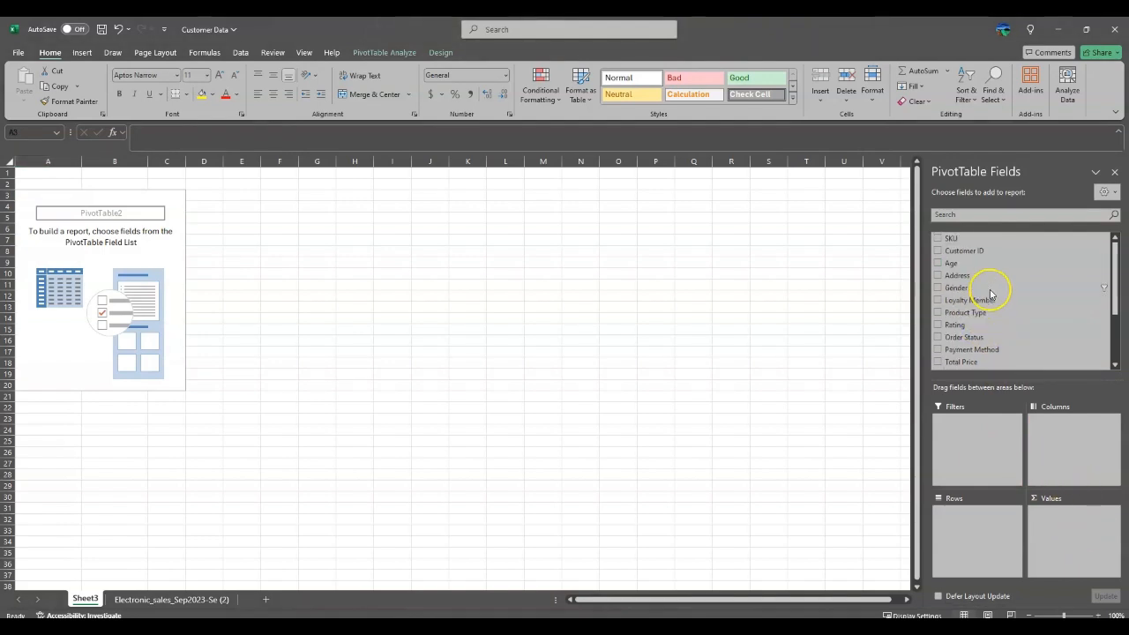
# Add Payment Method to the PivotTable's Rows and Values areas to count the orders per payment method
pyautogui.moveTo(967, 351); pyautogui.dragTo(981, 528)
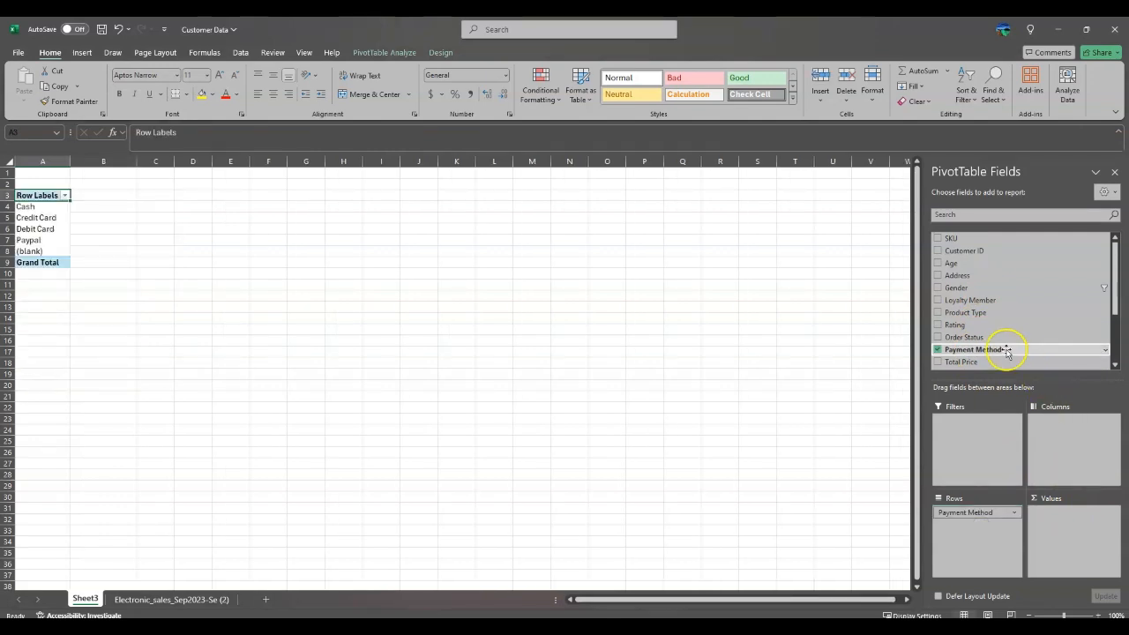
pyautogui.moveTo(1070, 528); pyautogui.dragTo(1070, 527)
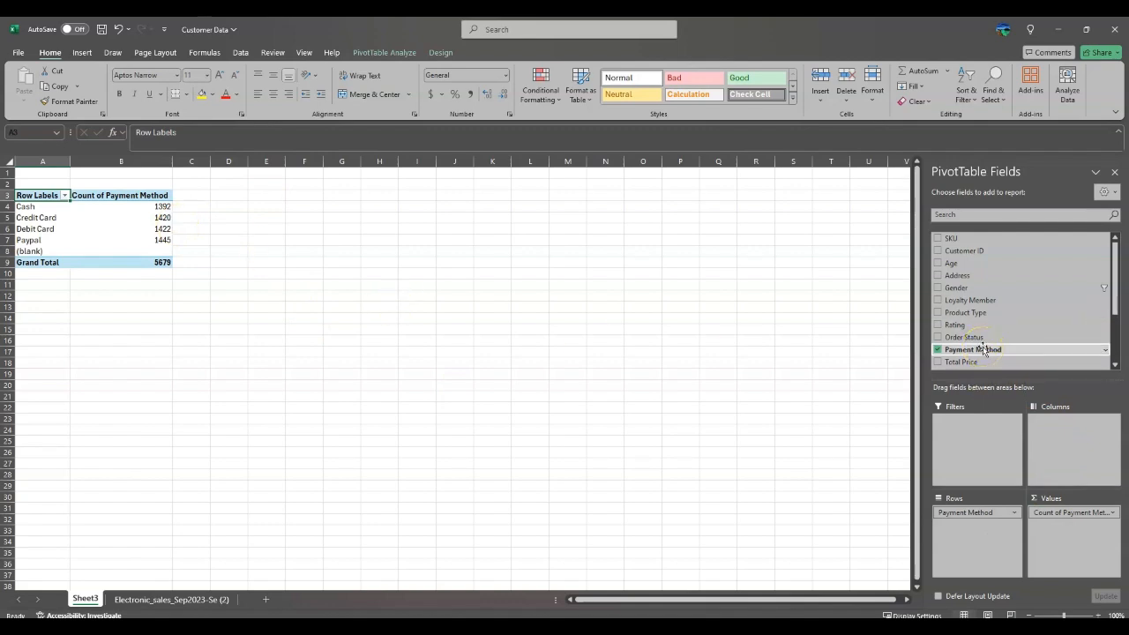
pyautogui.scroll(-3, 985, 351)
pyautogui.scroll(3, 984, 350)
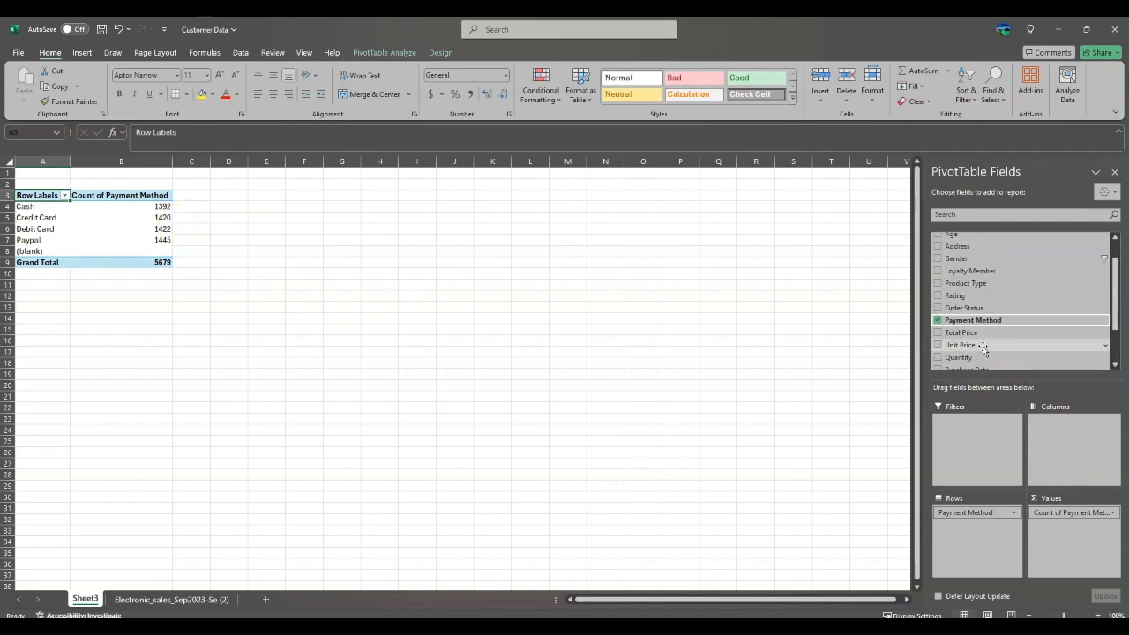
# Add Order Status to the PivotTable's Columns area to split the payment method counts by status
pyautogui.scroll(-3, 978, 301)
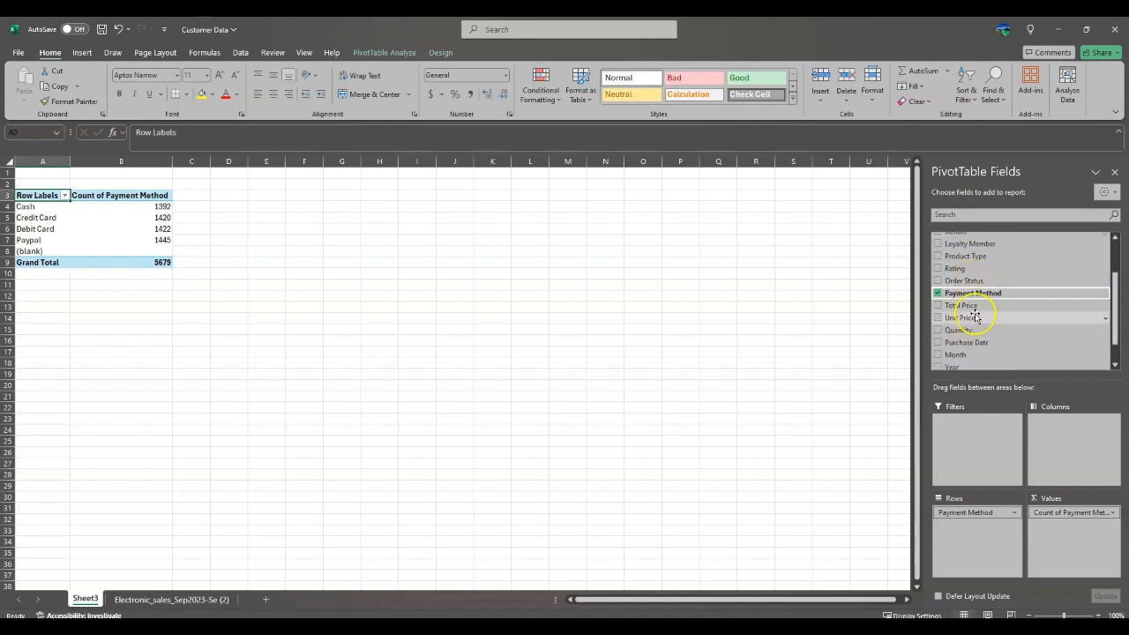
pyautogui.scroll(-1, 981, 341)
pyautogui.scroll(1, 984, 335)
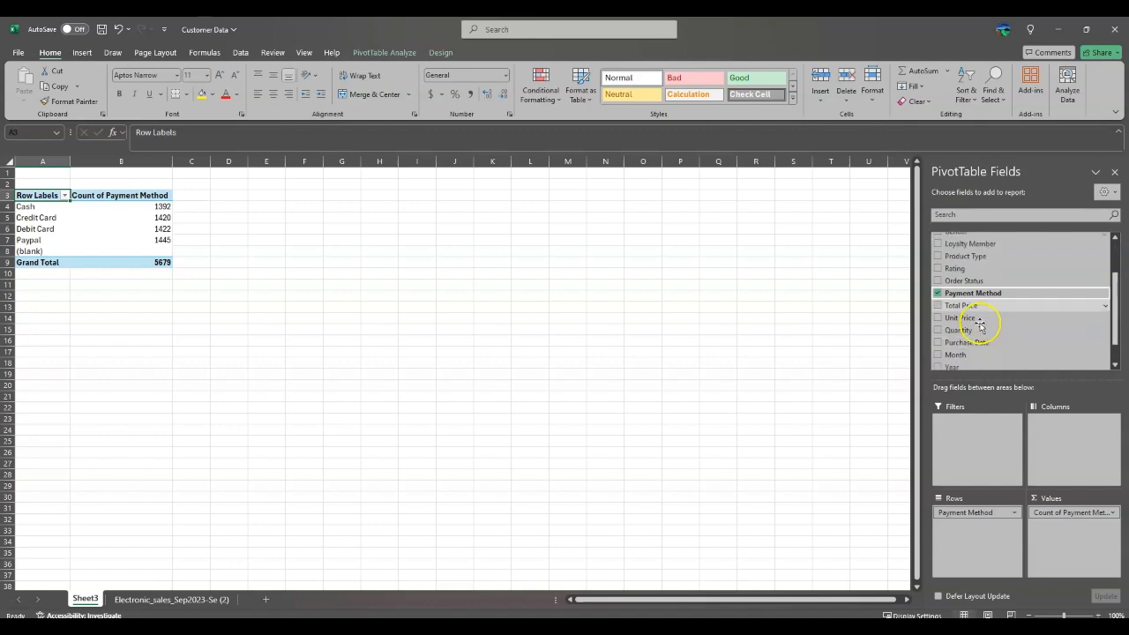
pyautogui.moveTo(980, 280); pyautogui.dragTo(1046, 381)
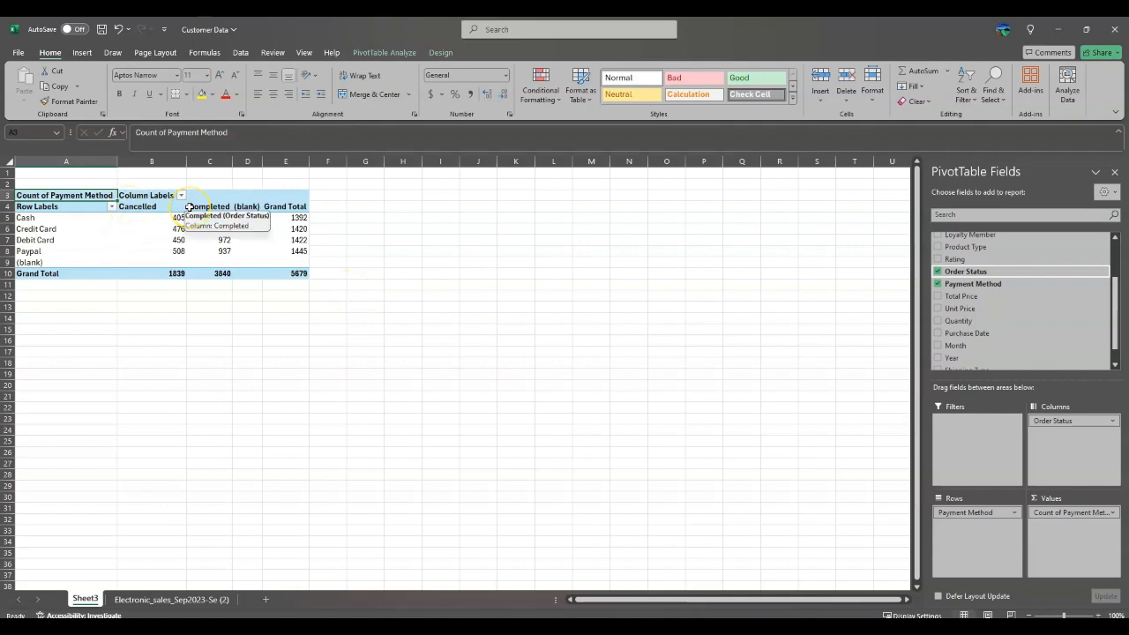
# Exclude the (blank) items from both the Payment Method row filter and the Order Status column filter
pyautogui.click(112, 207)
pyautogui.click(34, 395)
pyautogui.click(105, 450)
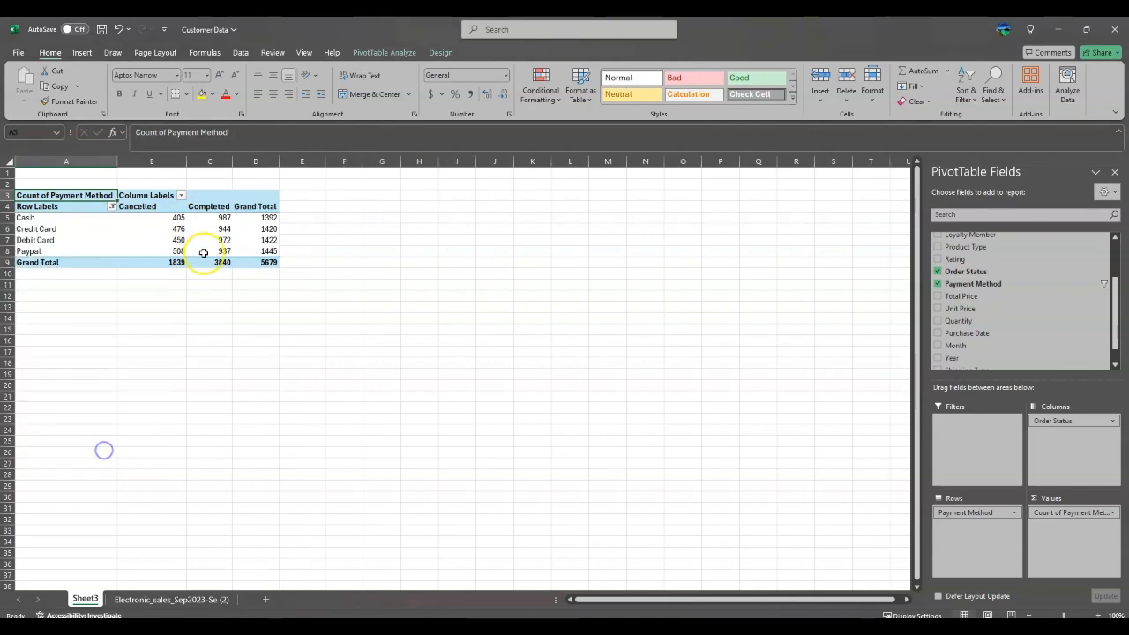
pyautogui.click(181, 195)
pyautogui.click(63, 362)
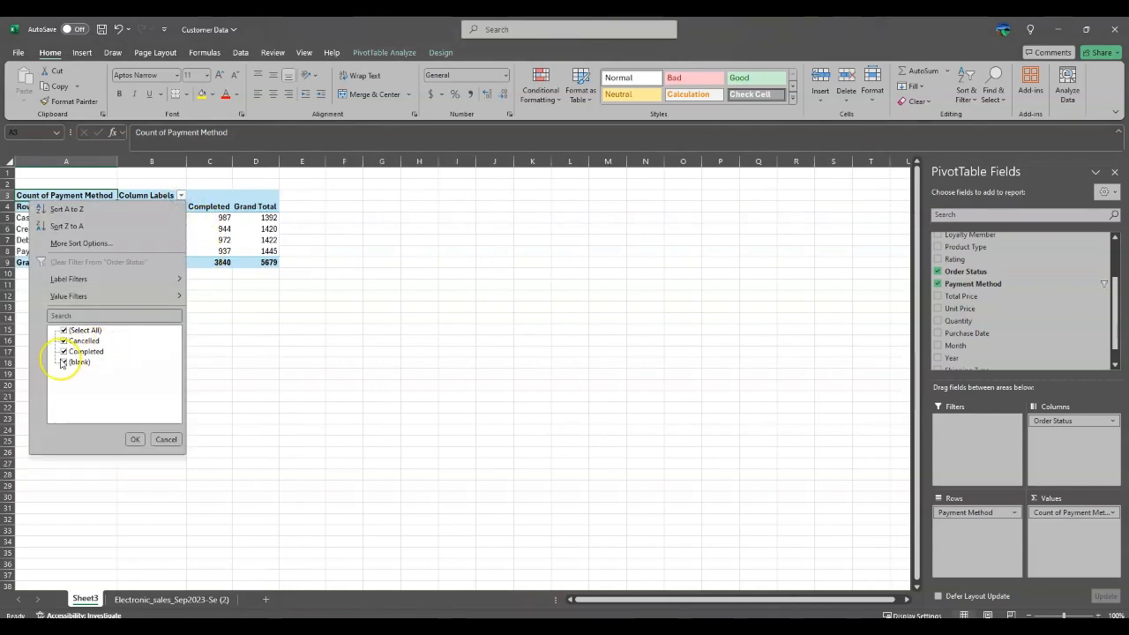
pyautogui.click(135, 439)
pyautogui.click(292, 392)
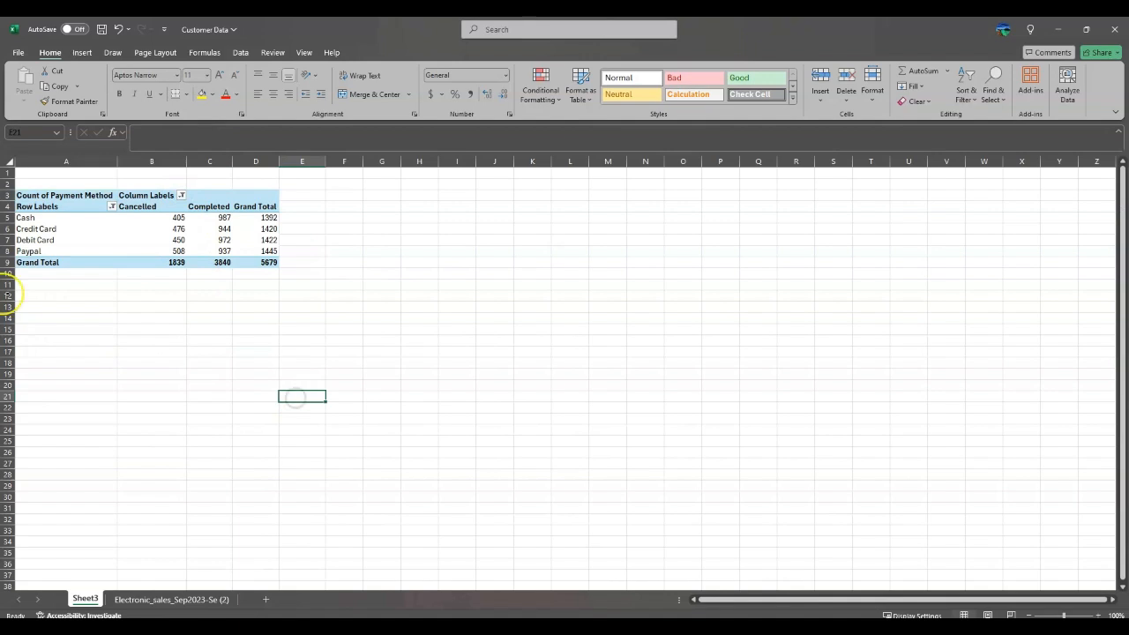
# Examine the cancelled and completed order counts for each payment method in the PivotTable
pyautogui.click(31, 243)
pyautogui.click(31, 217)
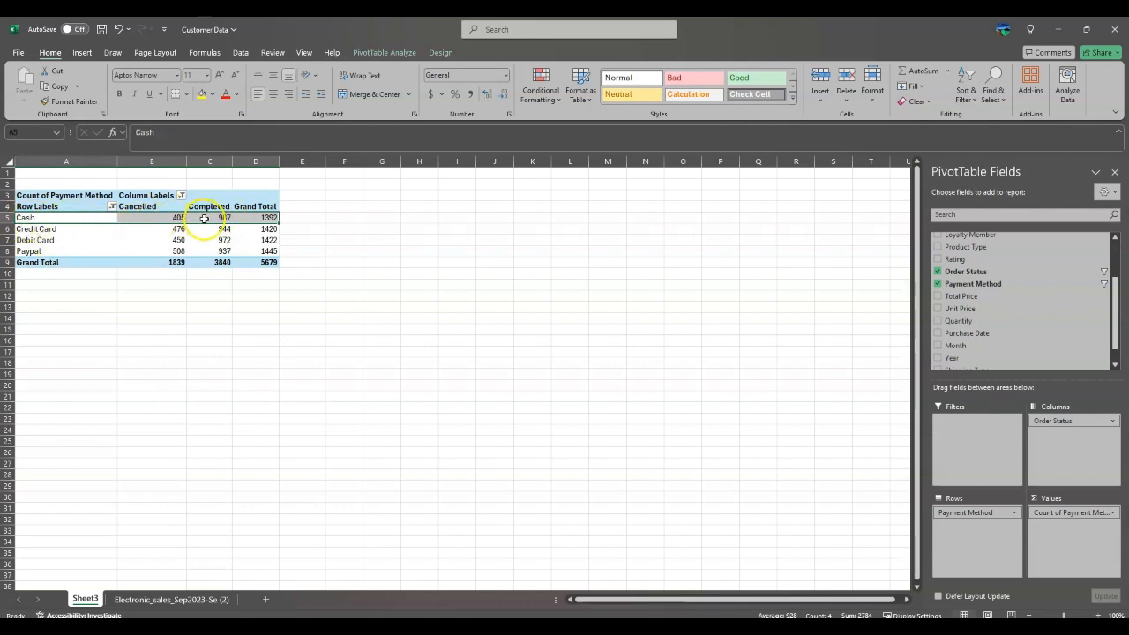
pyautogui.click(7, 229)
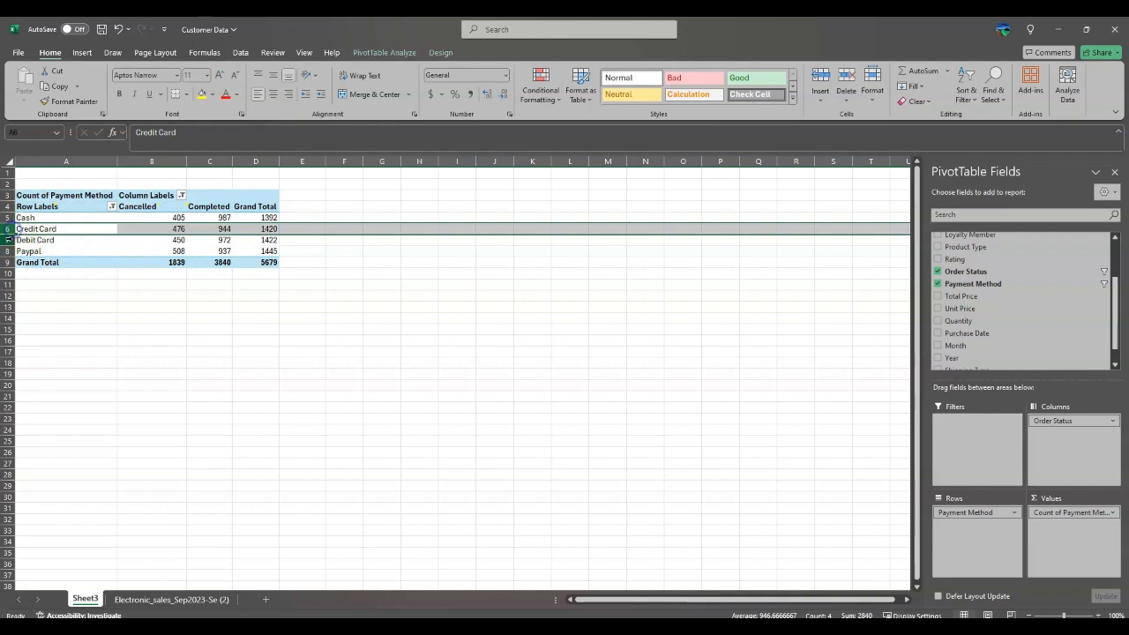
pyautogui.click(7, 240)
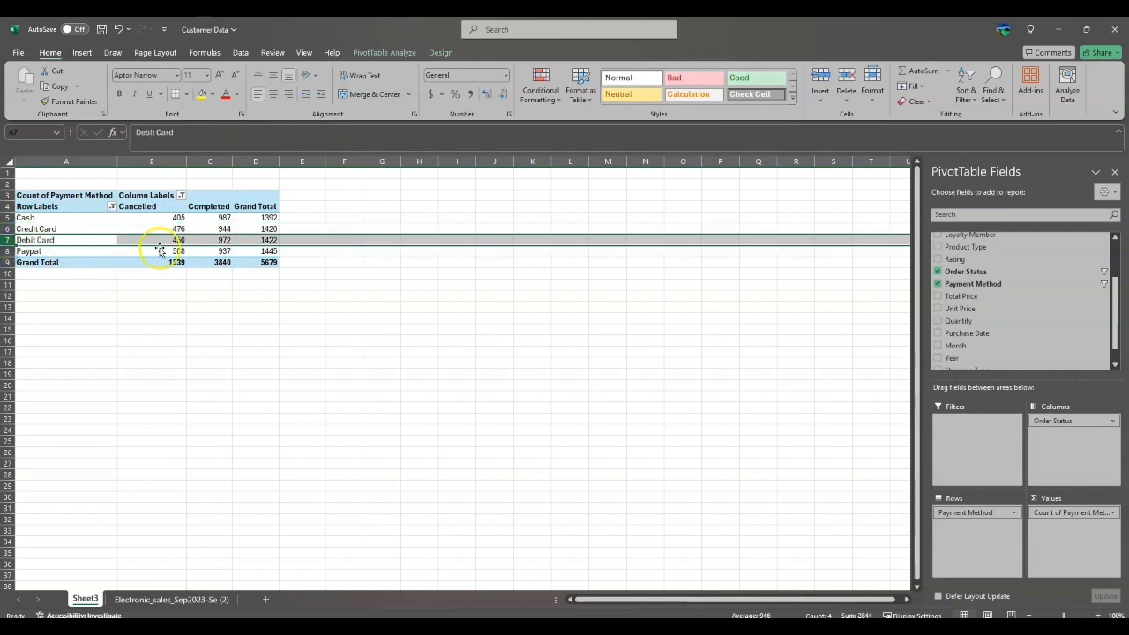
pyautogui.click(147, 206)
pyautogui.click(55, 210)
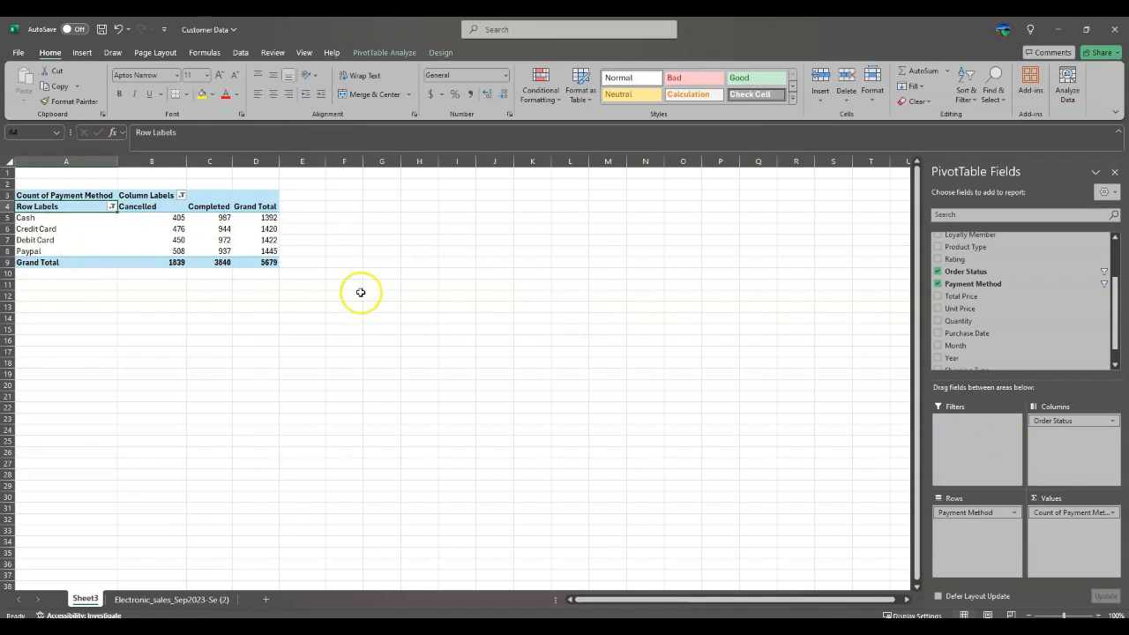
# Insert a 2-D clustered column chart of cancelled and completed orders per payment method, and move and enlarge it slightly below the PivotTable
pyautogui.moveTo(227, 252); pyautogui.dragTo(54, 221)
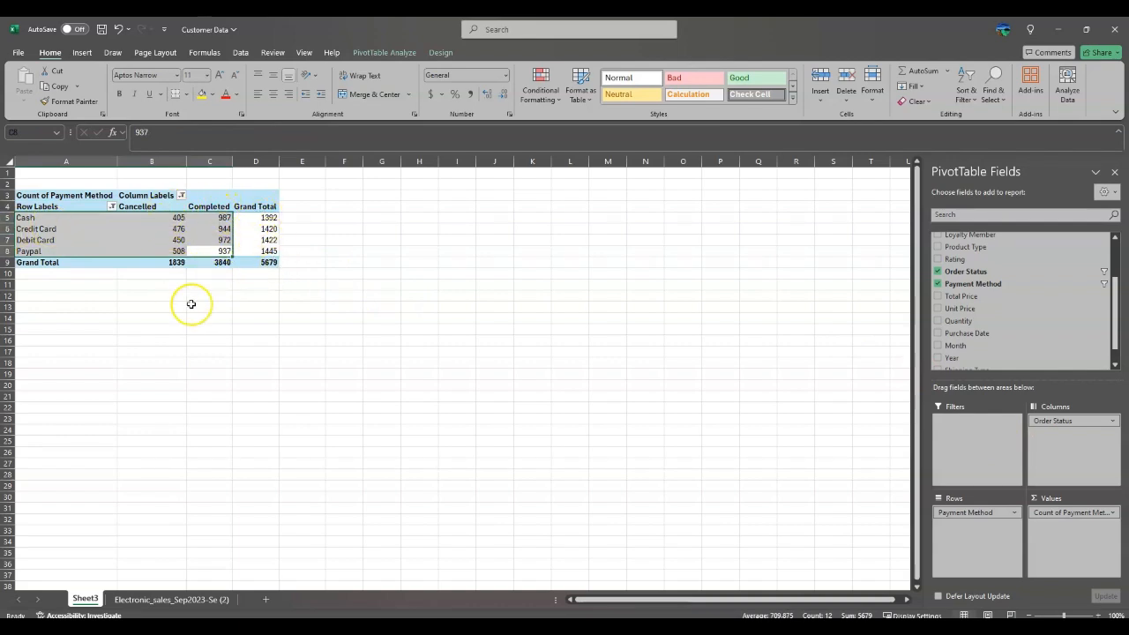
pyautogui.click(82, 52)
pyautogui.click(394, 74)
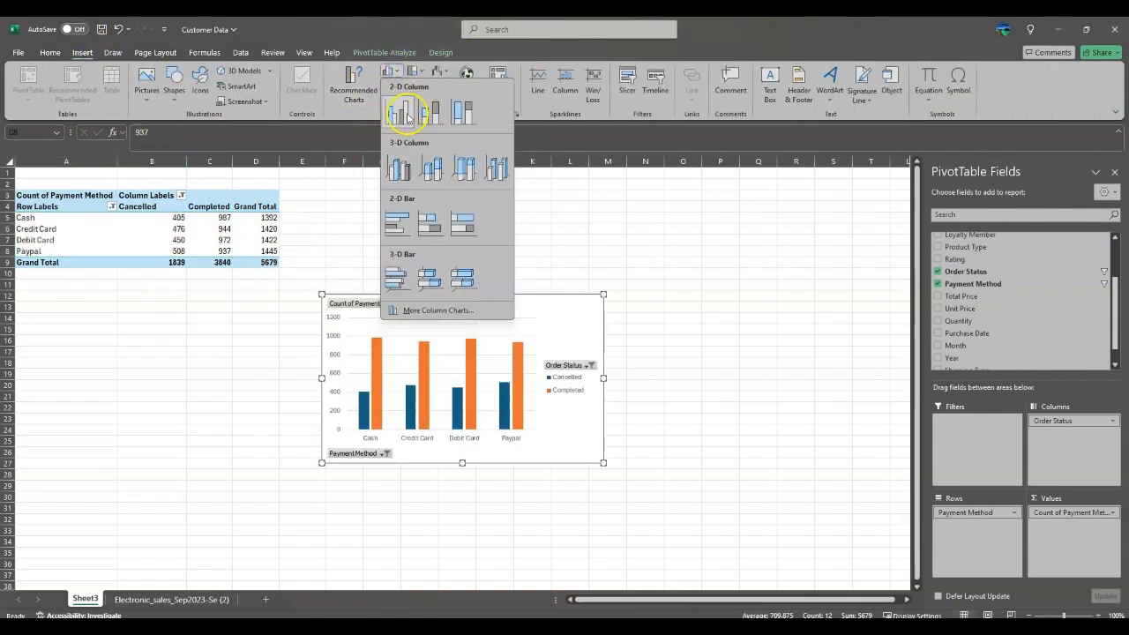
pyautogui.click(396, 112)
pyautogui.moveTo(515, 320); pyautogui.dragTo(516, 296)
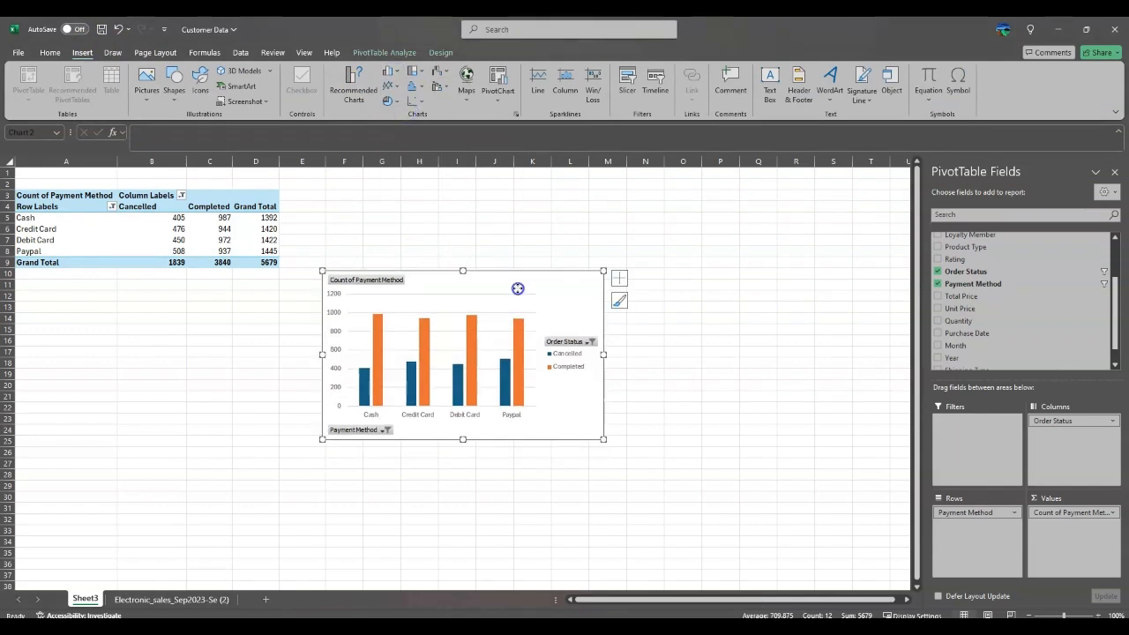
pyautogui.moveTo(604, 439); pyautogui.dragTo(622, 461)
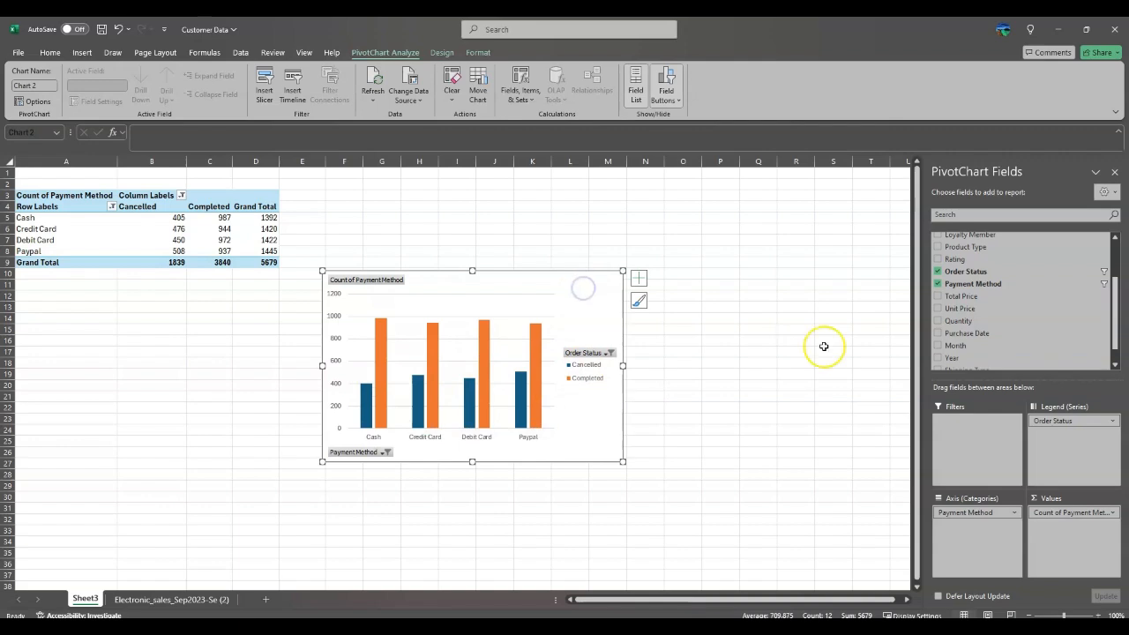
# Delete the column chart of order counts per payment method from Sheet3
pyautogui.press('Delete')
pyautogui.click(345, 349)
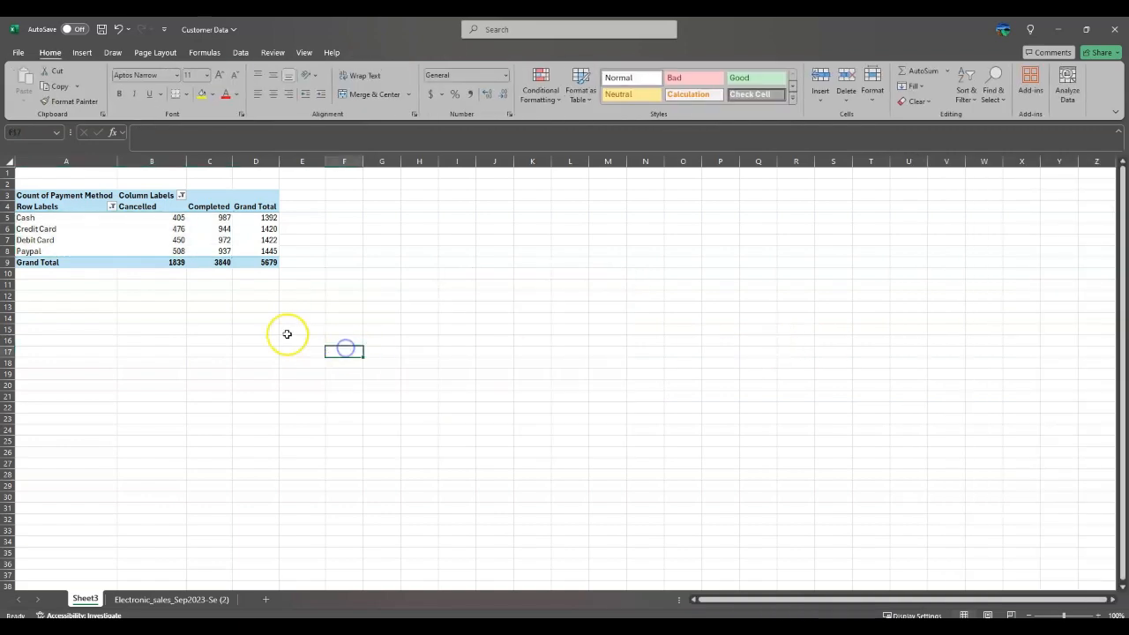
# Replace the count of Payment Method in the PivotTable's Values area with the sum of Unit Price
pyautogui.click(168, 234)
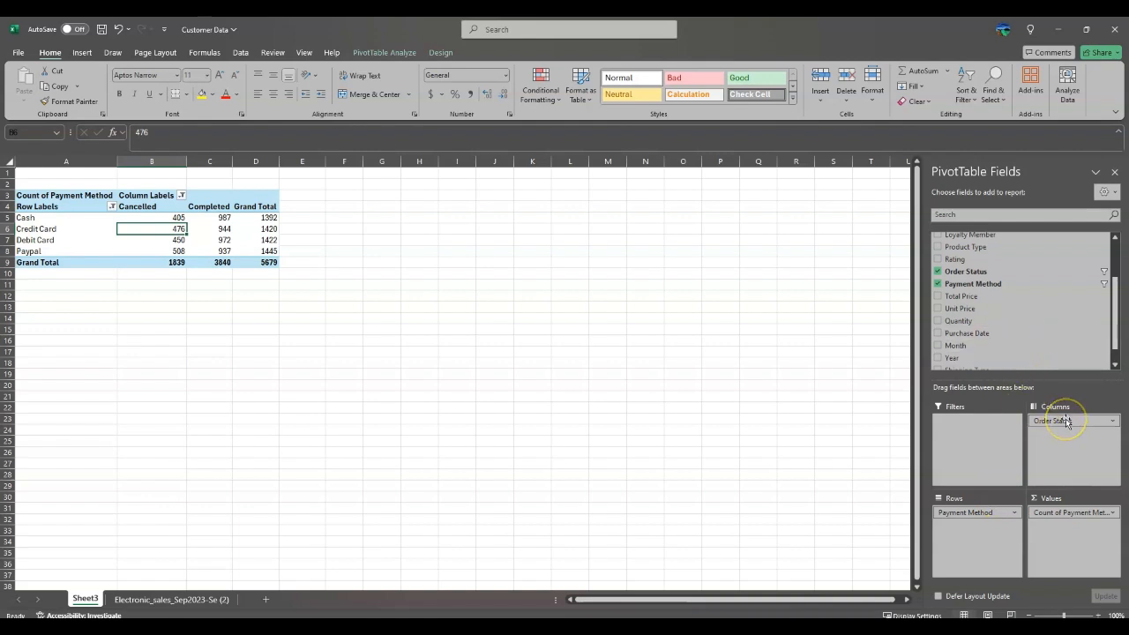
pyautogui.click(1081, 518)
pyautogui.moveTo(1023, 474)
pyautogui.mouseDown()
pyautogui.moveTo(1008, 356)
pyautogui.moveTo(1043, 479)
pyautogui.mouseUp()
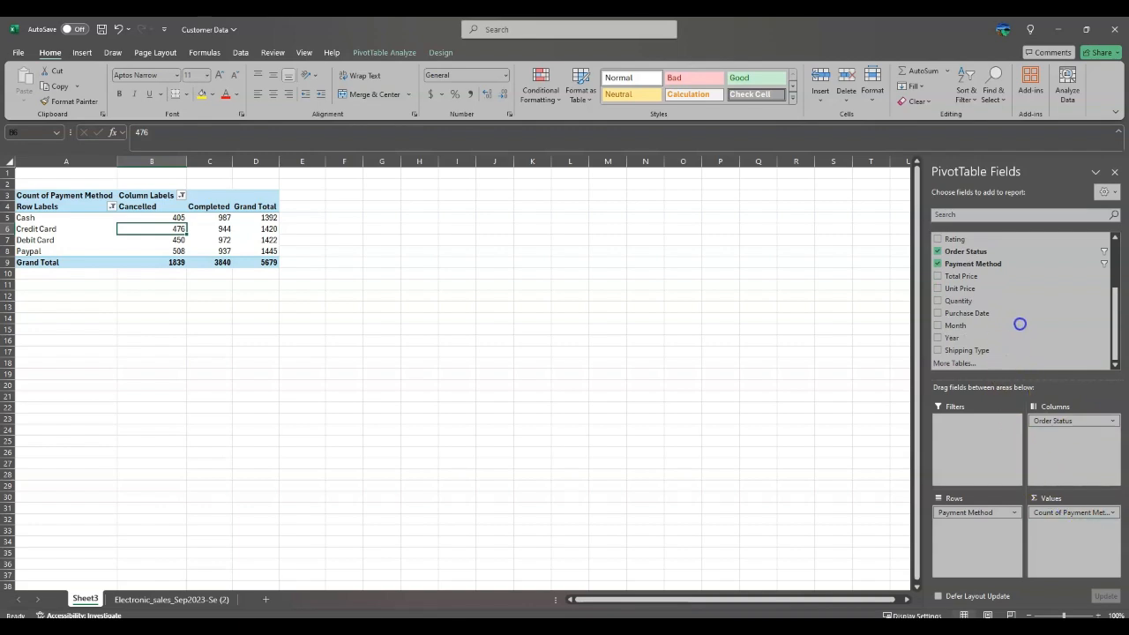
pyautogui.moveTo(1020, 324); pyautogui.dragTo(1020, 323)
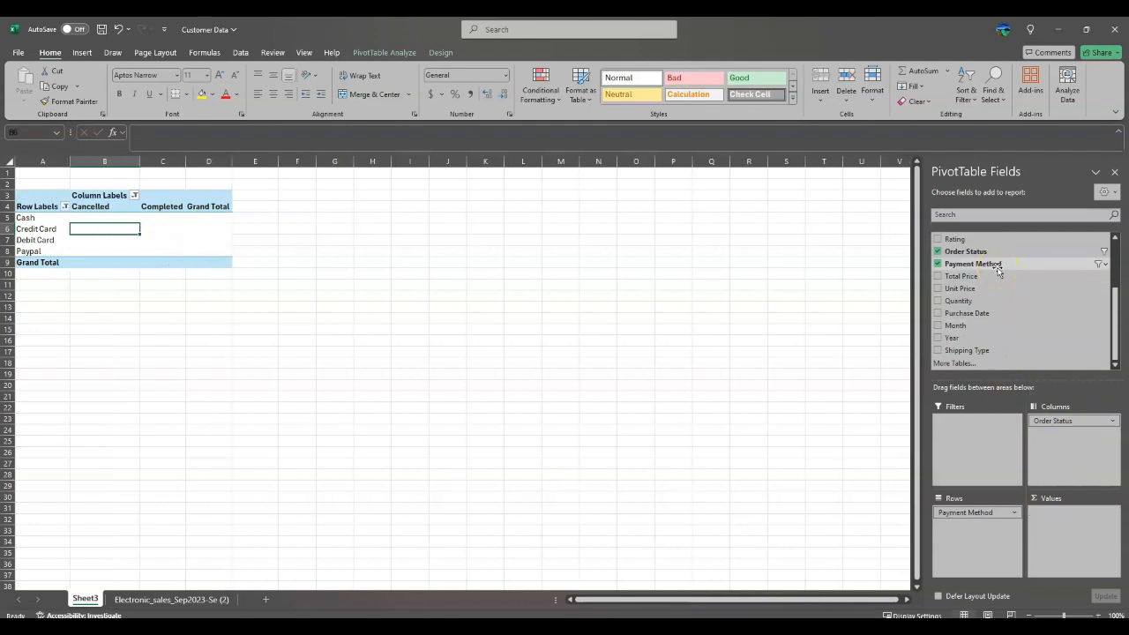
pyautogui.moveTo(1002, 289); pyautogui.dragTo(975, 289)
pyautogui.moveTo(1050, 518); pyautogui.dragTo(1059, 521)
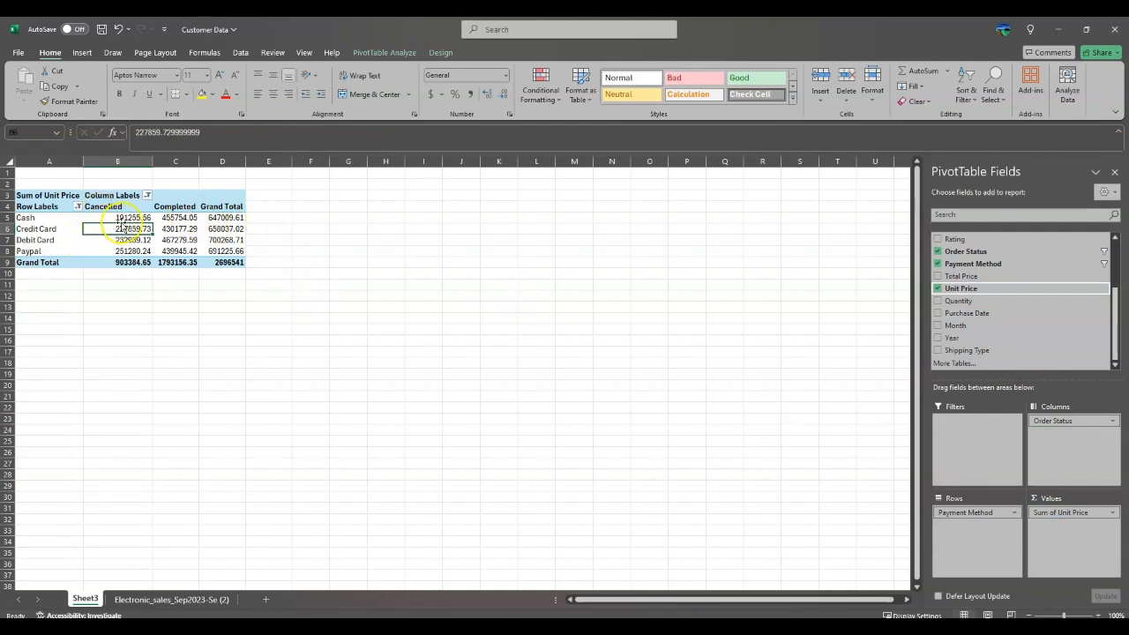
# Apply the dollar Accounting format to the Cancelled, Completed and Grand Total amounts of the four payment methods, B5:D8
pyautogui.moveTo(129, 218); pyautogui.dragTo(178, 250)
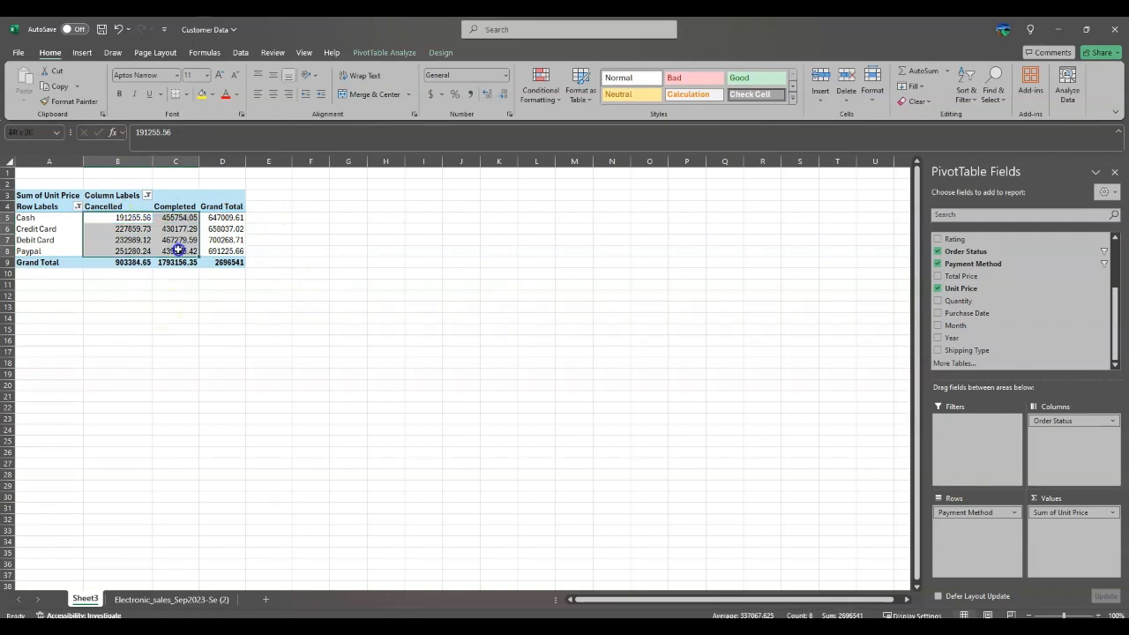
pyautogui.click(249, 307)
pyautogui.moveTo(114, 218); pyautogui.dragTo(168, 251)
pyautogui.click(430, 95)
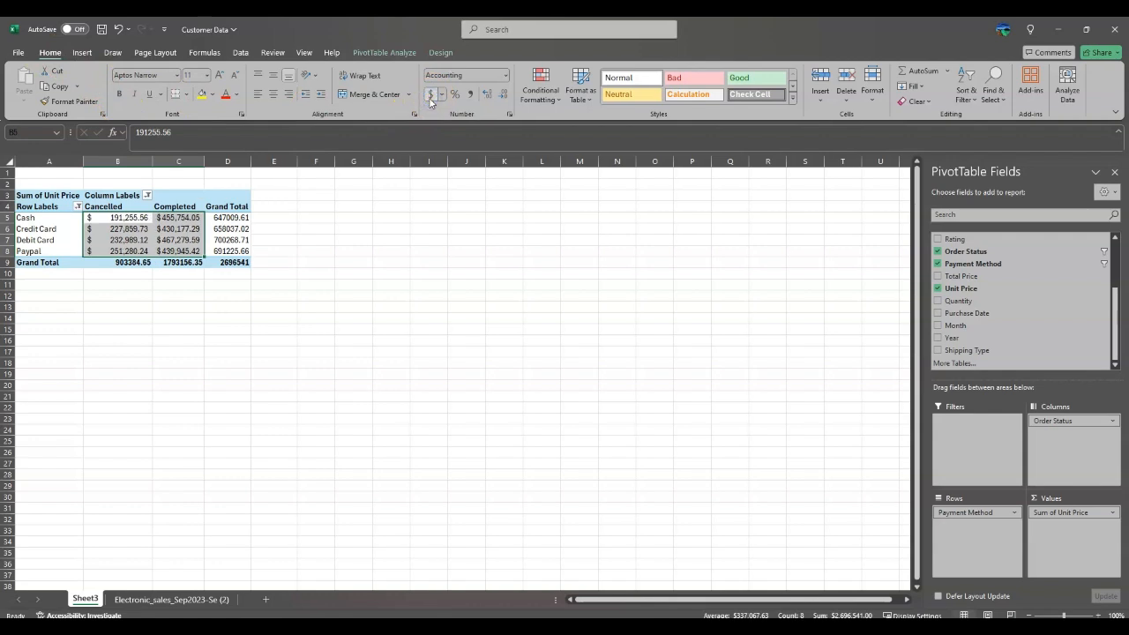
pyautogui.click(342, 273)
pyautogui.moveTo(146, 217); pyautogui.dragTo(229, 253)
pyautogui.click(428, 95)
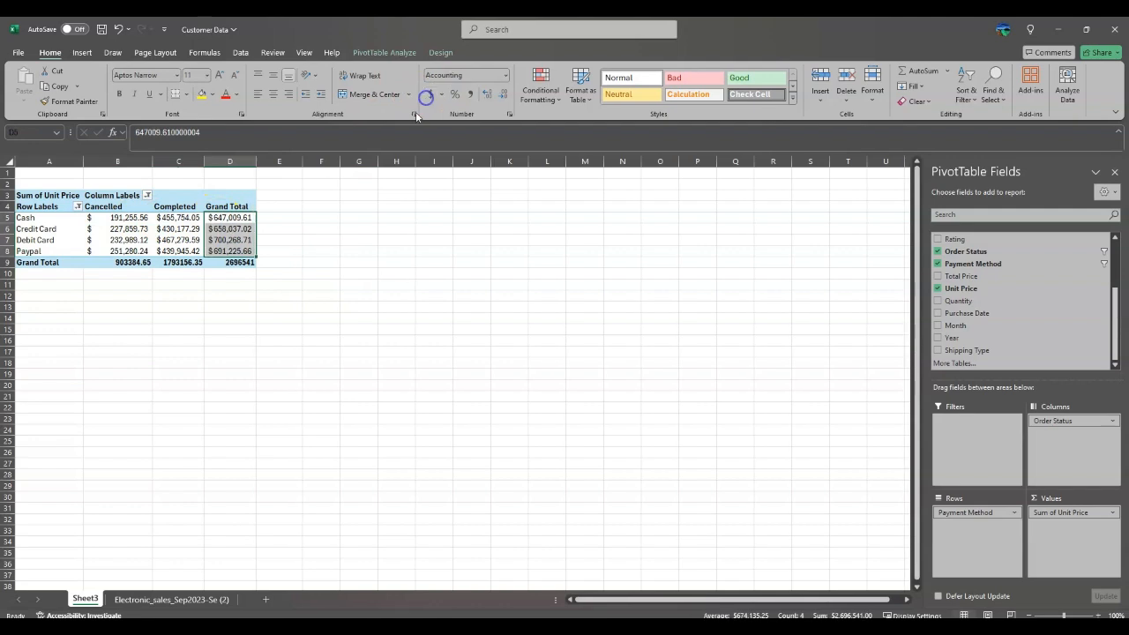
pyautogui.click(333, 236)
pyautogui.click(253, 307)
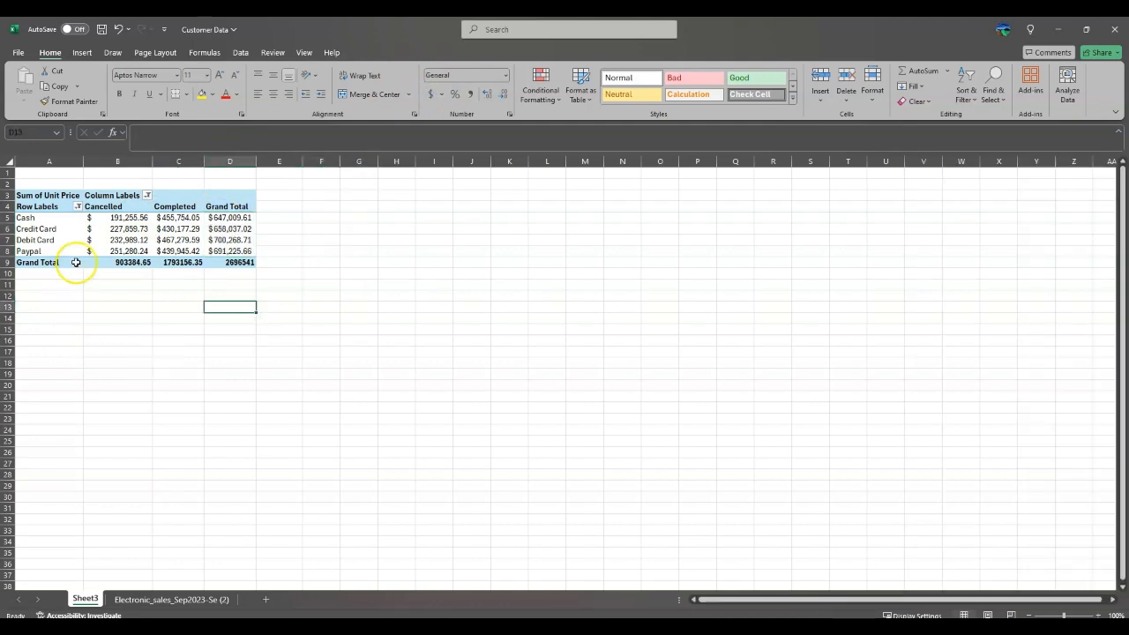
# Select the four payment method labels with their Cancelled and Completed amounts, A5:C8, leaving out the grand totals
pyautogui.click(68, 302)
pyautogui.click(39, 217)
pyautogui.click(51, 229)
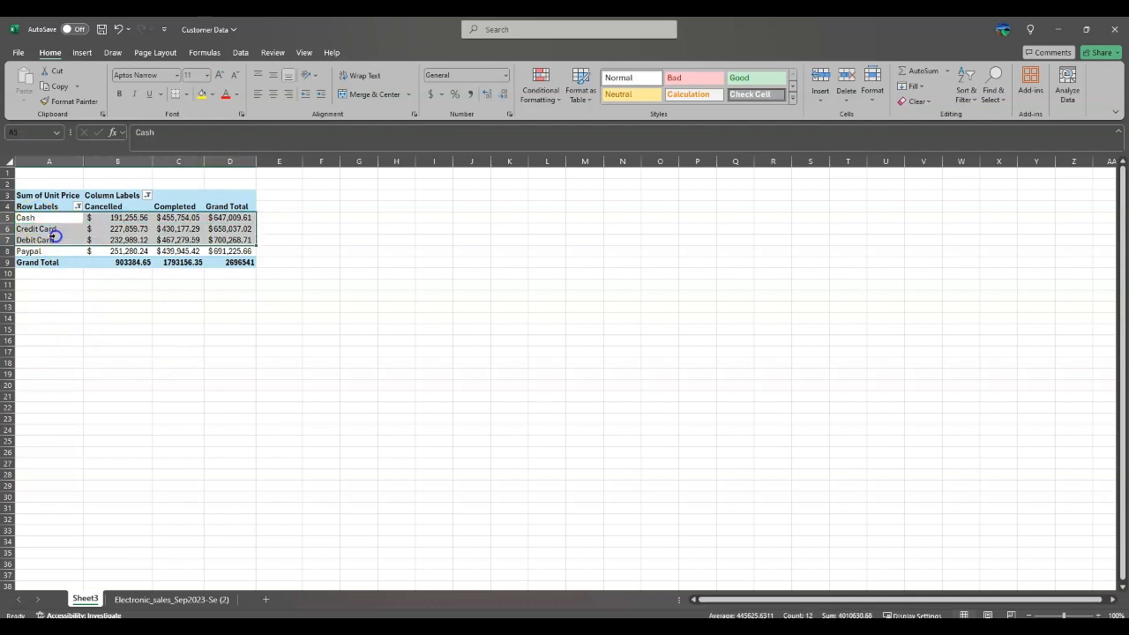
pyautogui.click(167, 284)
pyautogui.click(188, 249)
pyautogui.moveTo(188, 249); pyautogui.dragTo(55, 220)
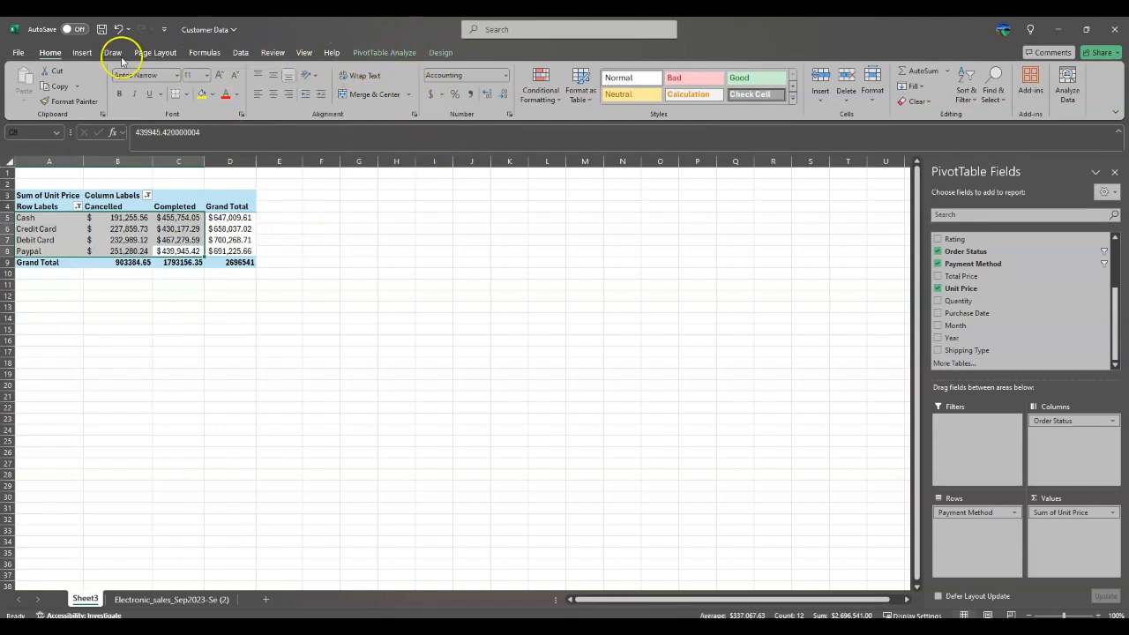
pyautogui.click(83, 53)
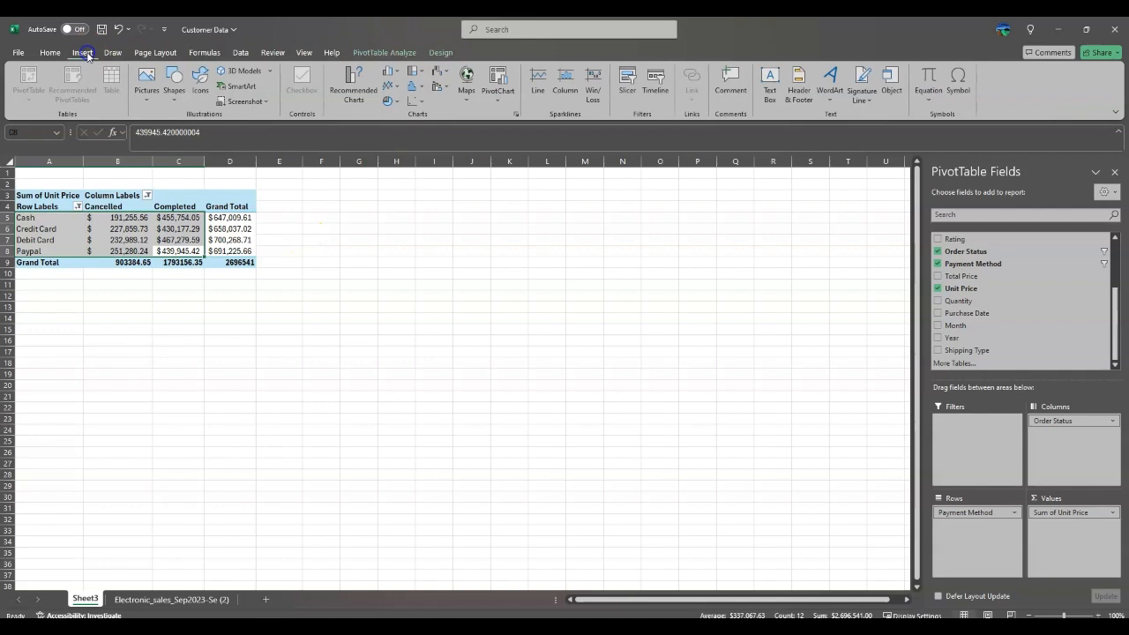
pyautogui.click(389, 78)
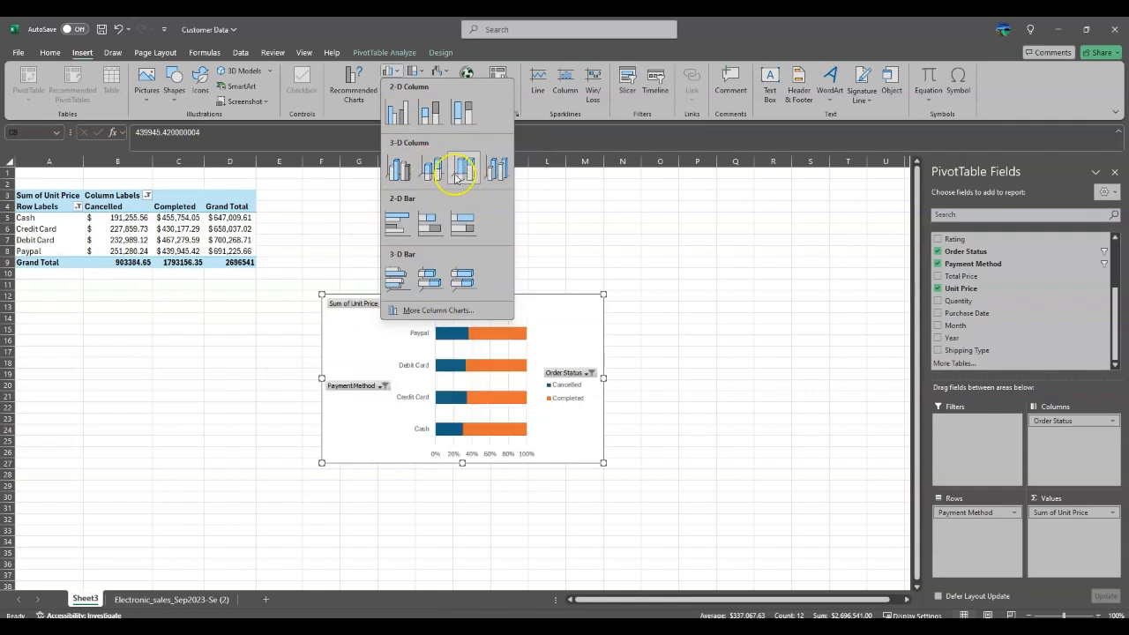
pyautogui.click(541, 93)
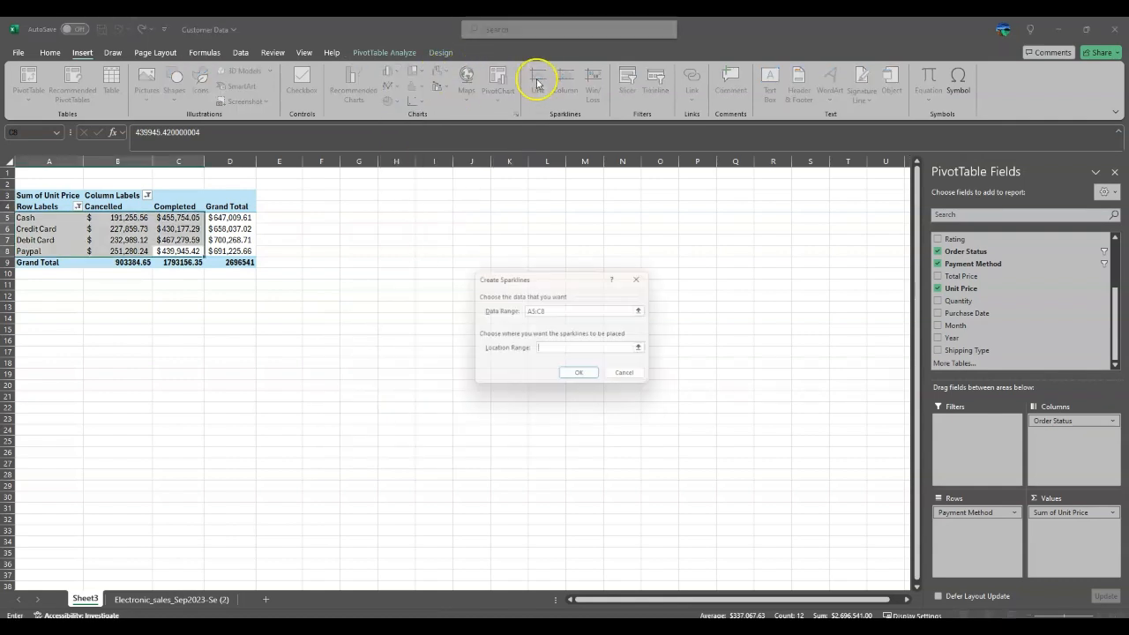
pyautogui.click(645, 278)
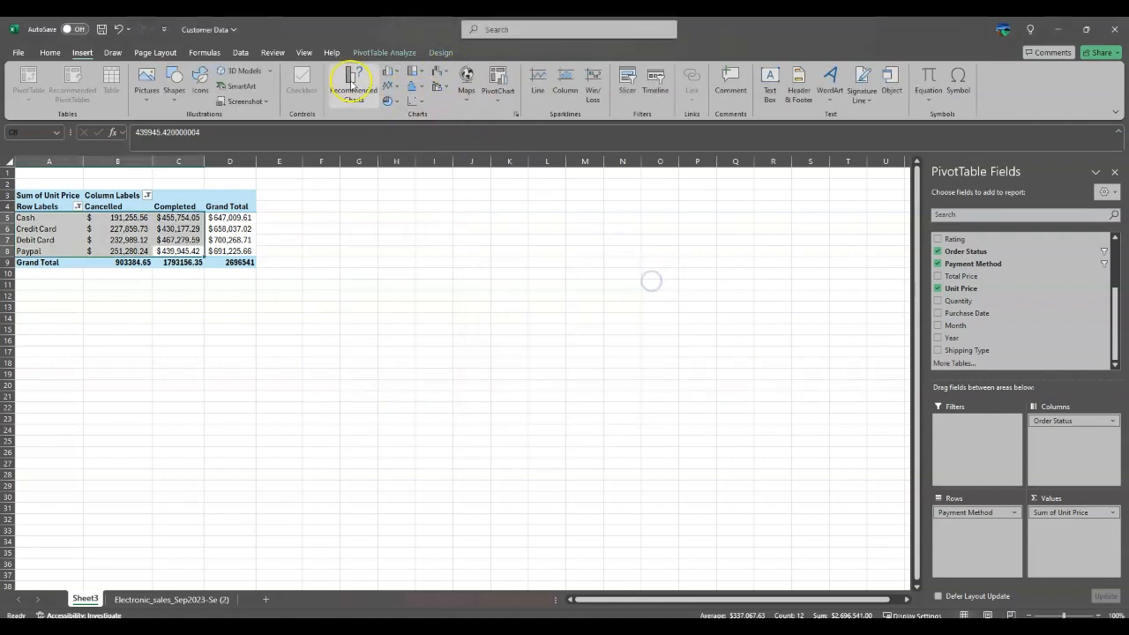
pyautogui.click(349, 77)
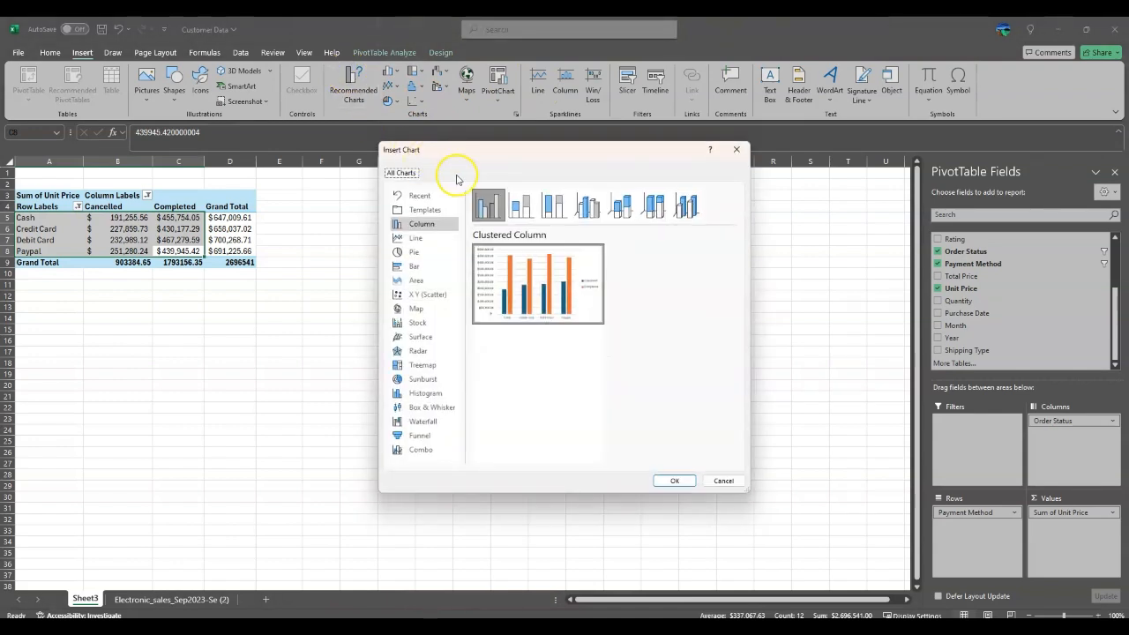
pyautogui.click(431, 239)
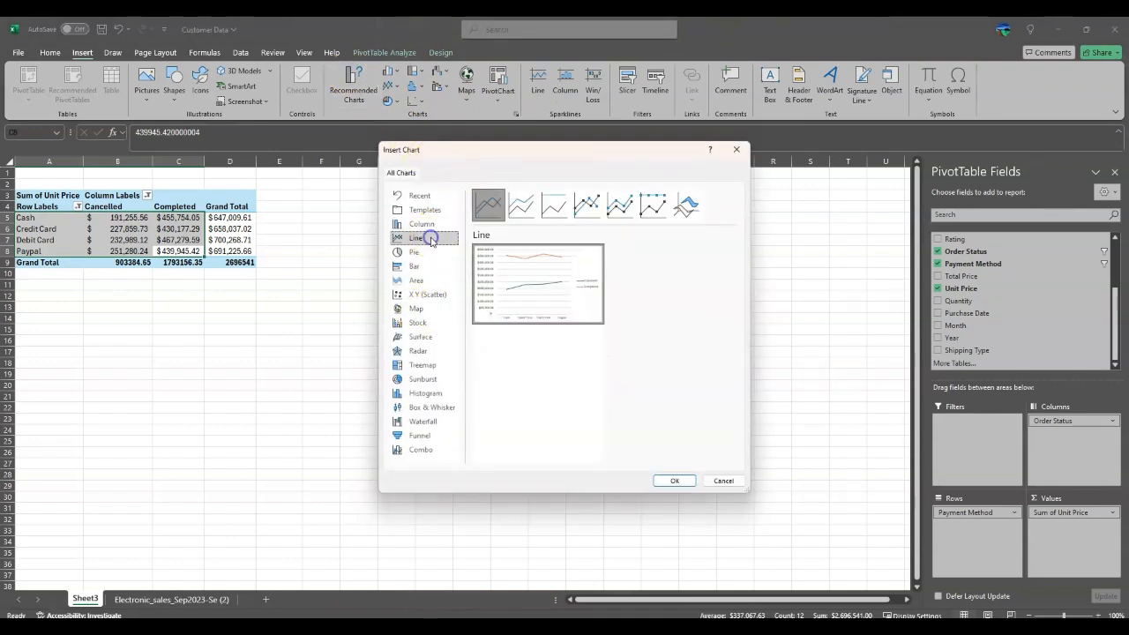
pyautogui.click(431, 252)
pyautogui.click(433, 239)
pyautogui.click(428, 224)
pyautogui.click(736, 149)
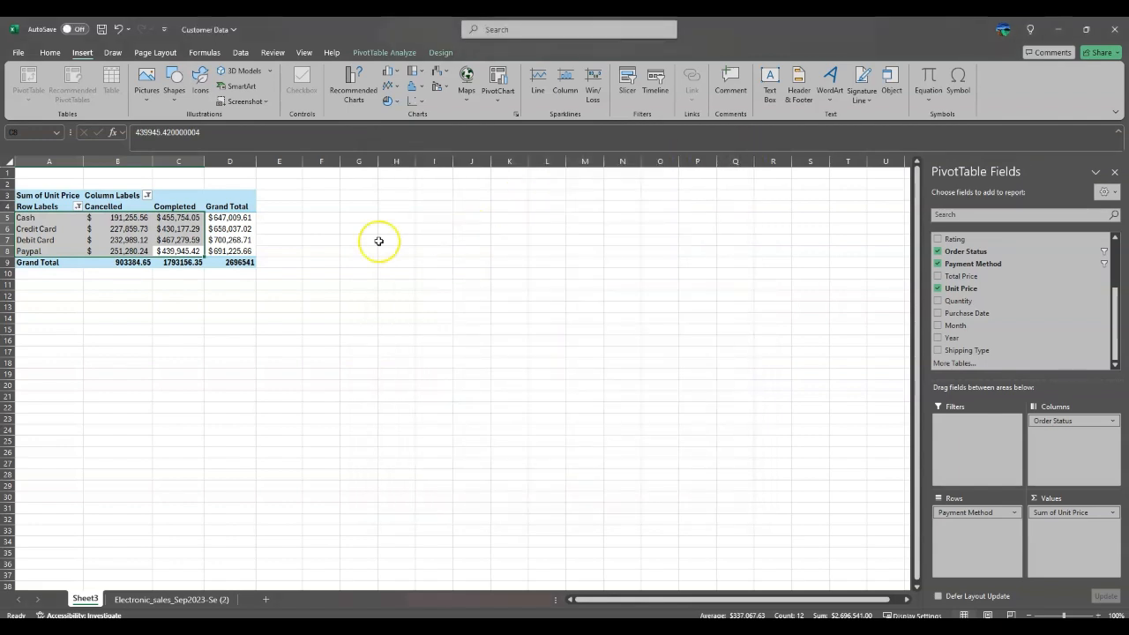
# Insert a 2-D clustered column chart of the unit price sums per payment method and order status, and enlarge it
pyautogui.click(390, 70)
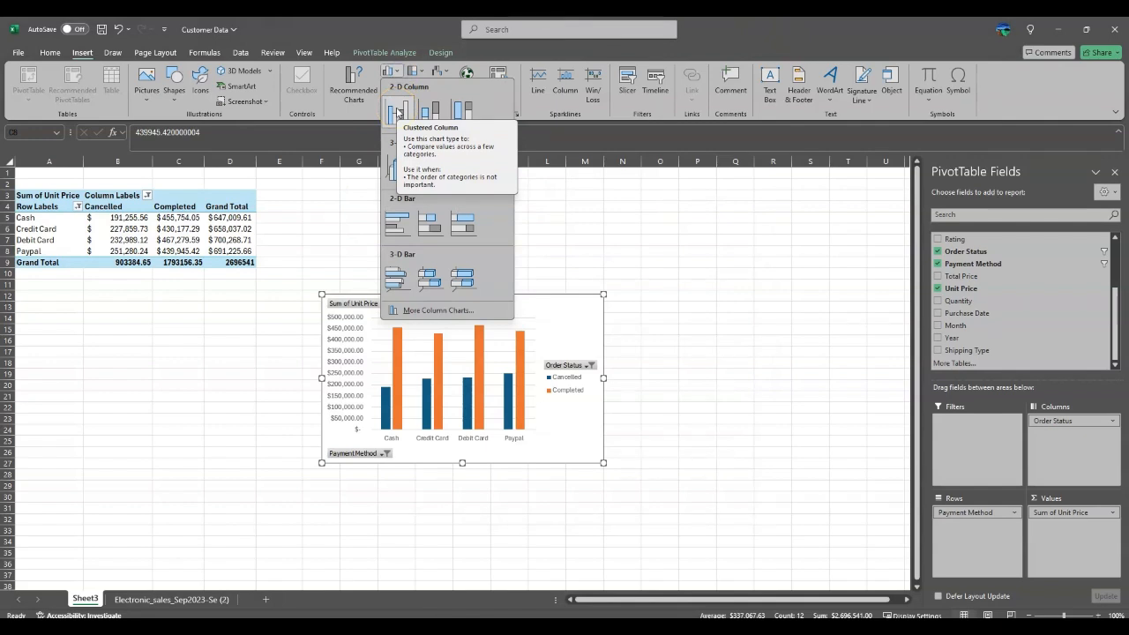
pyautogui.click(398, 112)
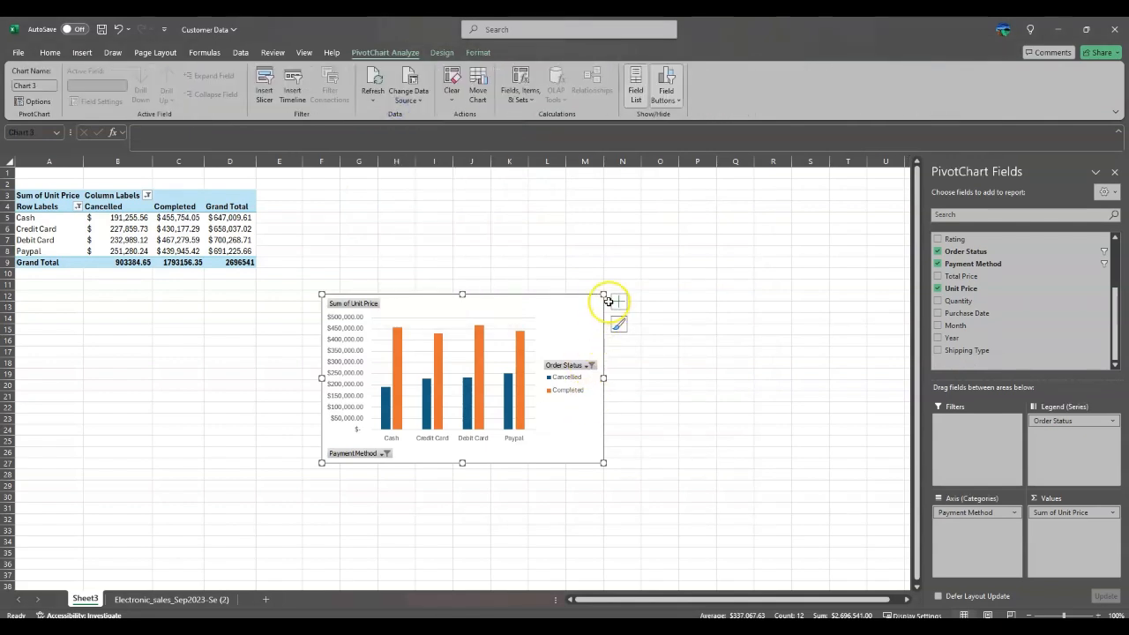
pyautogui.moveTo(604, 295); pyautogui.dragTo(670, 251)
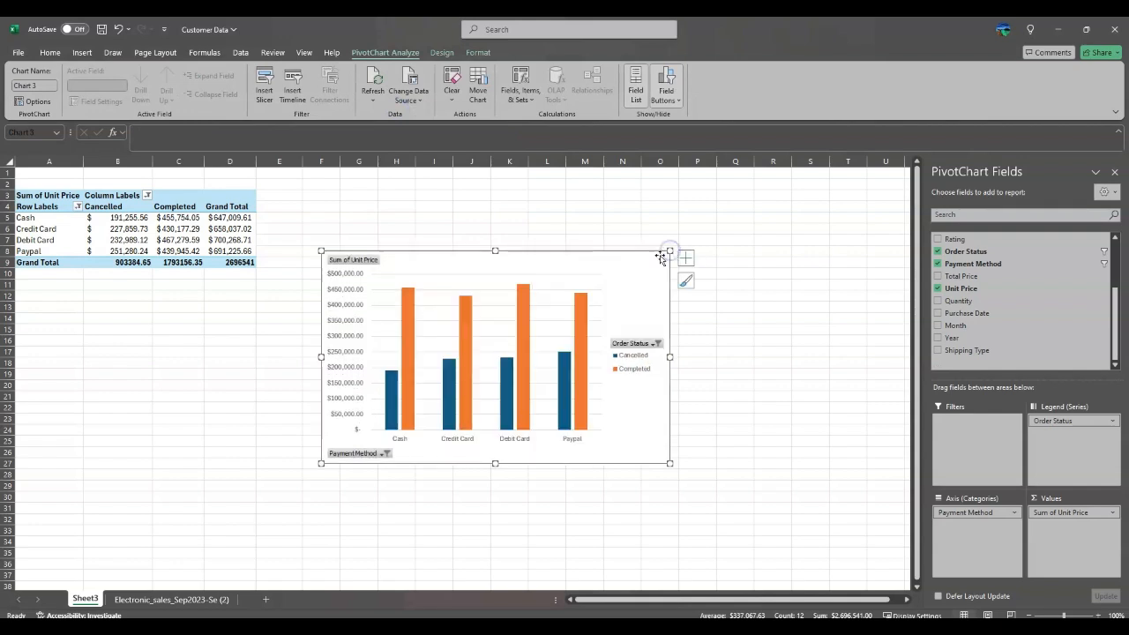
# Apply the chart style with a dark background to the payment method column chart and enlarge the chart slightly
pyautogui.click(444, 59)
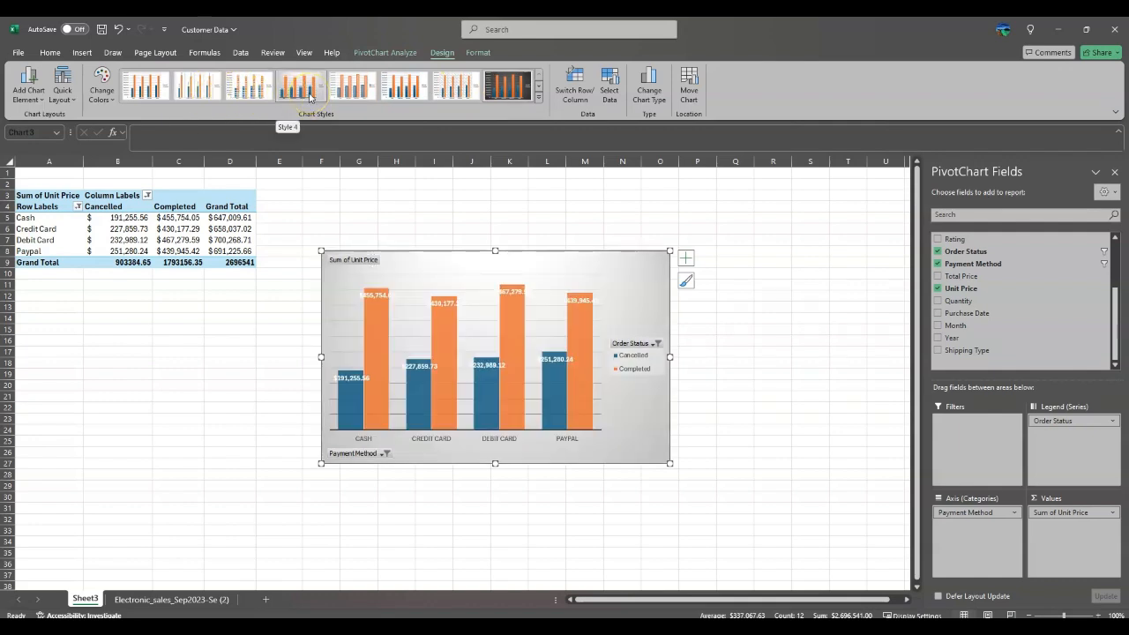
pyautogui.click(511, 88)
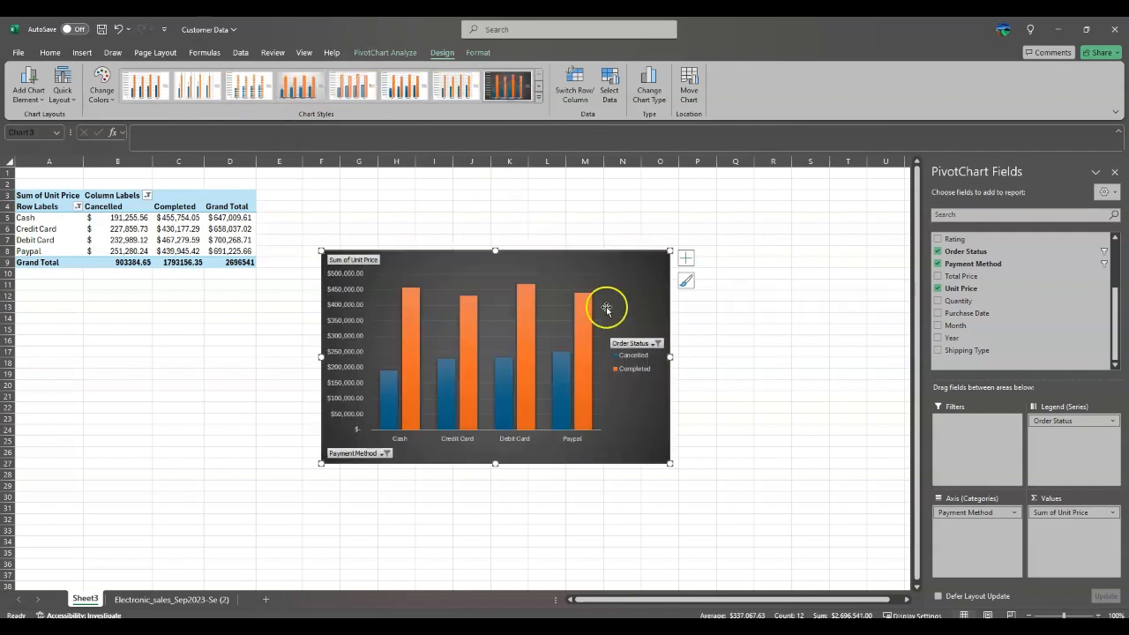
pyautogui.moveTo(671, 463); pyautogui.dragTo(675, 488)
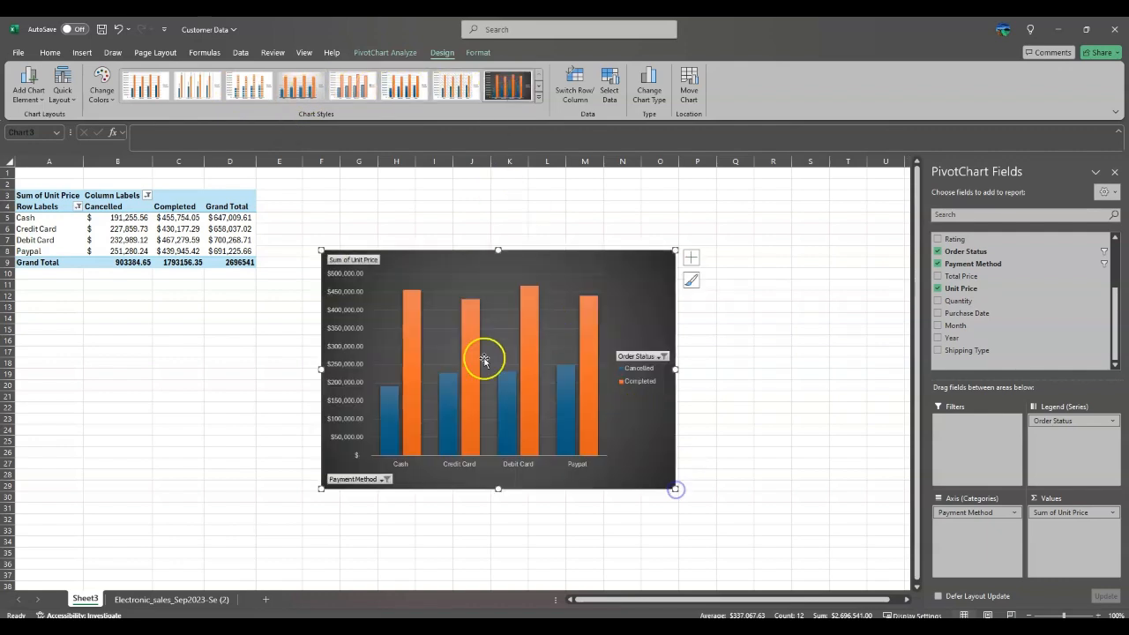
# Filter the PivotChart's Payment Method field to show only Cash
pyautogui.click(374, 483)
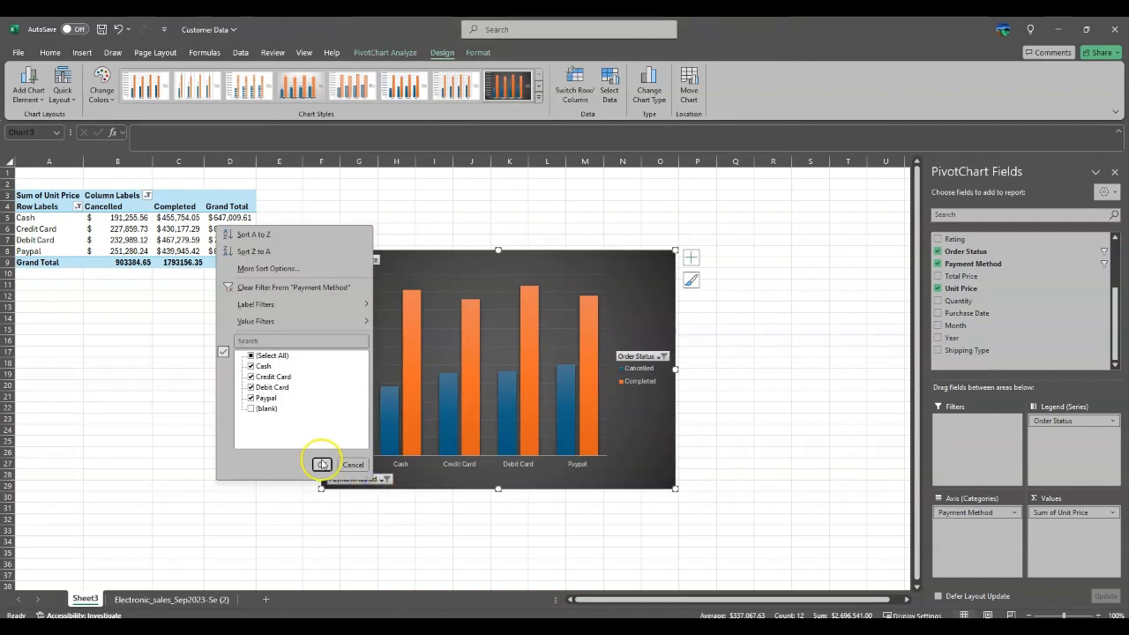
pyautogui.click(250, 357)
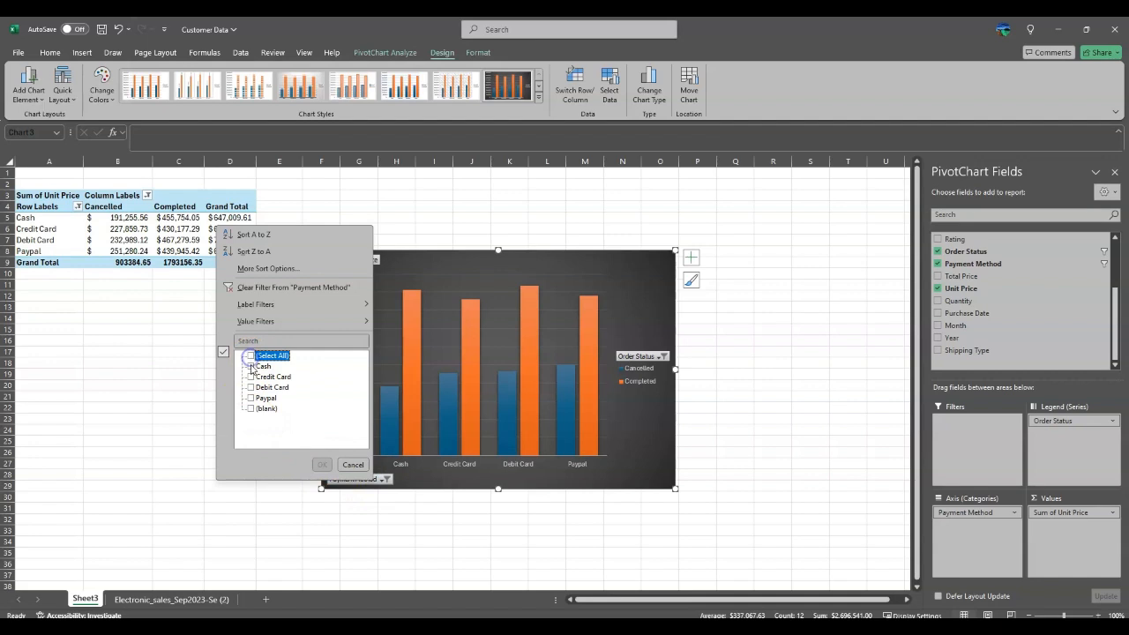
pyautogui.click(322, 464)
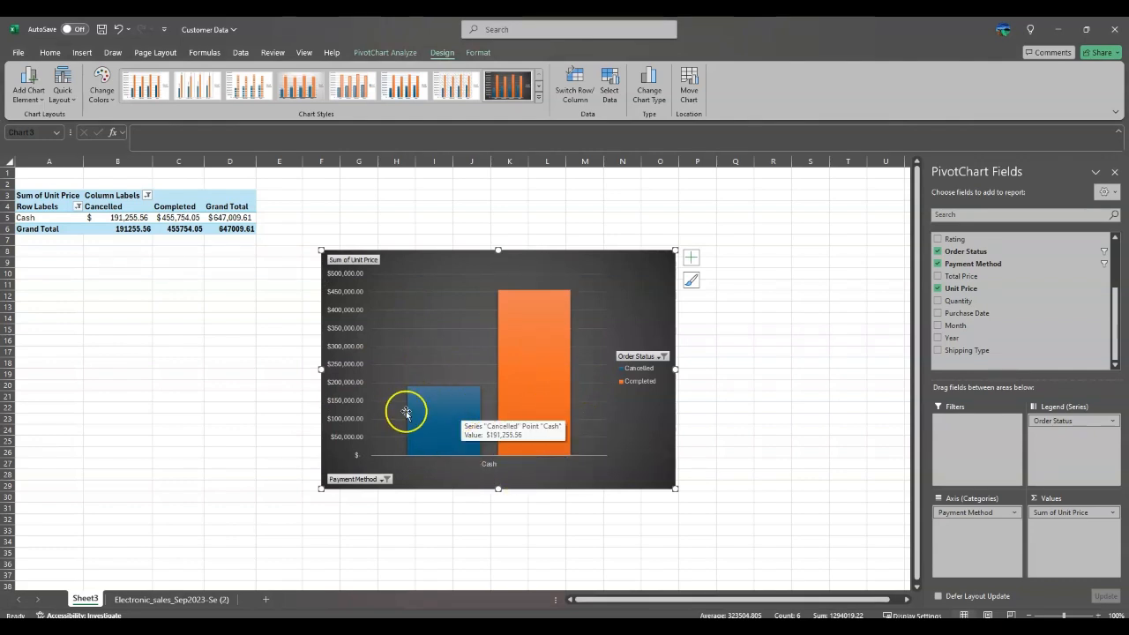
# Add Credit Card, Debit Card and Paypal back to the chart's Payment Method filter, leaving blanks excluded
pyautogui.click(386, 480)
pyautogui.click(264, 377)
pyautogui.click(264, 388)
pyautogui.click(264, 398)
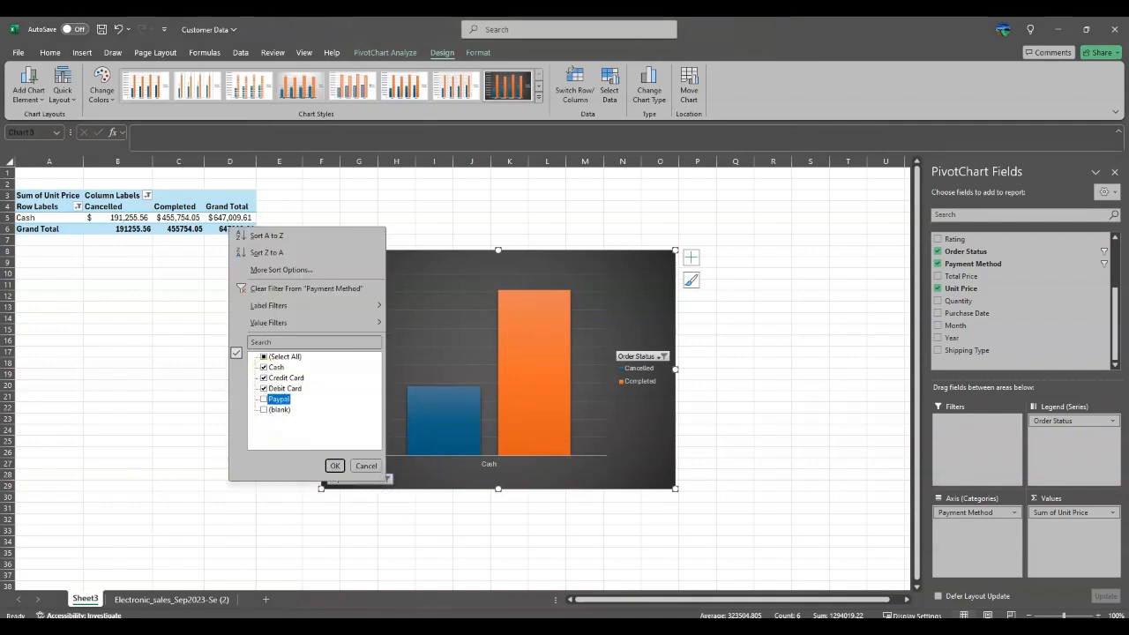
pyautogui.click(335, 466)
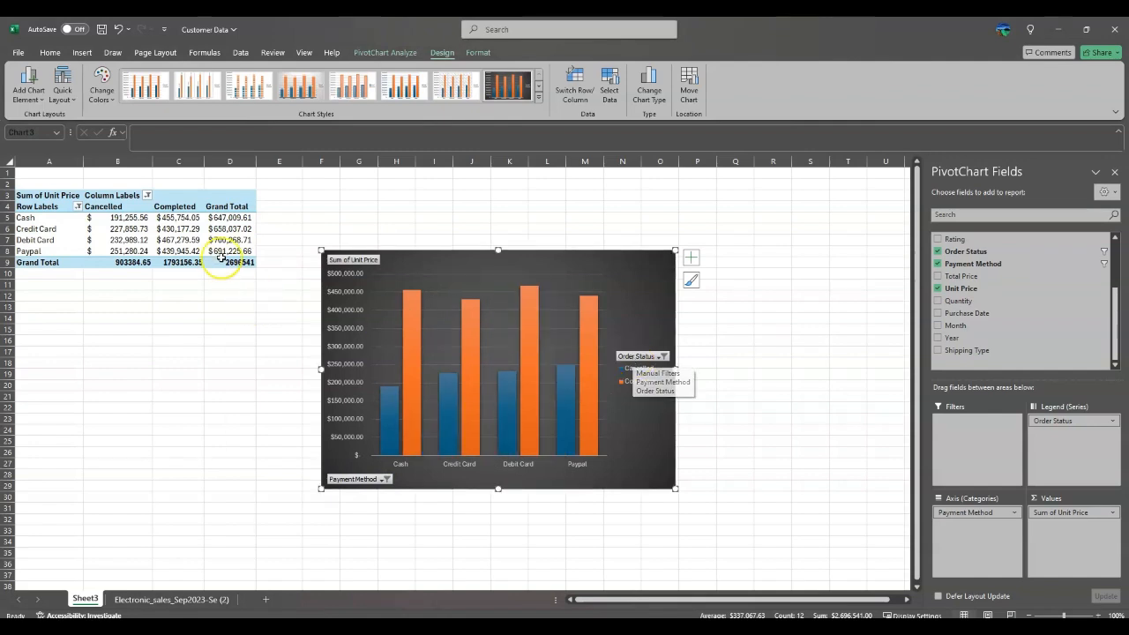
# Apply the Medium PivotTable style with light blue rows and black header and total rows to the payment method PivotTable
pyautogui.click(179, 197)
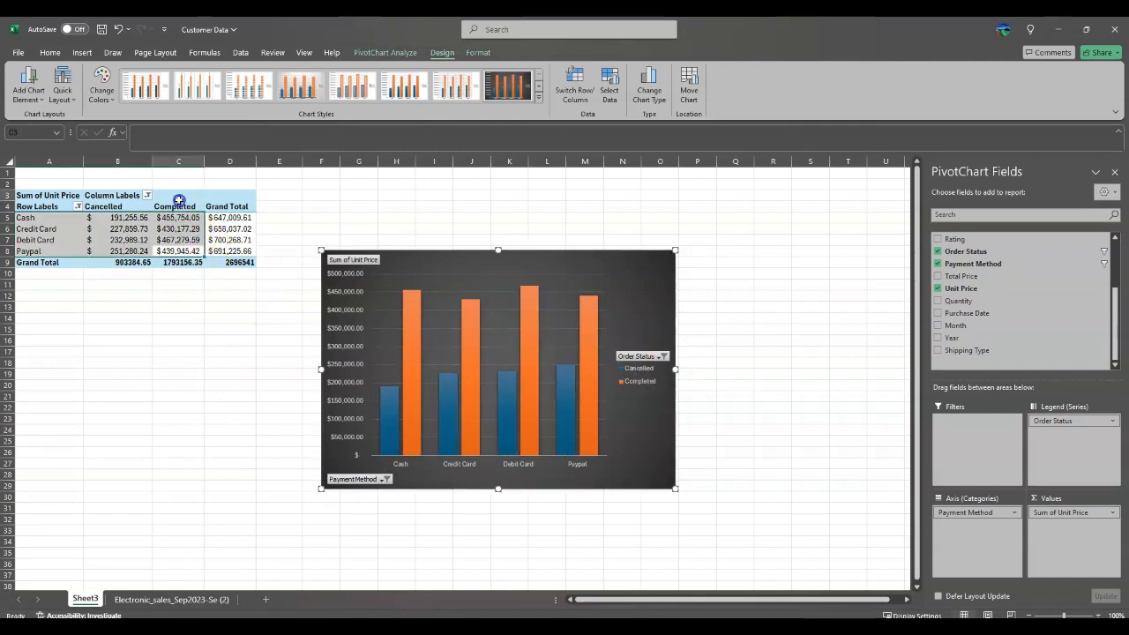
pyautogui.click(33, 196)
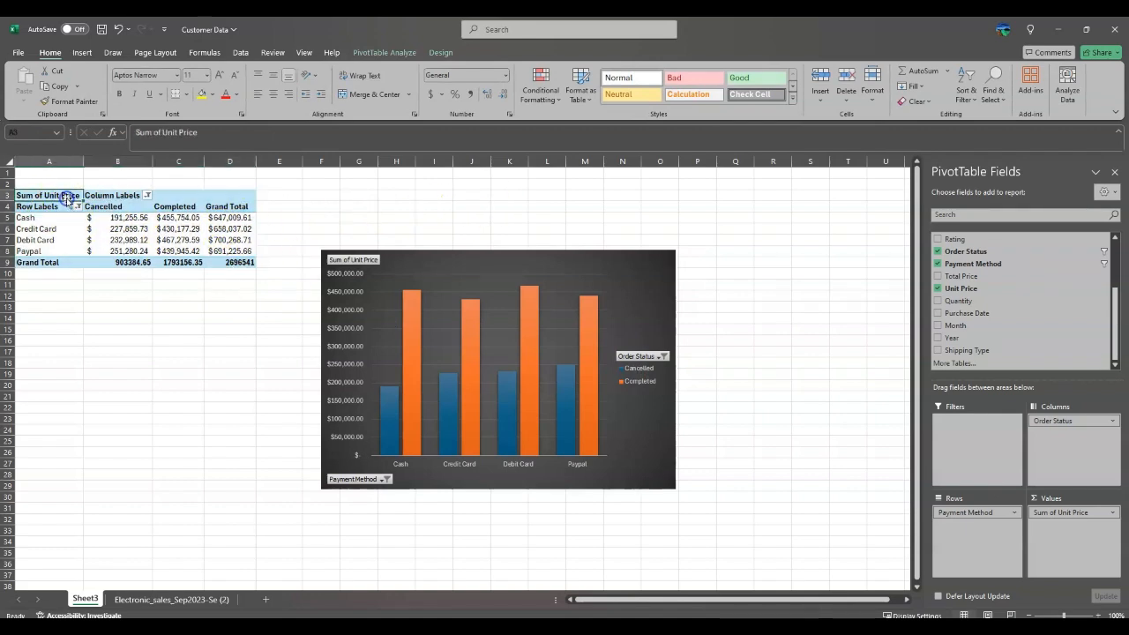
pyautogui.click(439, 58)
pyautogui.click(438, 54)
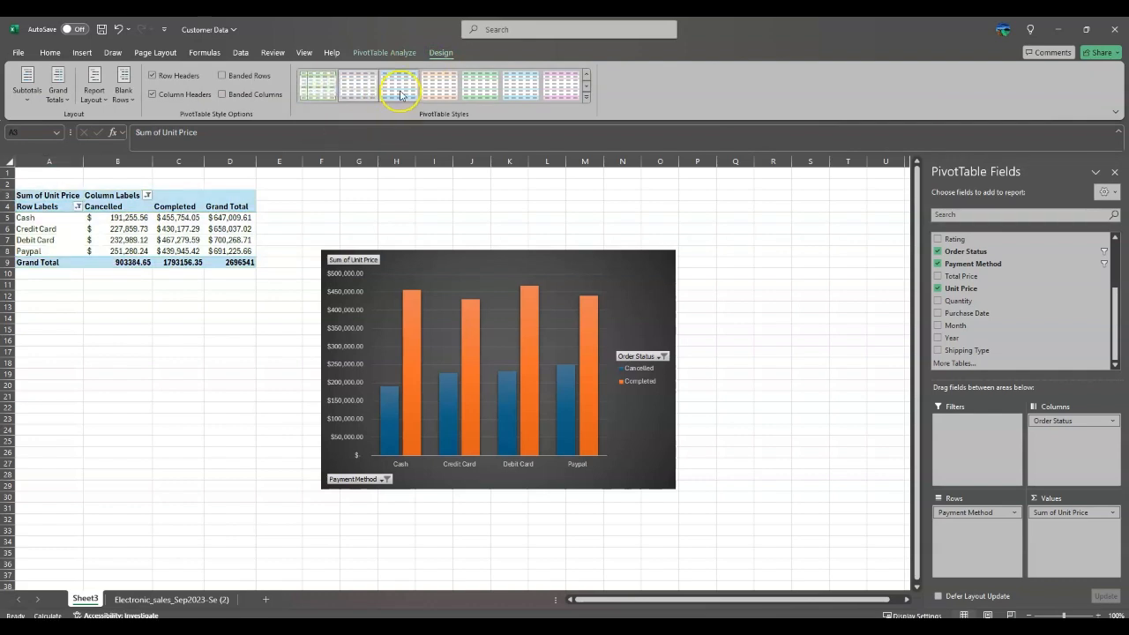
pyautogui.click(440, 101)
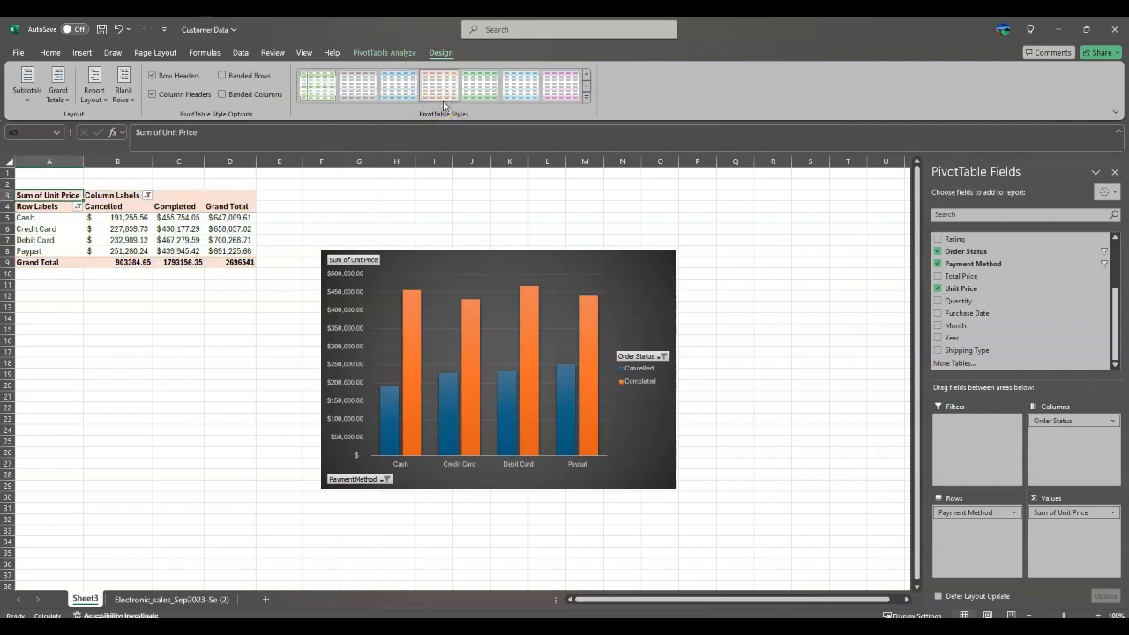
pyautogui.click(562, 96)
pyautogui.click(585, 96)
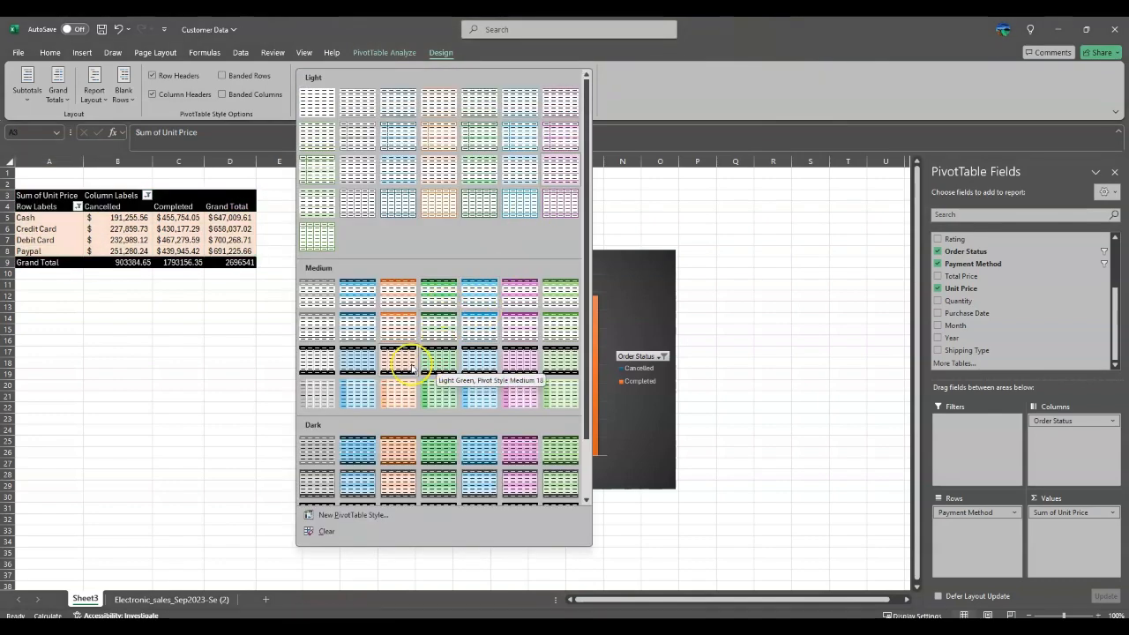
pyautogui.click(371, 371)
pyautogui.click(711, 285)
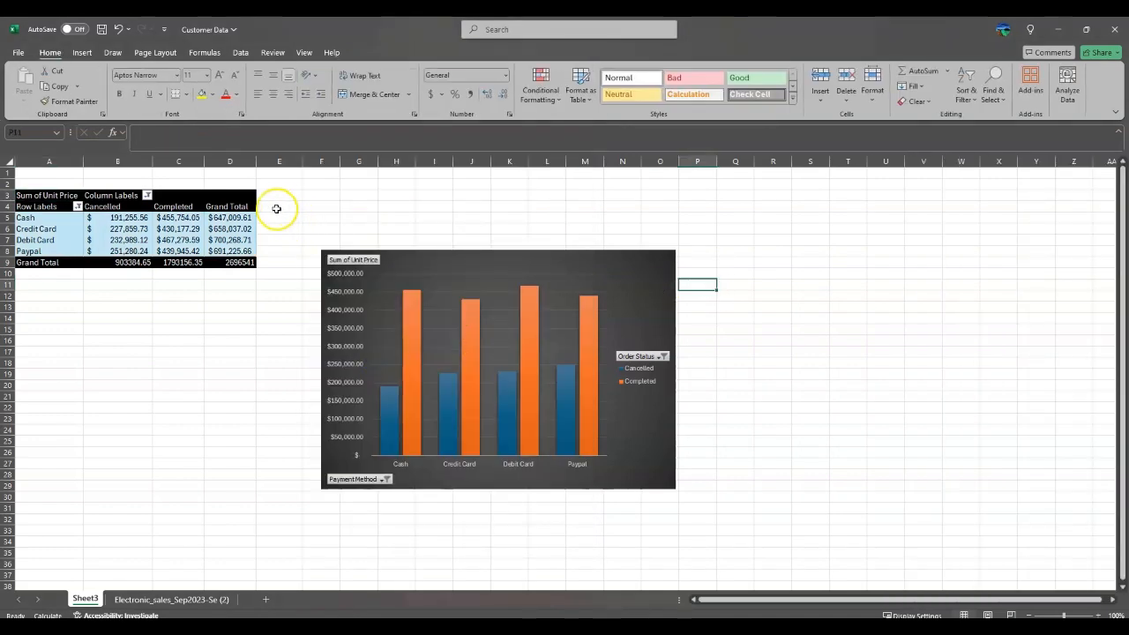
pyautogui.click(229, 313)
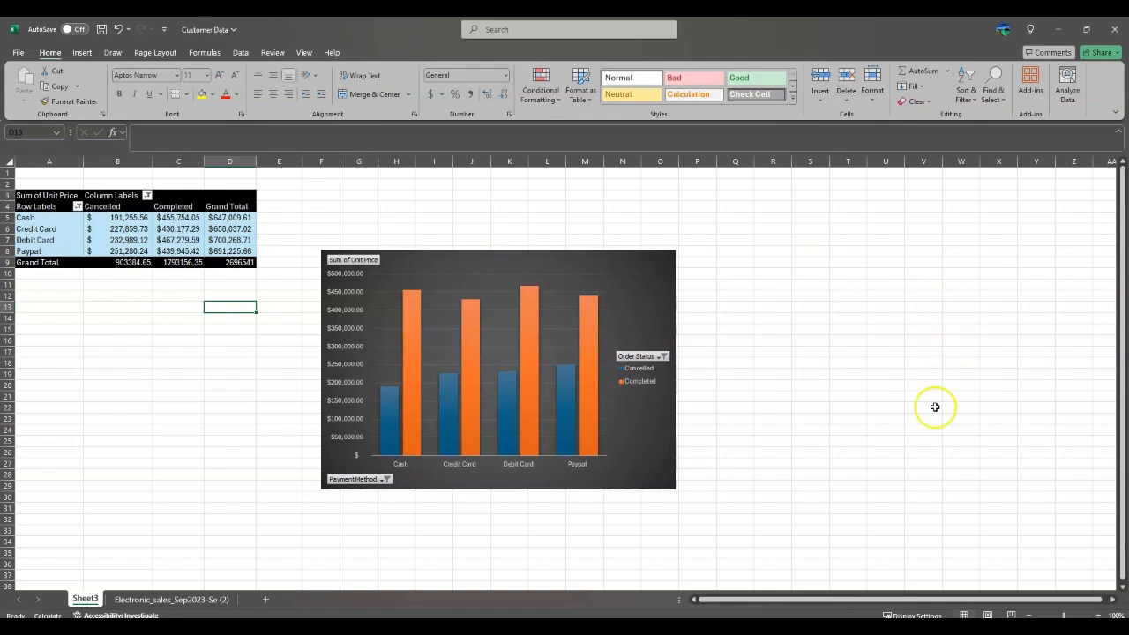